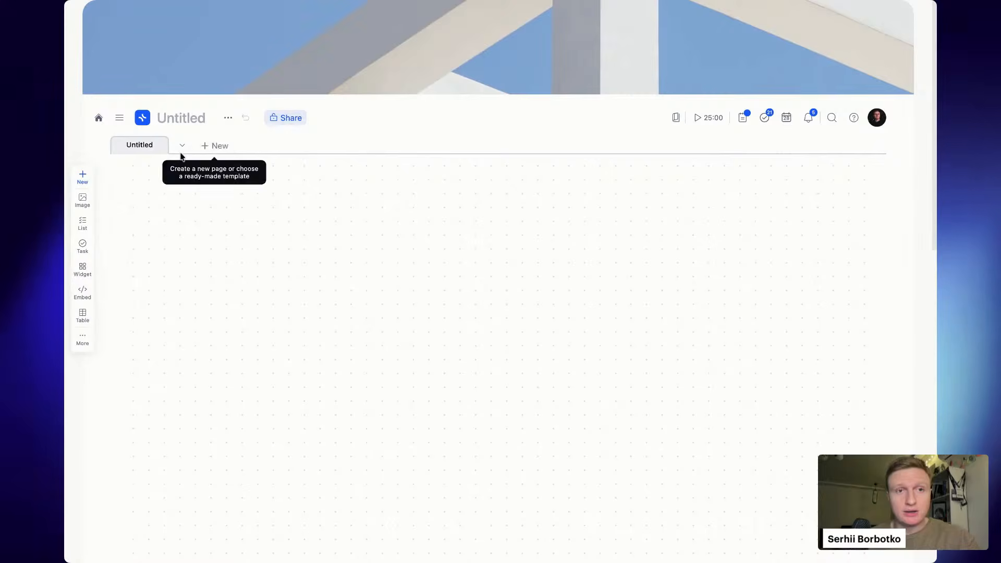
- Draw two empty cards side by side on the Untitled page's canvas
click(226, 149)
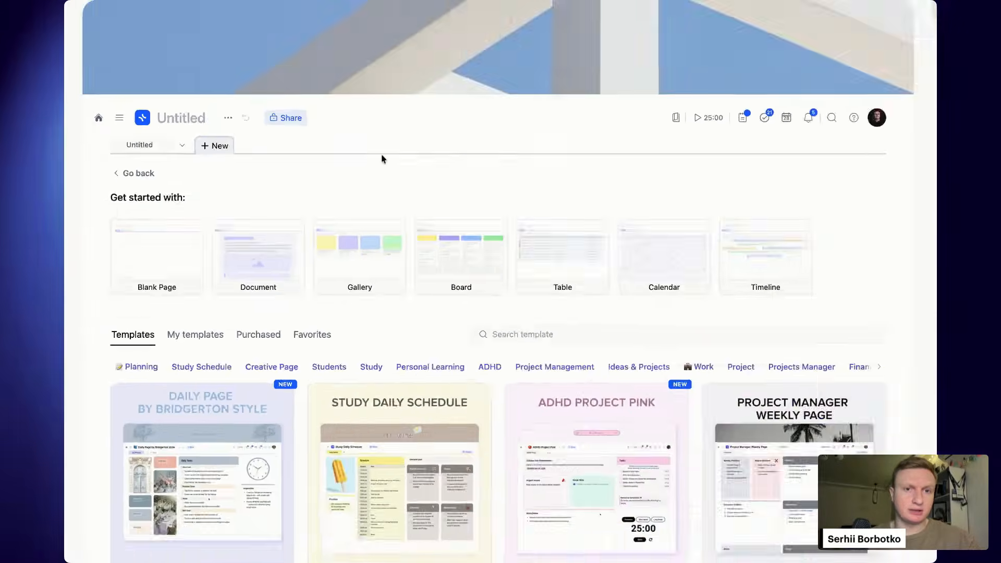
click(130, 153)
drag(181, 213, 372, 409)
drag(388, 213, 557, 427)
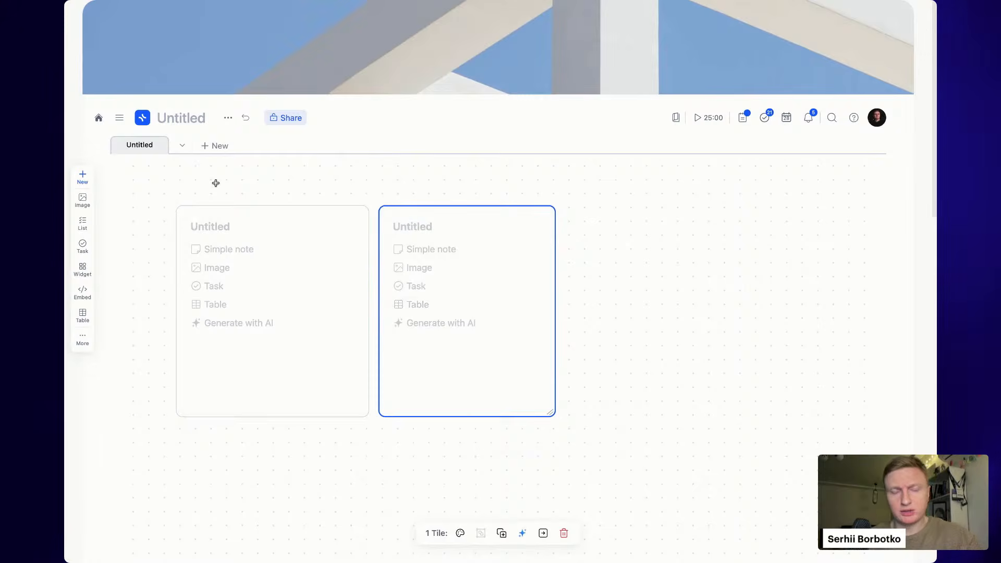
click(216, 148)
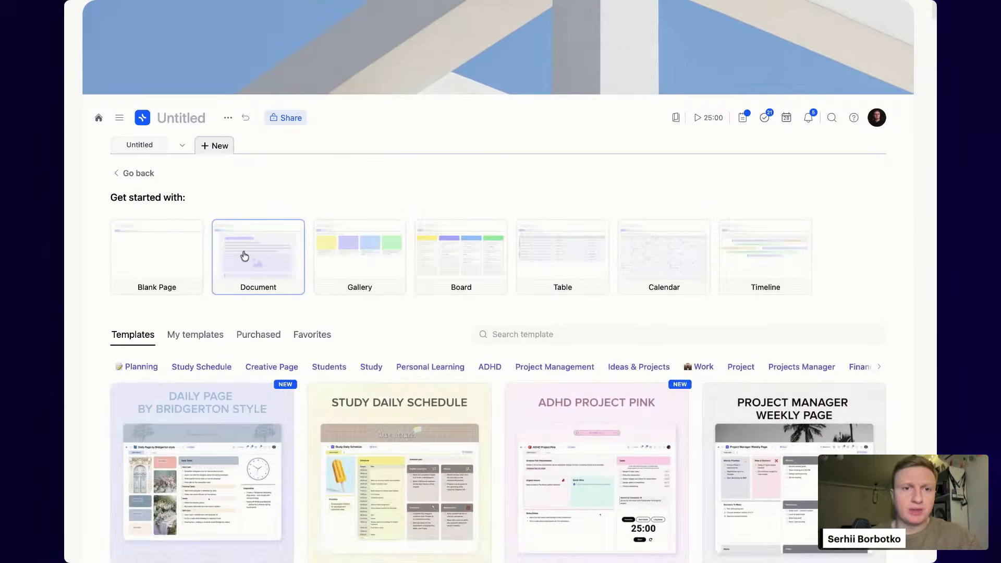
- Create a Document page with its default name, then a new Table page
click(244, 252)
click(316, 237)
click(292, 146)
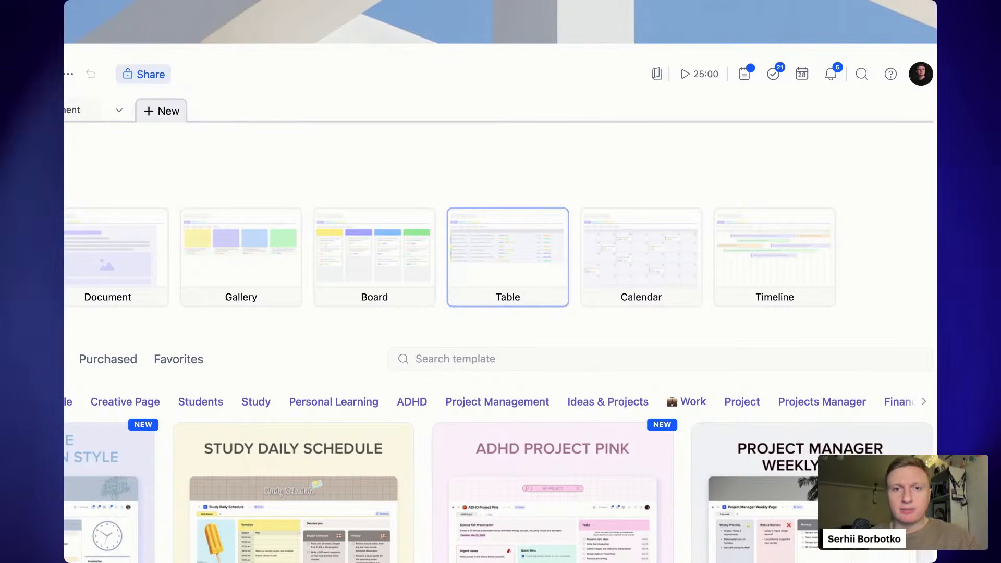
click(502, 250)
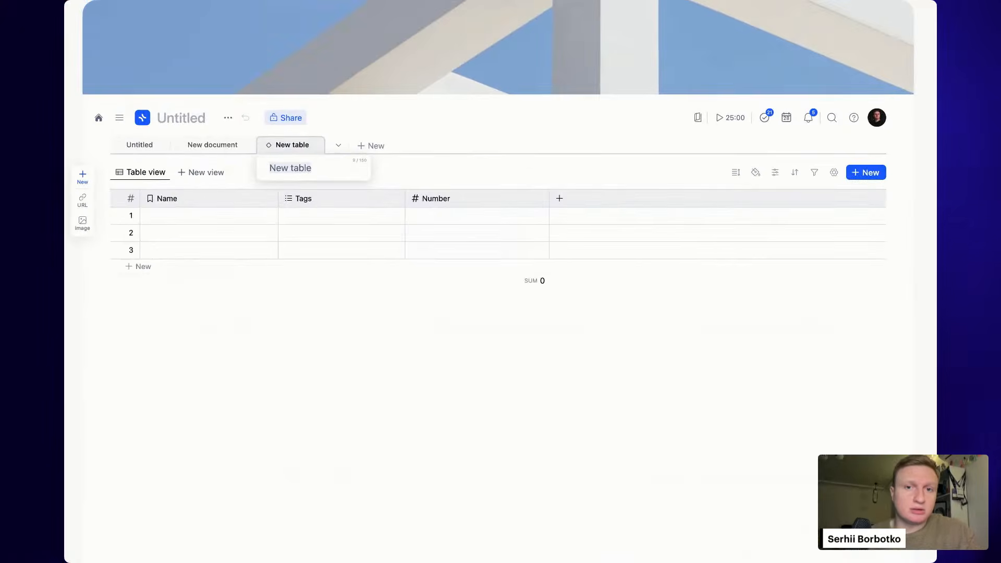
- Keep the default table name and name the first three rows Item 1, Item 2, Item 3
click(513, 140)
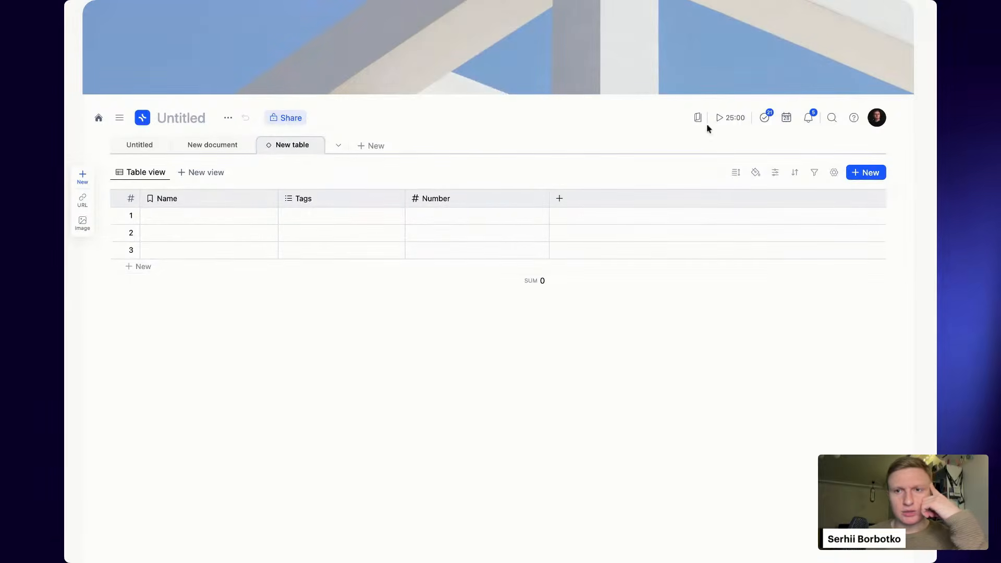
click(194, 223)
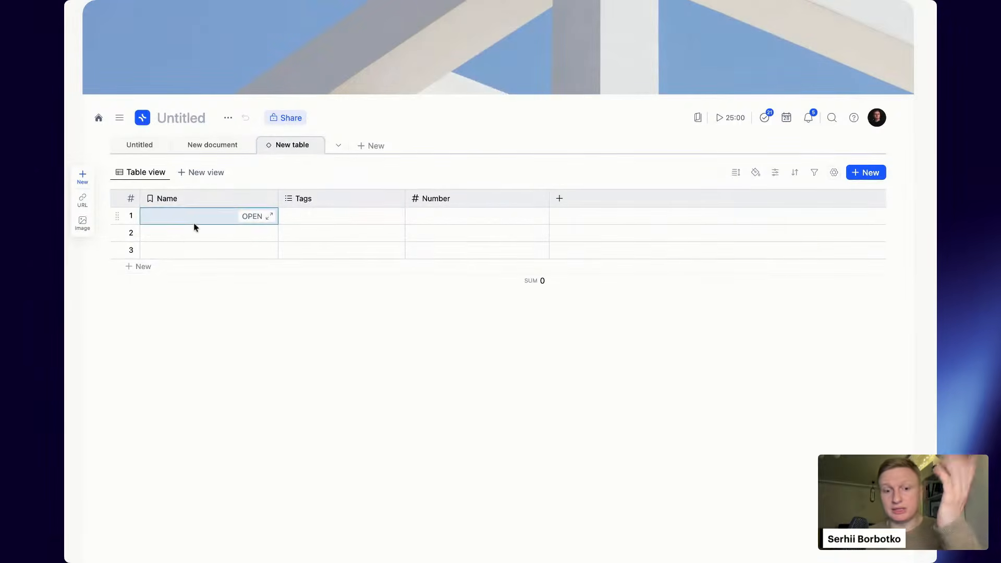
text(Item 1)
key(Return)
text(Item 2)
key(Return)
text(Item 3)
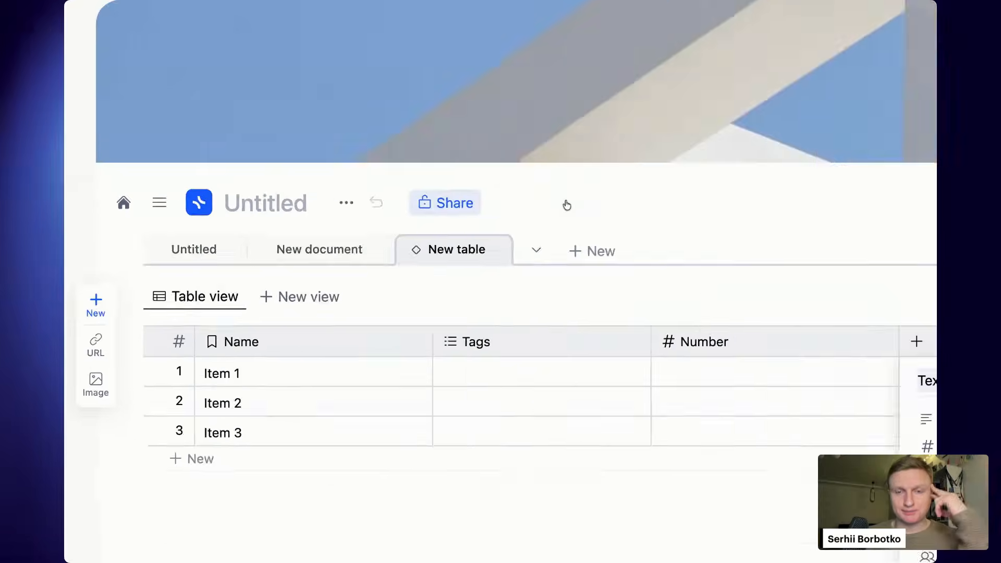
- Add a new Text column to the table
click(566, 203)
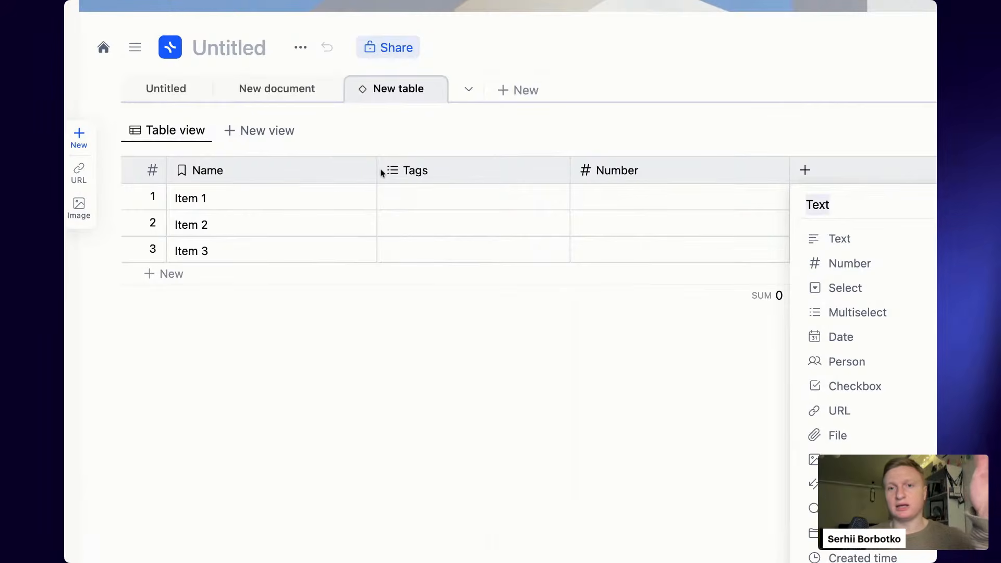
scroll(383, 174, up, 3)
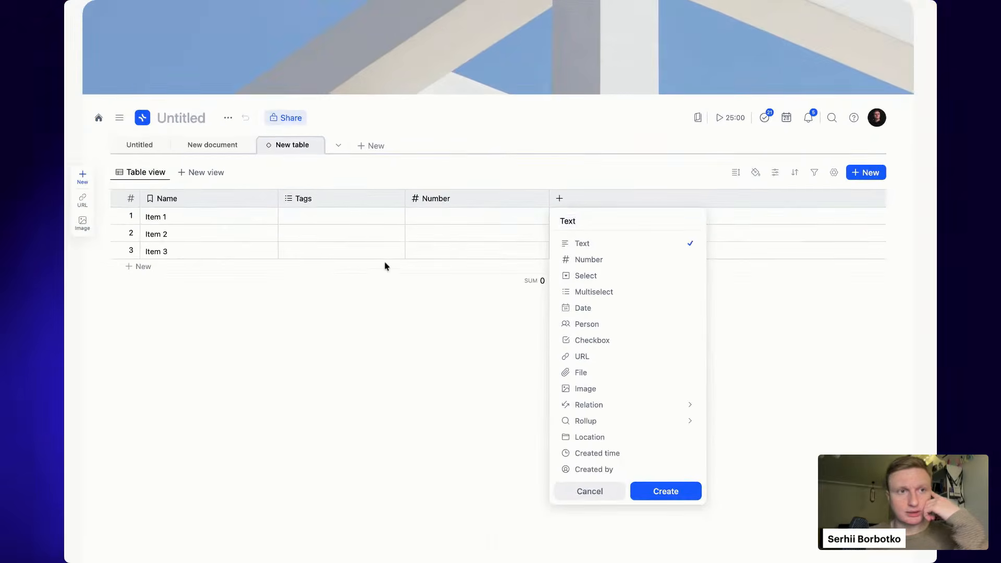
click(386, 267)
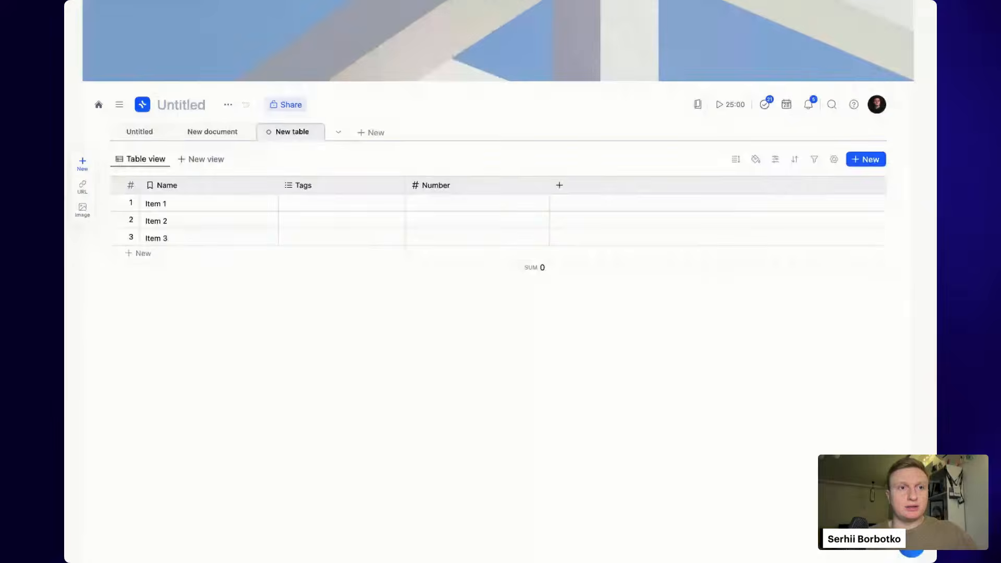
click(559, 199)
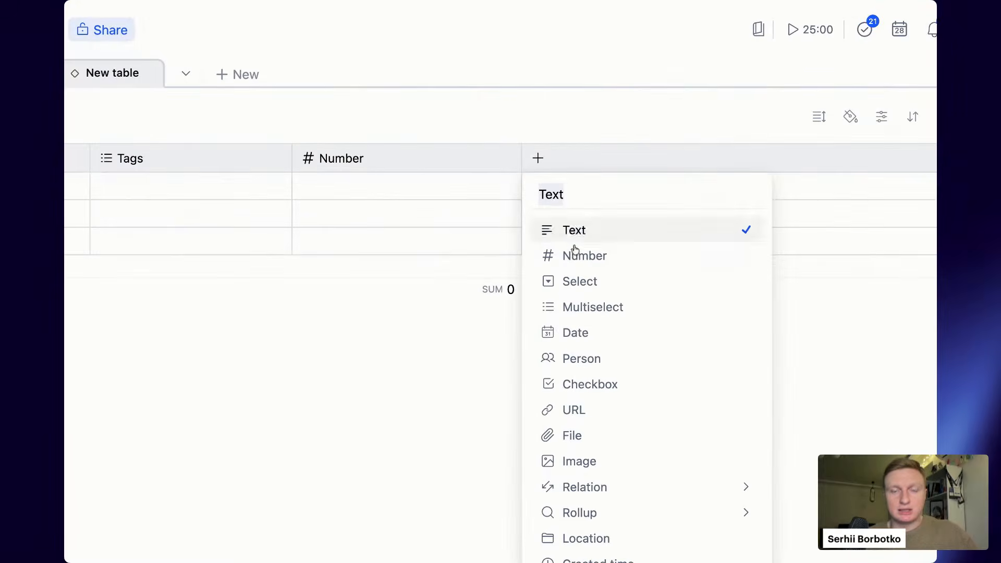
click(678, 492)
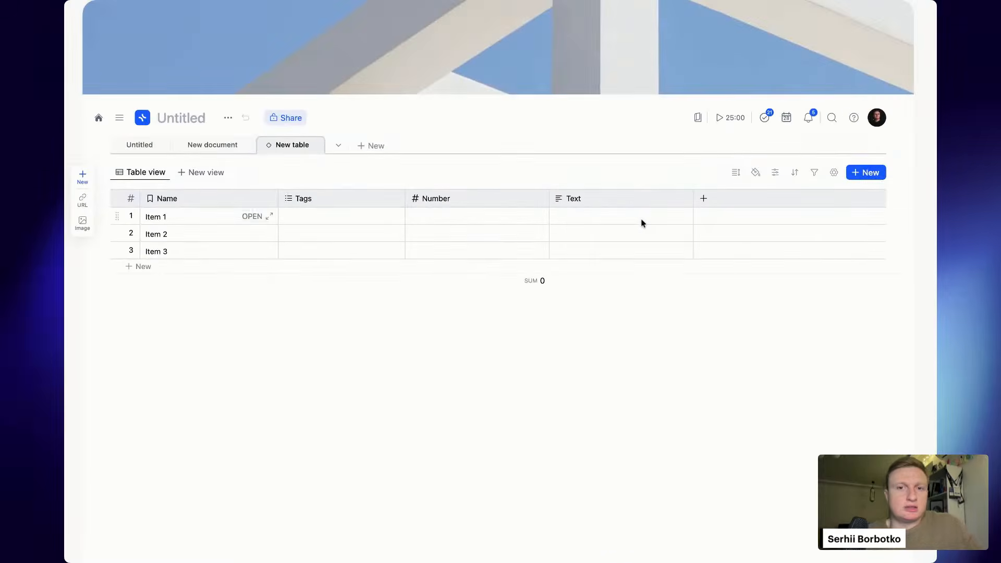
- Enter 'wfjlwn' in Item 1's Text cell and add a second line to it
click(643, 223)
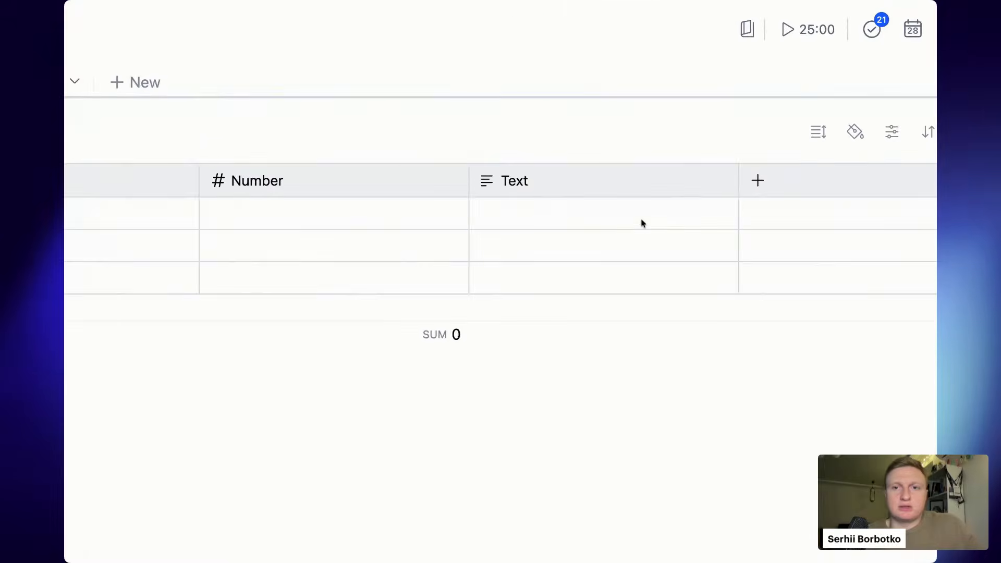
text(wfjlwn)
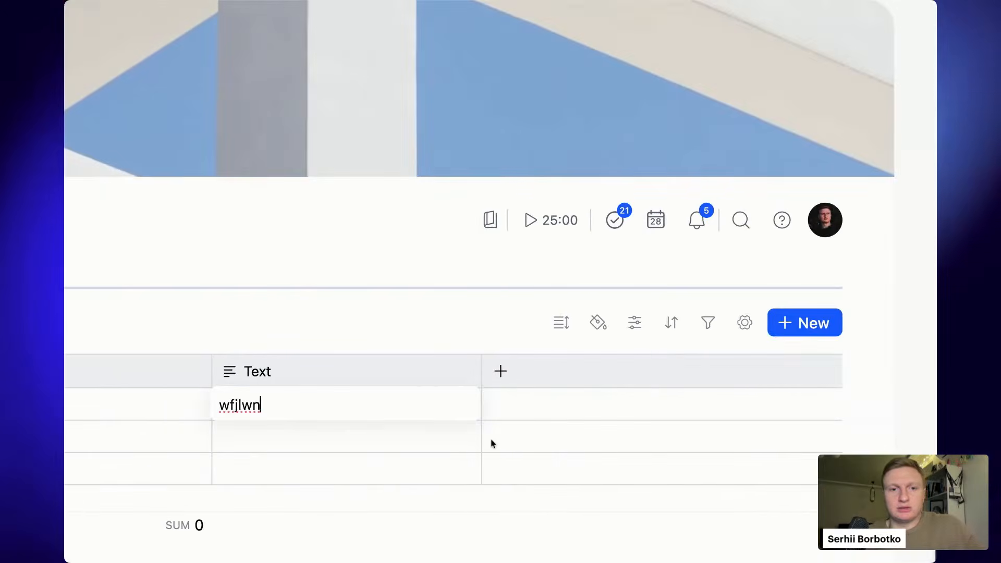
key(Escape)
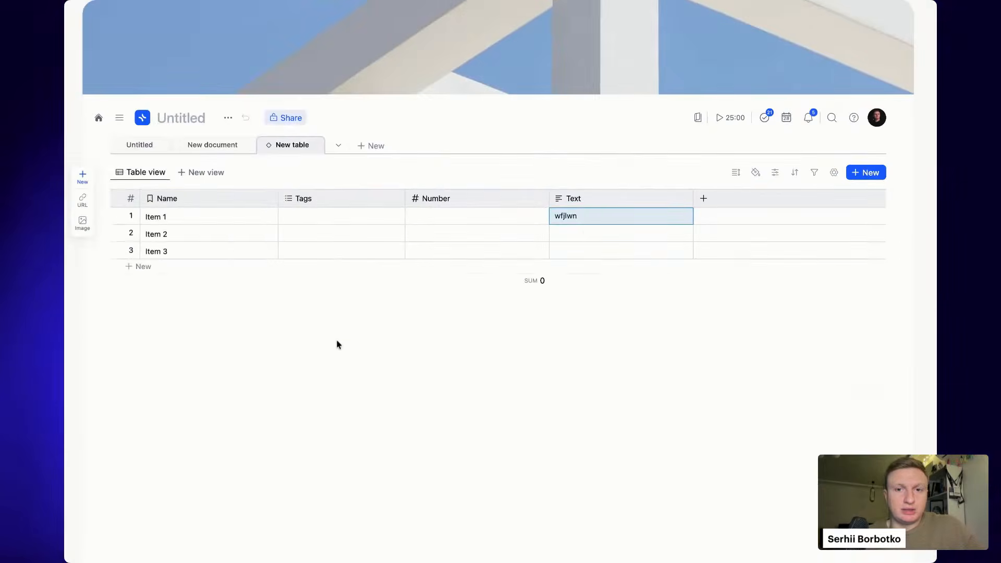
click(594, 213)
double_click(595, 215)
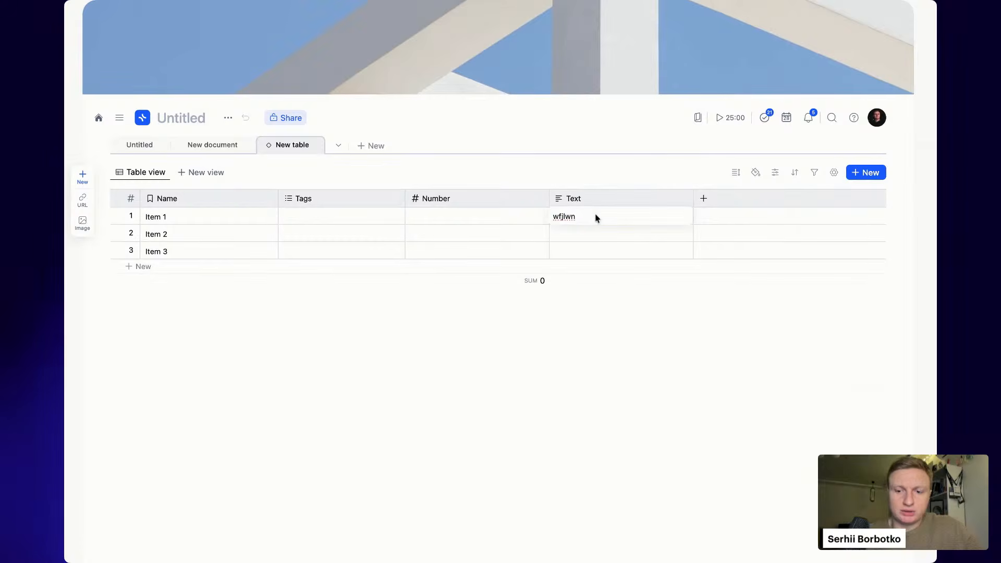
key(shift+Return)
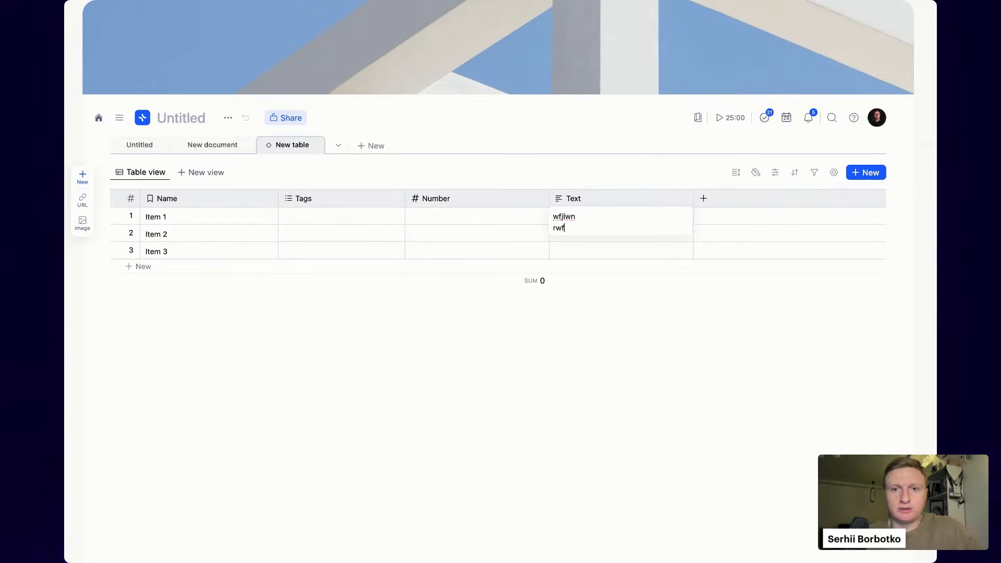
key(Return)
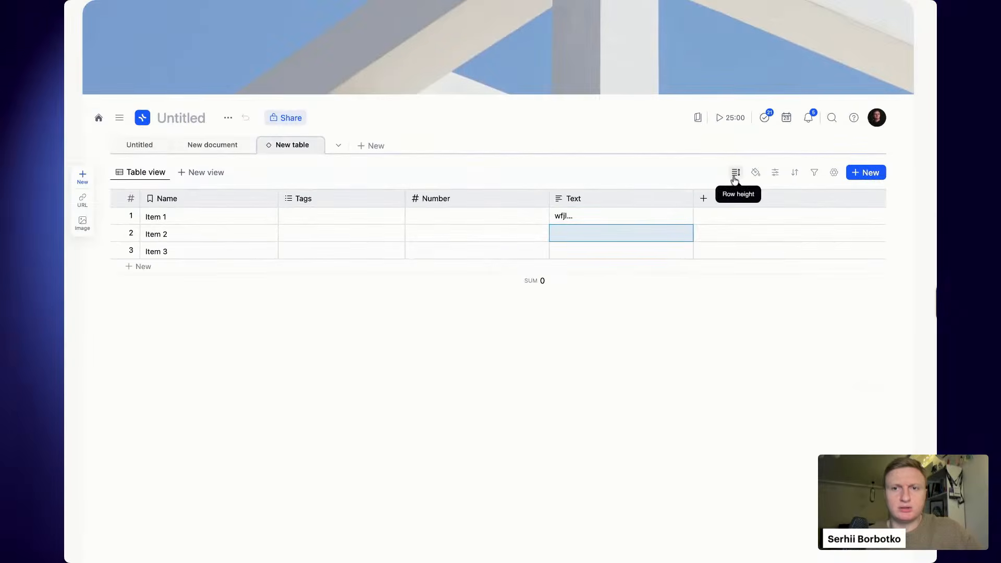
click(735, 178)
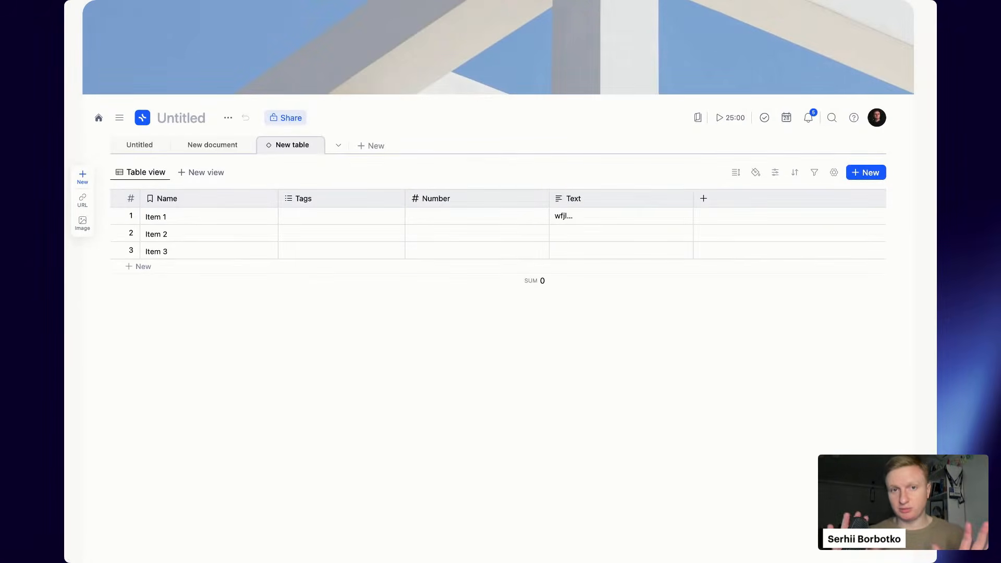
- Delete the Tags and Number columns from the table
click(359, 204)
click(329, 416)
click(563, 306)
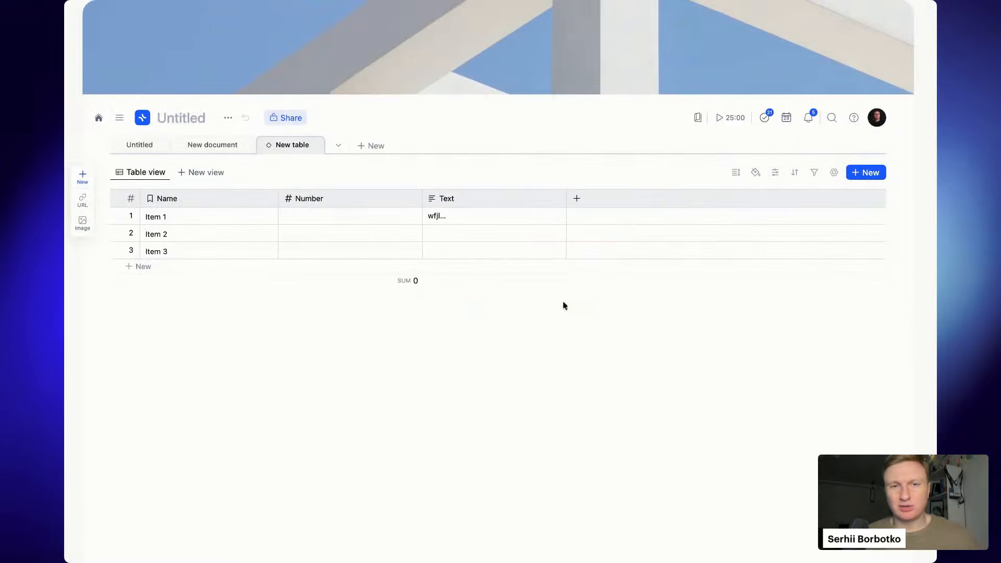
click(333, 197)
click(362, 416)
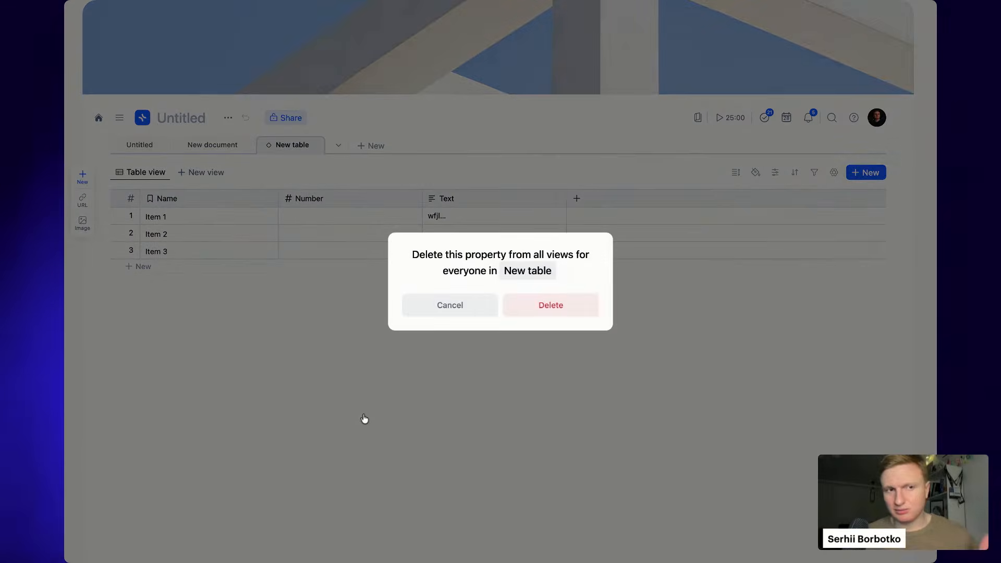
click(537, 306)
- Check the Text column's options and expand Item 1's multi-line Text cell
click(357, 198)
click(441, 221)
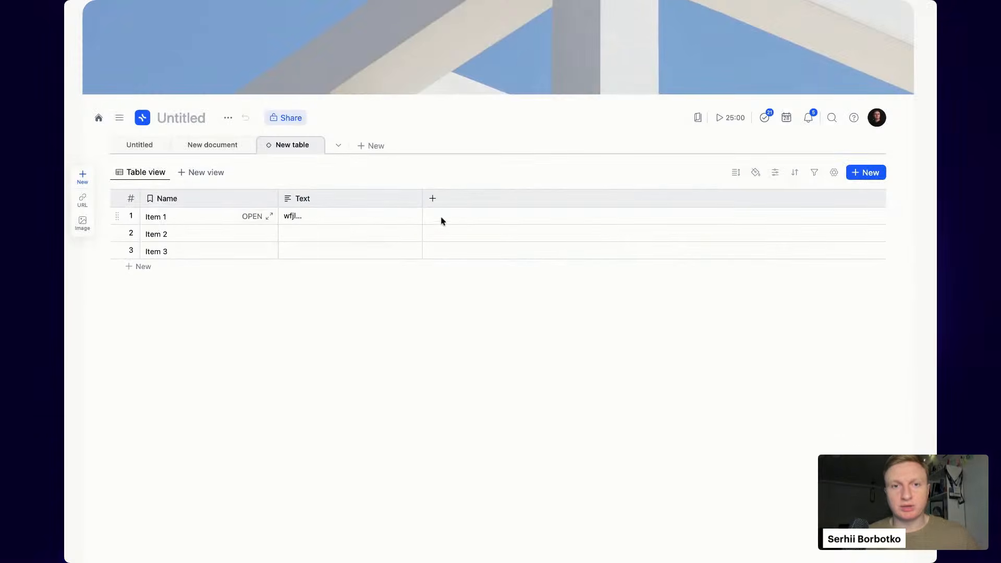
click(328, 198)
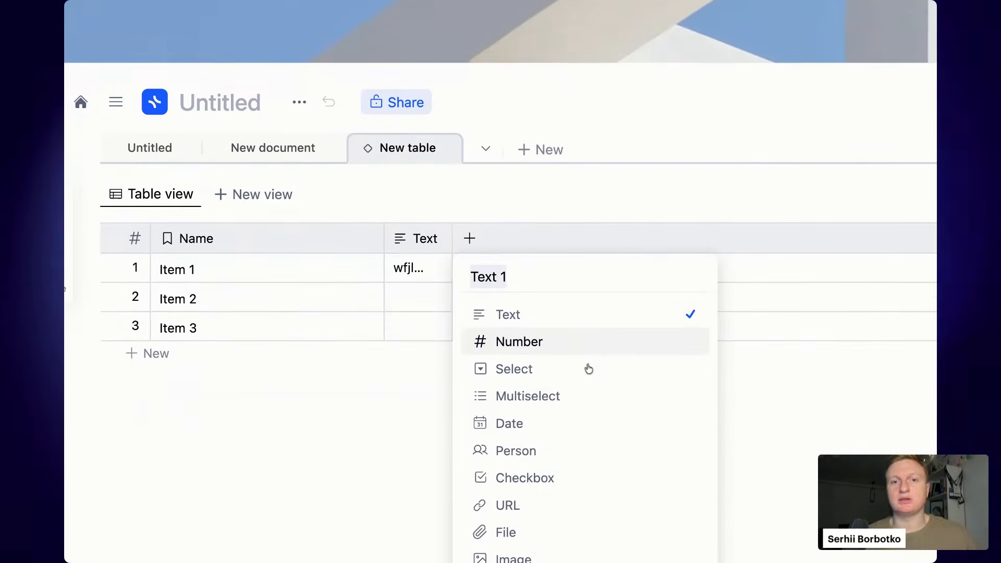
scroll(589, 369, down, 1)
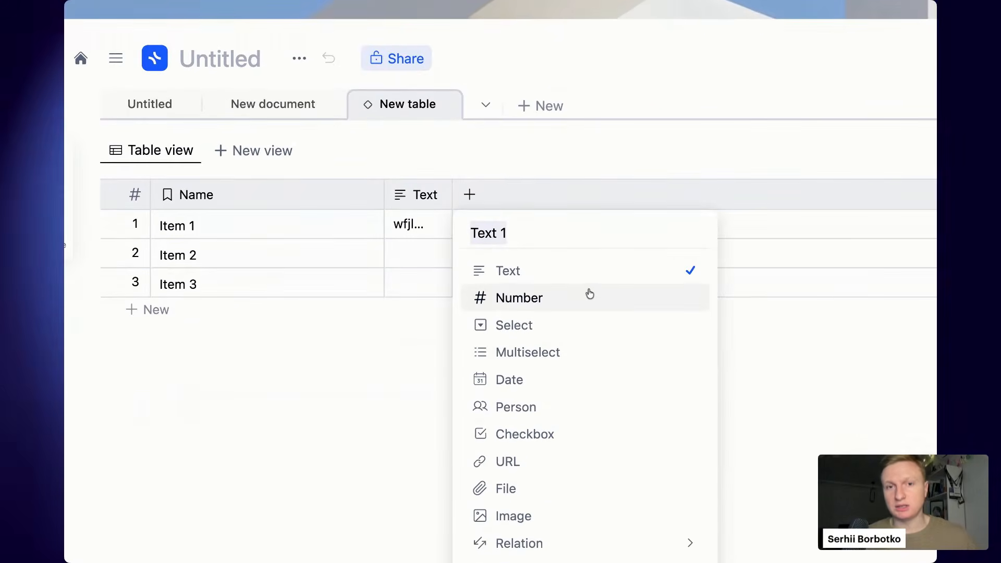
click(419, 231)
scroll(419, 231, down, 3)
scroll(530, 208, down, 5)
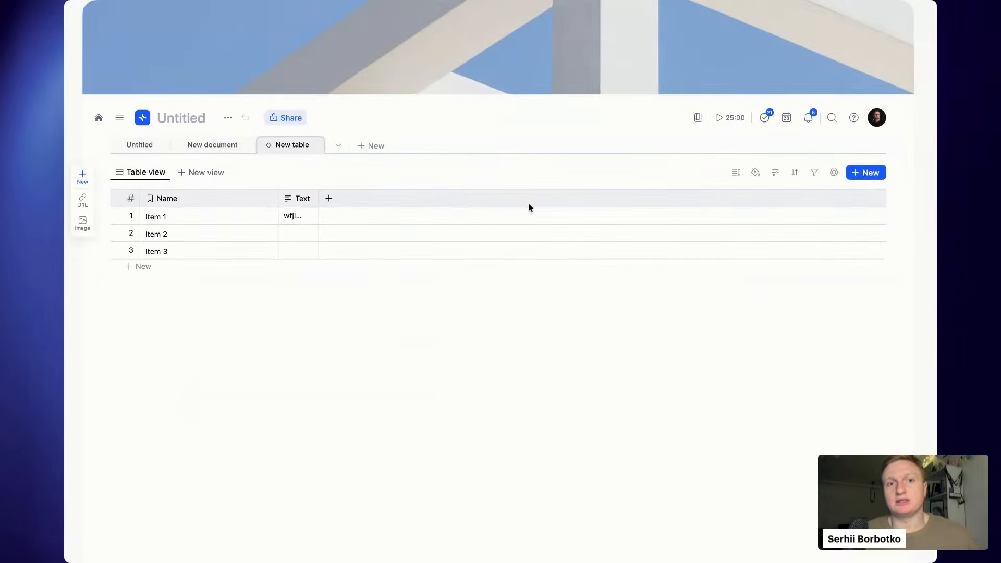
click(295, 221)
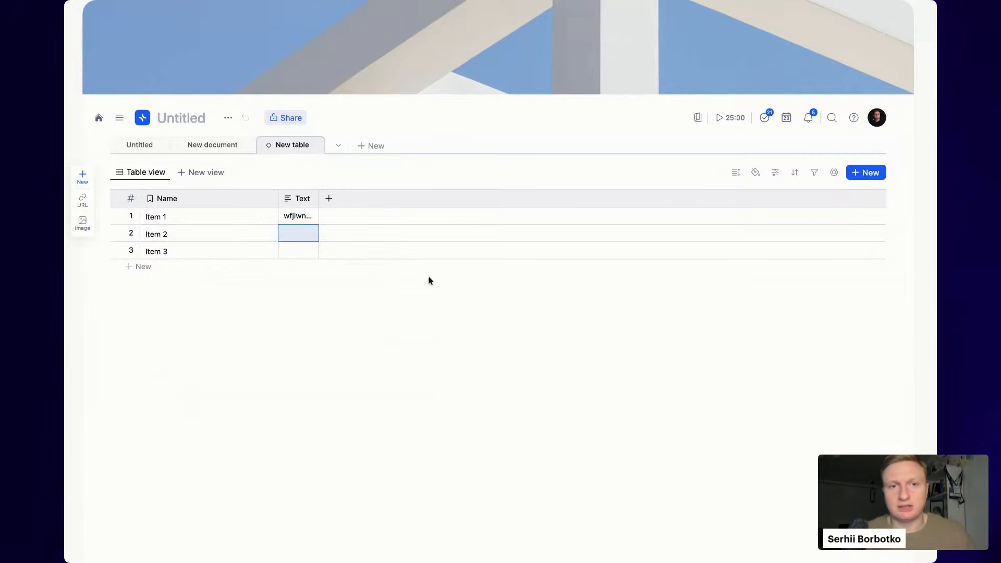
- Add a Number column holding 12, 2 and 3 for Items 1–3
click(366, 201)
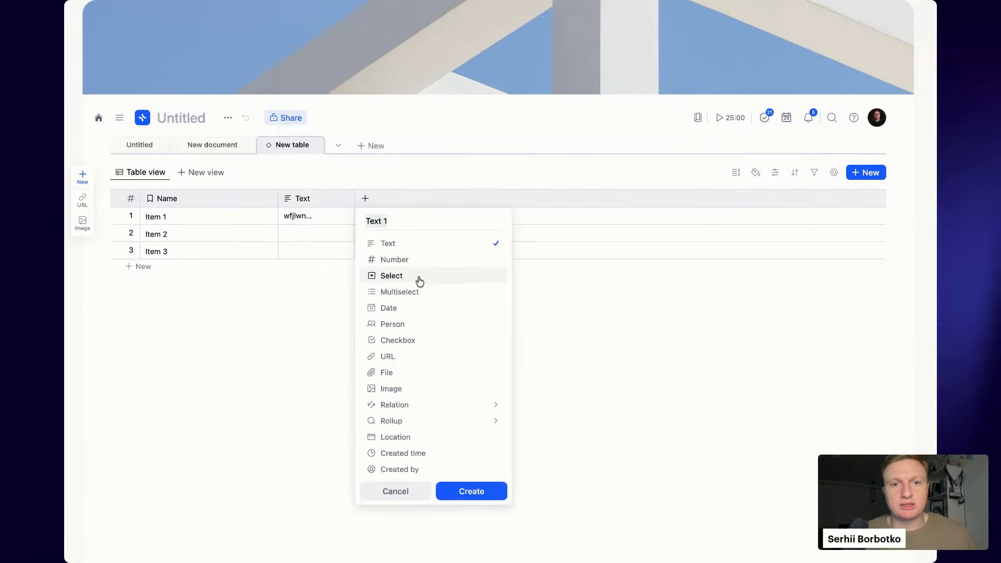
click(423, 261)
click(472, 490)
click(394, 222)
text(12)
key(Return)
text(2)
key(Return)
text(3)
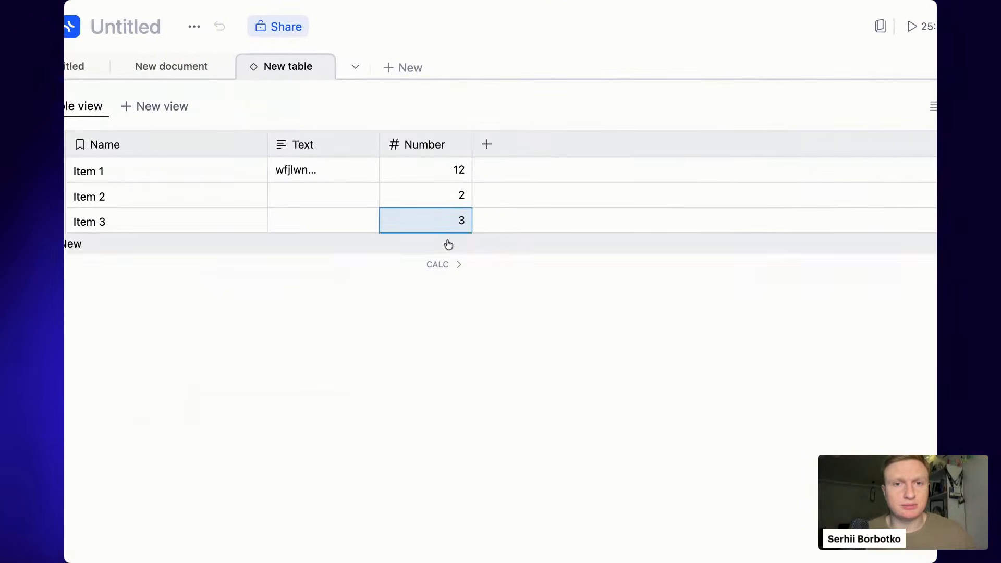
- Set the Number column's footer calculation to Sum, totalling 17
click(433, 264)
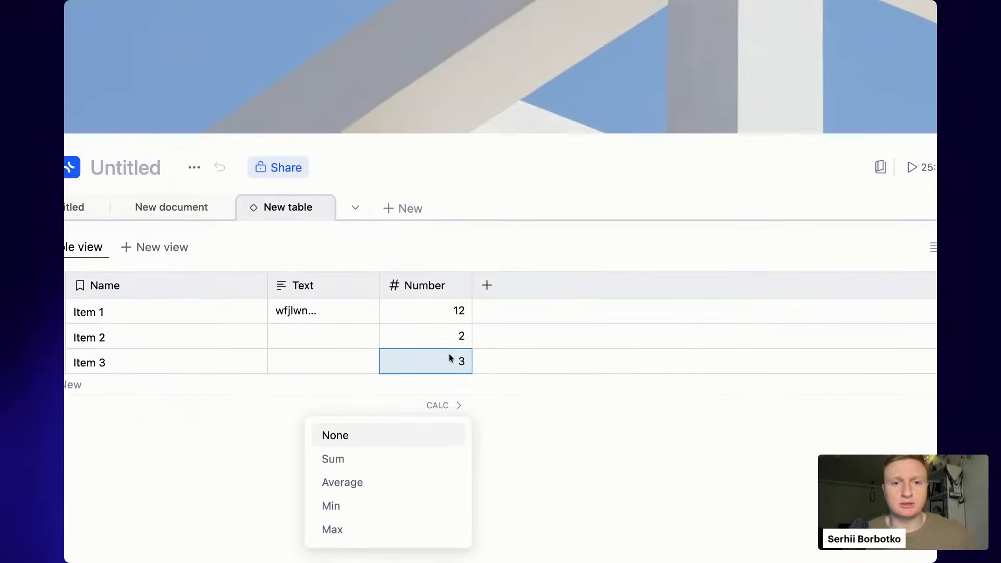
click(384, 423)
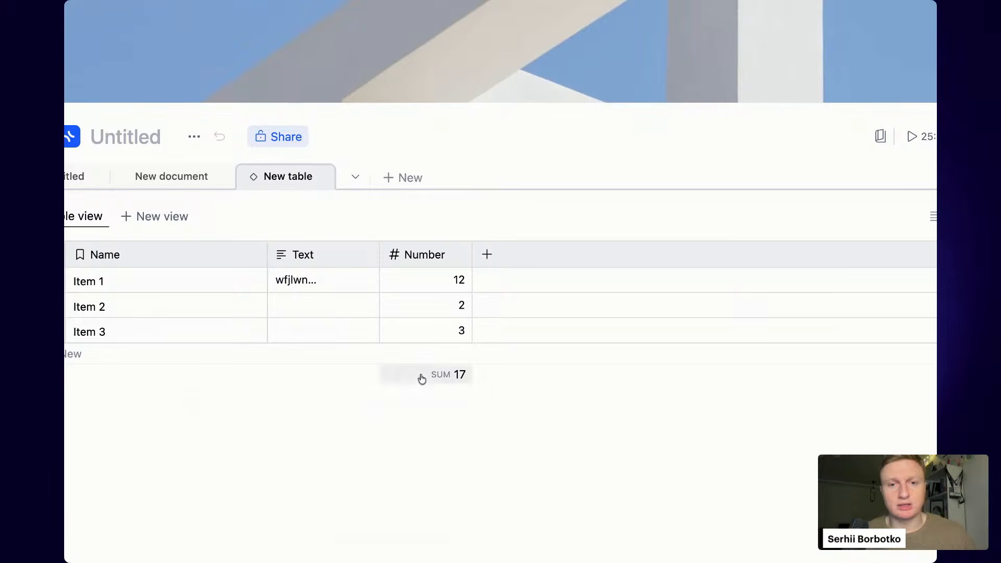
click(422, 379)
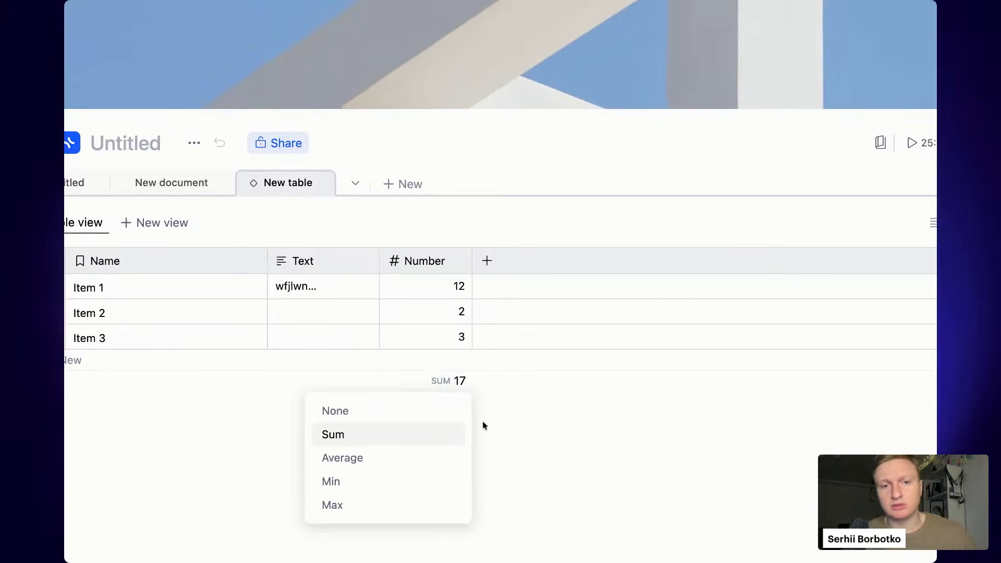
click(532, 398)
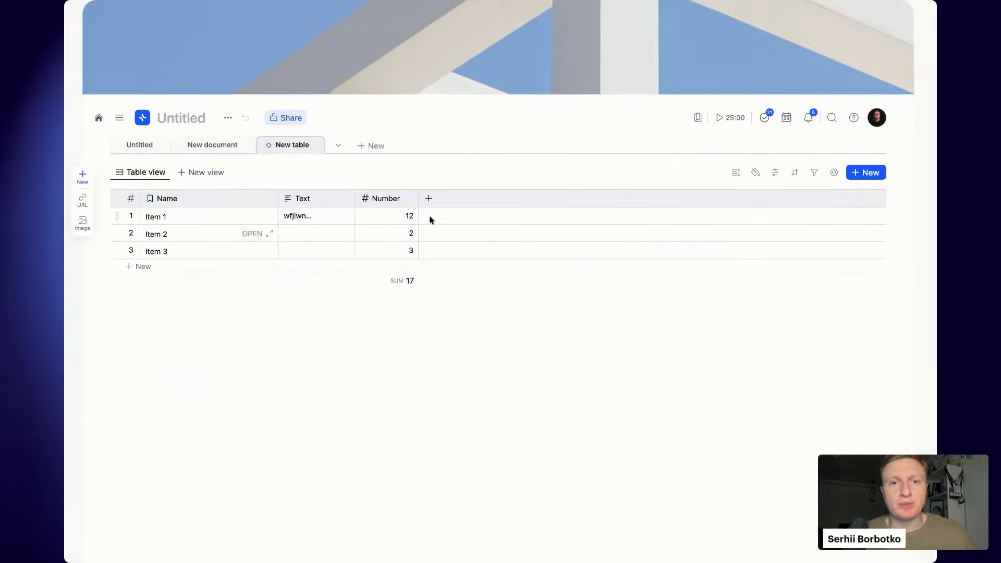
click(487, 261)
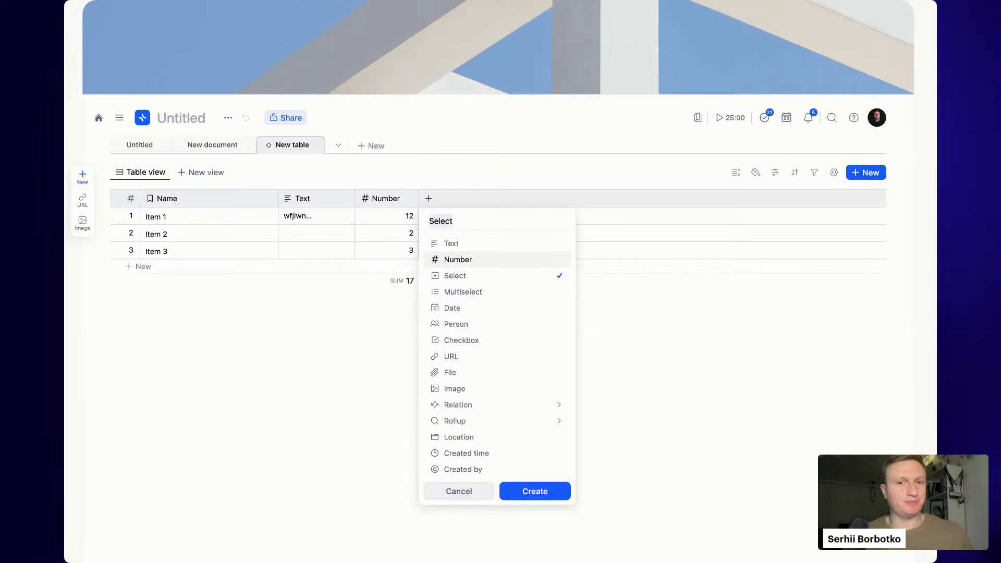
- Create an empty Select-type column beside the Number column
click(535, 491)
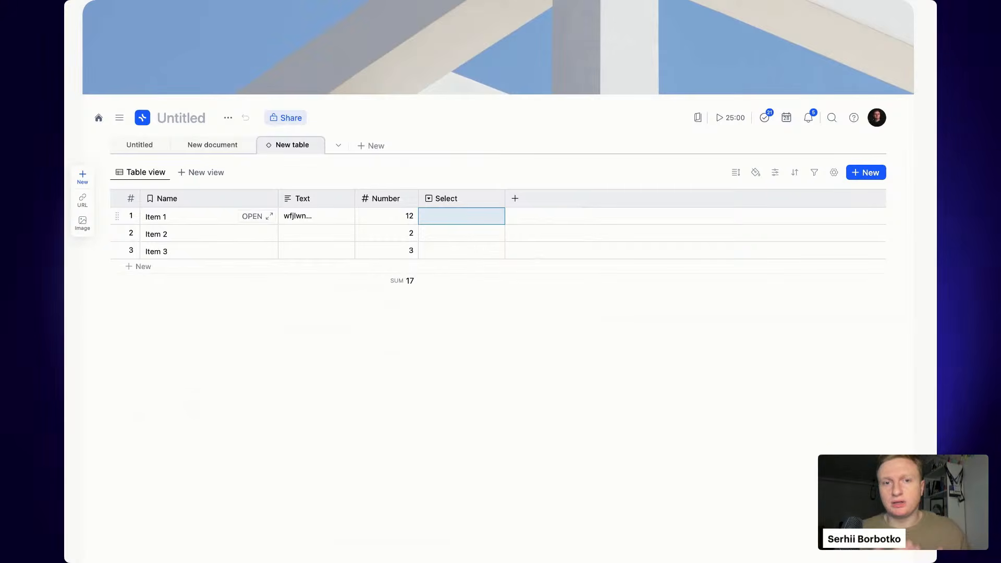
- Create Select options To Do, In Progress and Completed for Items 1, 2 and 3
text(To Do)
key(Return)
key(Escape)
click(479, 235)
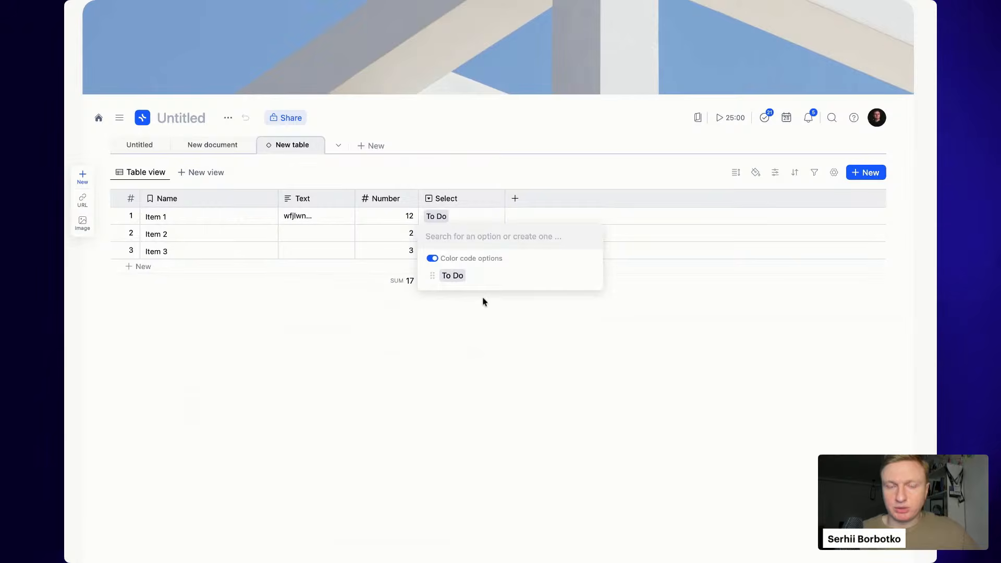
text(In Progress)
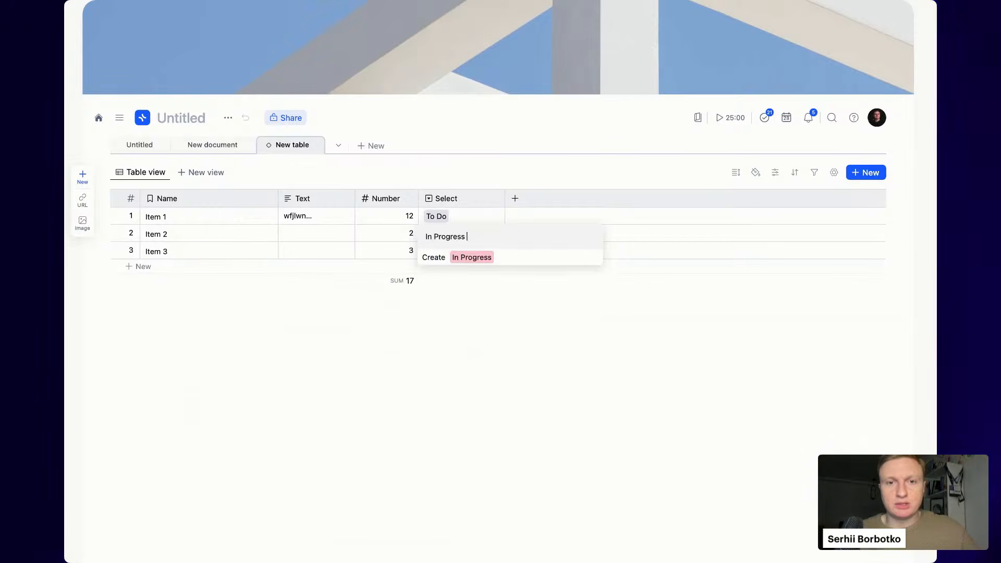
key(Return)
key(Escape)
click(458, 251)
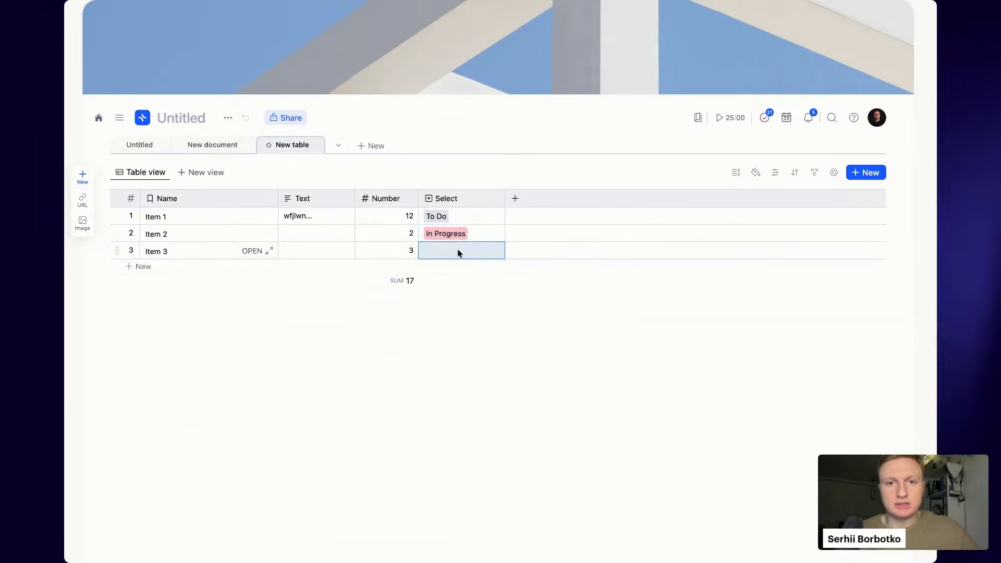
text(Completed)
key(Return)
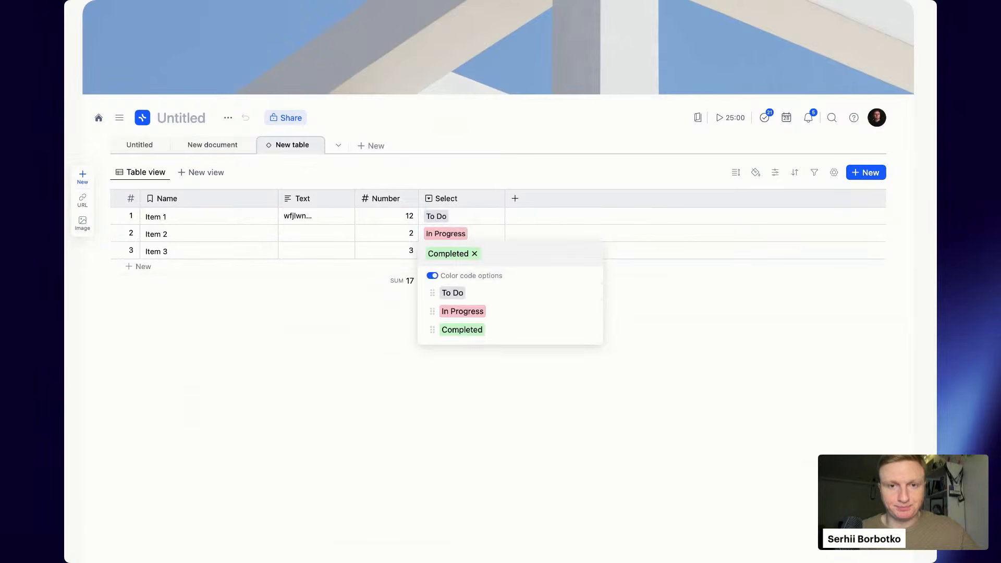
key(Escape)
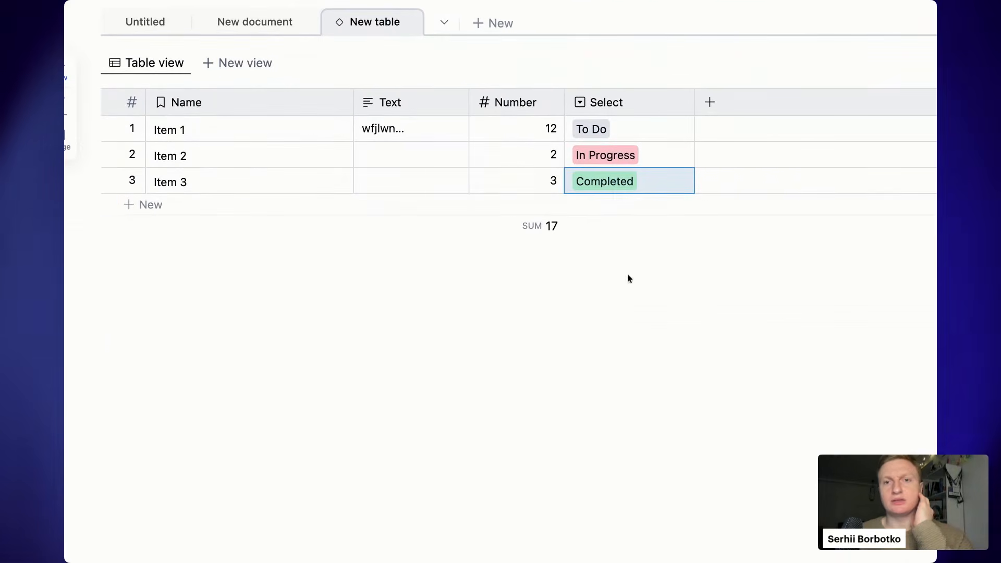
- Add a fourth row named Item 4
click(193, 206)
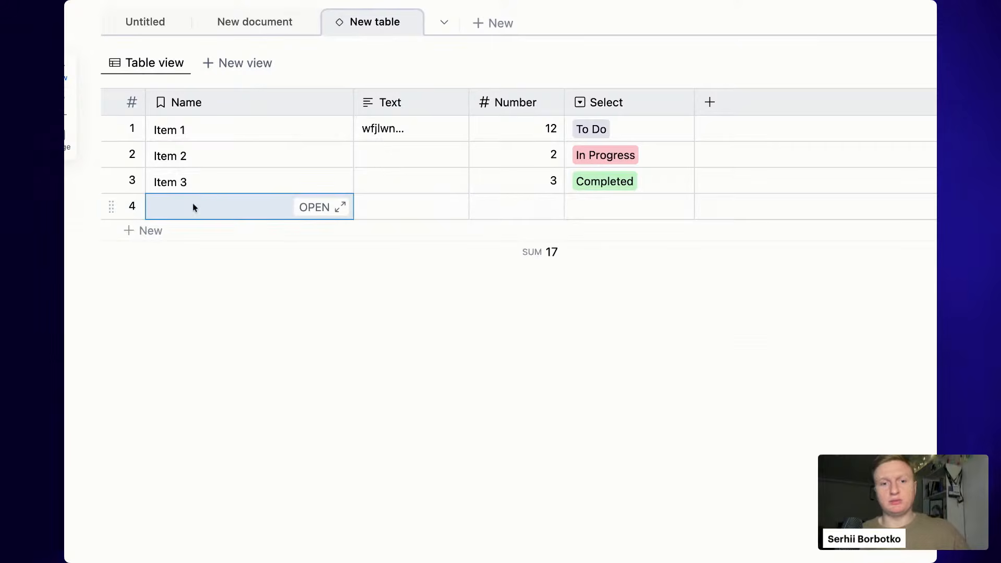
text(Item 3)
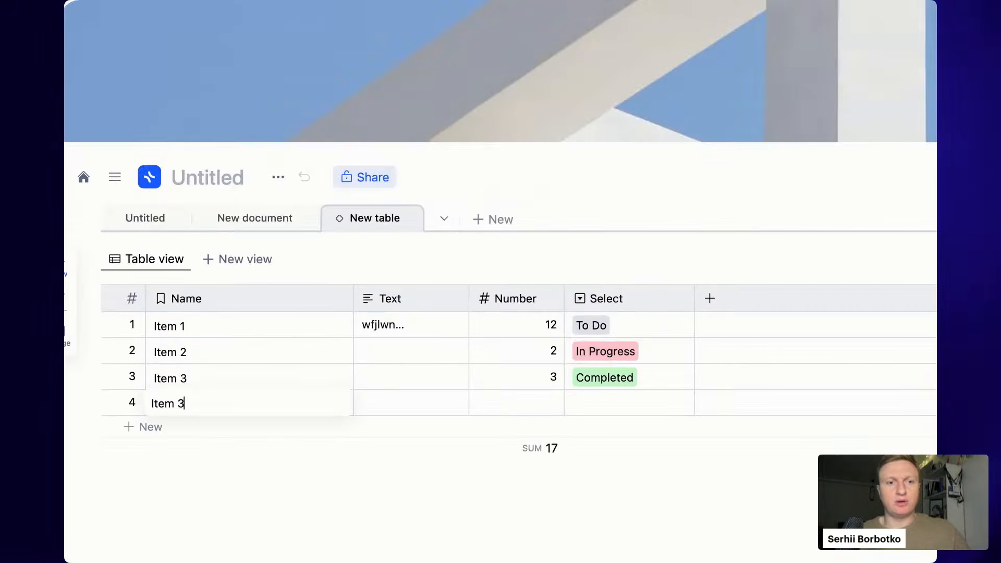
key(Tab)
key(Tab)
key(Tab)
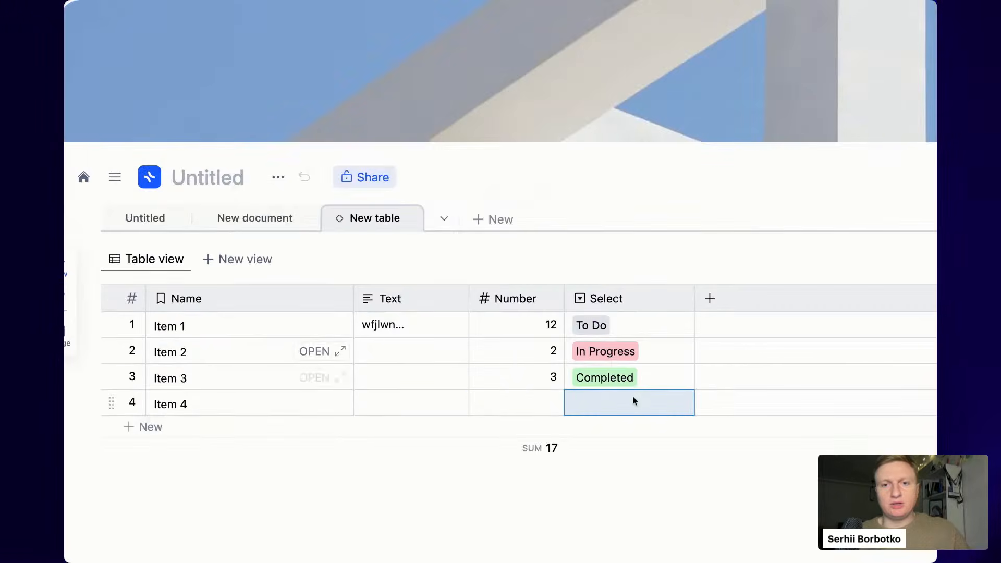
- Open the settings of the To Do option from Item 4's Select dropdown
click(634, 401)
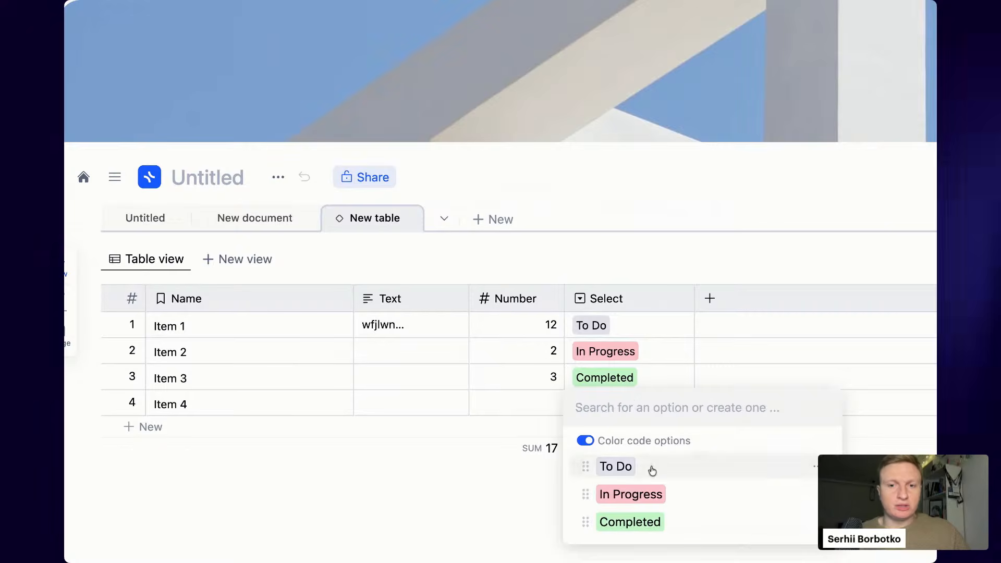
scroll(651, 474, down, 1)
scroll(651, 474, right, 4)
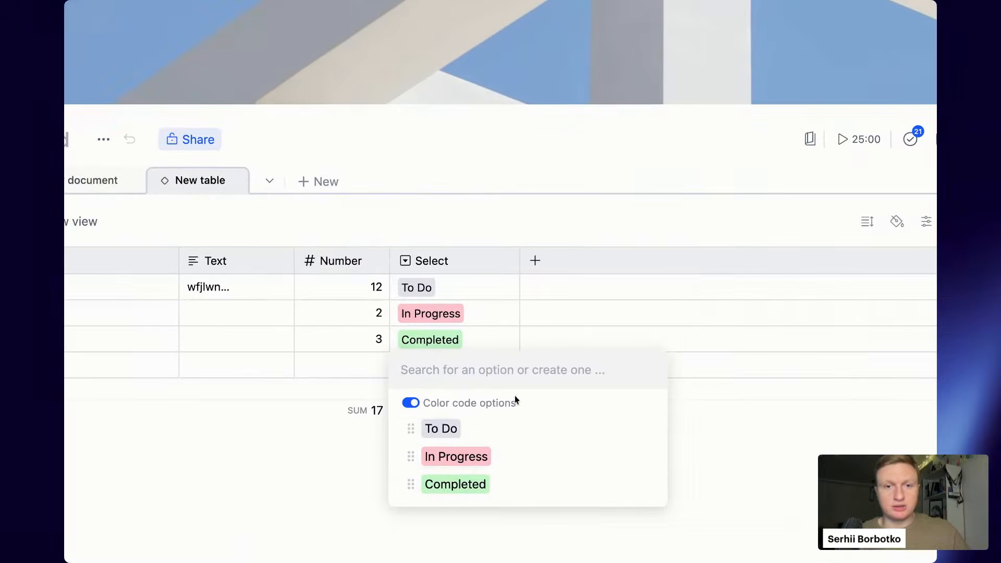
text(rfr)
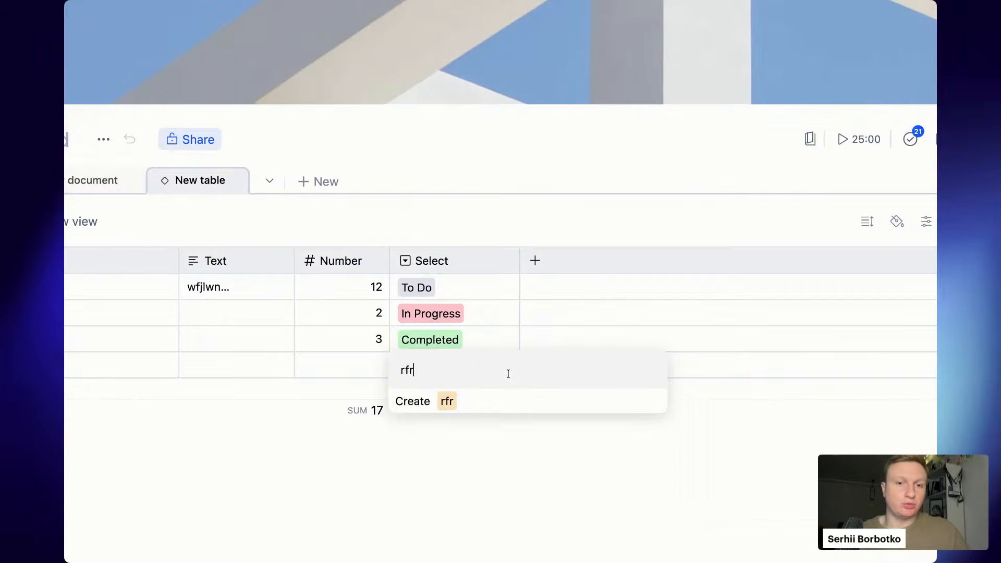
key(BackSpace)
key(BackSpace)
key(BackSpace)
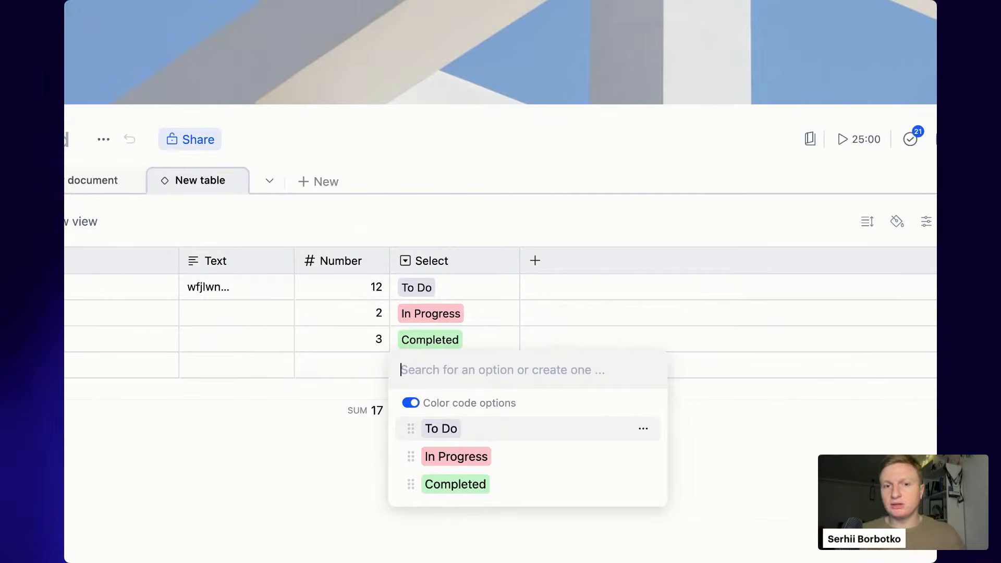
click(643, 428)
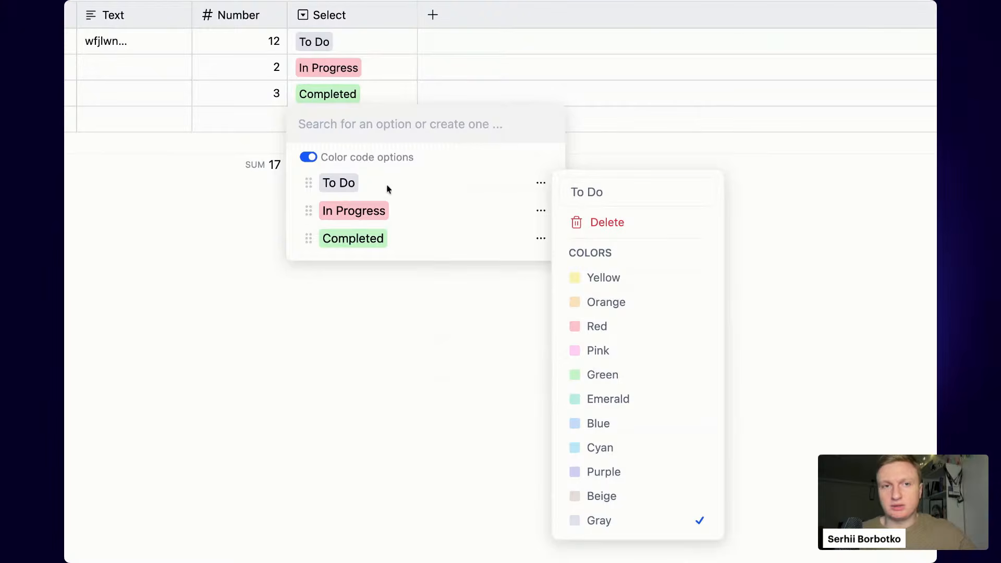
- Recolour the To Do option purple
click(388, 184)
mouse_move(309, 184)
mouse_down()
mouse_move(312, 231)
mouse_move(306, 181)
mouse_up()
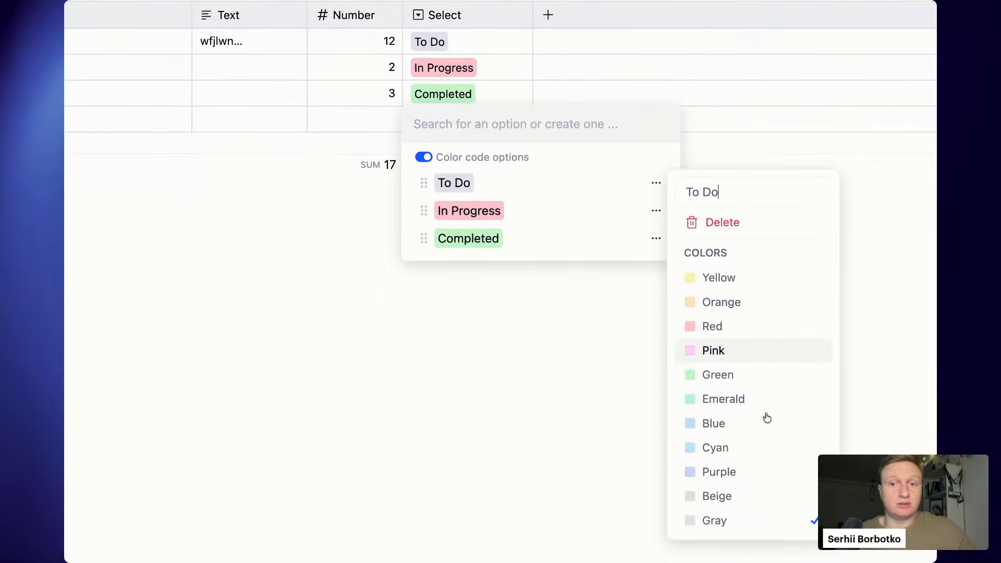
click(751, 472)
click(496, 400)
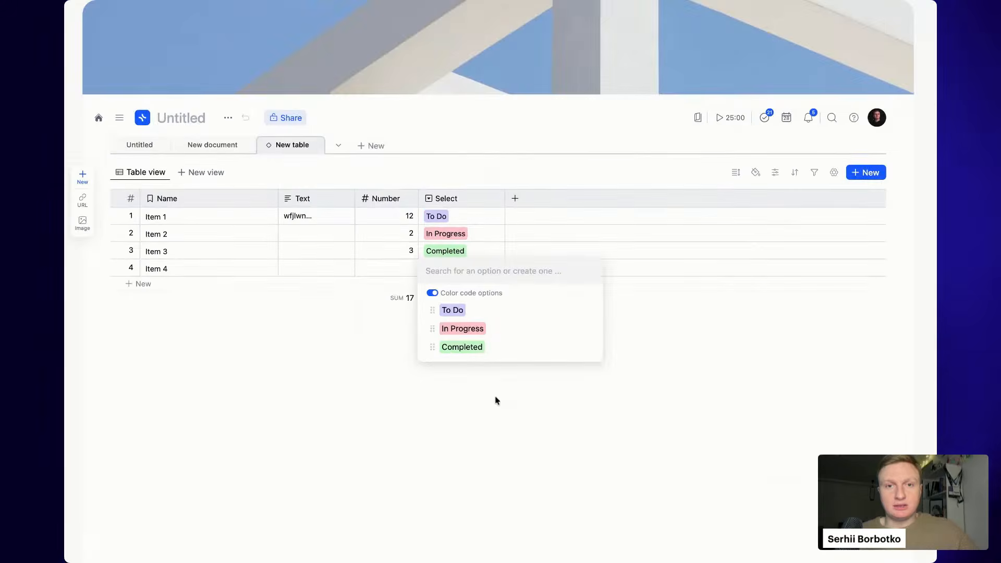
click(495, 399)
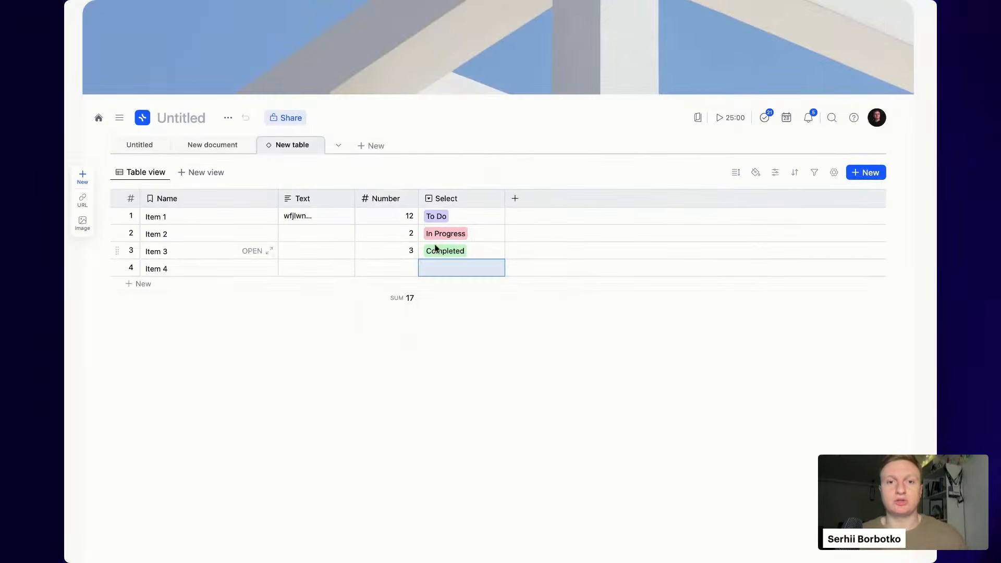
- Create a new Archive option and set it as Item 4's Select value
click(439, 267)
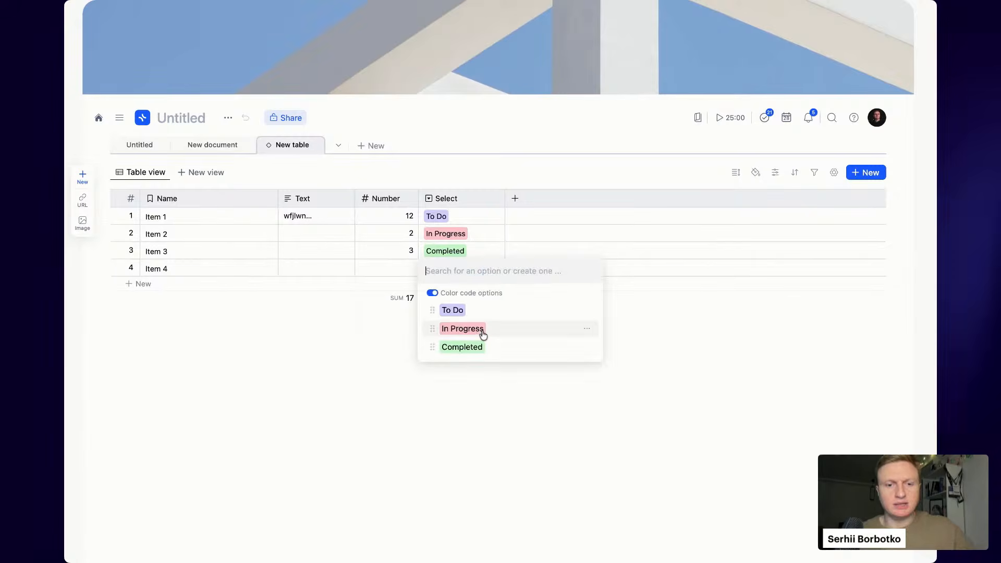
text(Archive)
key(Return)
click(688, 501)
- Change the new field's type from Date to Multiselect and create the column
click(516, 201)
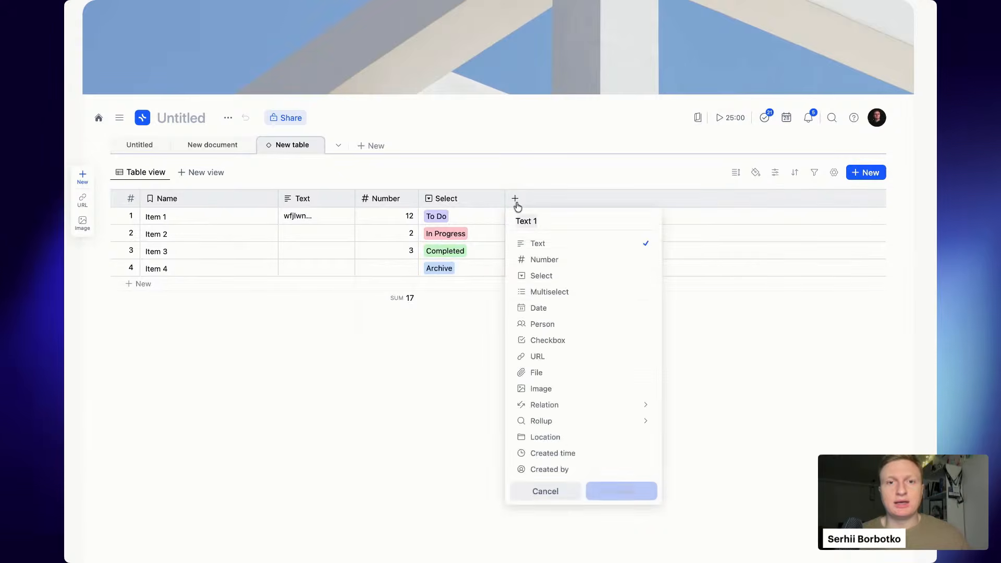
click(584, 307)
click(594, 292)
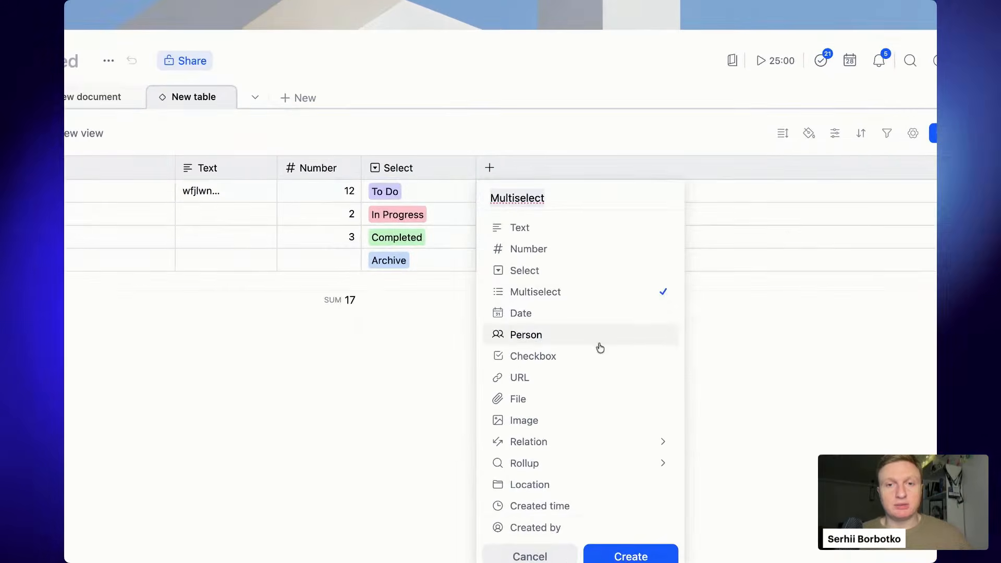
click(623, 557)
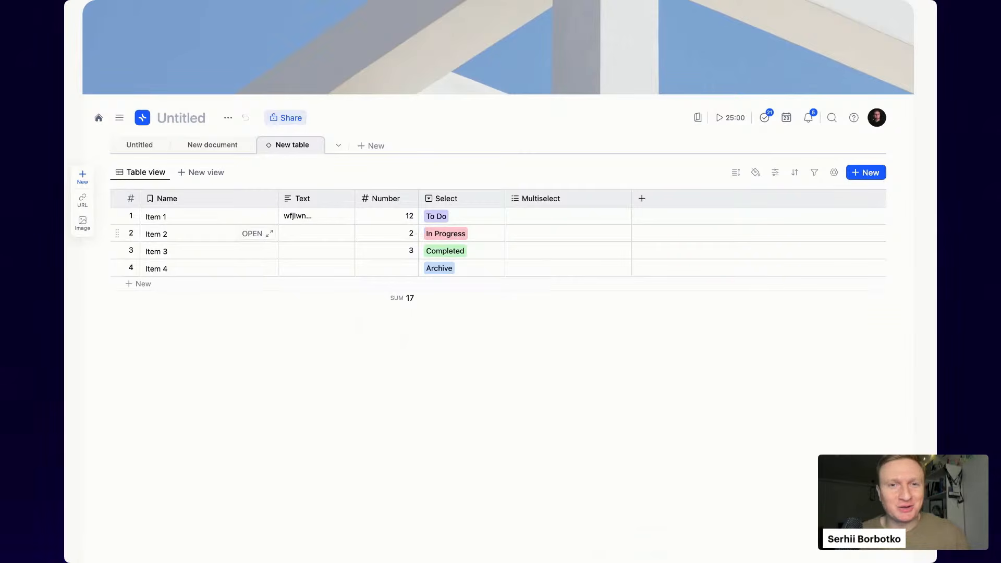
- Tag Item 1 with new Home and Kitchen tags in the Multiselect column
click(578, 221)
click(577, 222)
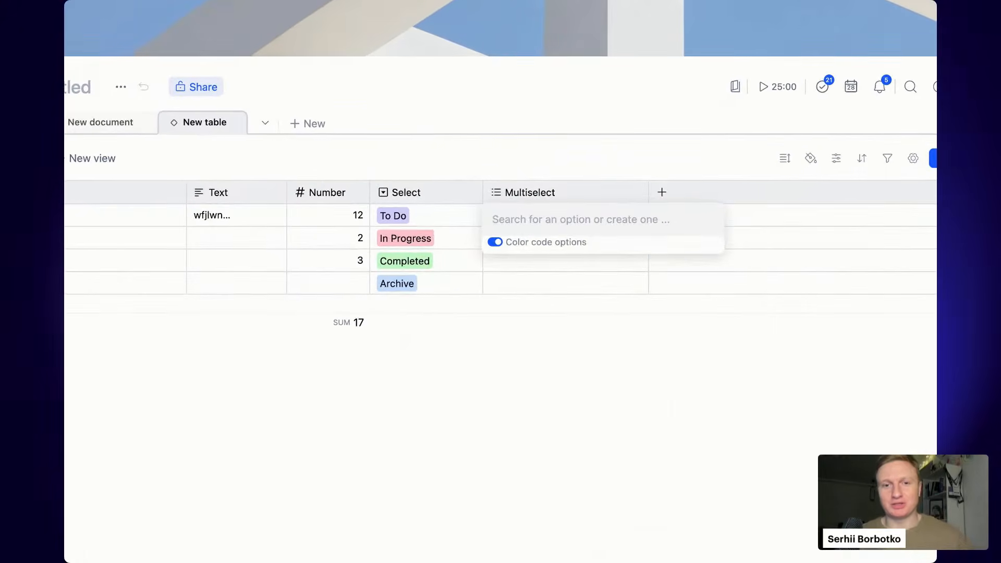
text(Home)
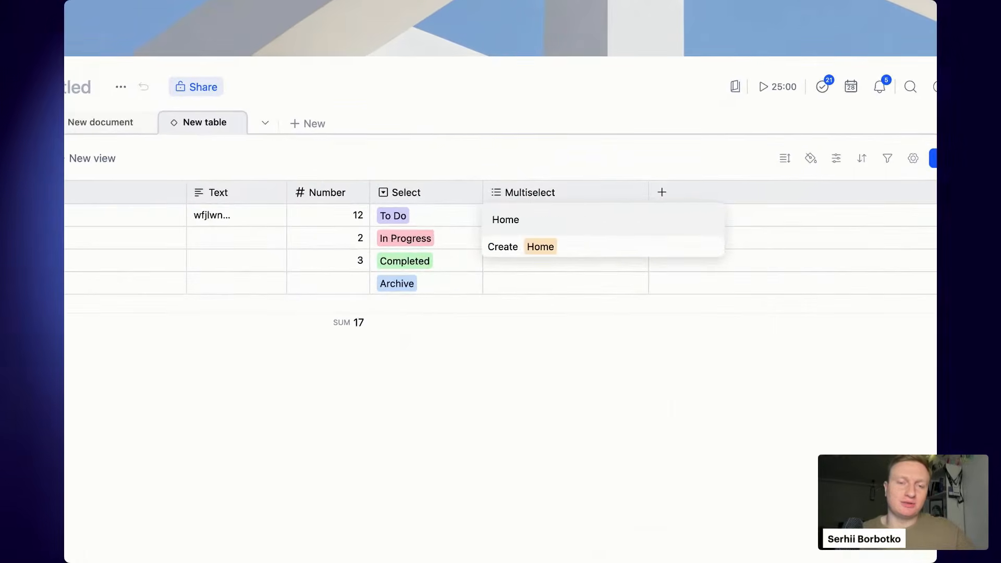
key(Return)
text(K)
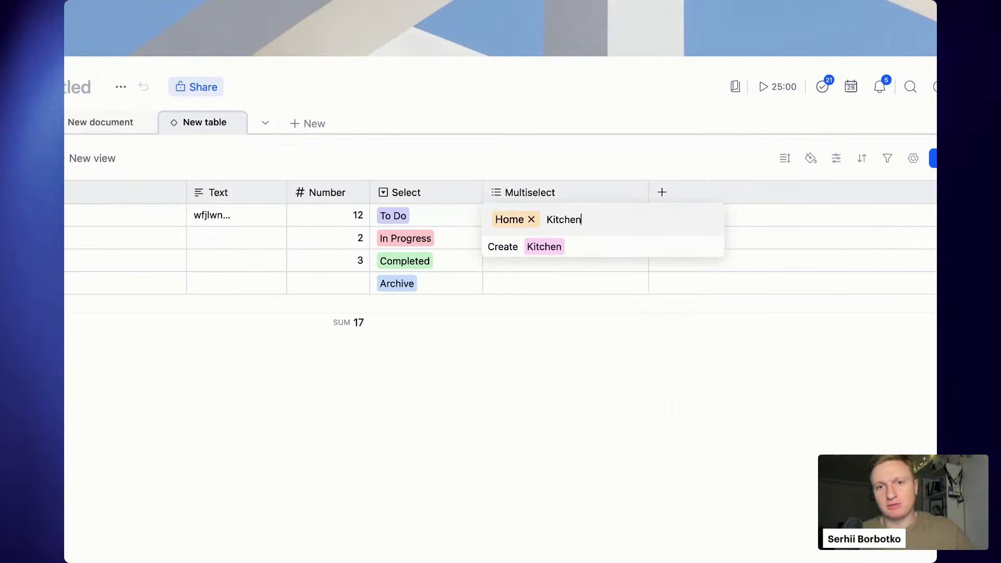
text(itchen)
key(Return)
key(Escape)
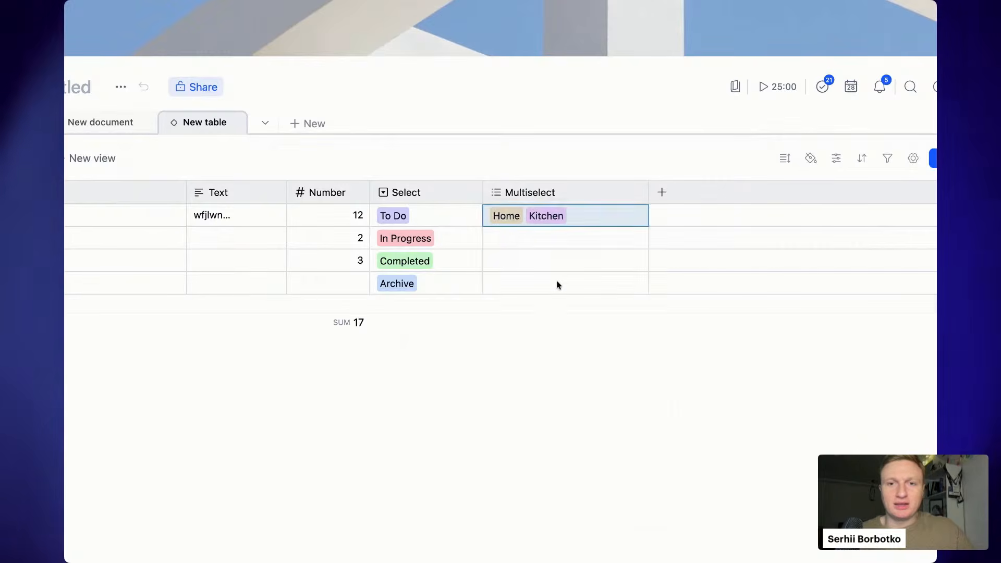
- Create a Work tag and apply it to Item 2
click(559, 237)
text(Work)
key(Return)
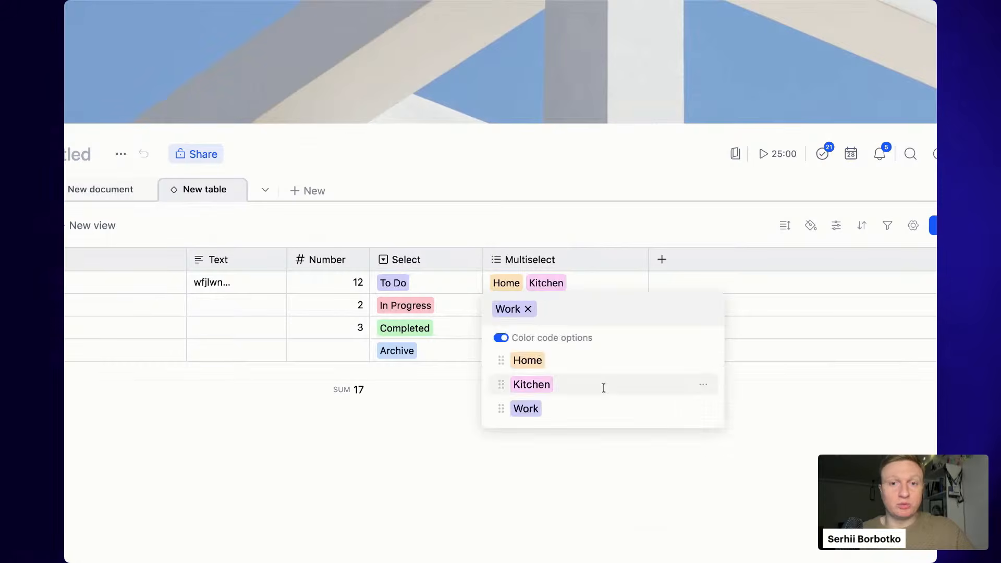
key(Escape)
- Tag Item 3 with a new Family tag plus Home, and Item 4 with Work
click(555, 330)
text(Family)
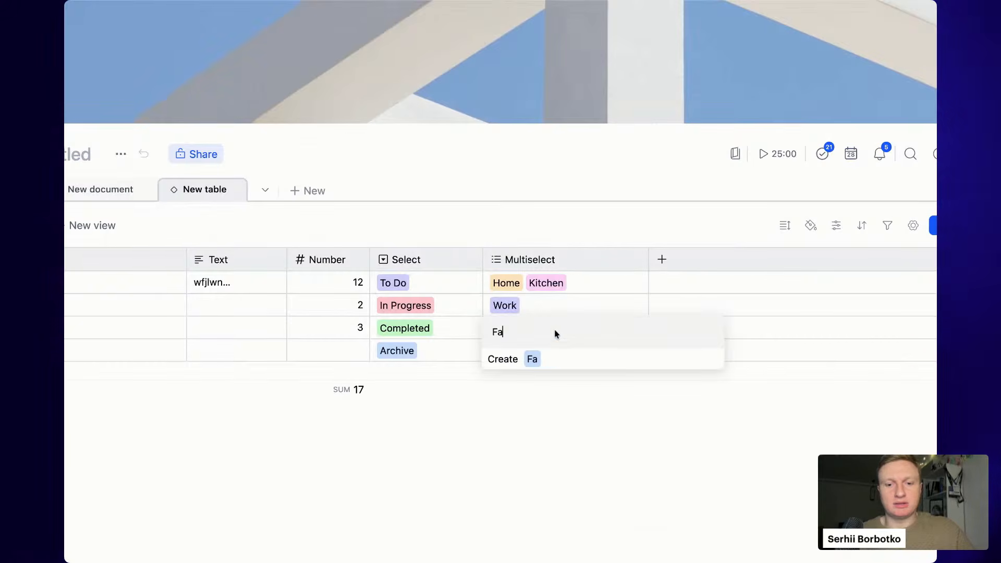
key(Return)
click(532, 383)
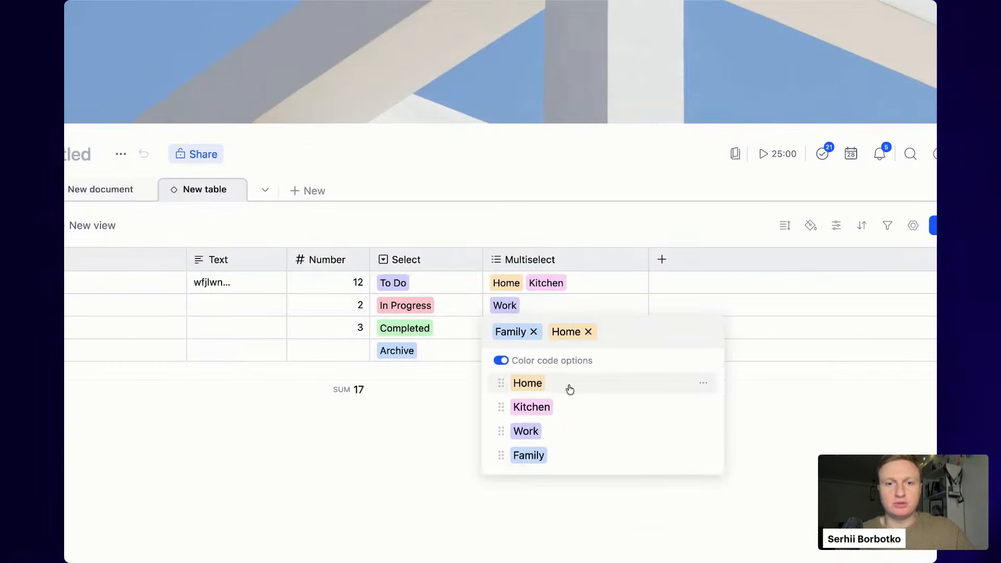
key(Escape)
click(542, 346)
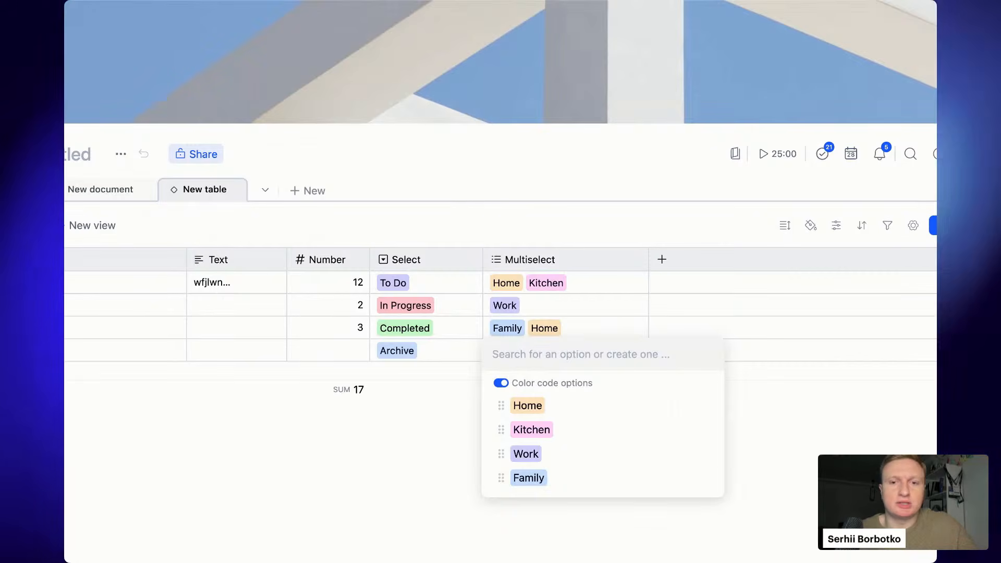
click(574, 454)
click(252, 435)
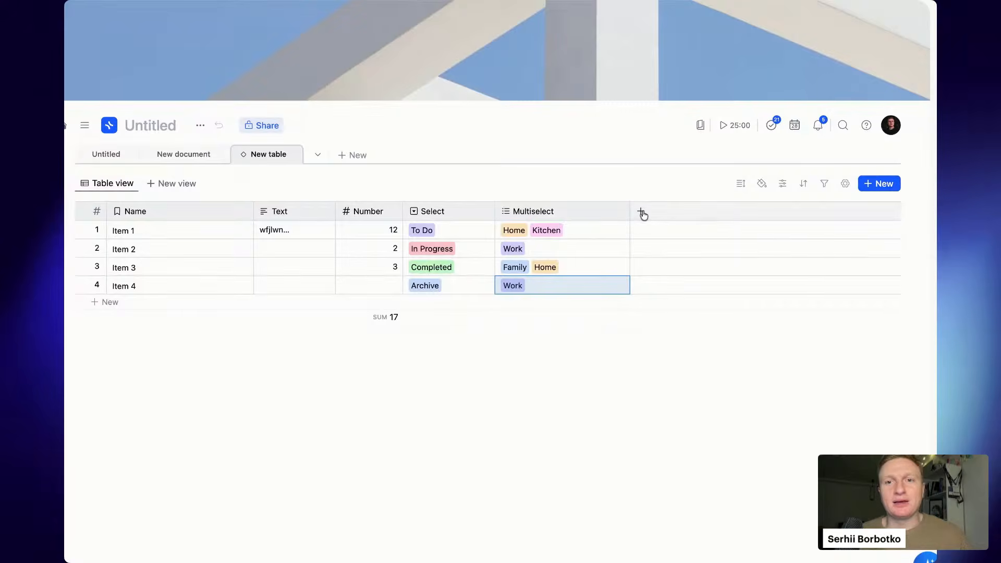
- Add a new Date column to the table
click(642, 212)
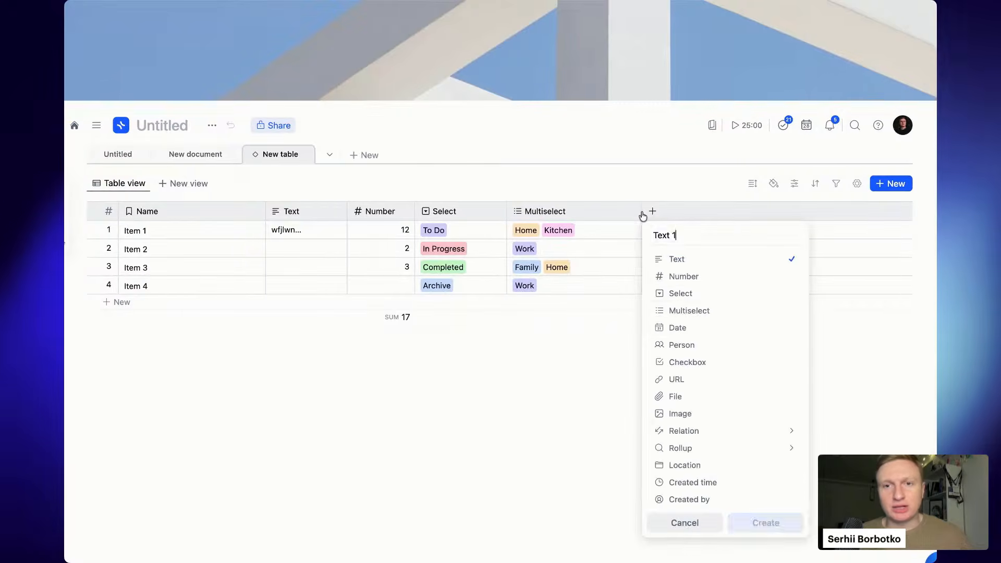
click(748, 326)
click(766, 523)
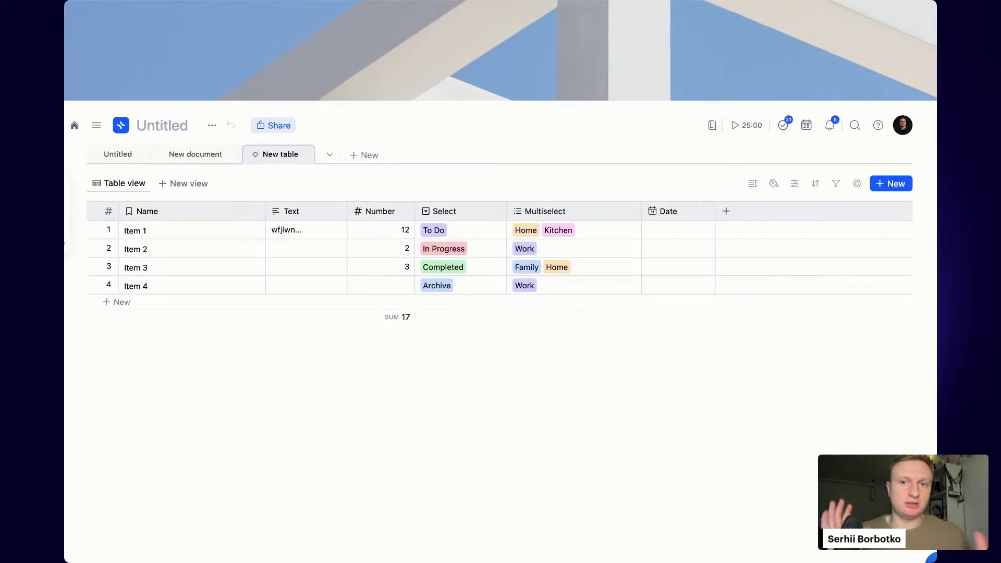
- Date Items 1–4 as Jan 28, 29, 30 and 28, 2026
click(664, 234)
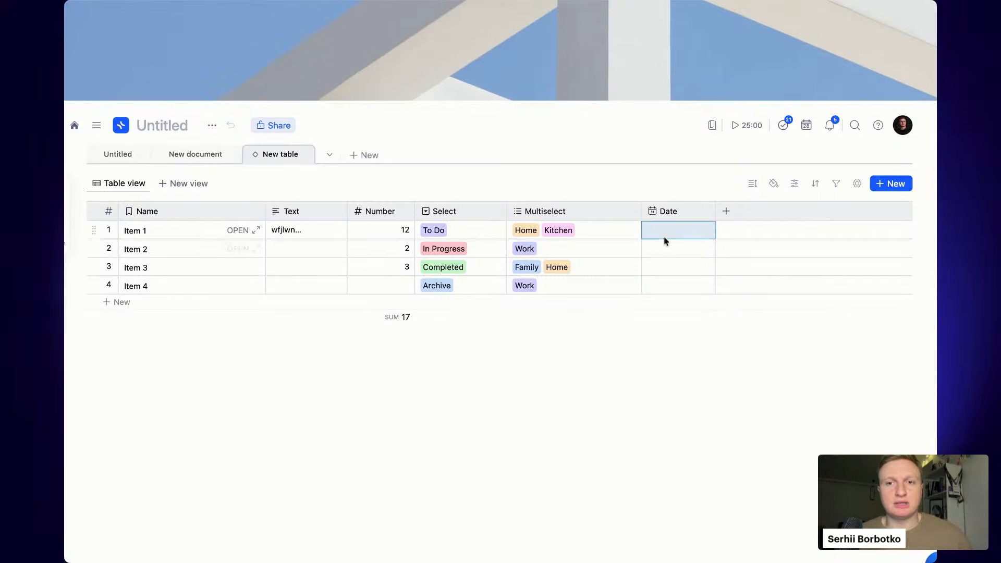
click(730, 364)
click(683, 249)
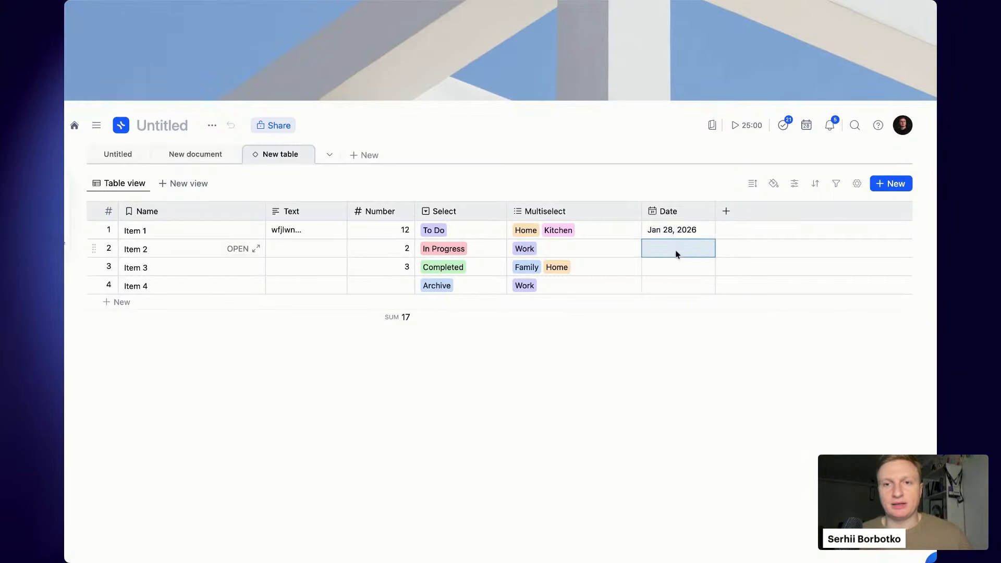
click(744, 380)
click(695, 276)
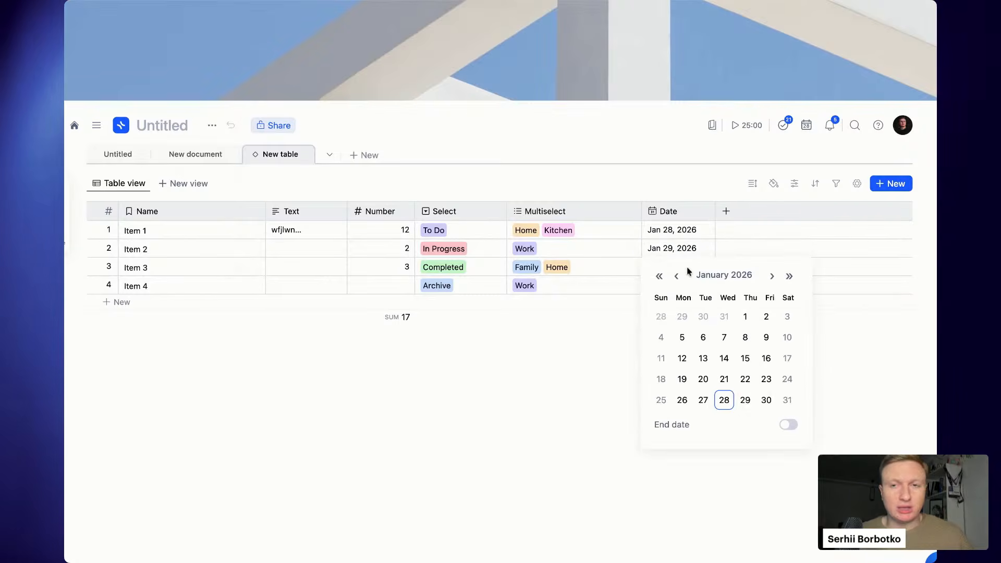
click(765, 402)
click(694, 286)
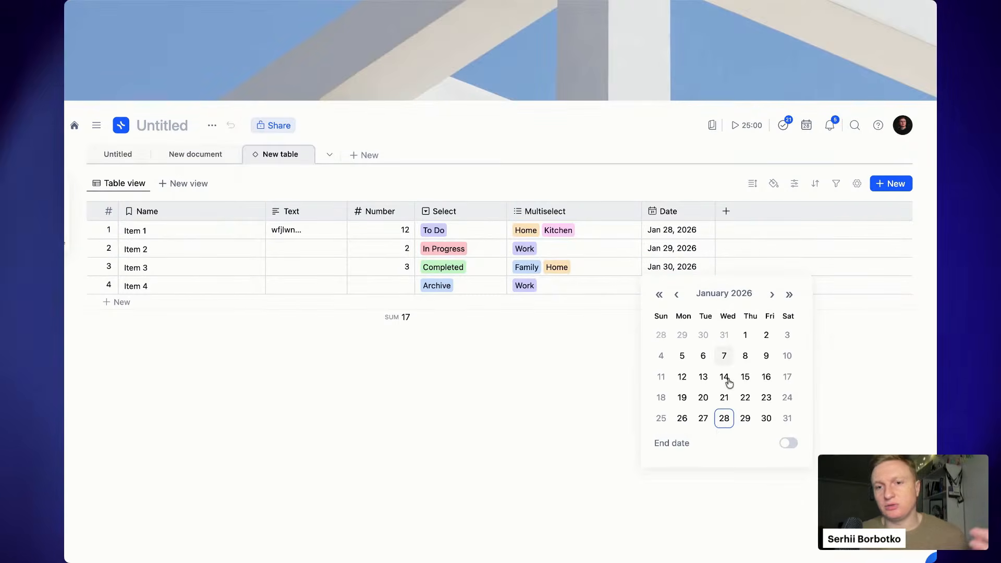
click(722, 425)
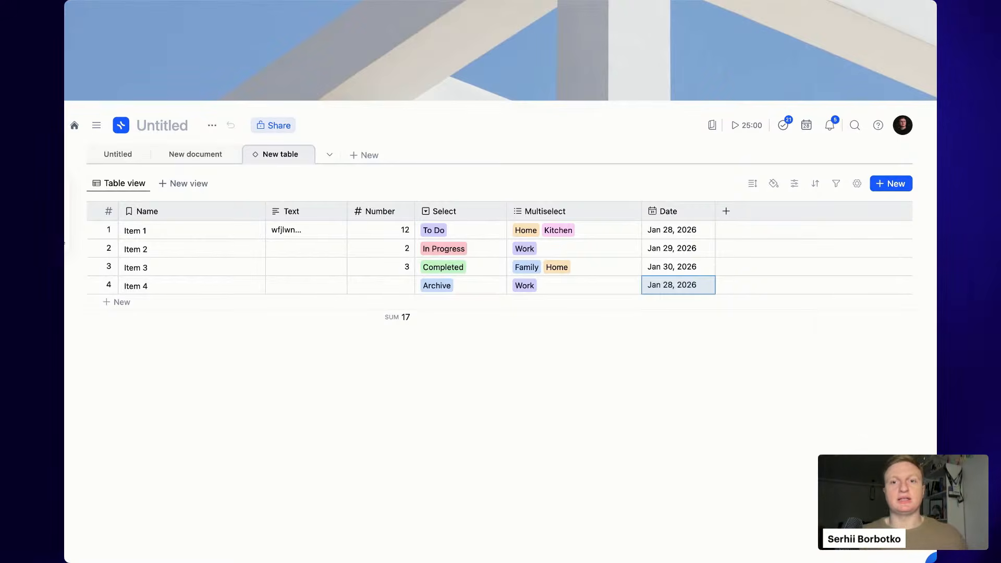
click(690, 286)
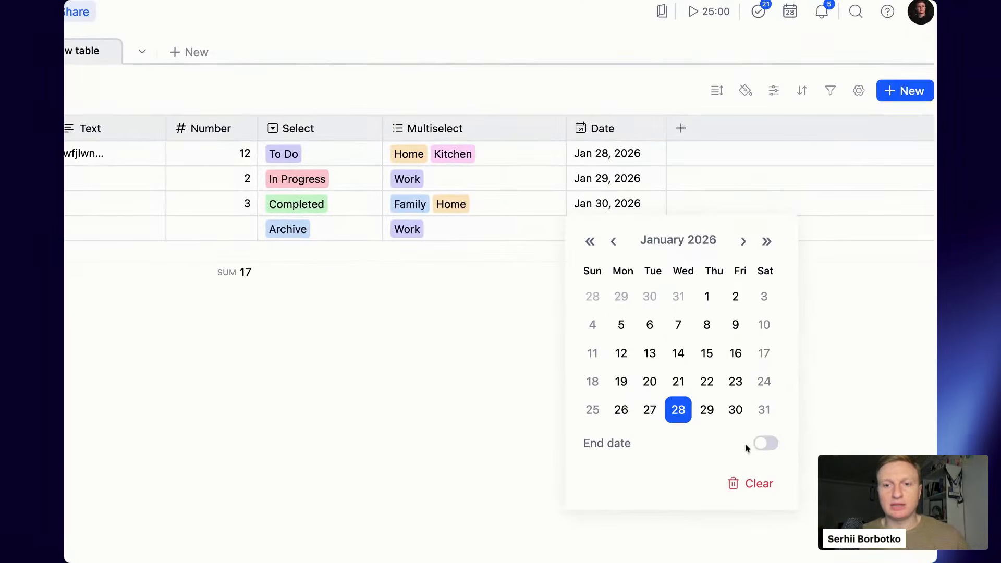
- Give Item 4 an end date of Jan 31, 2026 and widen the Date column
click(762, 445)
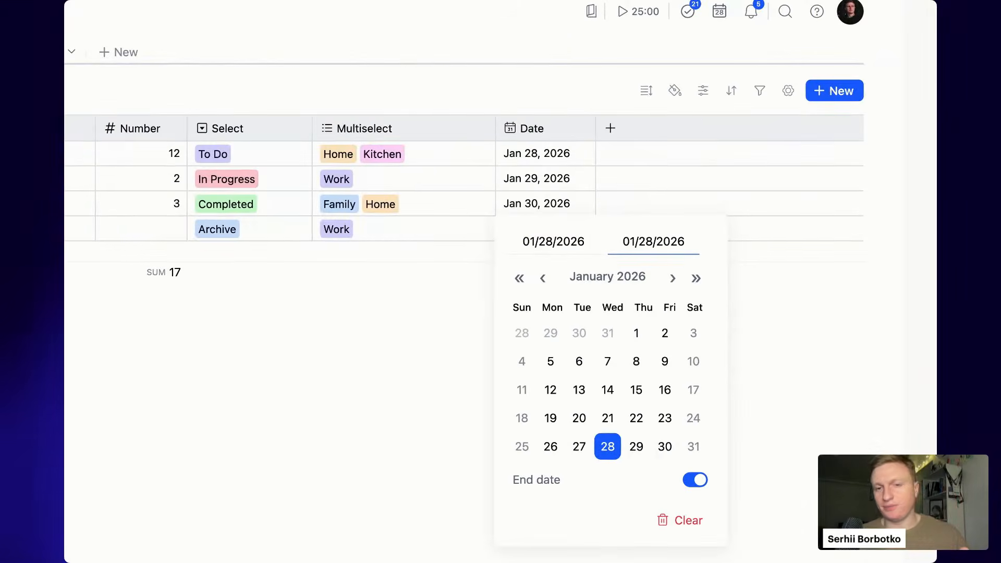
click(691, 454)
click(738, 409)
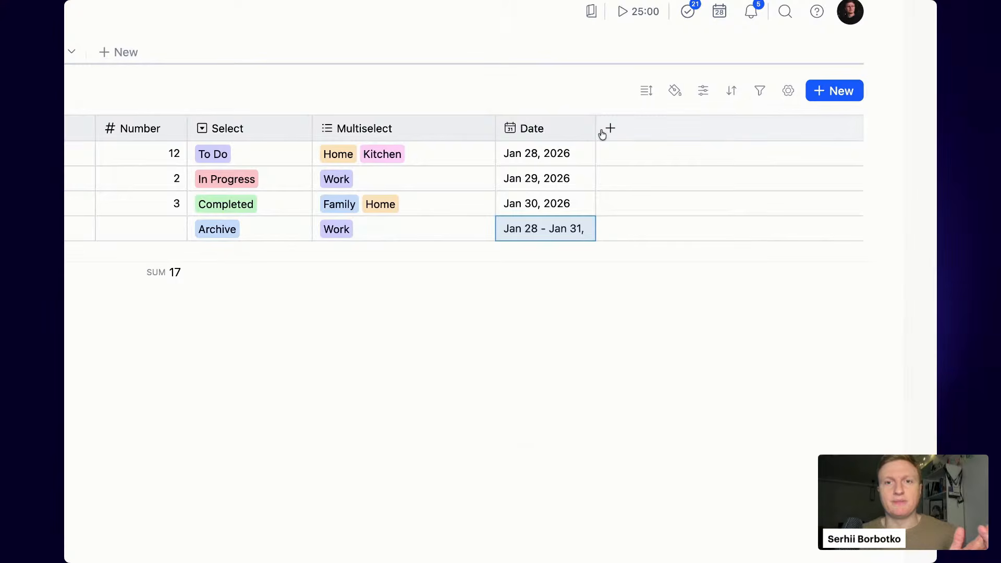
drag(597, 129, 597, 129)
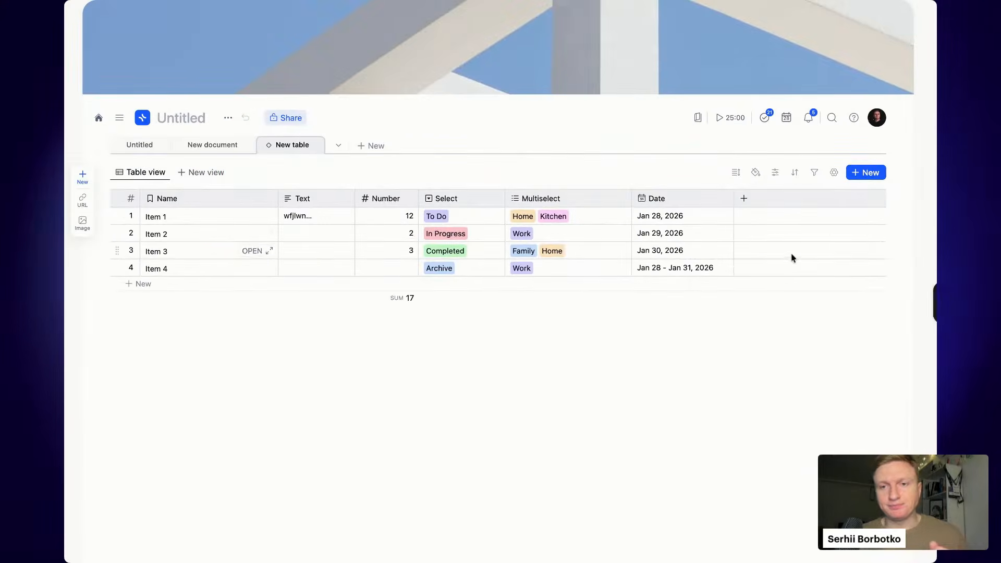
- Add a Person column after Date and view Item 1's people list without assigning anyone
click(744, 199)
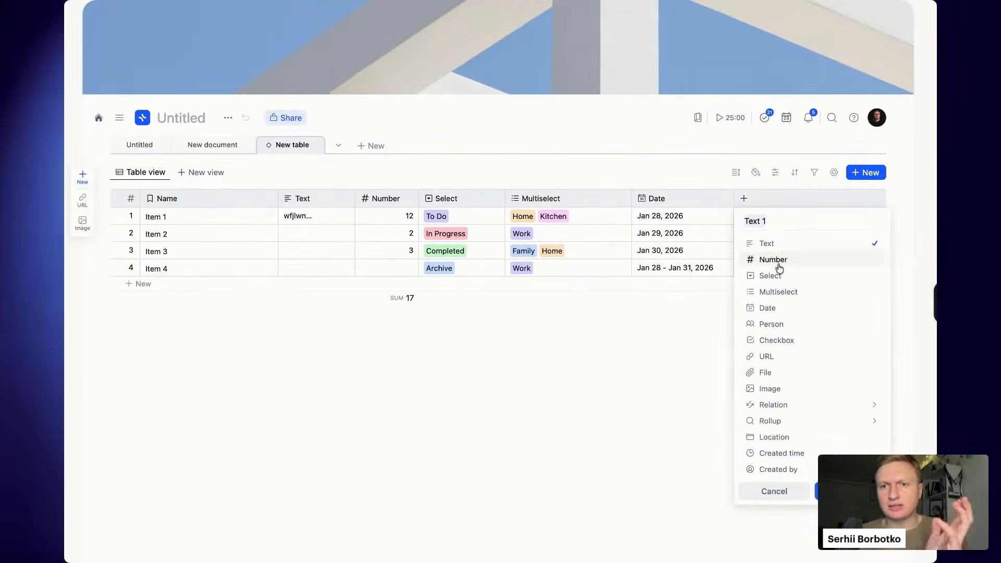
click(833, 332)
click(830, 491)
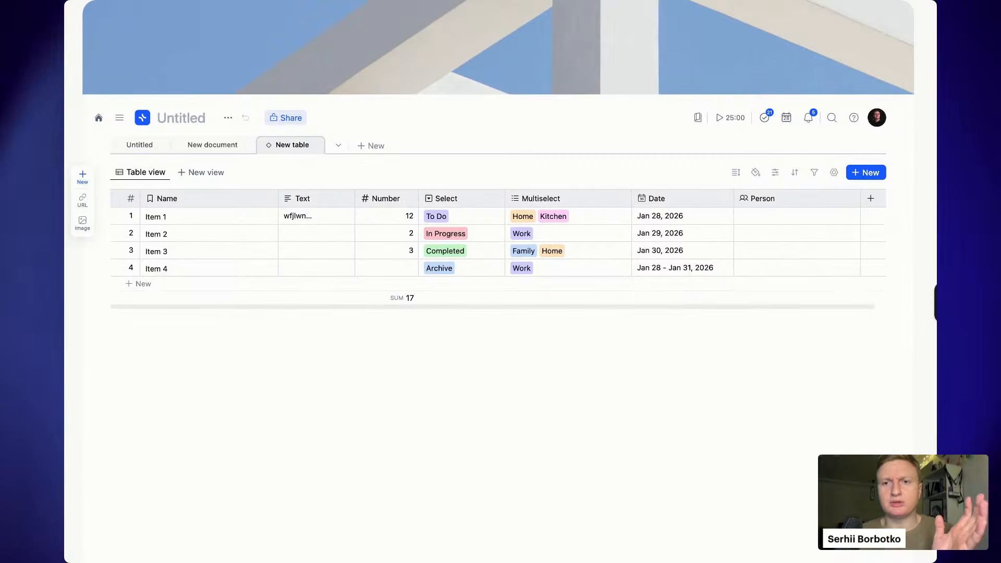
scroll(799, 251, right, 1)
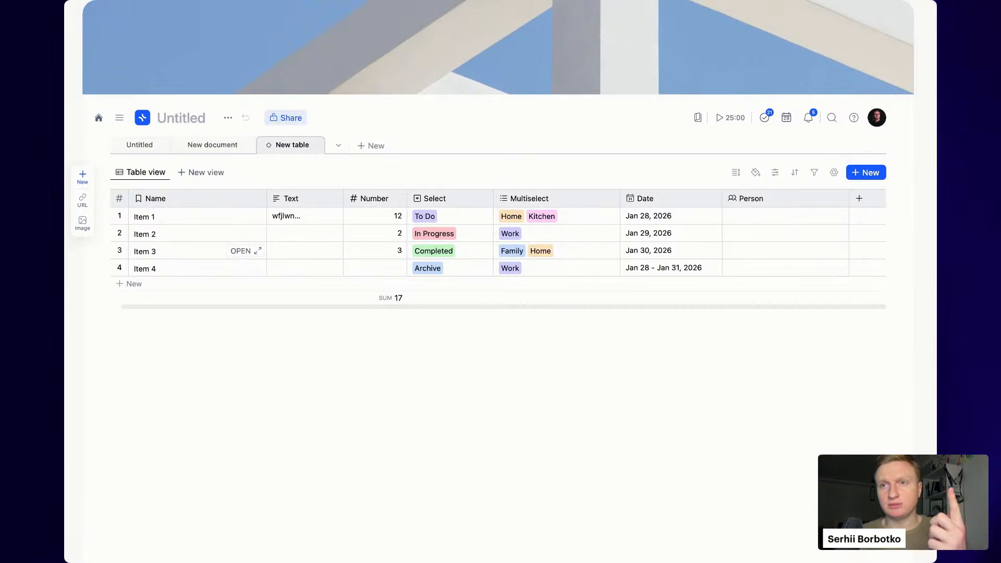
click(800, 215)
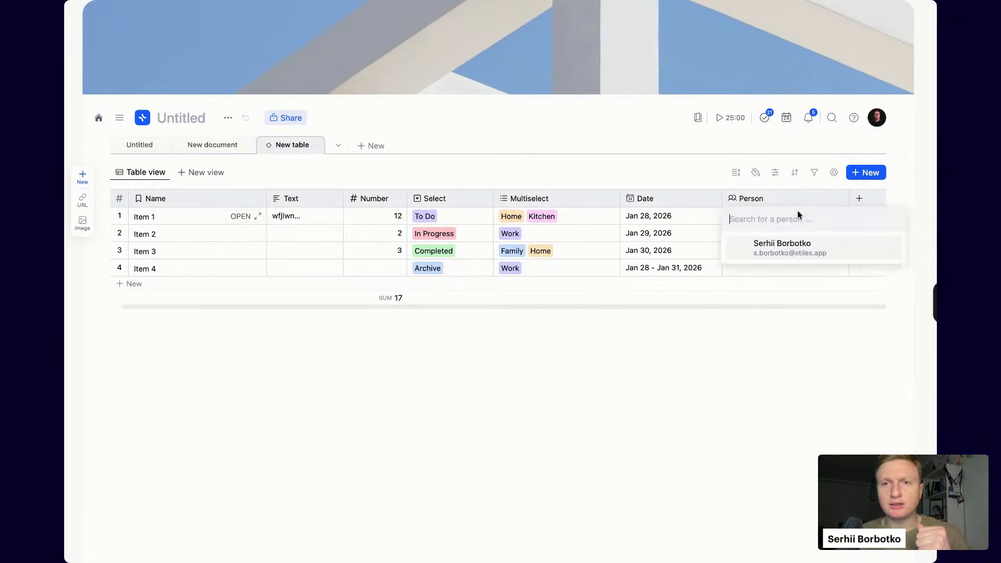
click(799, 214)
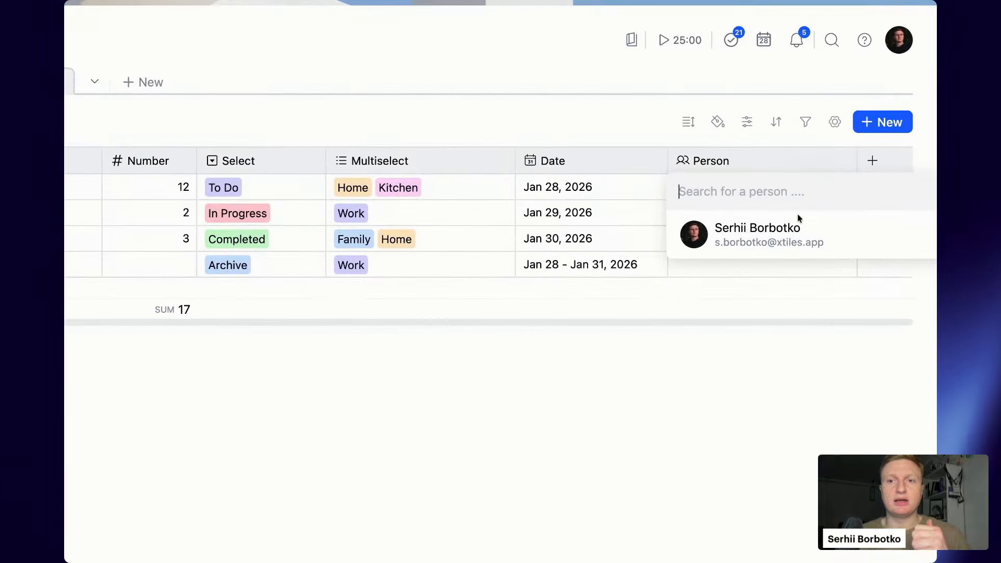
click(789, 271)
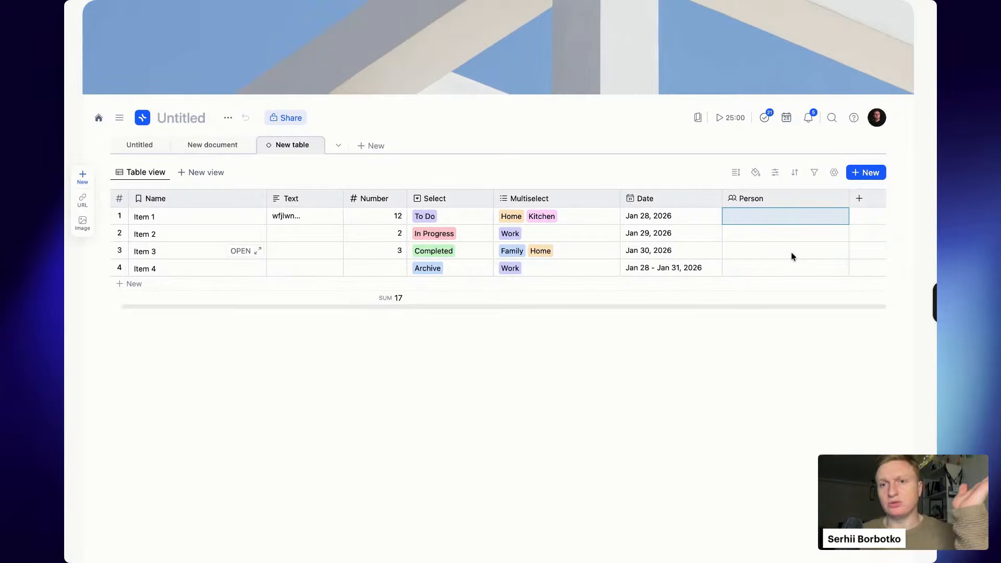
- Assign the document owner to Item 1's Person cell
click(860, 204)
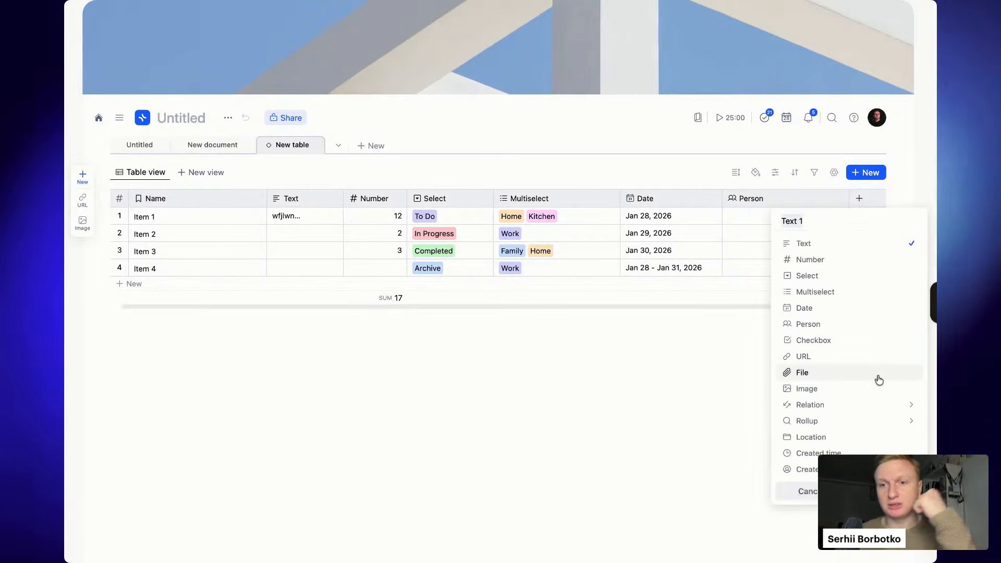
click(745, 216)
click(745, 216)
click(764, 252)
click(368, 123)
- Share the document with a teammate, skipping adding them to the workspace
click(293, 125)
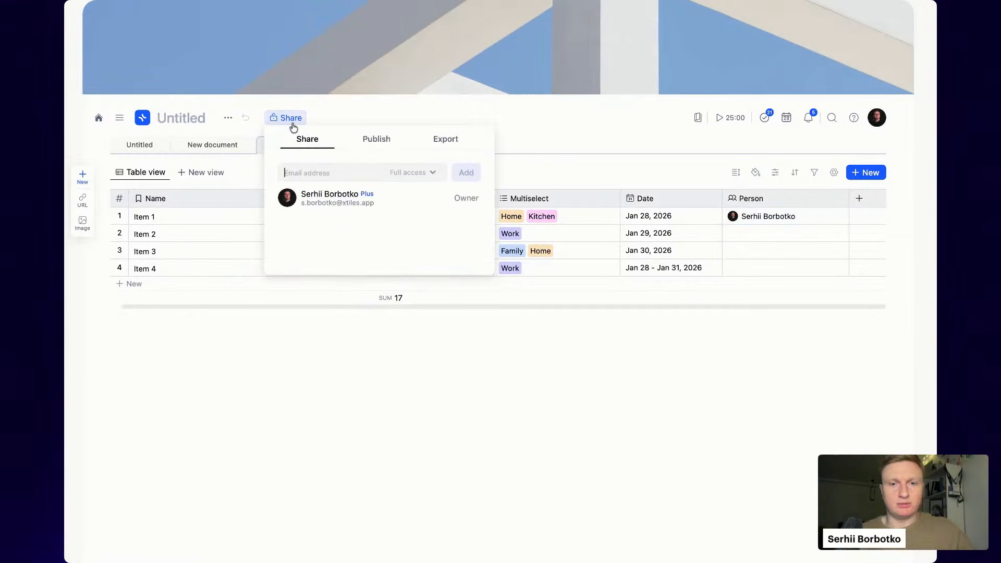
text(dani)
key(Return)
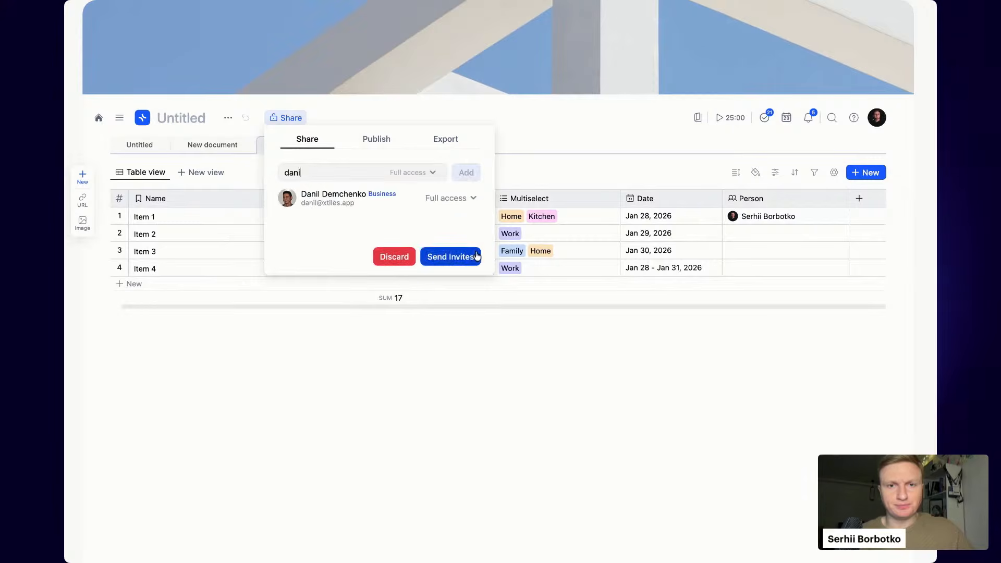
key(Return)
click(391, 278)
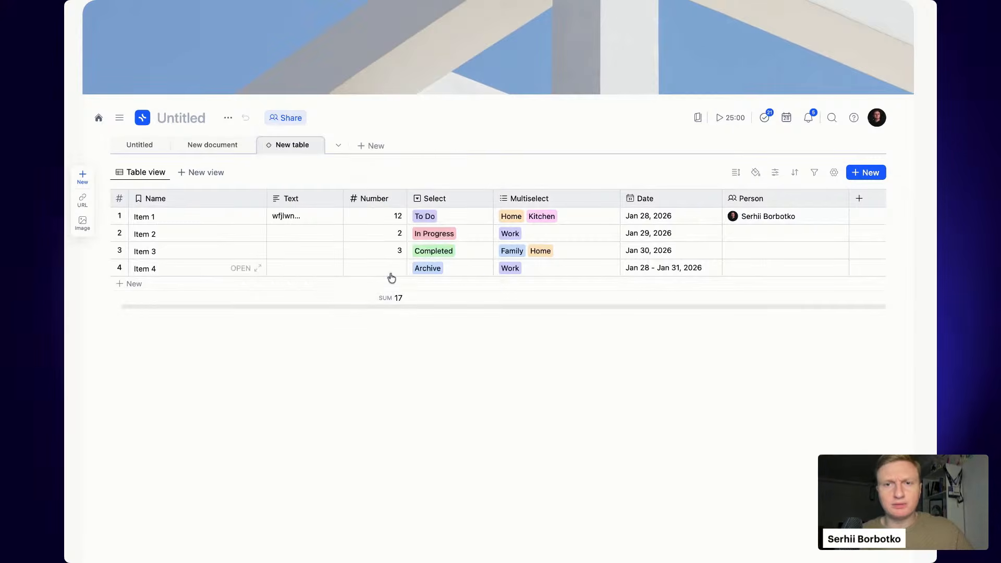
- Assign the teammate to Items 3 and 4, and both owner and teammate to Item 2
click(787, 245)
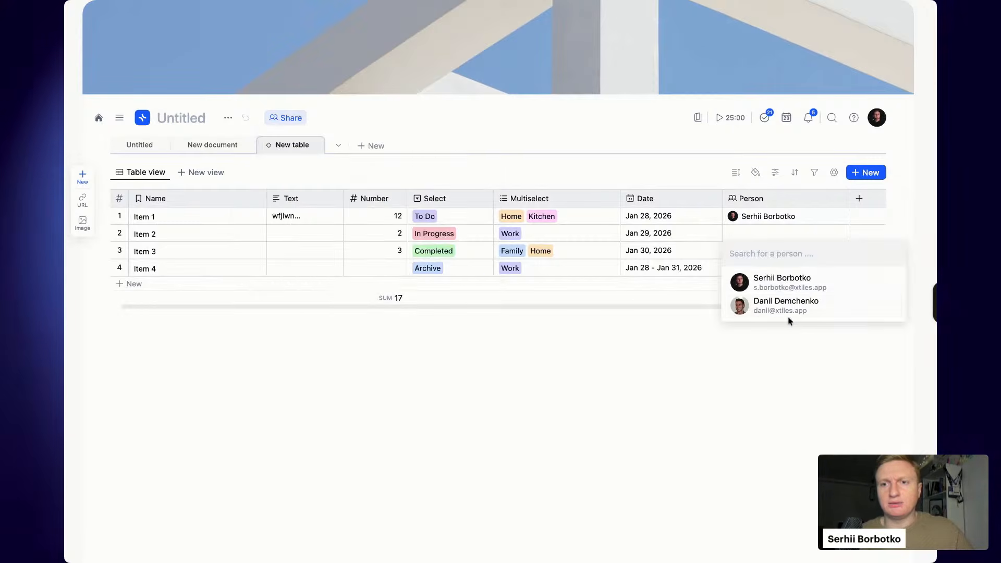
click(790, 308)
key(Escape)
click(769, 232)
click(768, 261)
click(774, 269)
key(Escape)
click(771, 268)
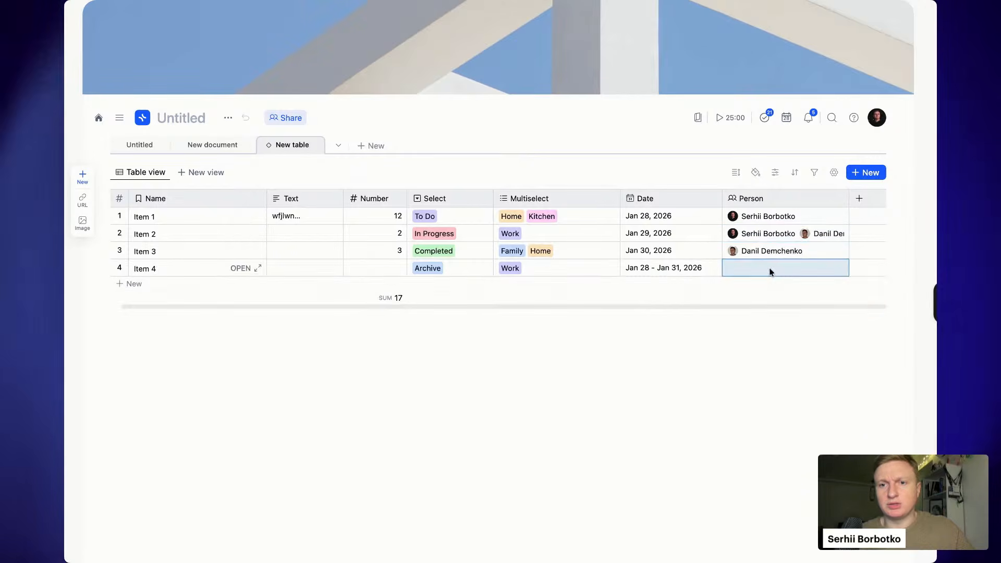
click(785, 321)
key(Escape)
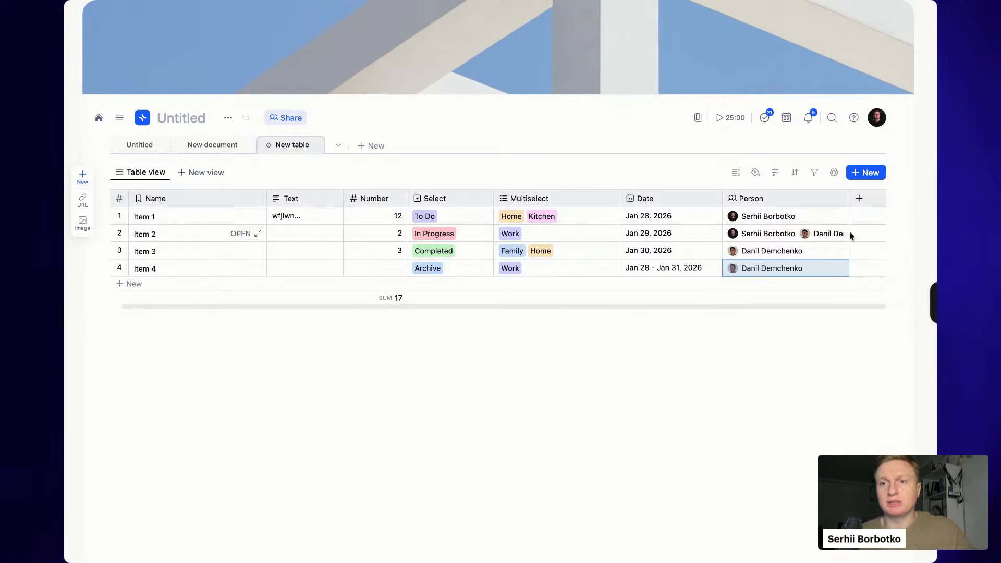
- Add a Checkbox column and tick it for Items 1 and 2
click(858, 201)
click(813, 340)
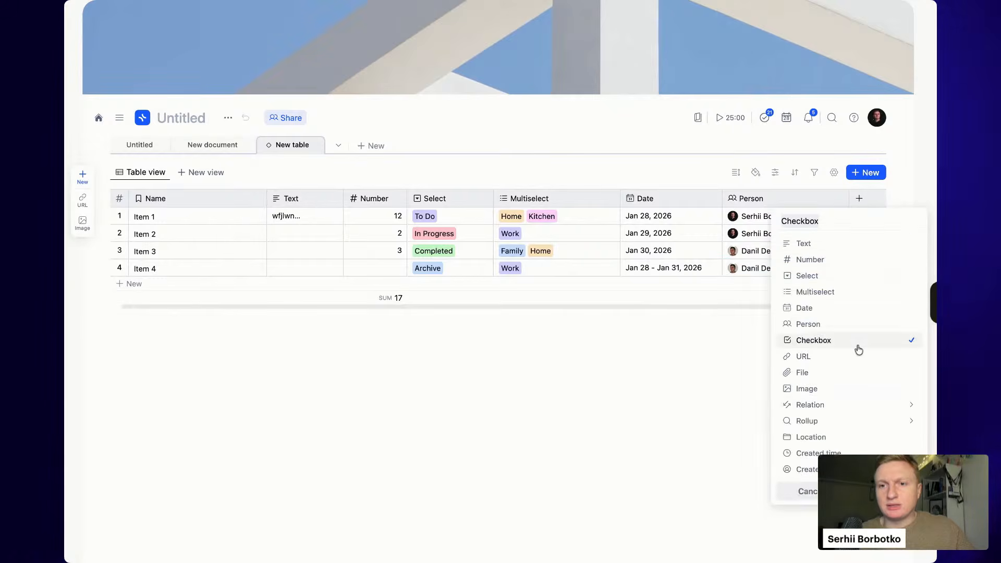
click(773, 304)
scroll(760, 268, right, 2)
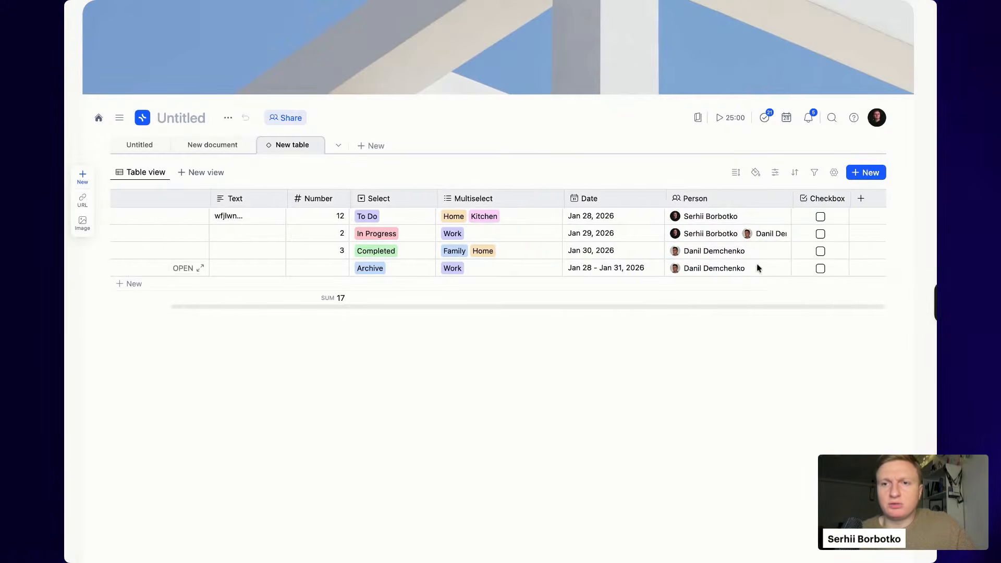
click(820, 217)
click(820, 234)
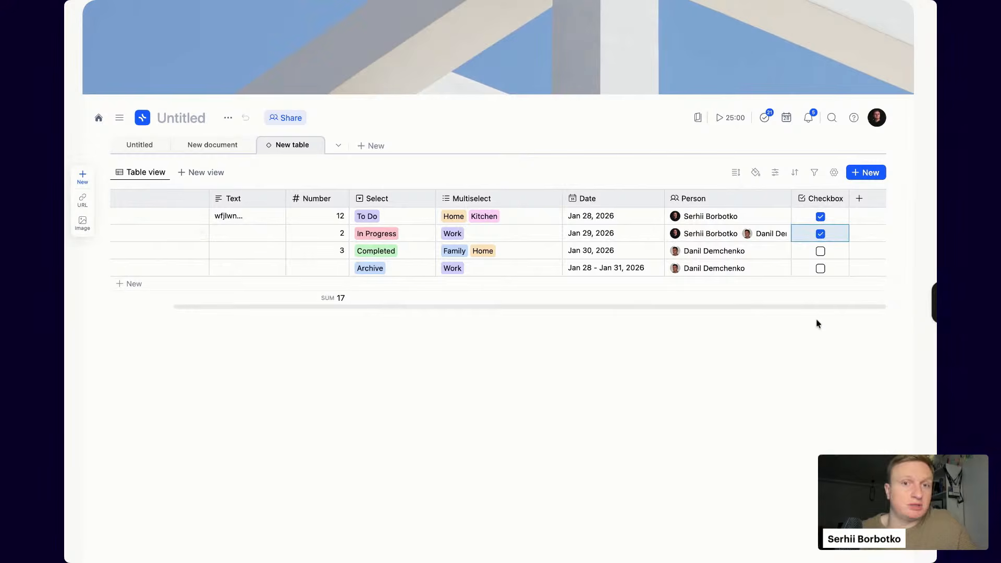
- Add an empty URL column after the Checkbox column
click(860, 198)
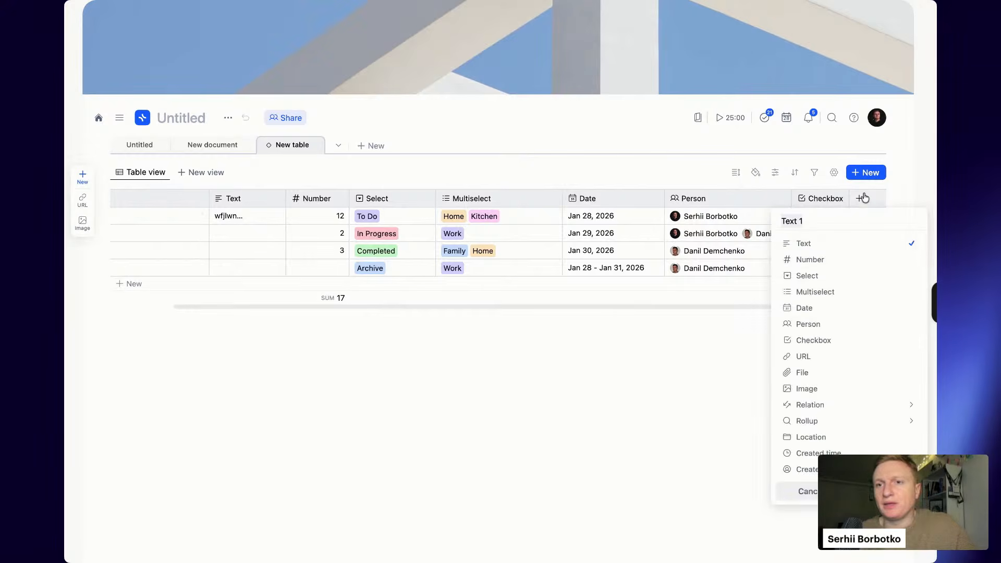
click(823, 361)
click(777, 216)
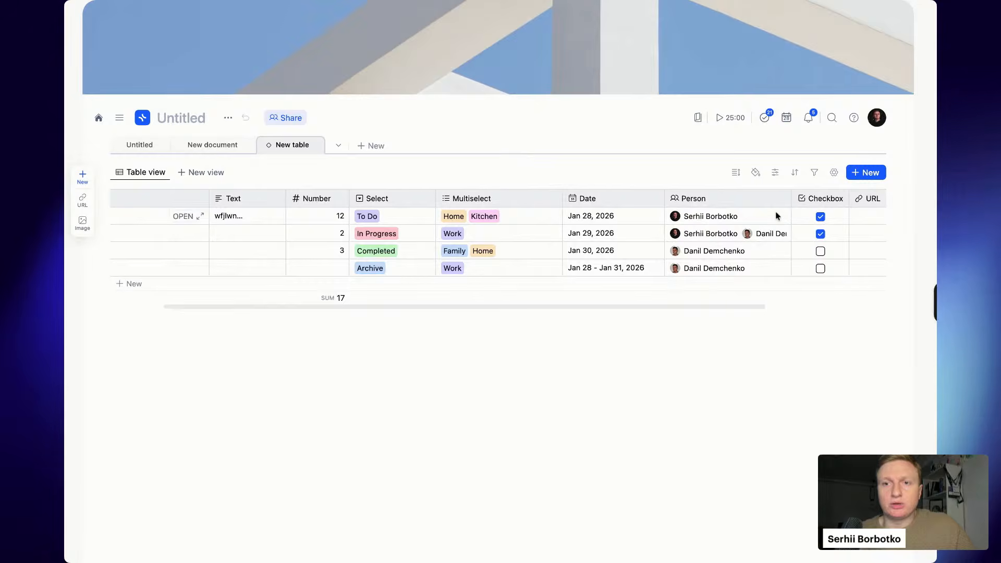
scroll(777, 216, right, 3)
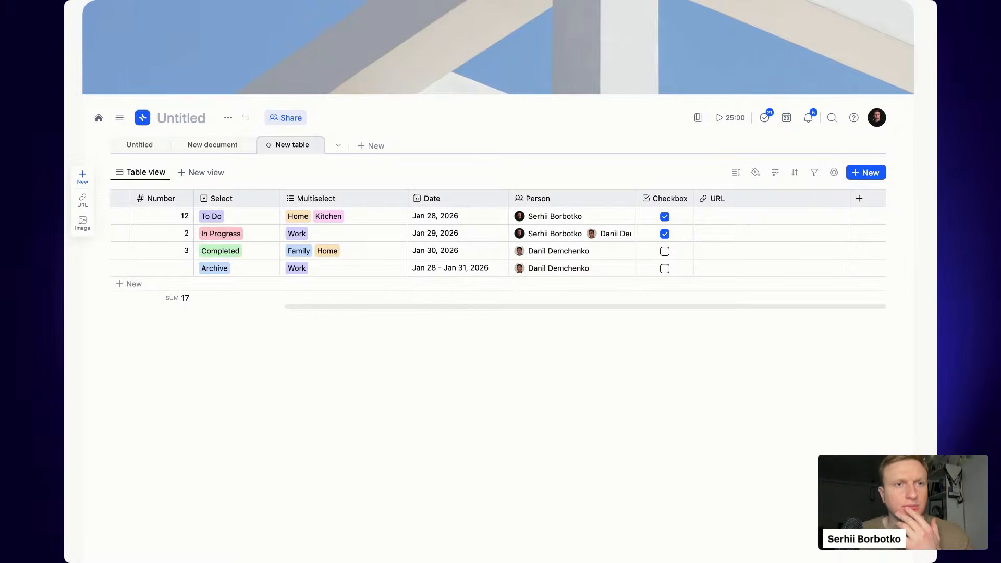
- Add a File column, leaving the first row's file cell empty
click(860, 199)
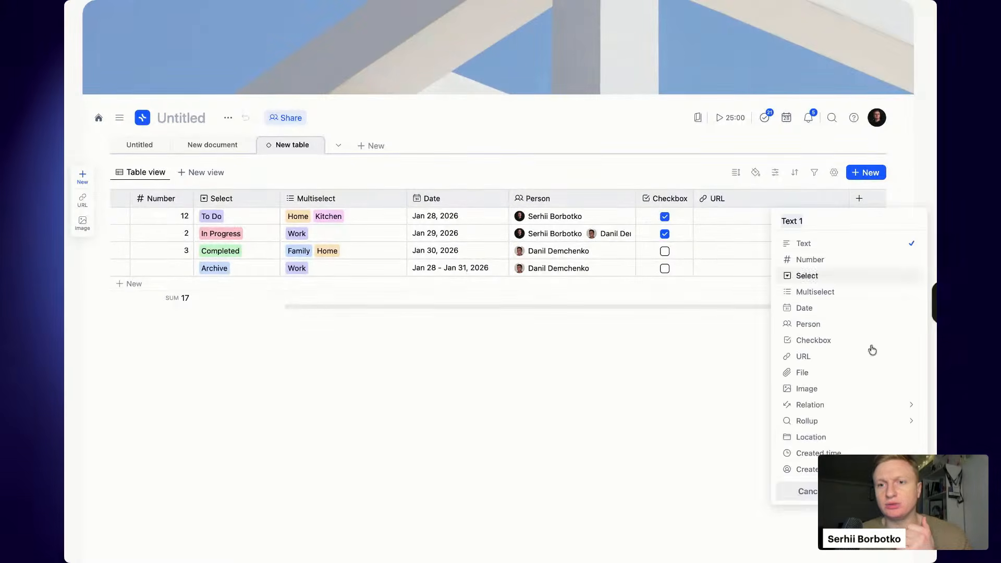
click(852, 373)
click(811, 256)
scroll(810, 240, right, 2)
click(810, 217)
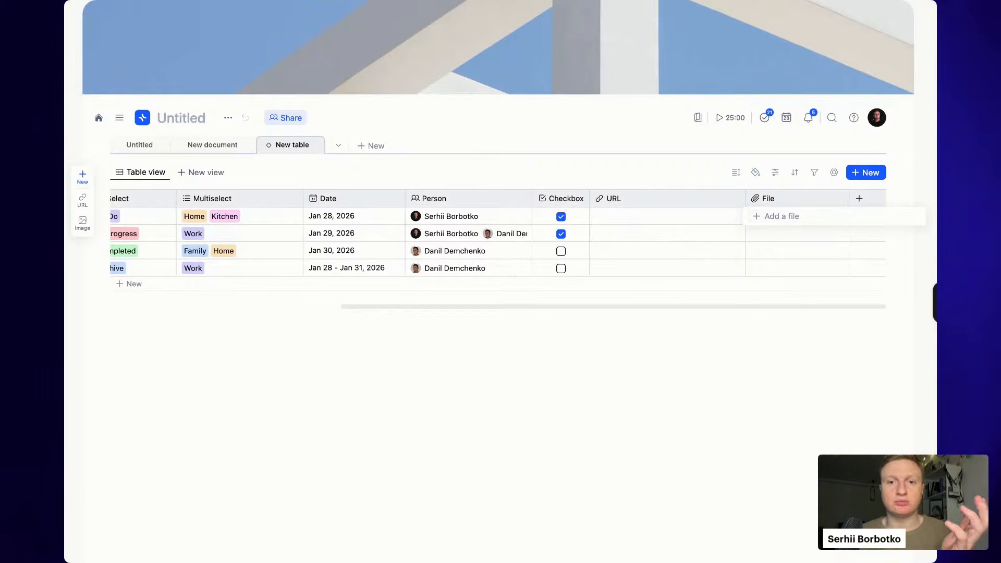
key(Escape)
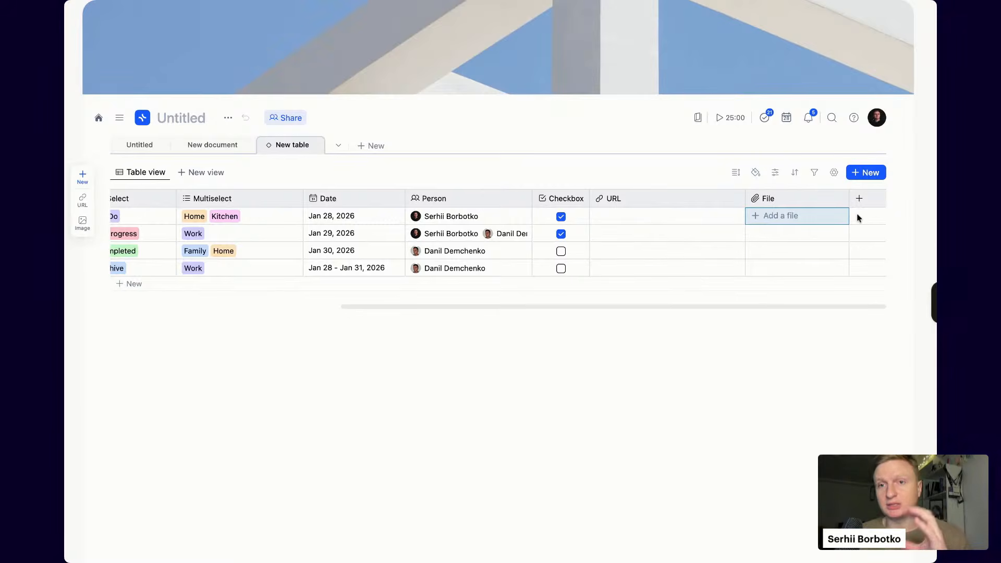
- Add an empty Image column after the File column
click(858, 198)
mouse_move(833, 415)
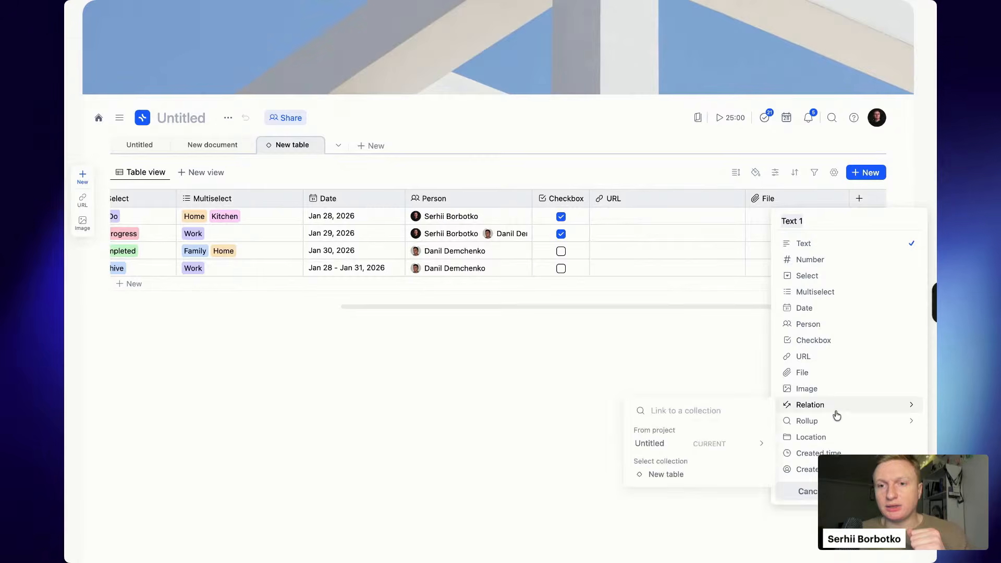
click(845, 388)
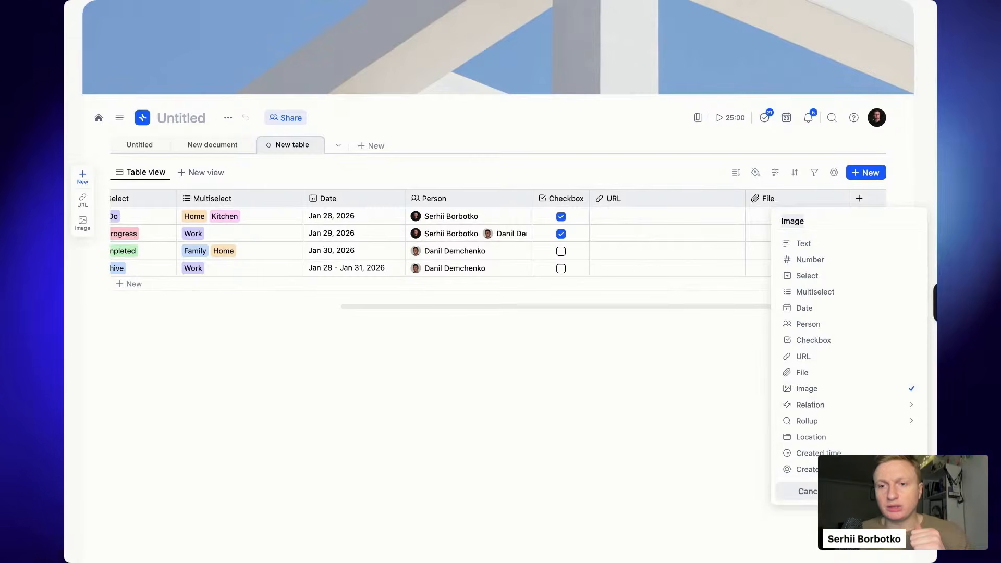
click(887, 491)
scroll(704, 231, right, 3)
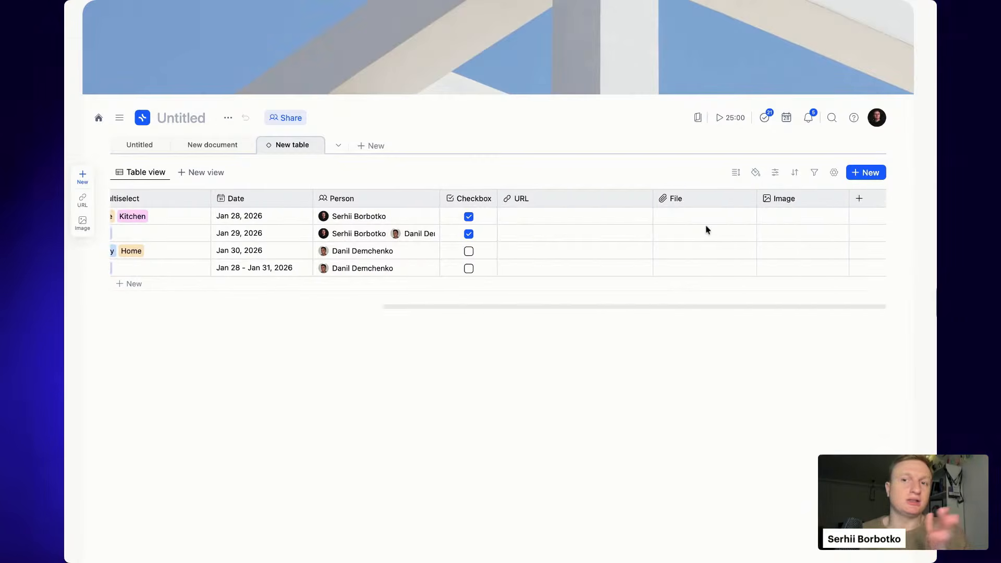
- Add Unsplash stock photos to the Image cells of rows 1 and 2
click(804, 223)
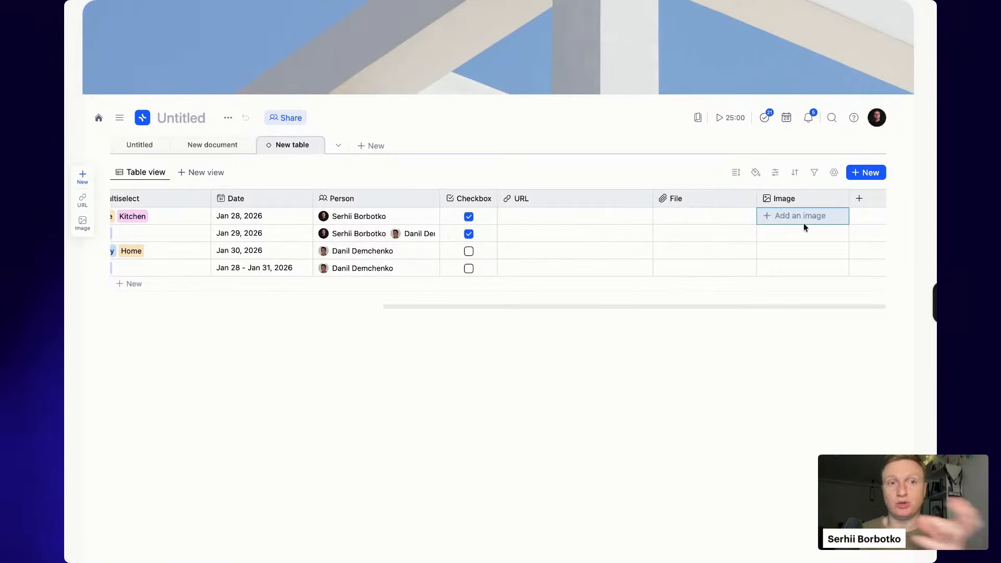
click(803, 223)
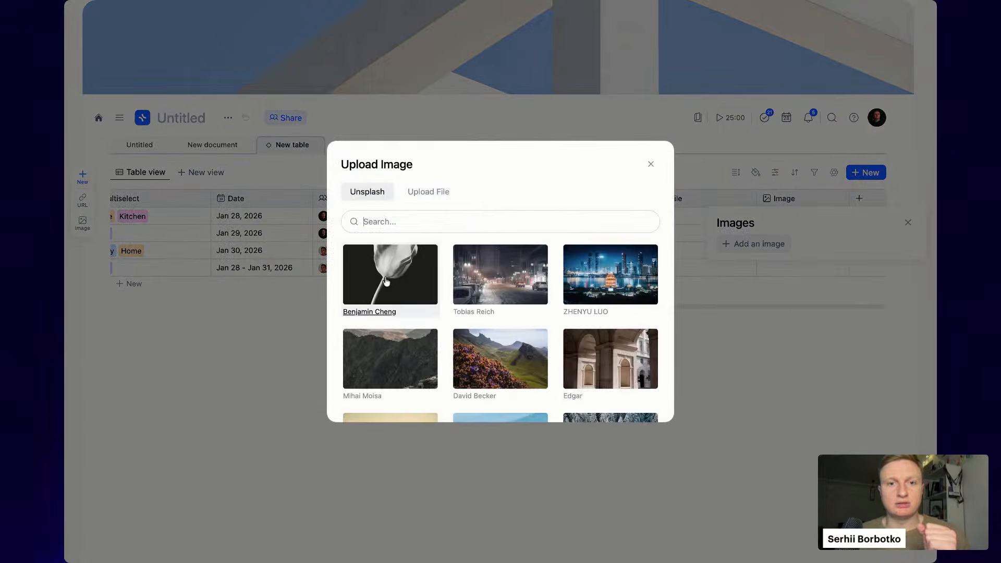
click(401, 282)
click(677, 403)
double_click(821, 237)
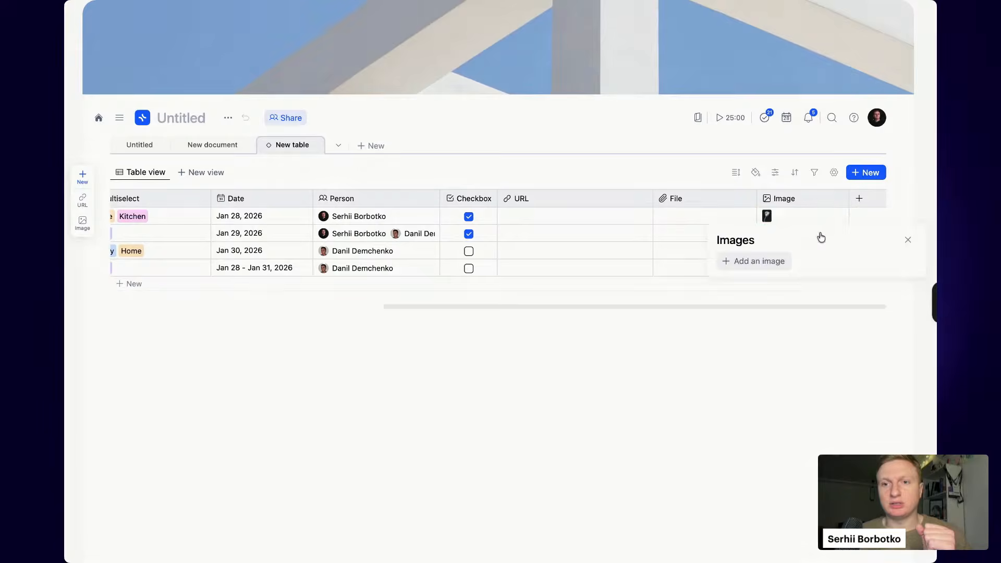
click(762, 263)
click(610, 350)
click(852, 423)
- Add stock photos to rows 3 and 4, a misty coastal shot for row 3
click(555, 236)
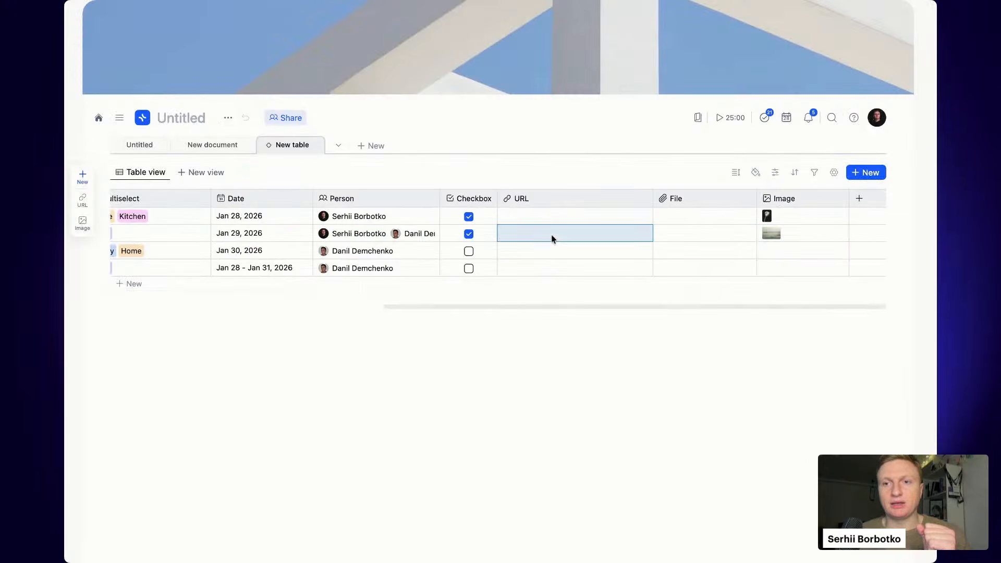
click(830, 251)
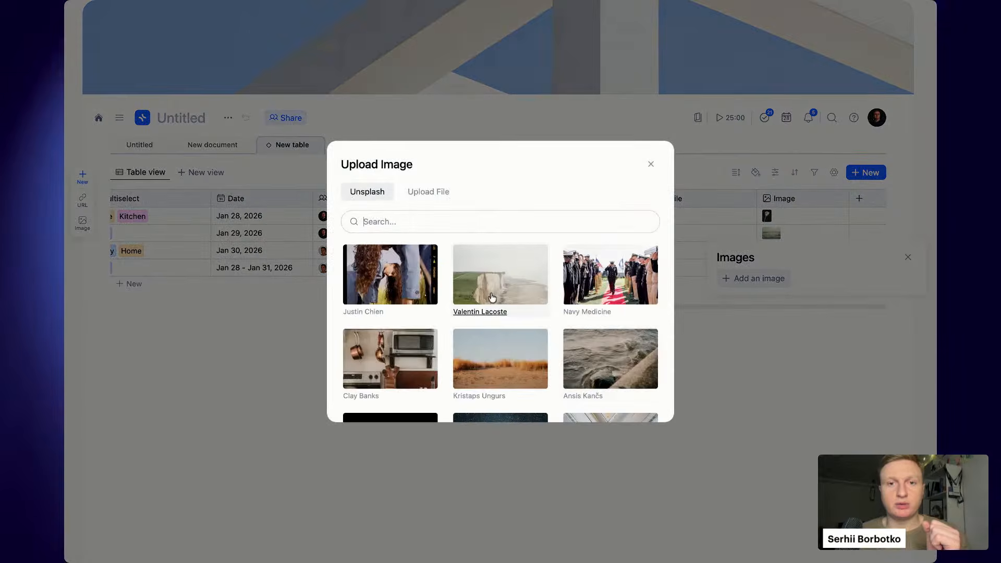
click(503, 286)
click(687, 364)
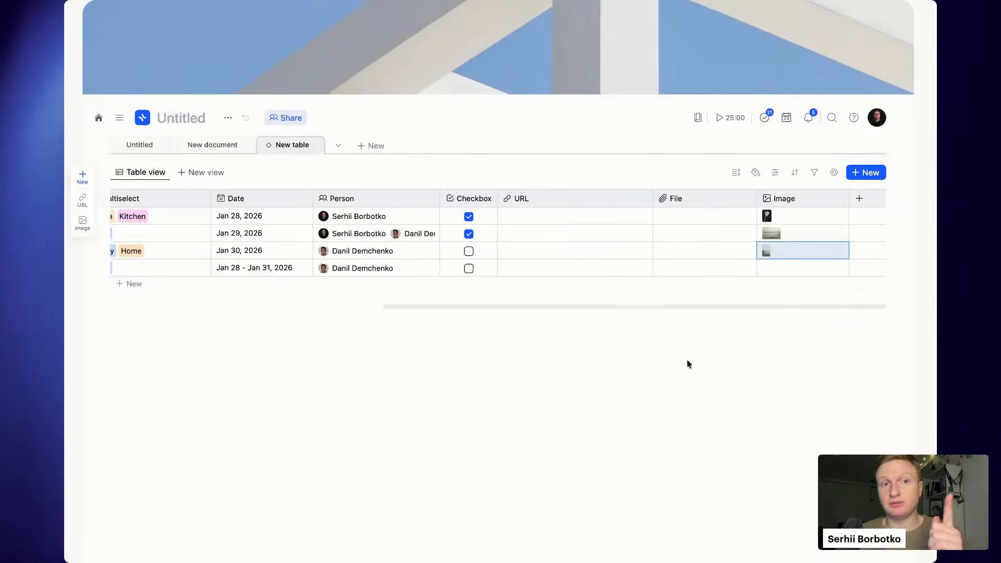
click(806, 271)
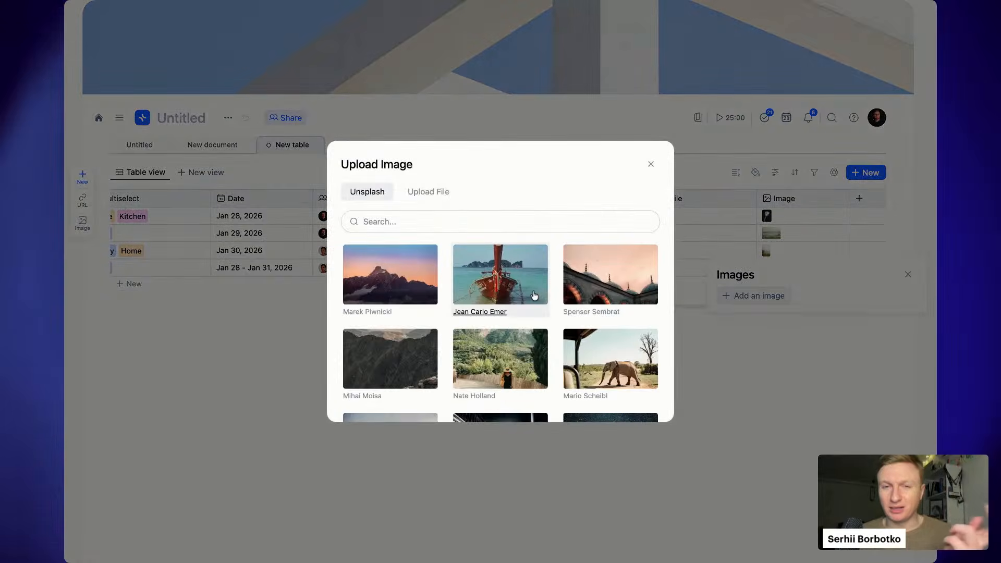
click(517, 285)
click(362, 377)
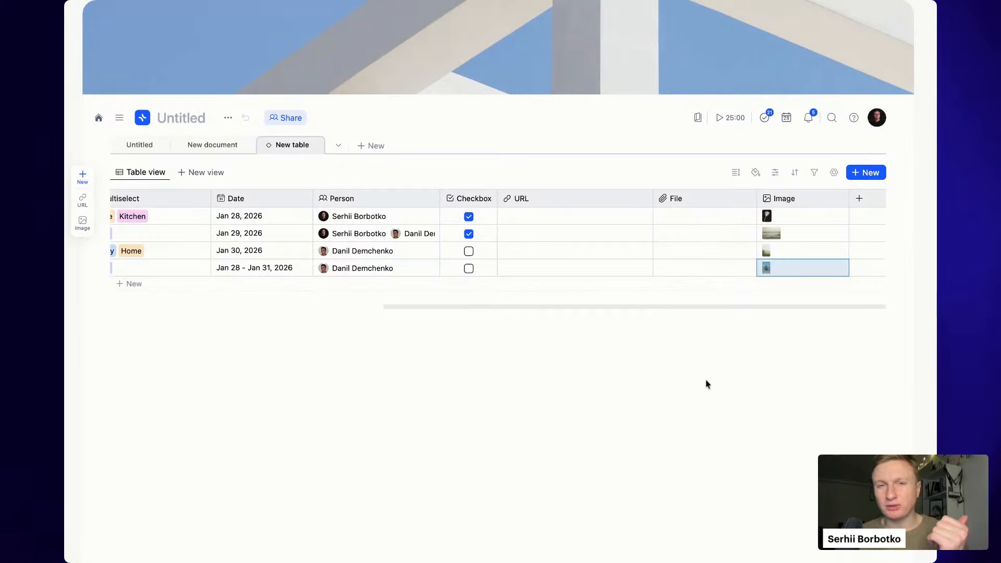
click(860, 199)
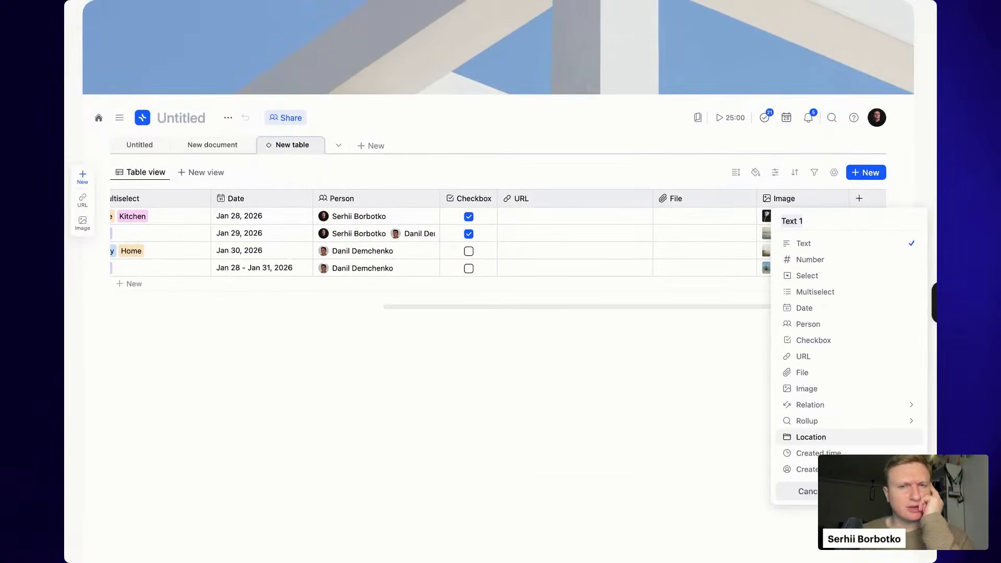
- Create a blank table page named New table 1, then return to New table
click(622, 410)
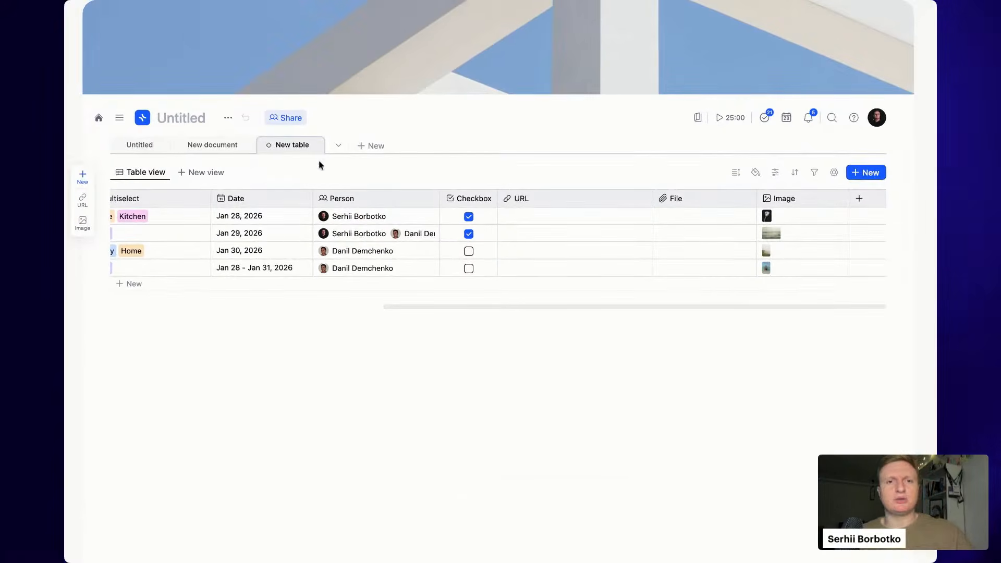
click(369, 149)
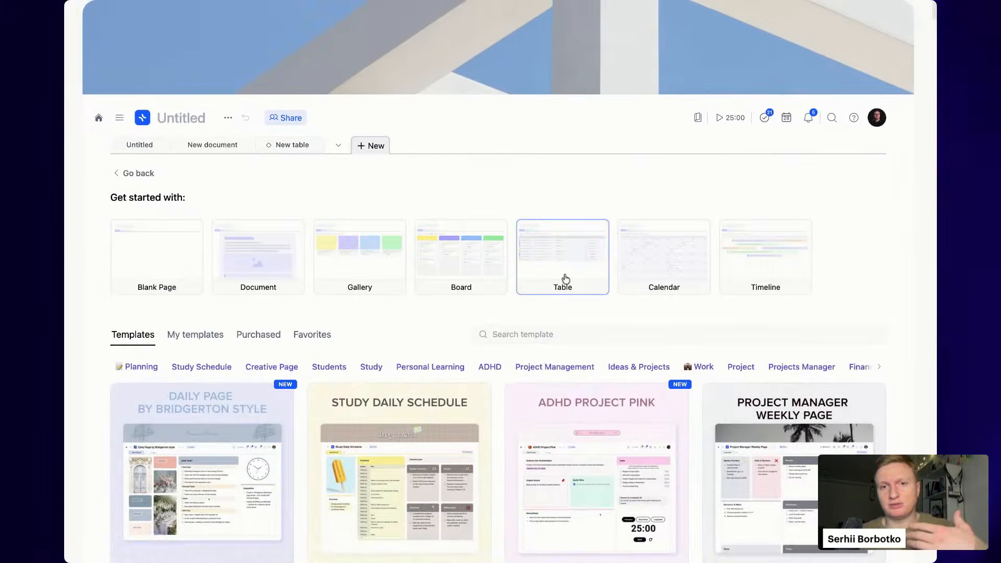
click(566, 279)
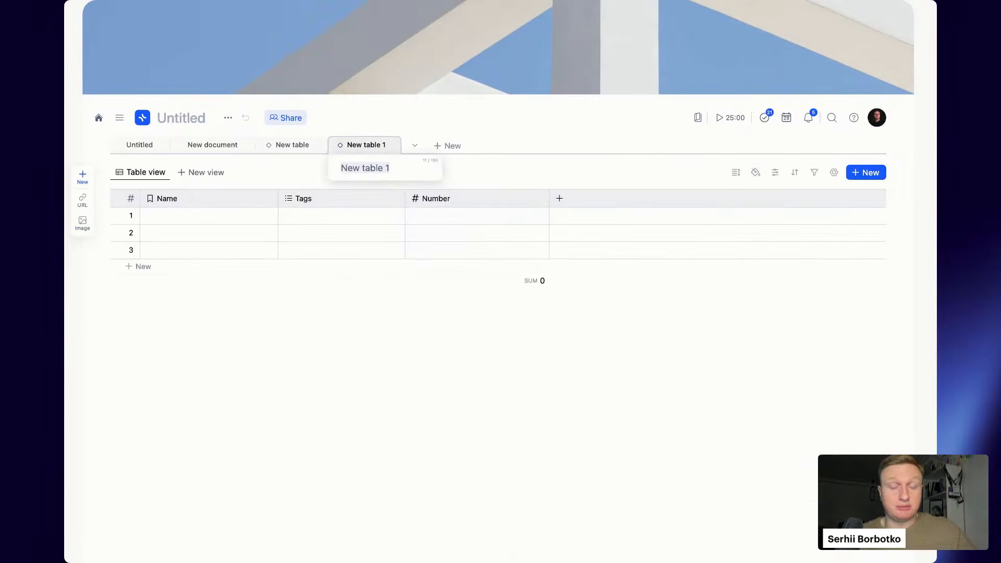
key(Return)
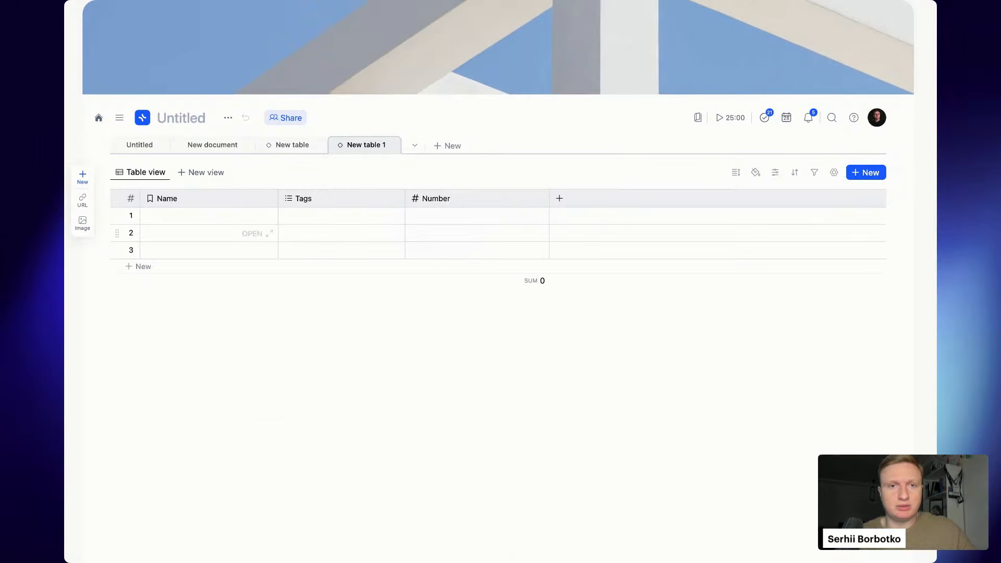
click(305, 150)
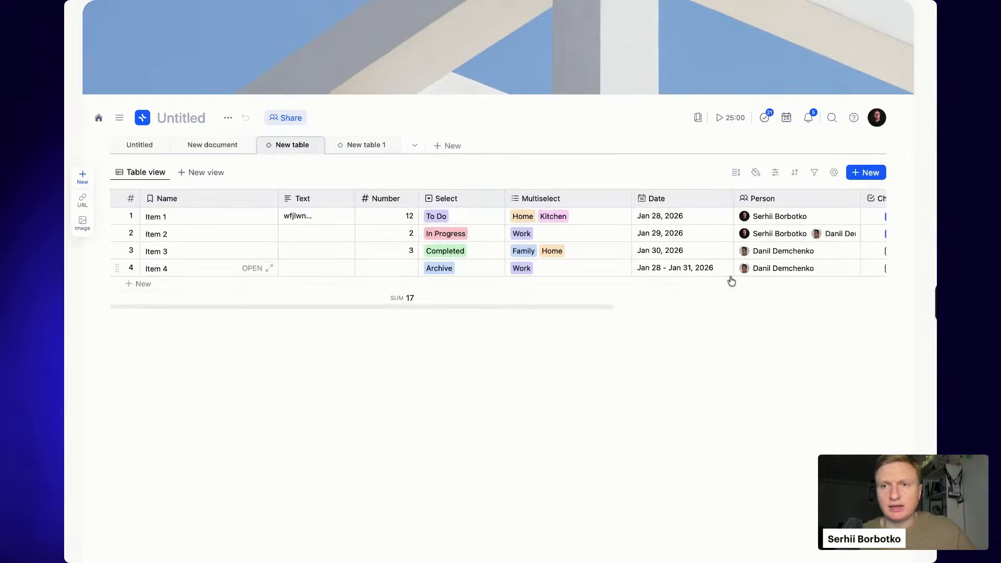
scroll(732, 282, right, 8)
click(860, 198)
- Make the new column a relation linked to New table 1, then open that table
mouse_move(832, 411)
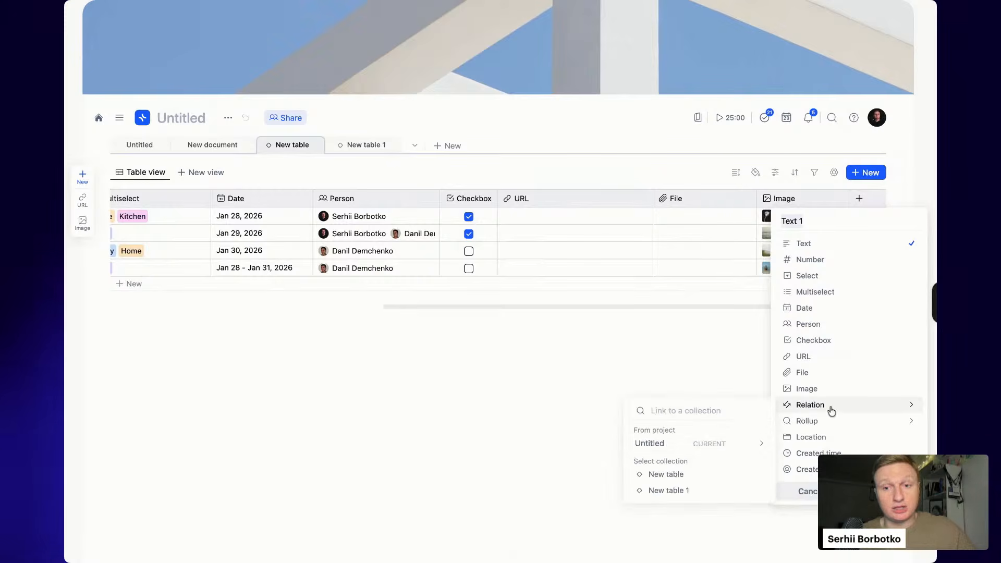
click(700, 491)
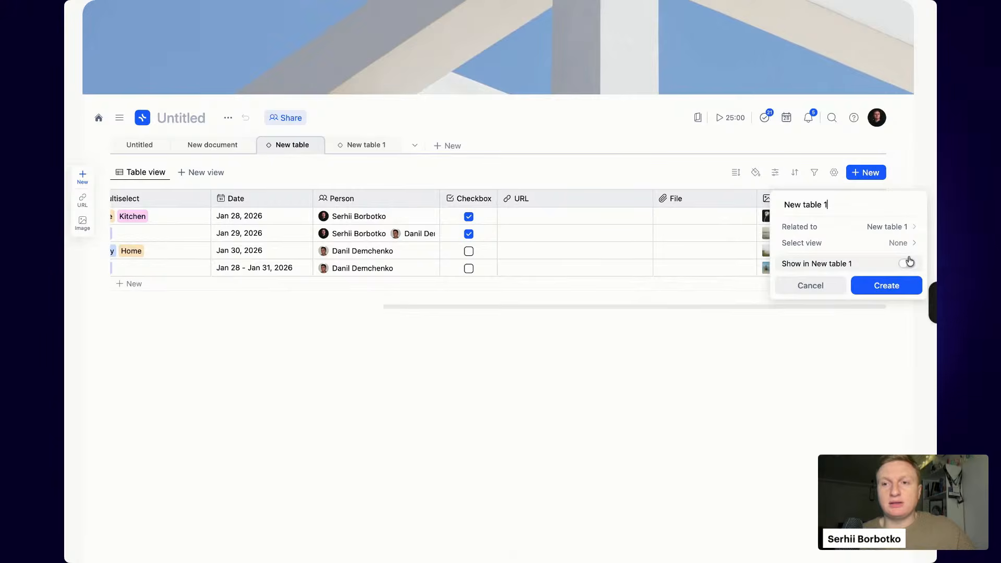
click(894, 288)
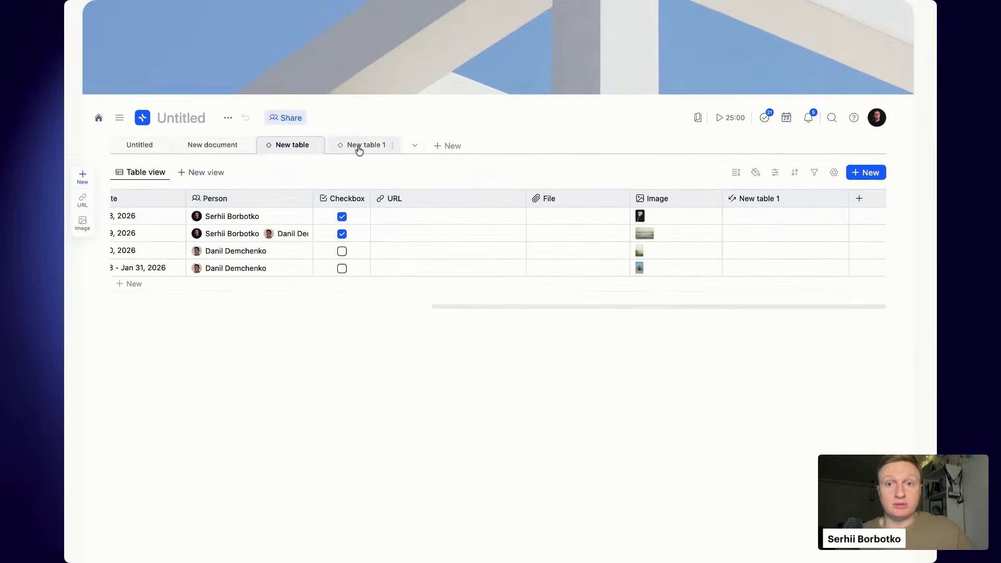
click(365, 144)
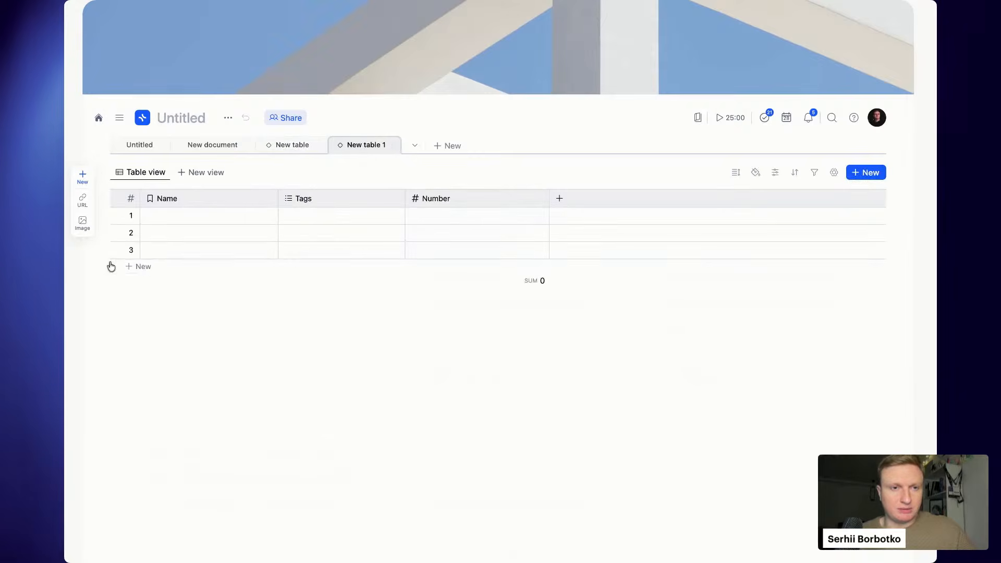
- Remove rows 3 and 2 from New table 1
click(111, 249)
click(167, 403)
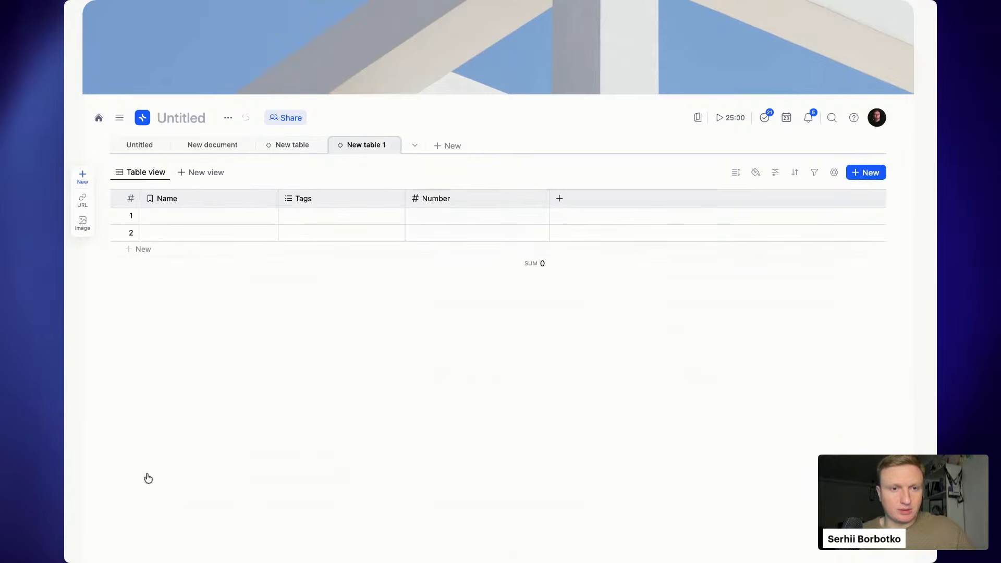
click(115, 232)
click(174, 451)
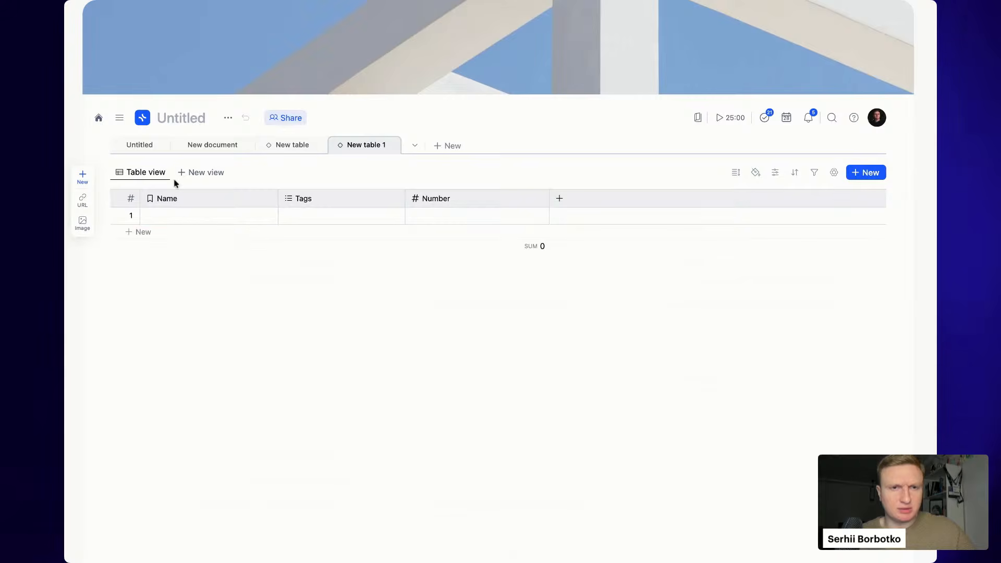
- Name the remaining row 'Company 1' and return to New table
click(179, 217)
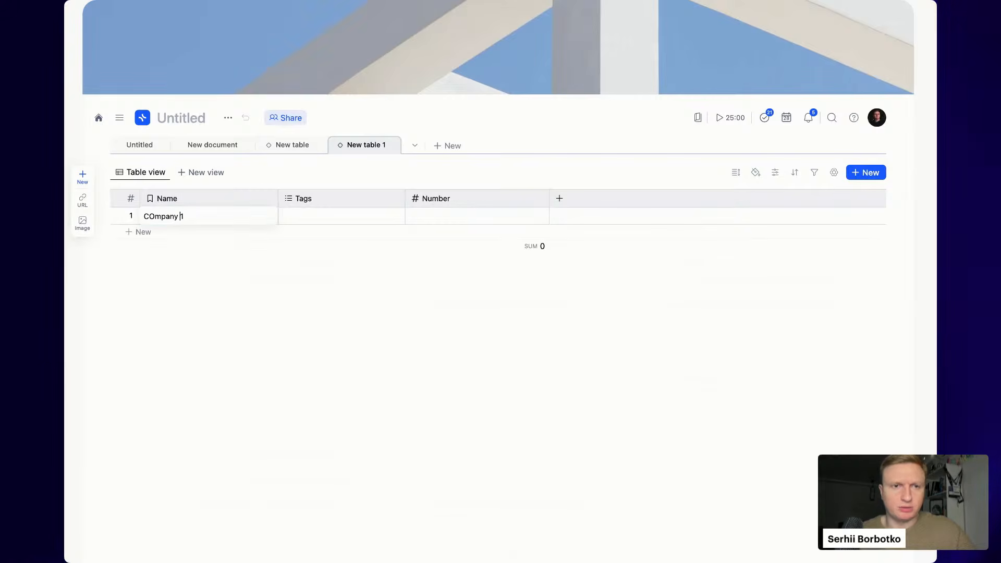
key(Escape)
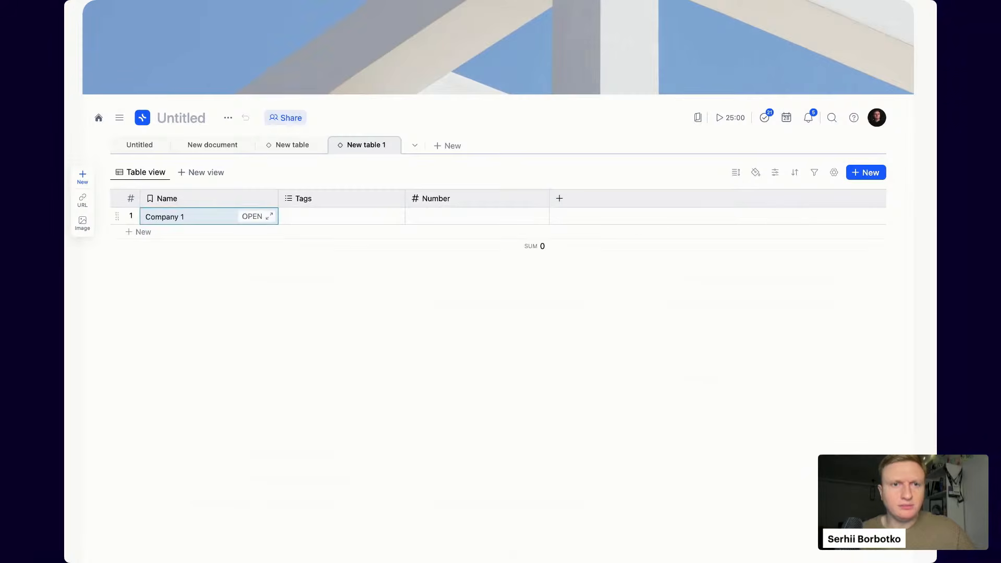
click(290, 146)
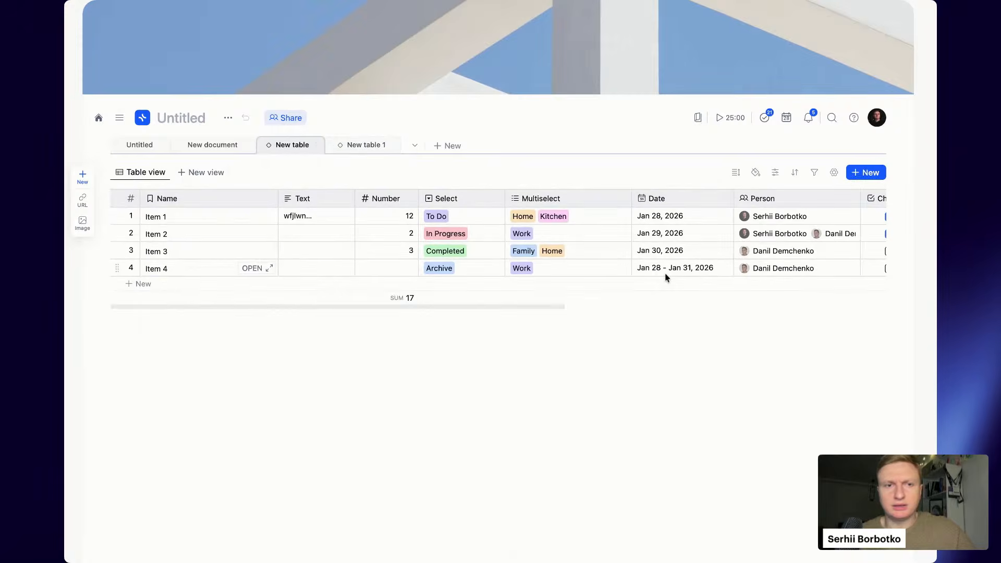
- Link Item 1 to Company 1 and Item 2 to a newly created Company 2
scroll(665, 273, right, 10)
click(802, 220)
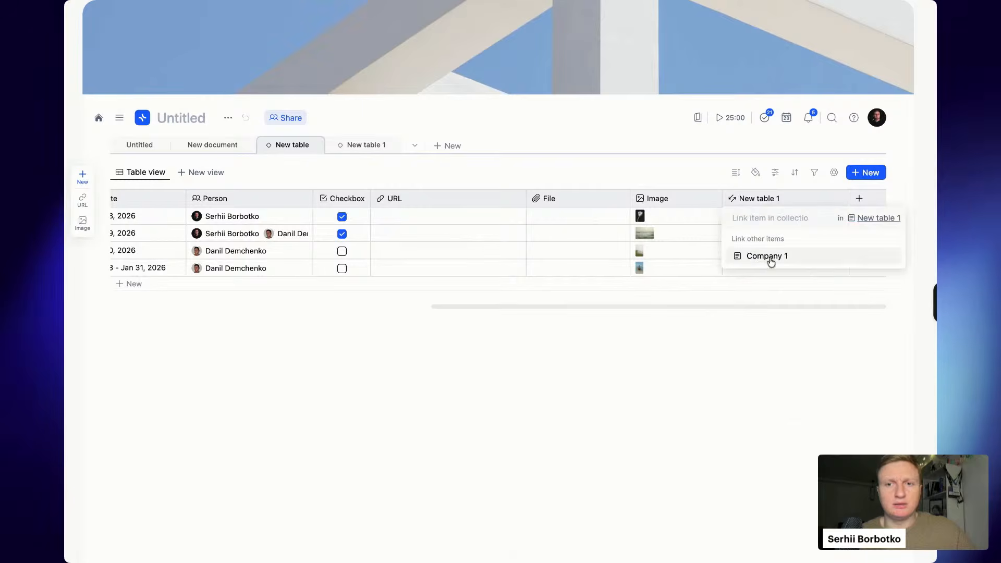
click(770, 258)
click(790, 238)
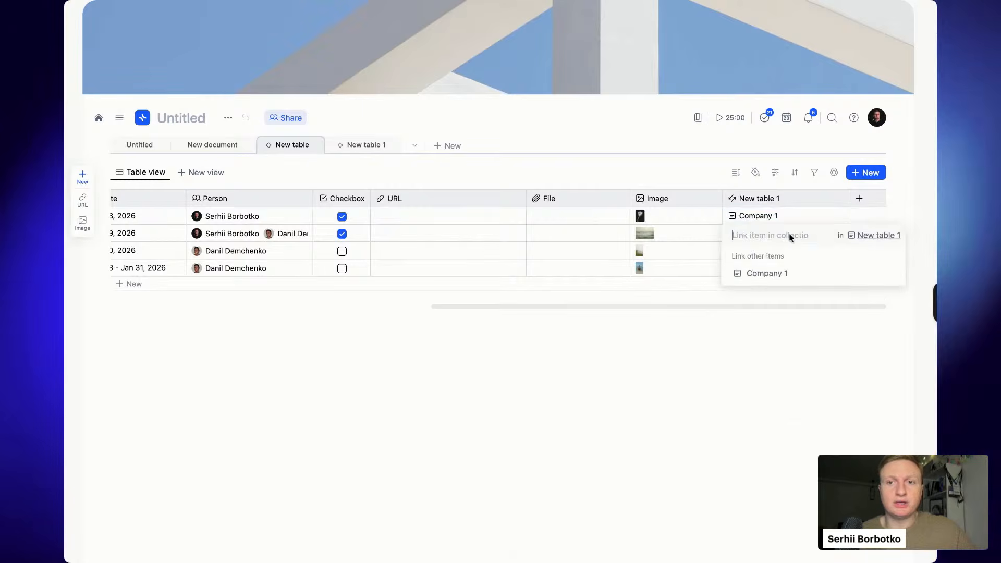
text(Company 2)
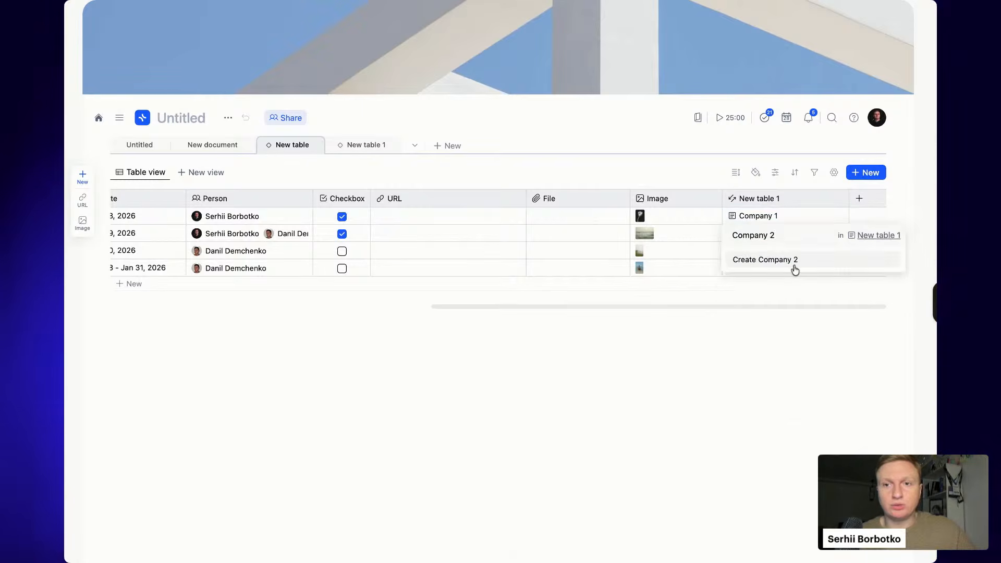
click(795, 260)
click(687, 355)
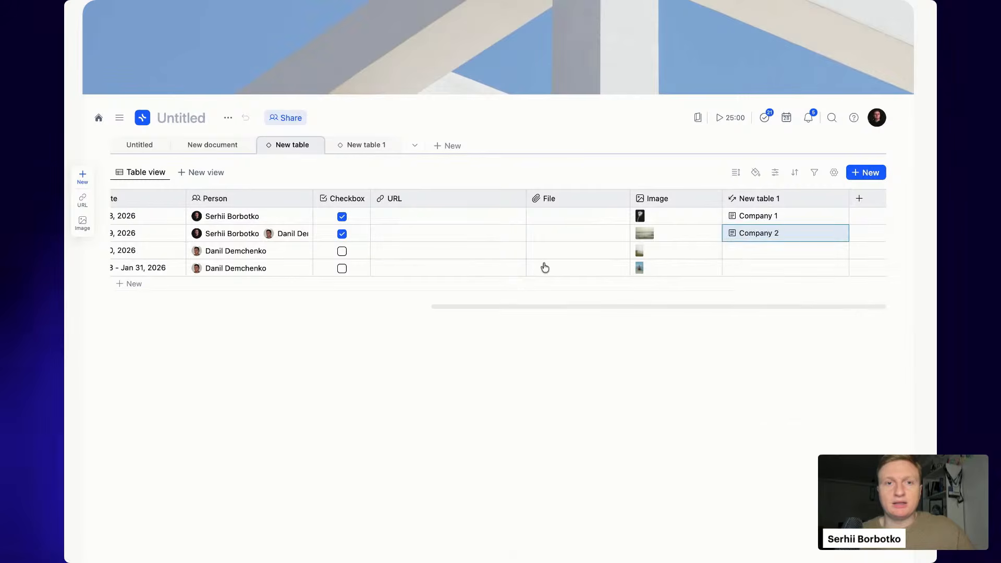
- Check New table 1's rows, then come back to New table
click(353, 139)
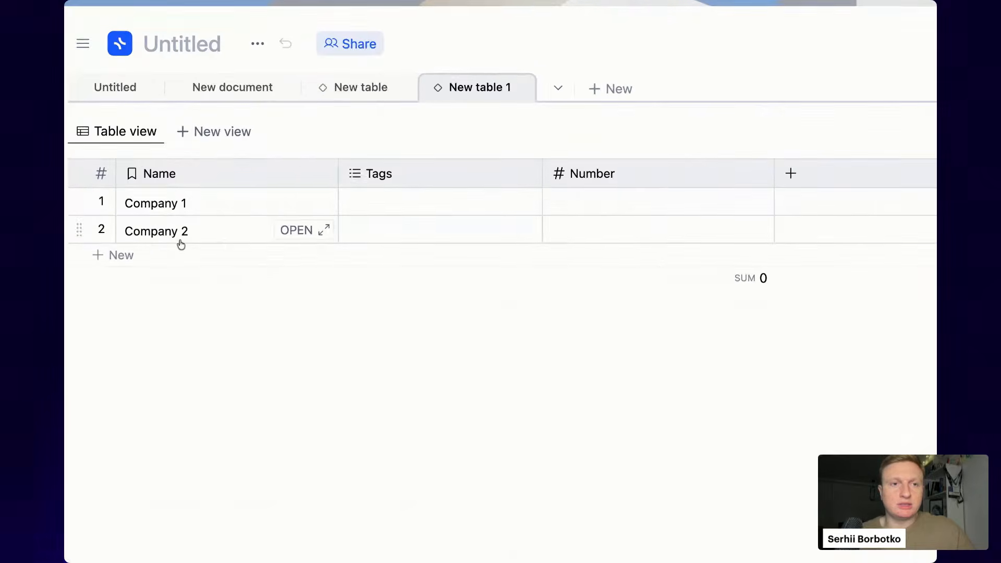
click(360, 86)
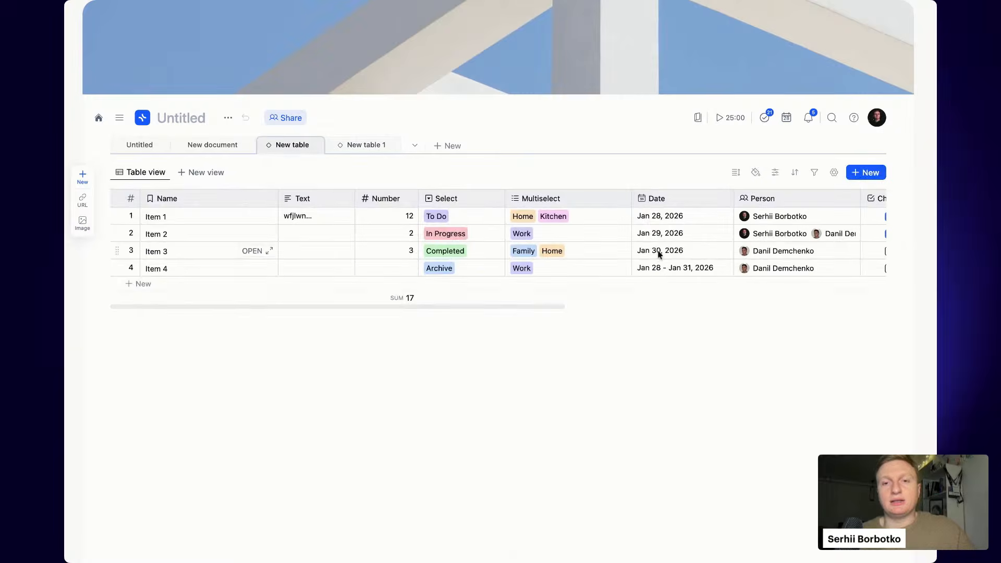
scroll(659, 254, right, 10)
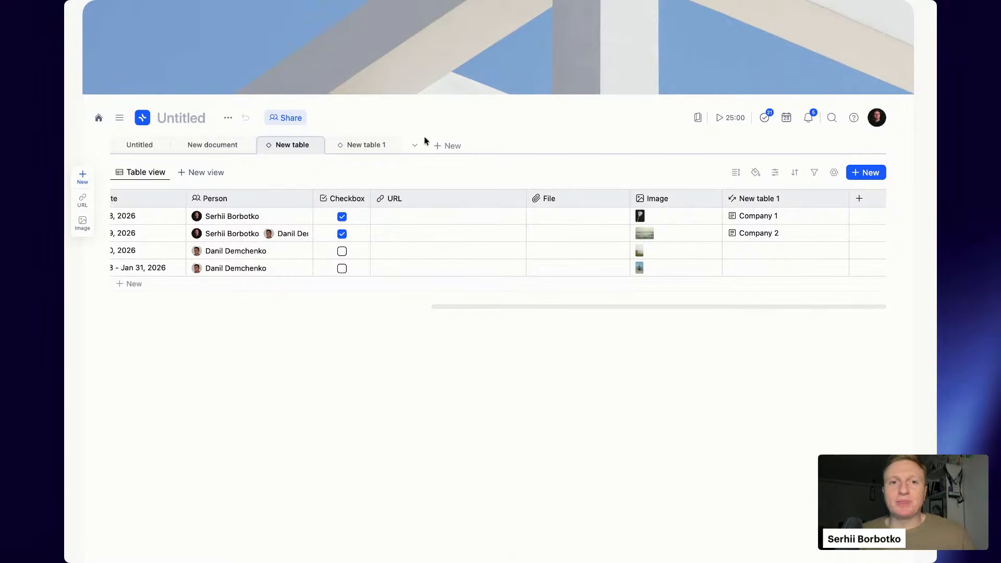
- Delete the Tags and Number columns from New table 1
click(359, 147)
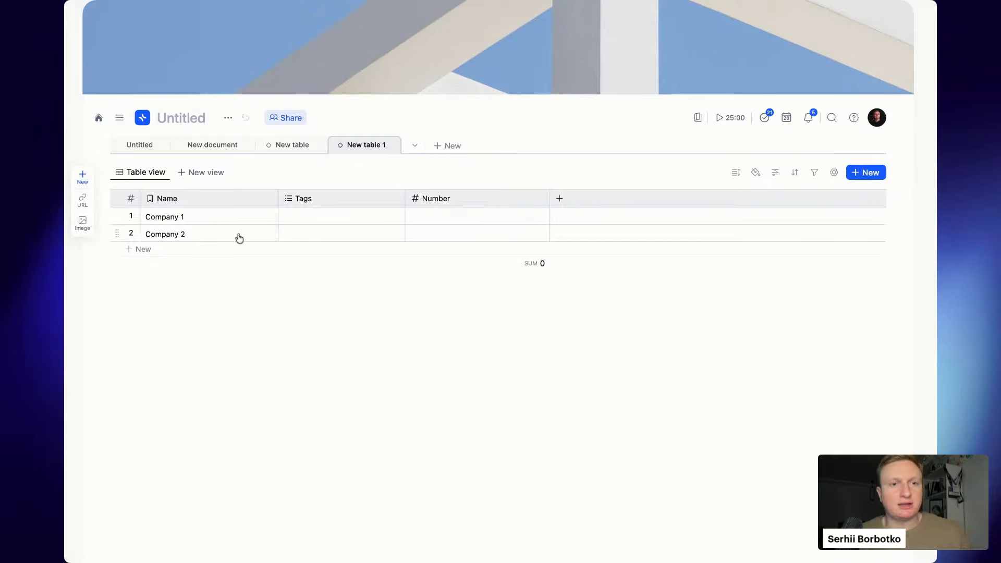
click(369, 195)
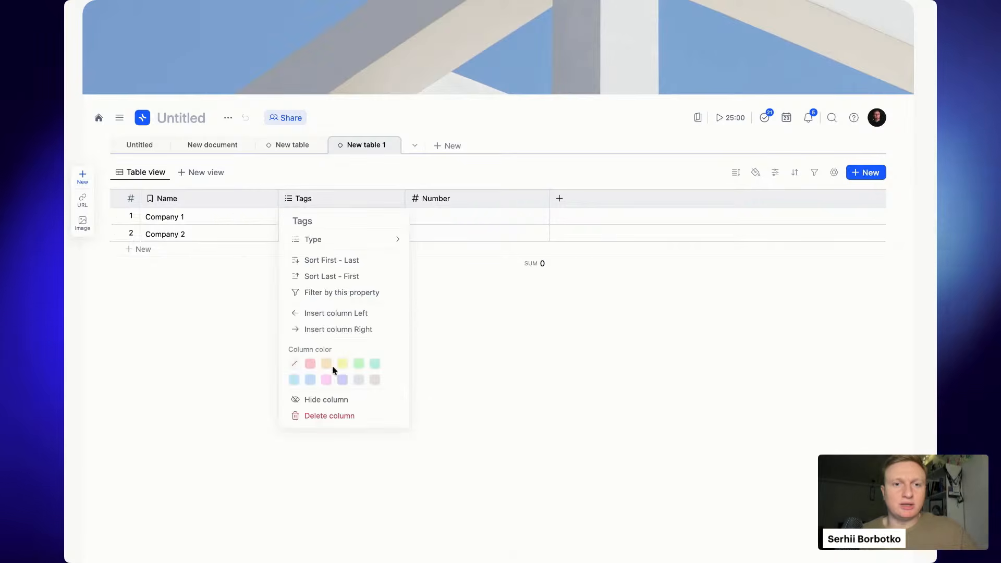
click(315, 415)
click(550, 304)
click(306, 199)
click(337, 413)
click(518, 308)
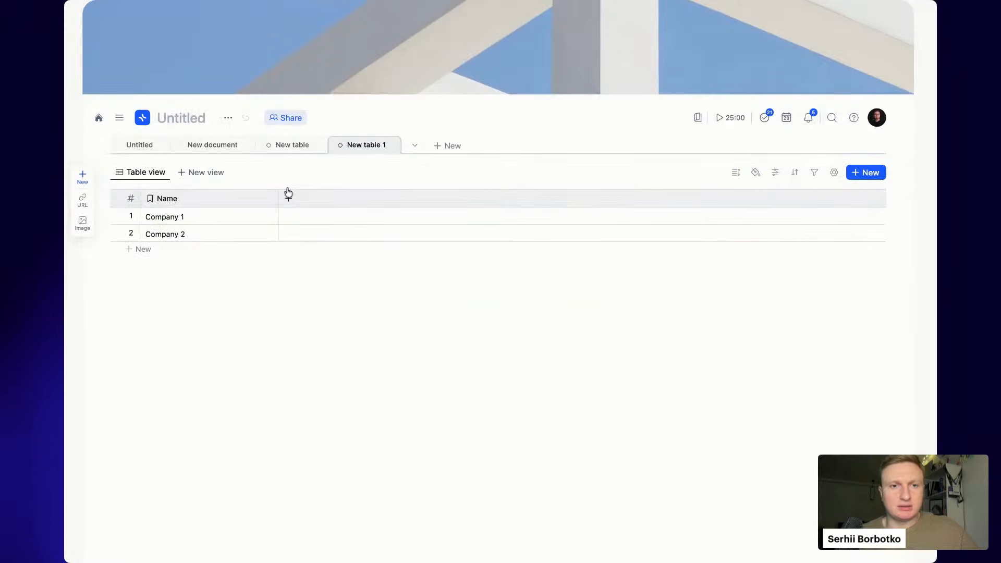
- Add a Text column holding 'Details' for Company 1 and 'Details 2' for Company 2
click(288, 196)
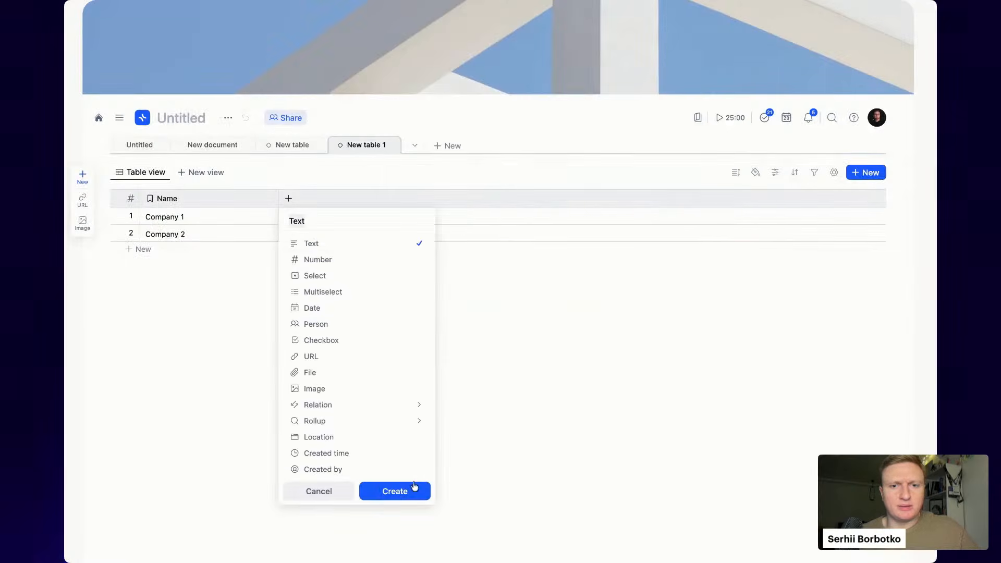
click(415, 486)
click(322, 218)
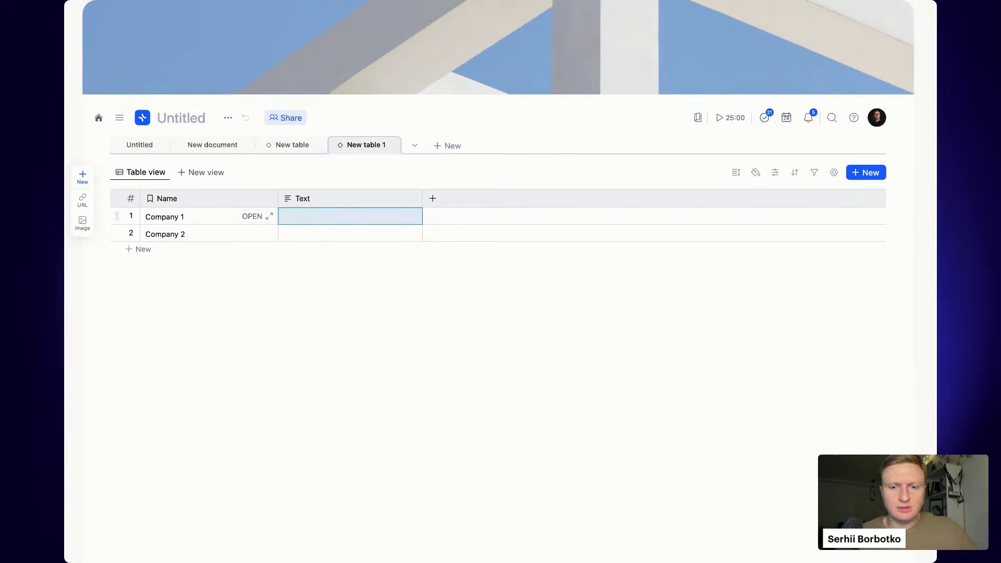
text(Details)
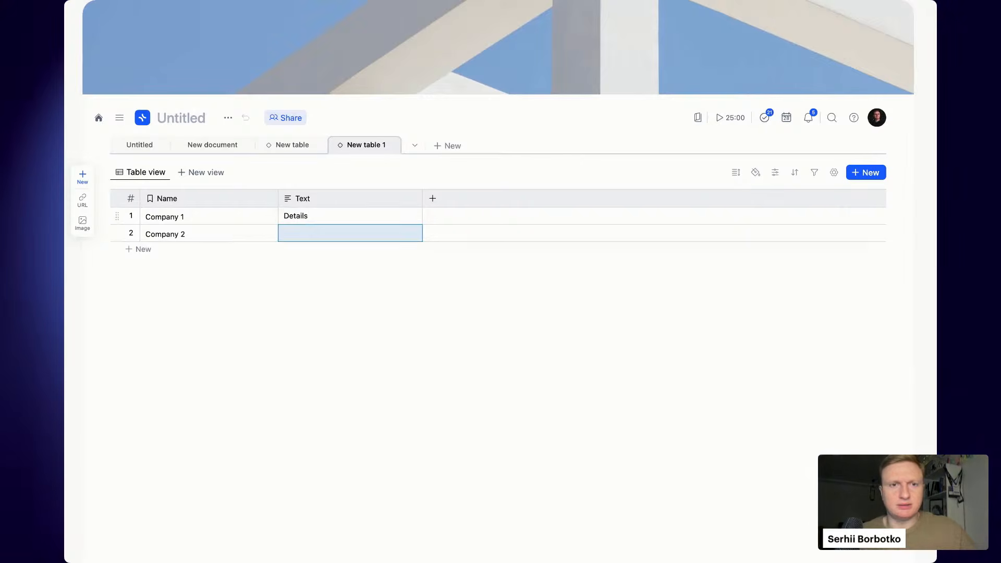
key(Return)
click(319, 233)
text(Details 2)
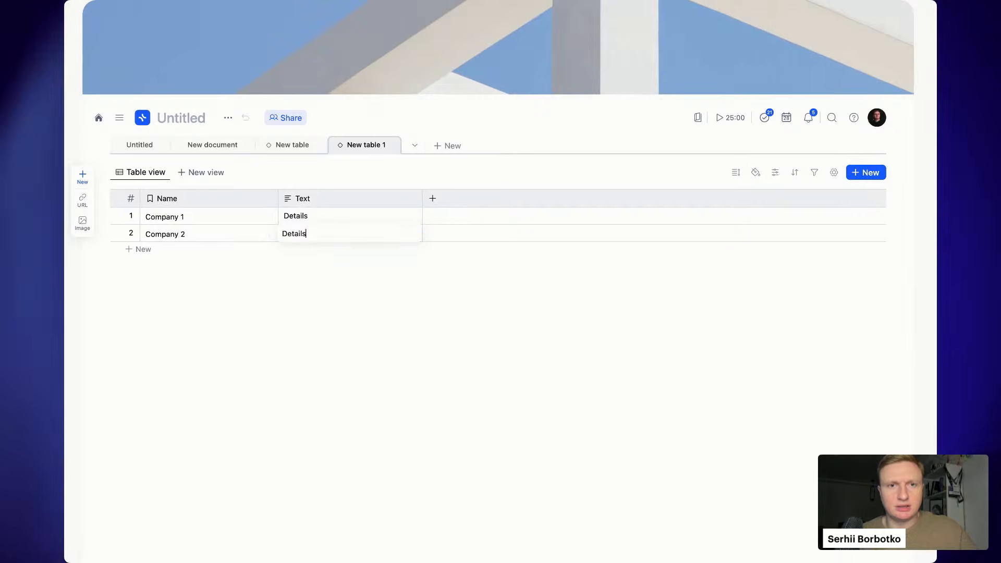
key(Return)
- Add a rollup column showing the Text property from New table 1
click(297, 144)
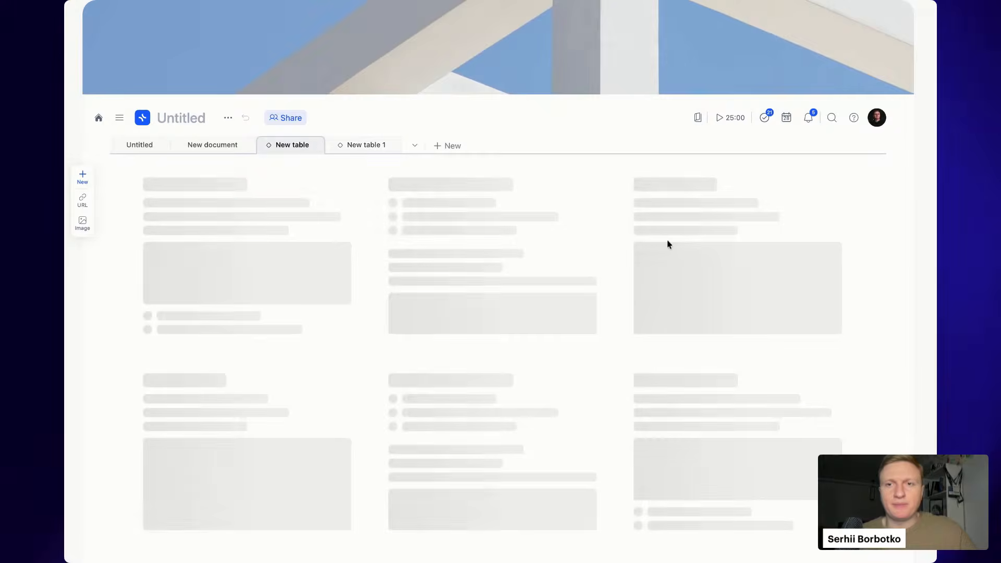
scroll(770, 266, right, 10)
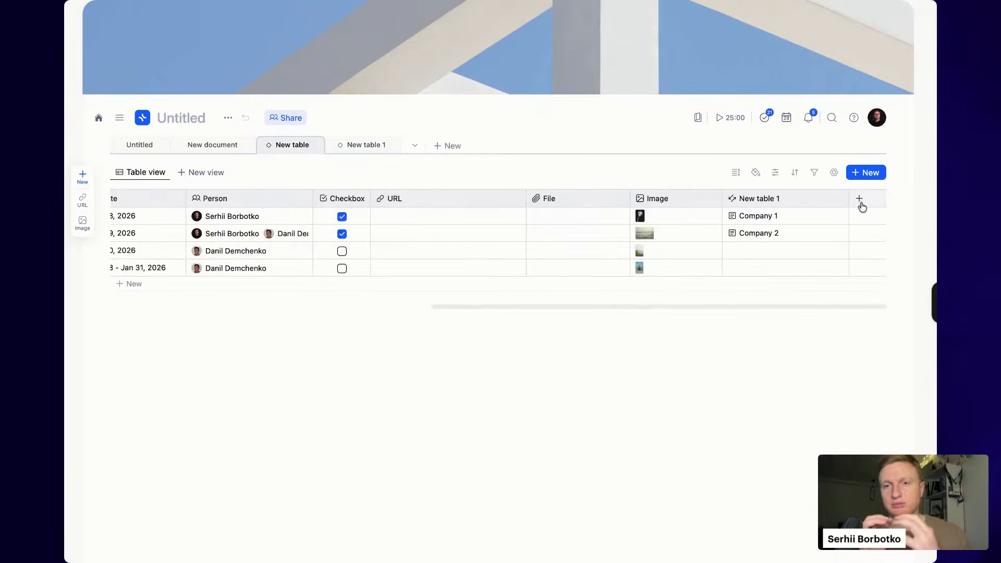
click(860, 205)
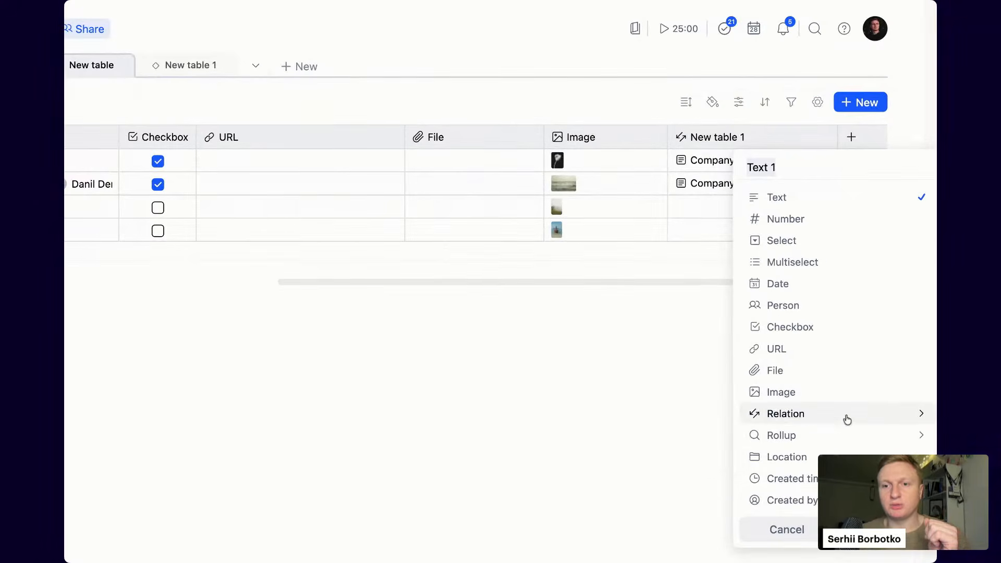
mouse_move(851, 423)
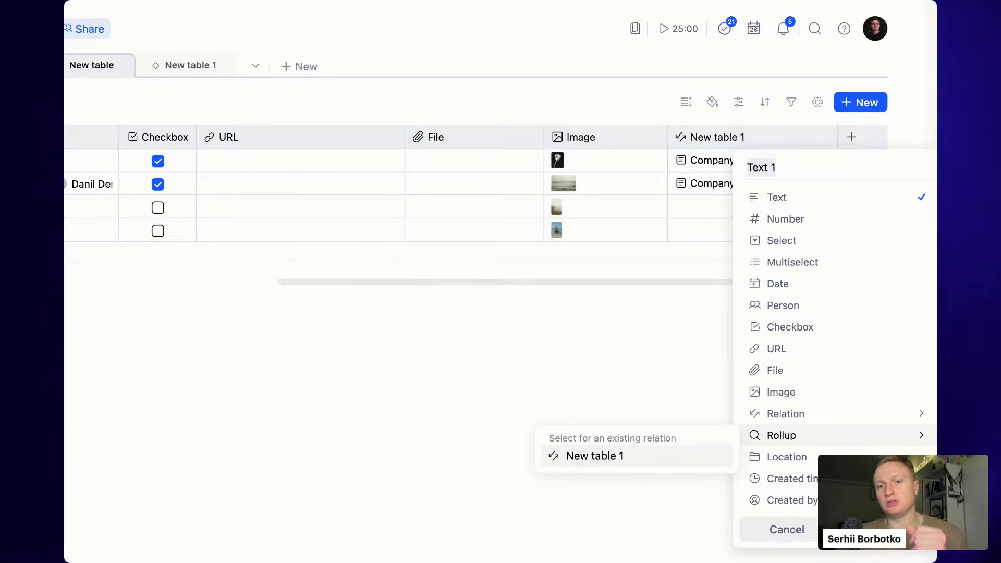
click(594, 456)
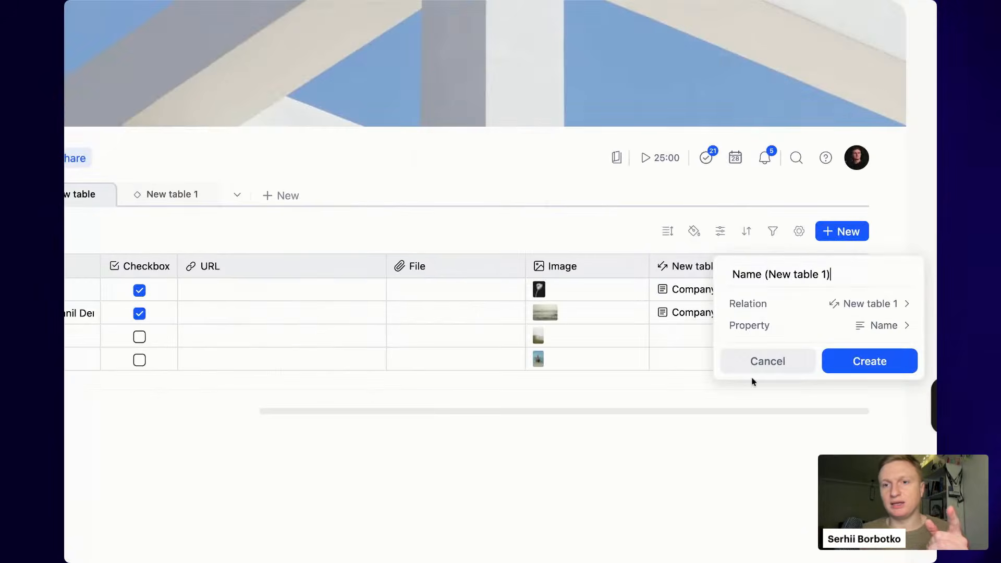
click(844, 328)
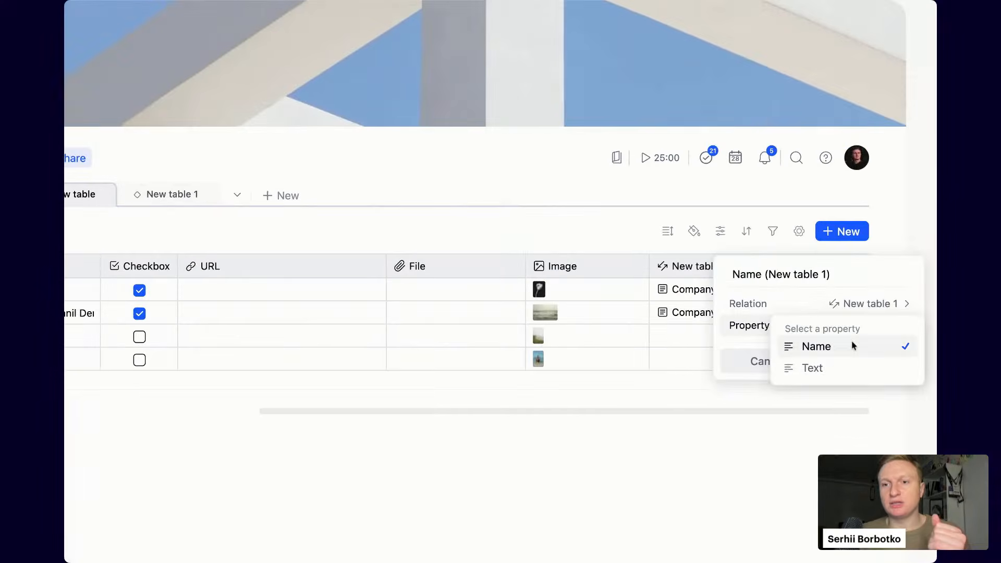
click(850, 374)
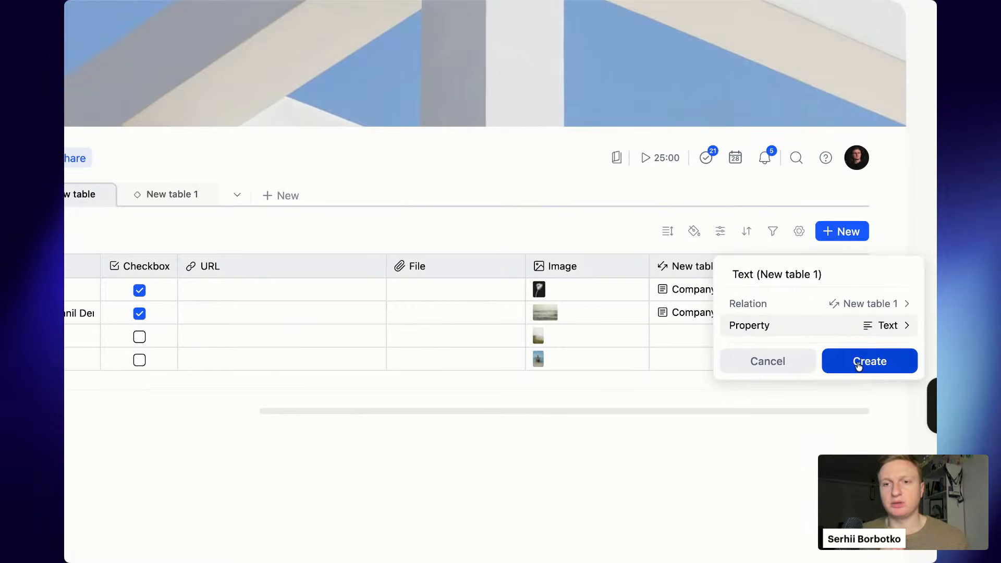
click(859, 366)
- Link row 3 to Company 1 and check that its rollup shows Details
scroll(604, 339, right, 5)
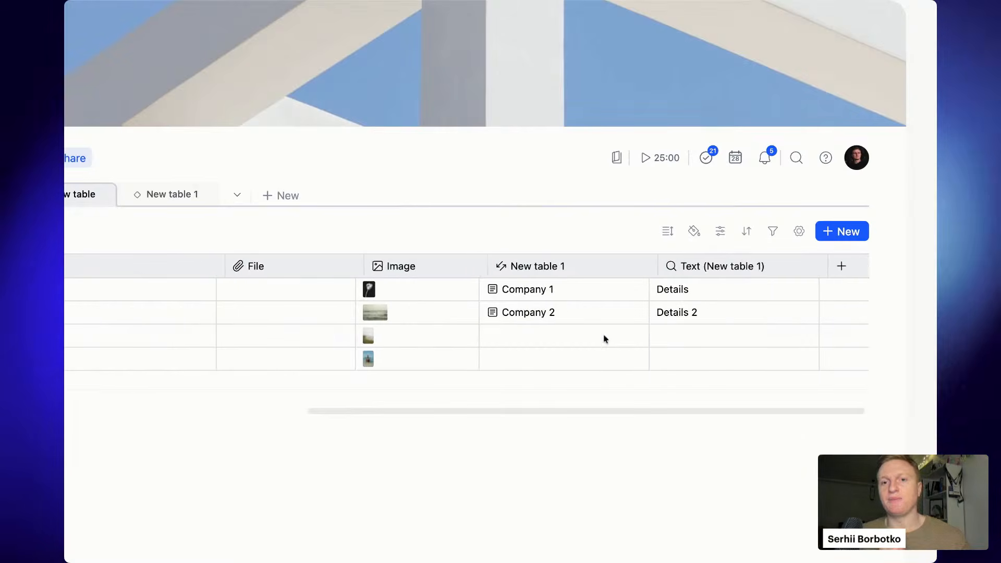
drag(711, 290, 710, 318)
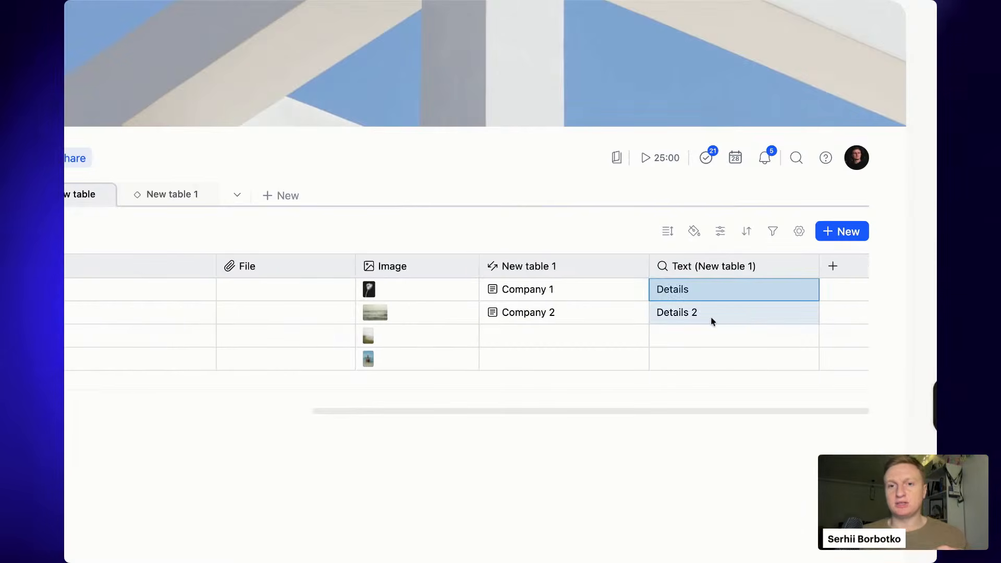
click(751, 310)
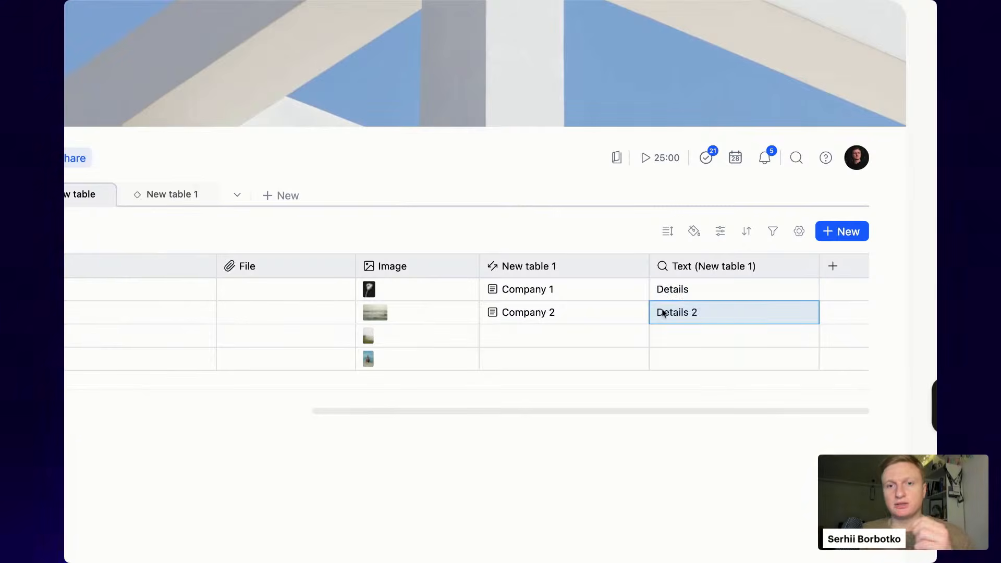
click(596, 343)
click(596, 342)
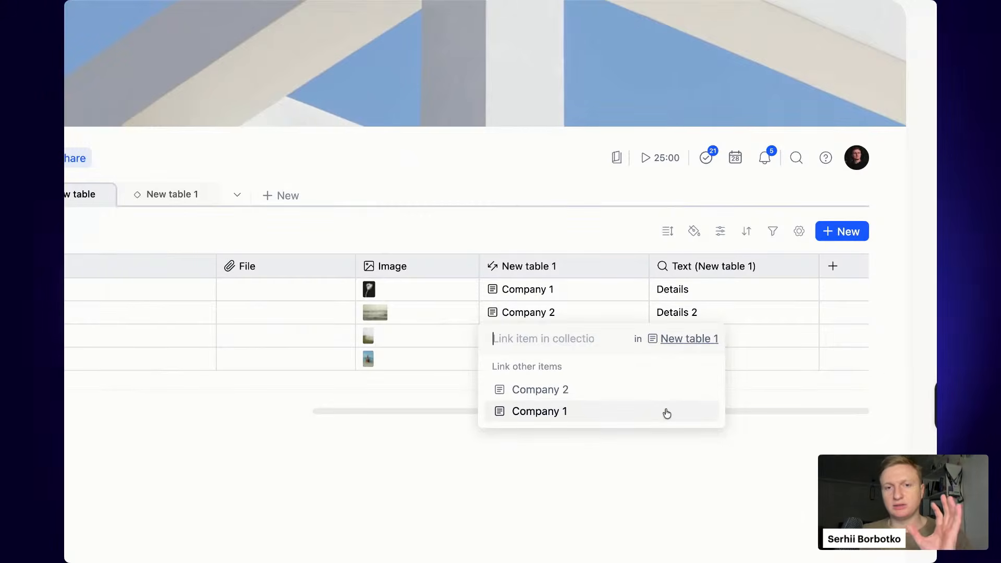
click(540, 411)
click(734, 471)
click(714, 336)
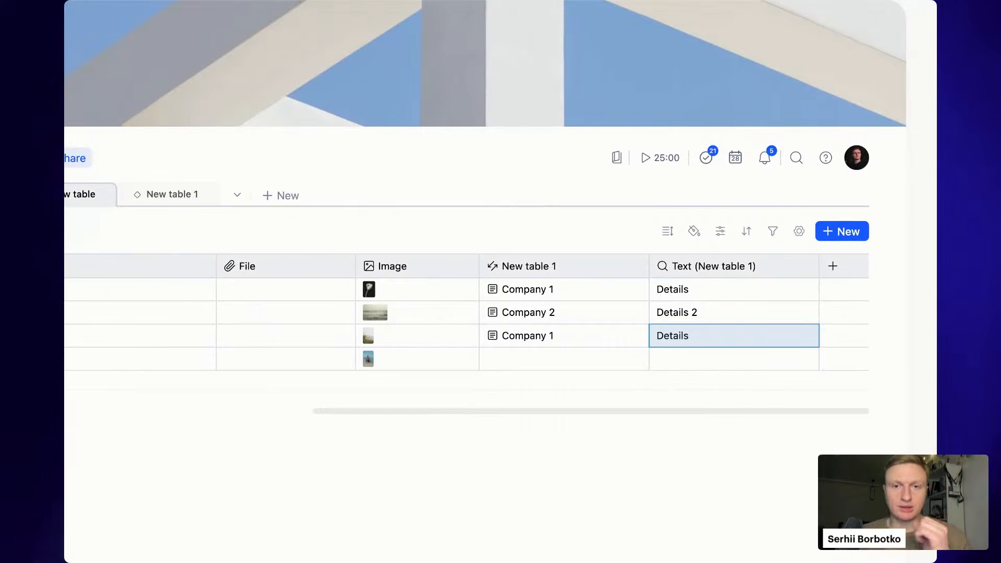
scroll(566, 313, left, 10)
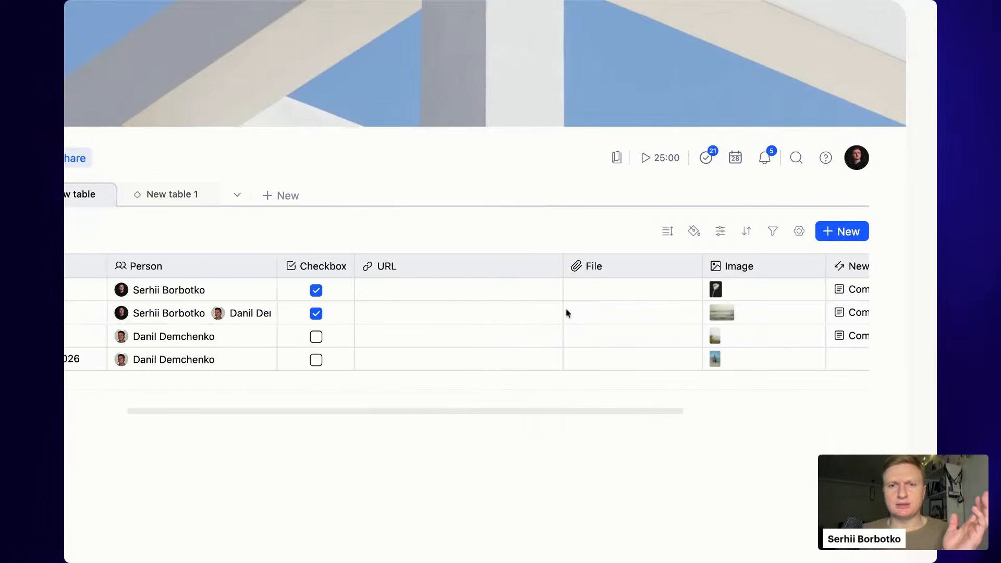
- Scroll to the table's right end and start a new column
scroll(571, 289, left, 5)
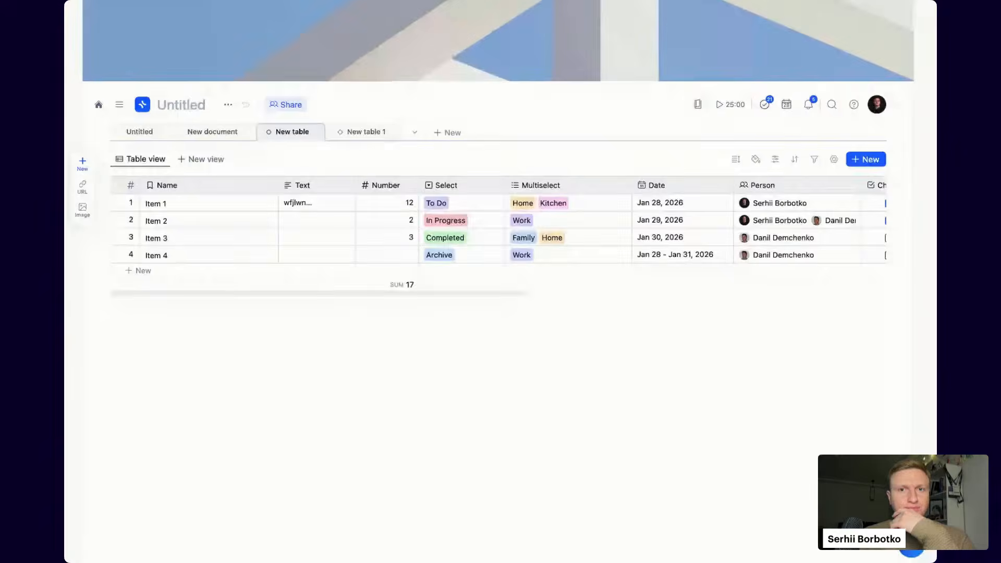
scroll(471, 215, right, 10)
click(862, 202)
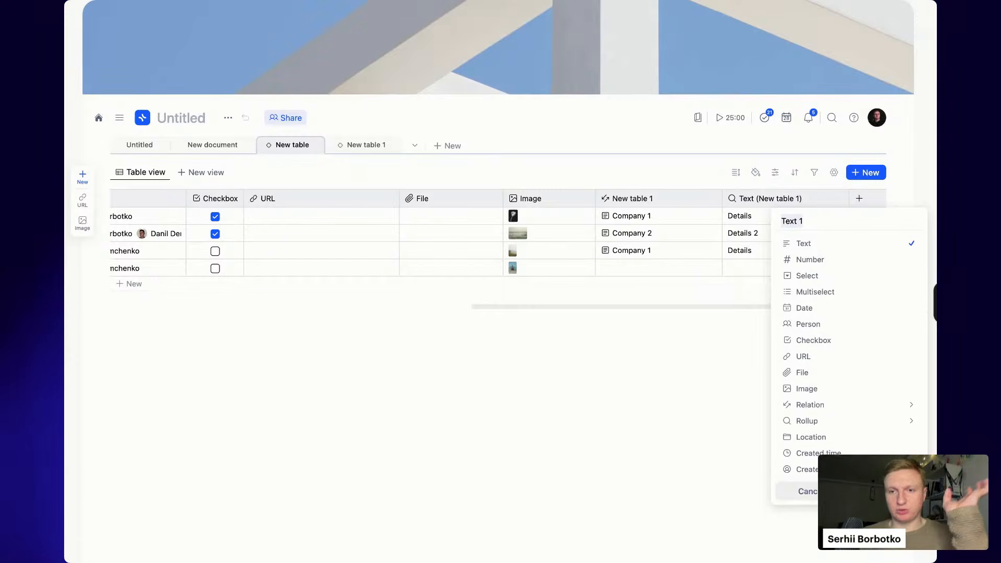
- Add Location, Created time and Created by columns
click(849, 439)
key(Return)
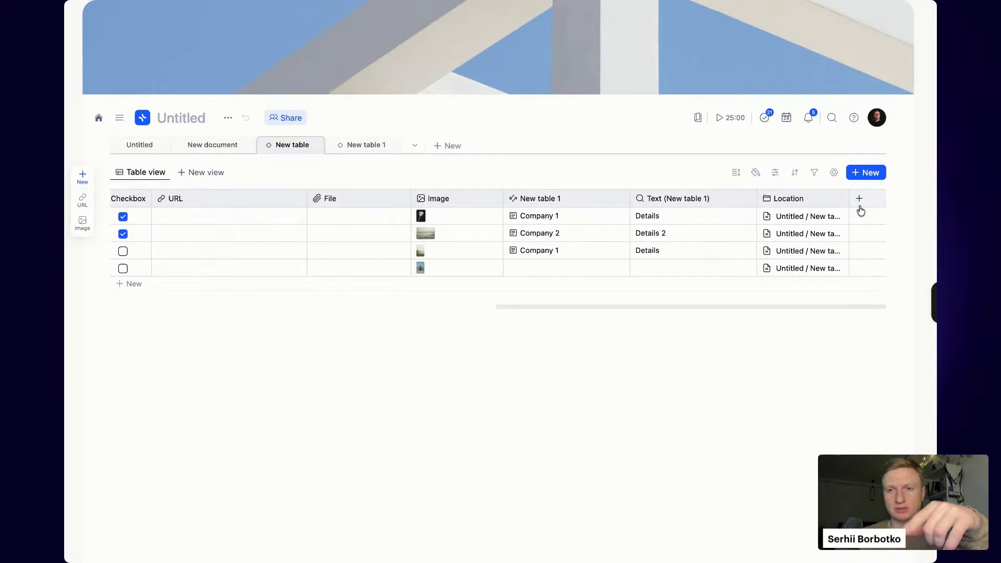
click(860, 199)
click(830, 453)
key(Return)
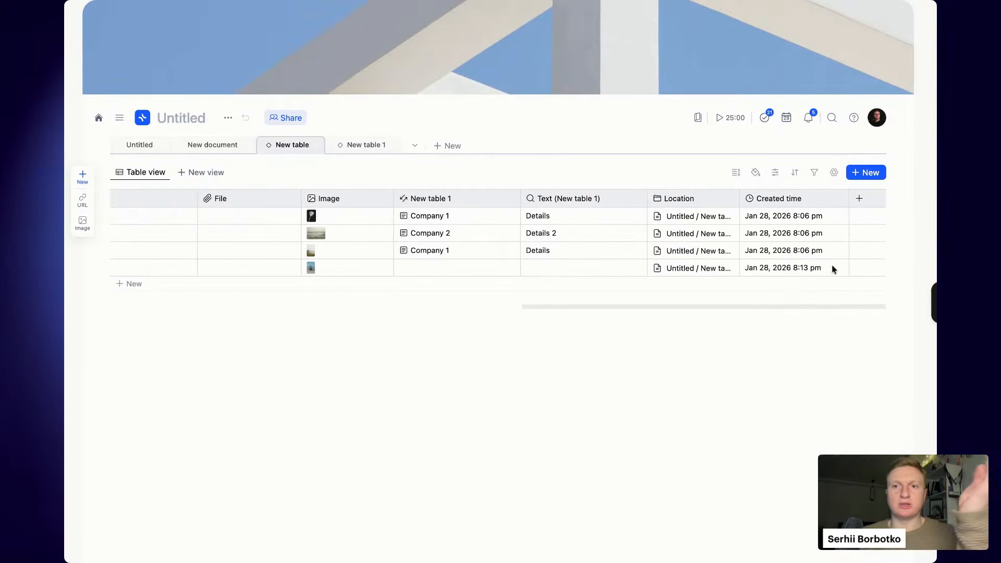
click(859, 201)
click(866, 470)
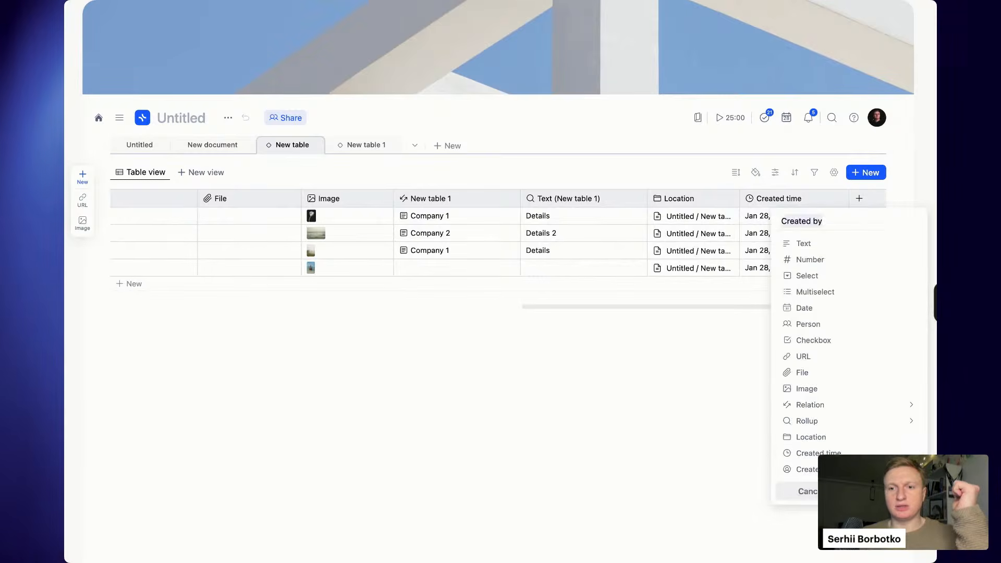
key(Return)
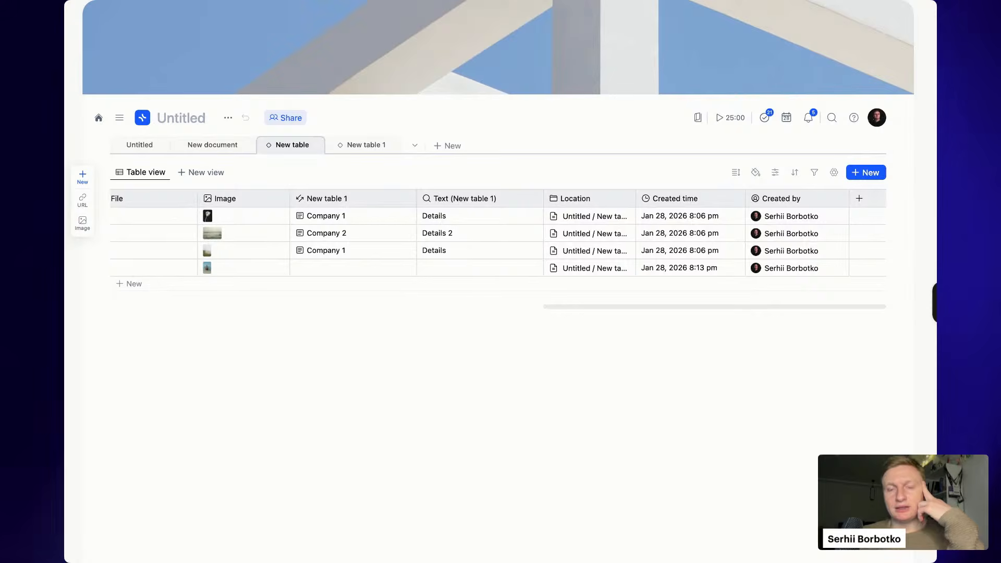
- Select the Location to Created by cells, then scroll across to review the table
drag(618, 218, 803, 269)
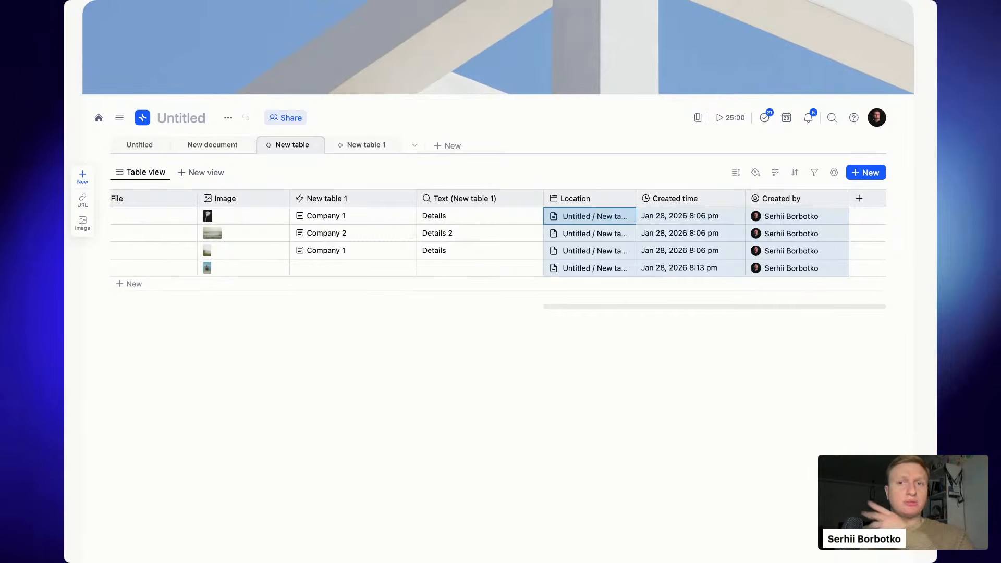
click(720, 257)
scroll(652, 258, left, 10)
scroll(651, 256, left, 6)
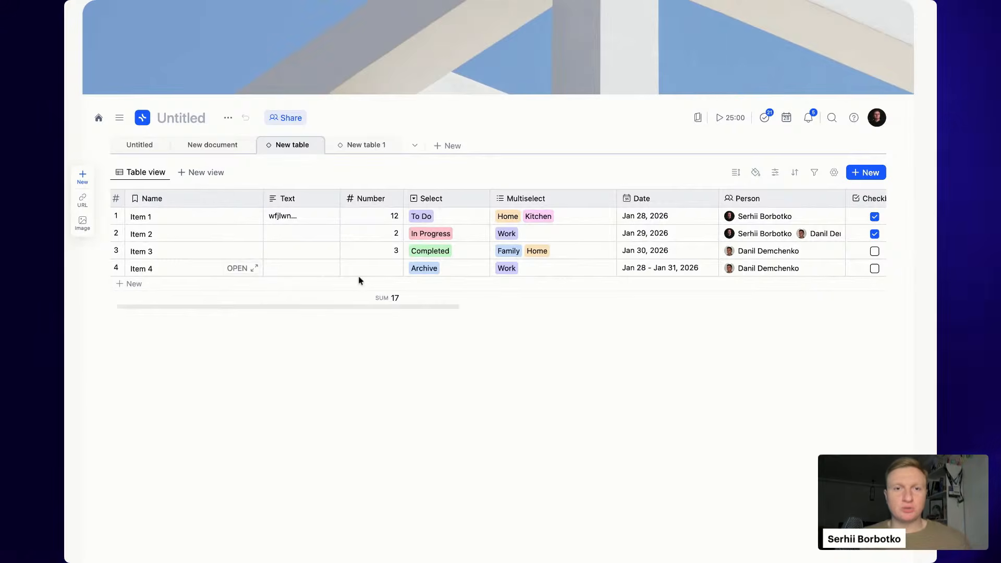
scroll(359, 280, right, 10)
scroll(359, 281, left, 15)
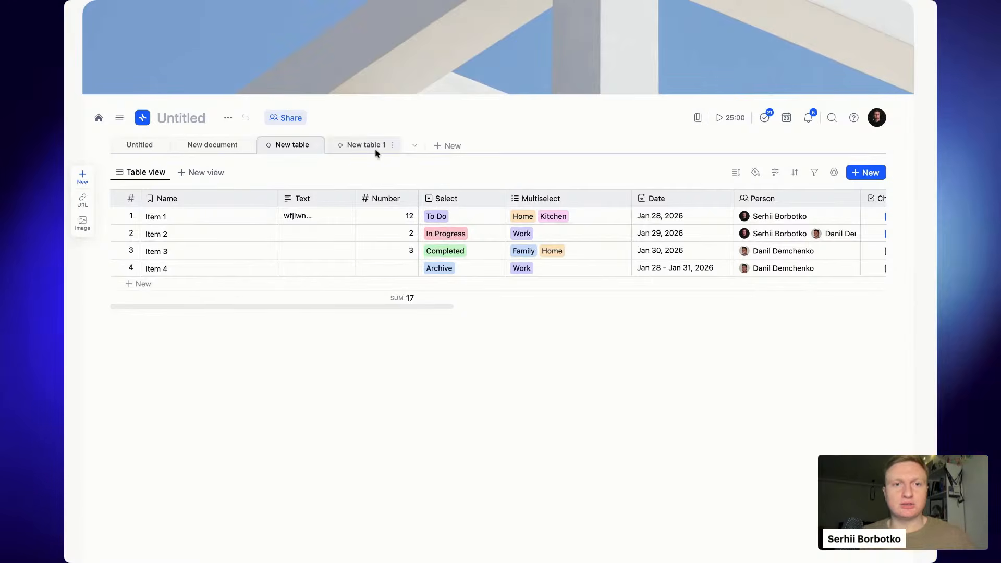
- Tint Name yellow, rename Select to Status tinted blue, and tint Date grey
click(202, 203)
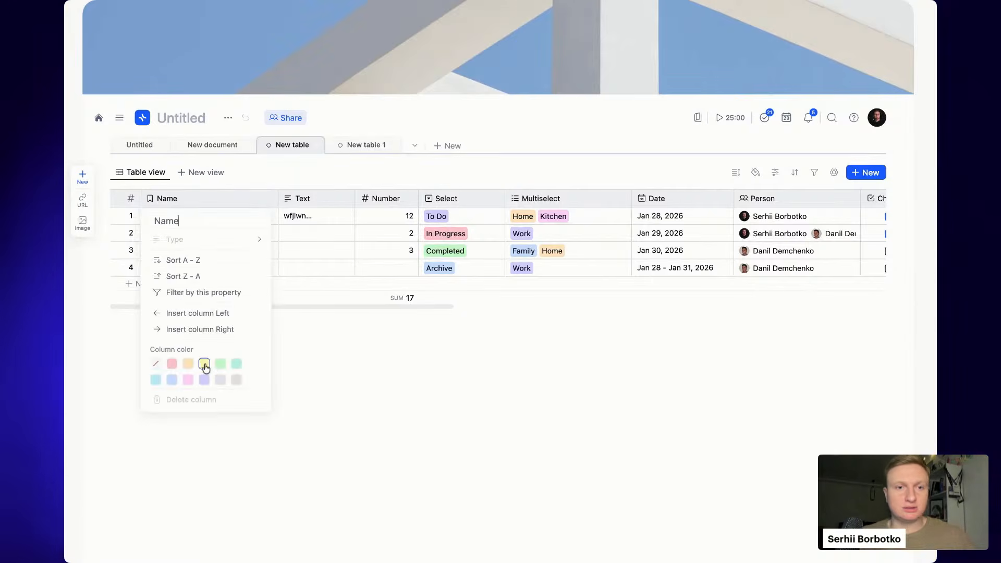
click(403, 432)
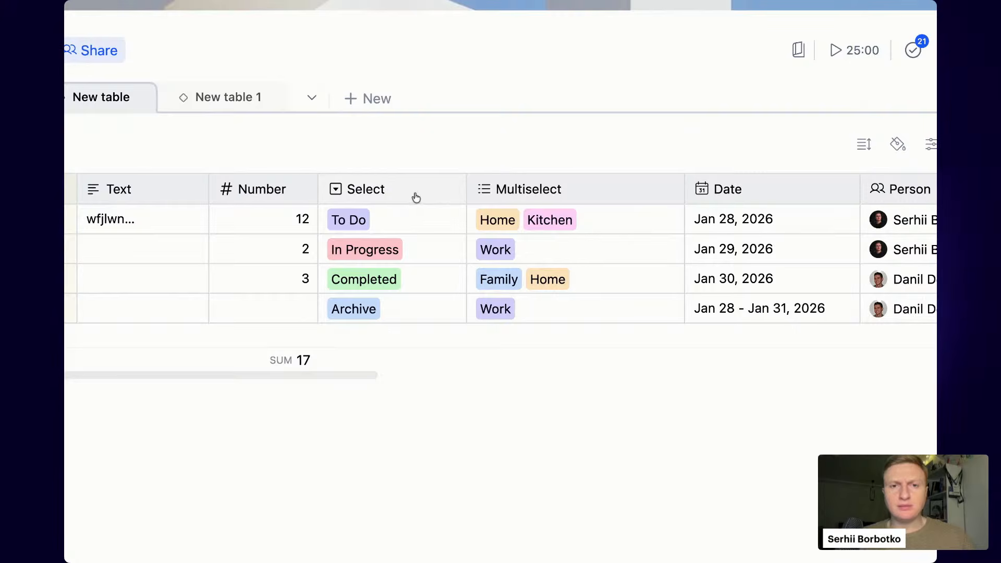
click(416, 197)
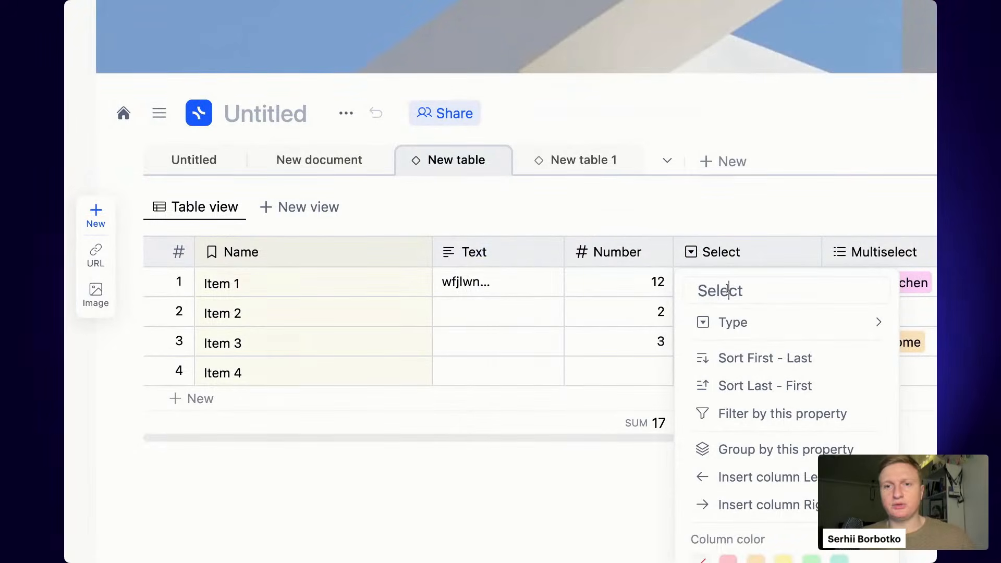
text(Status)
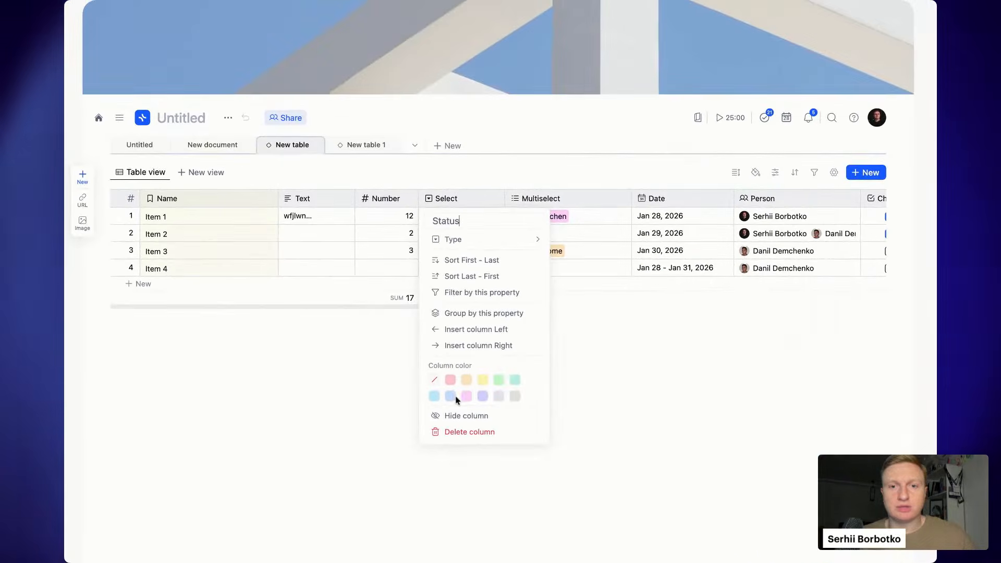
click(660, 354)
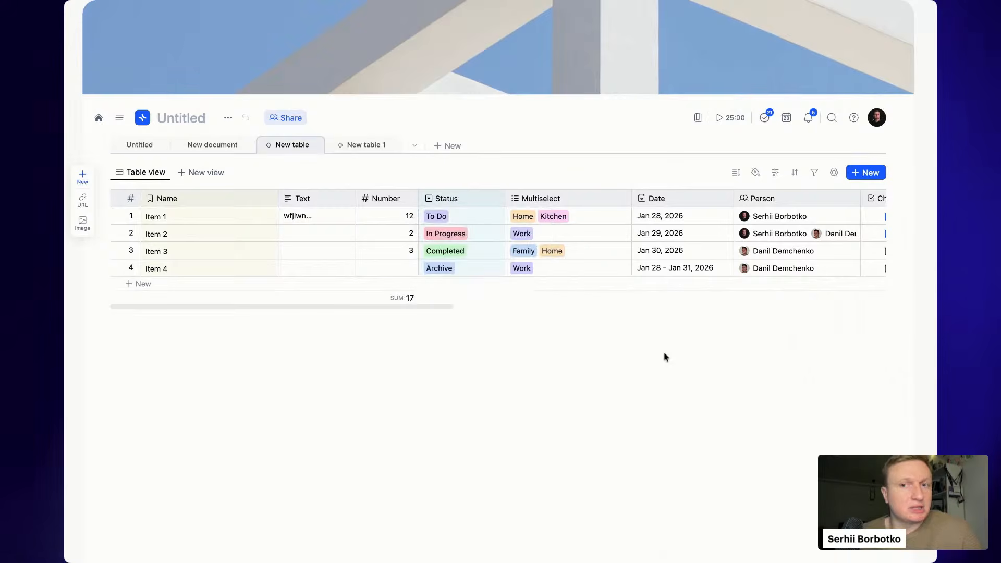
click(705, 199)
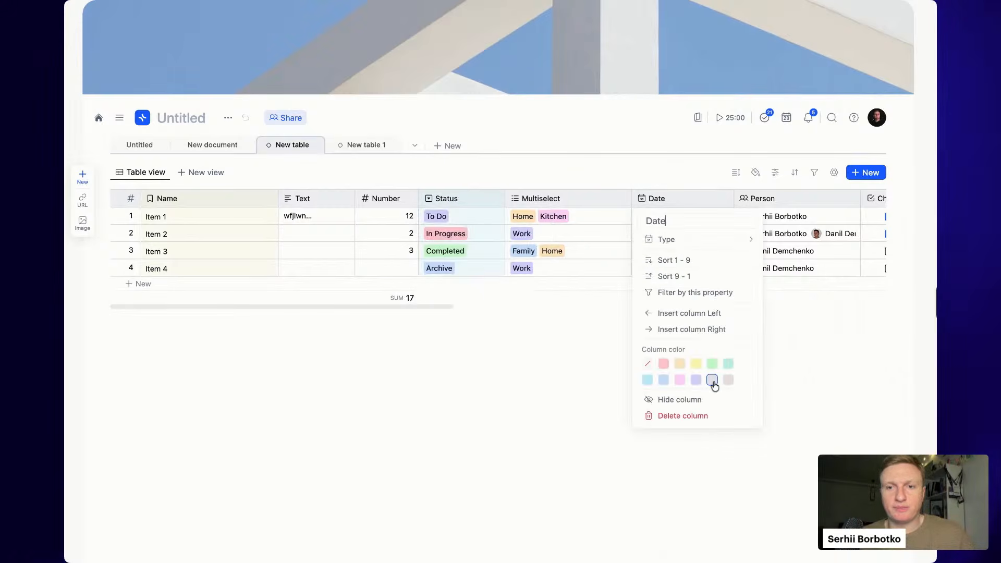
click(830, 360)
- Scroll the table and open then dismiss row 1's options
scroll(694, 227, right, 8)
scroll(694, 227, left, 8)
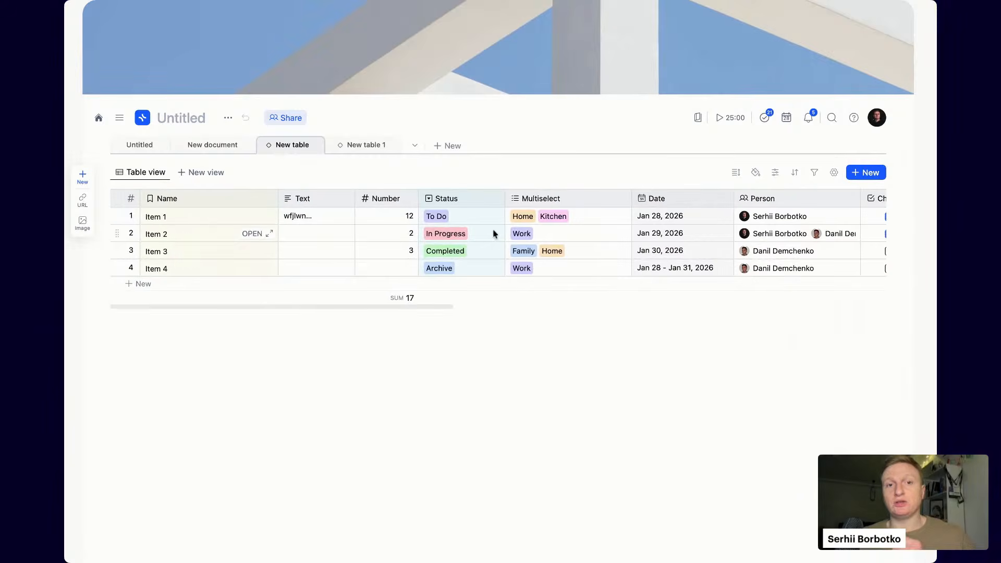
click(115, 215)
click(259, 291)
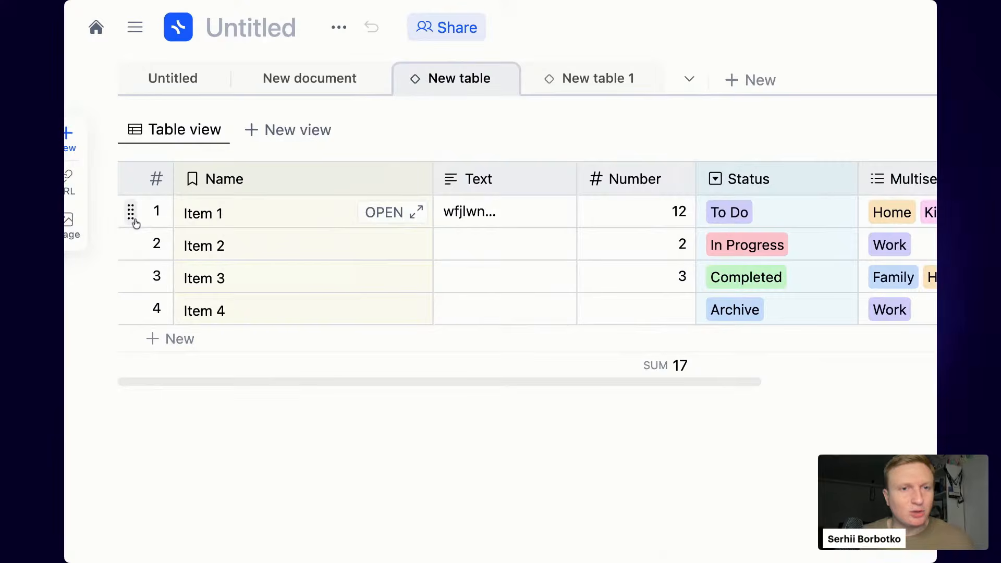
- Give Item 1's row a green item colour, then select the Status cells To Do through Archive
click(134, 219)
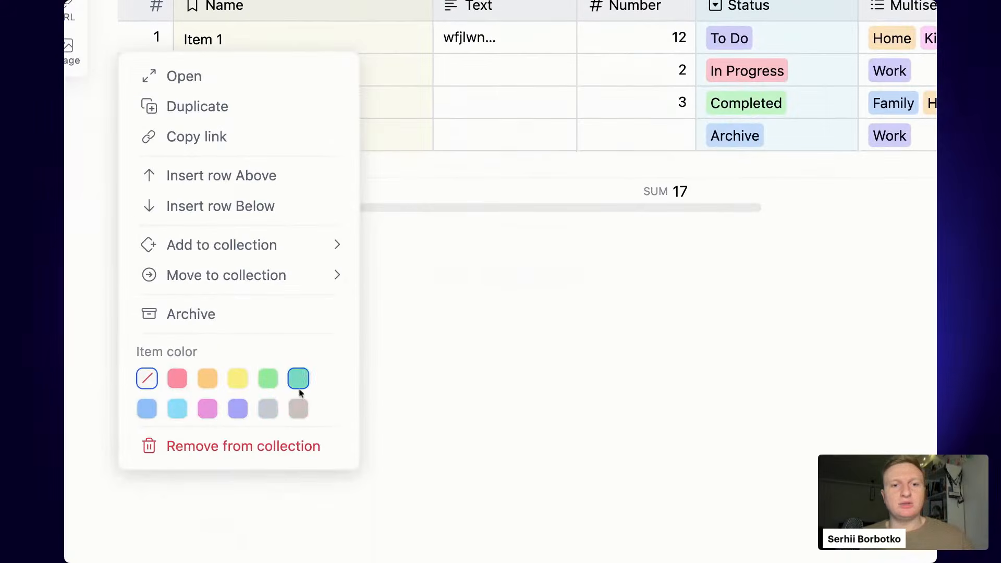
click(269, 378)
key(Escape)
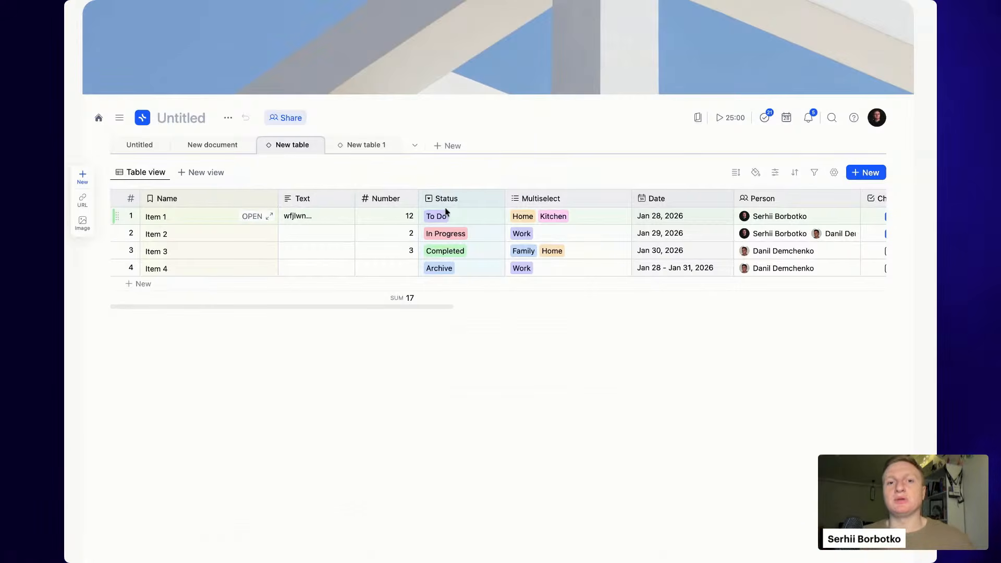
drag(455, 216, 462, 271)
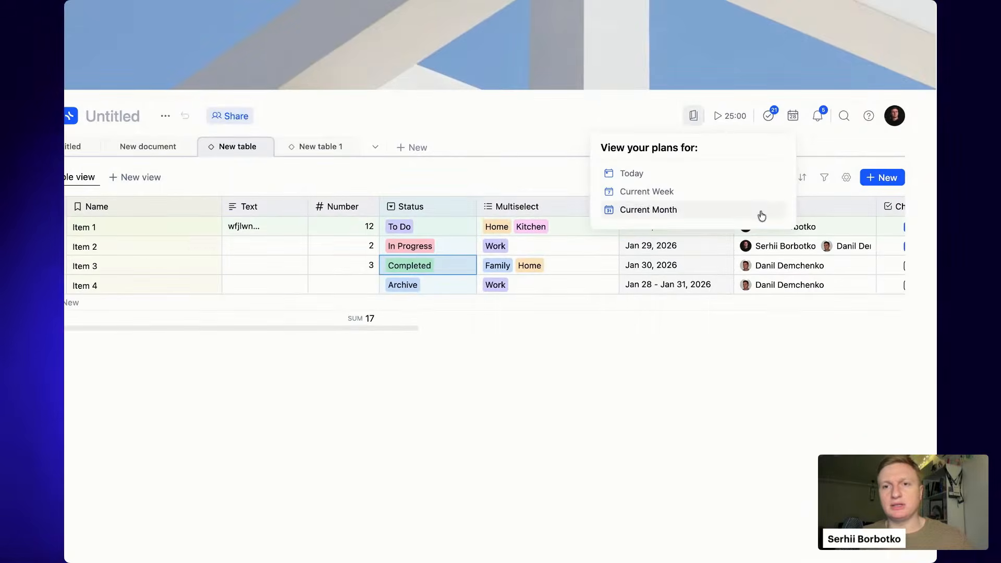
- Cycle the row height through medium, tall and extra tall
click(738, 178)
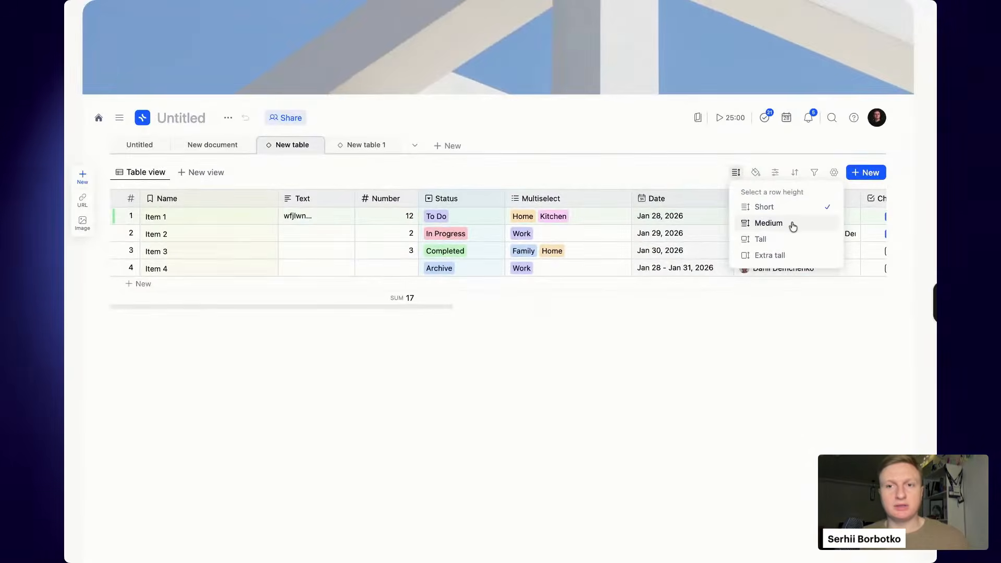
click(793, 223)
click(788, 241)
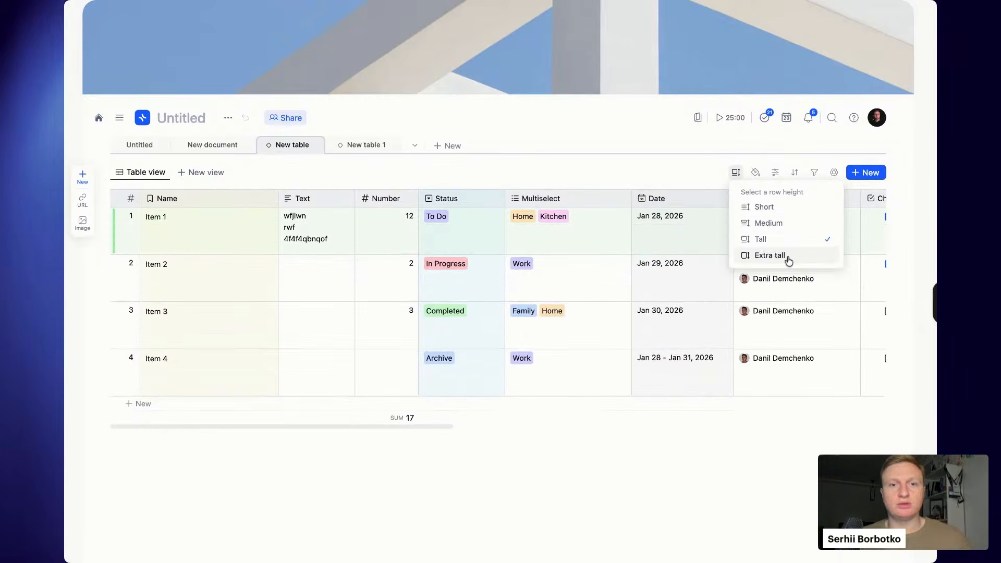
click(770, 255)
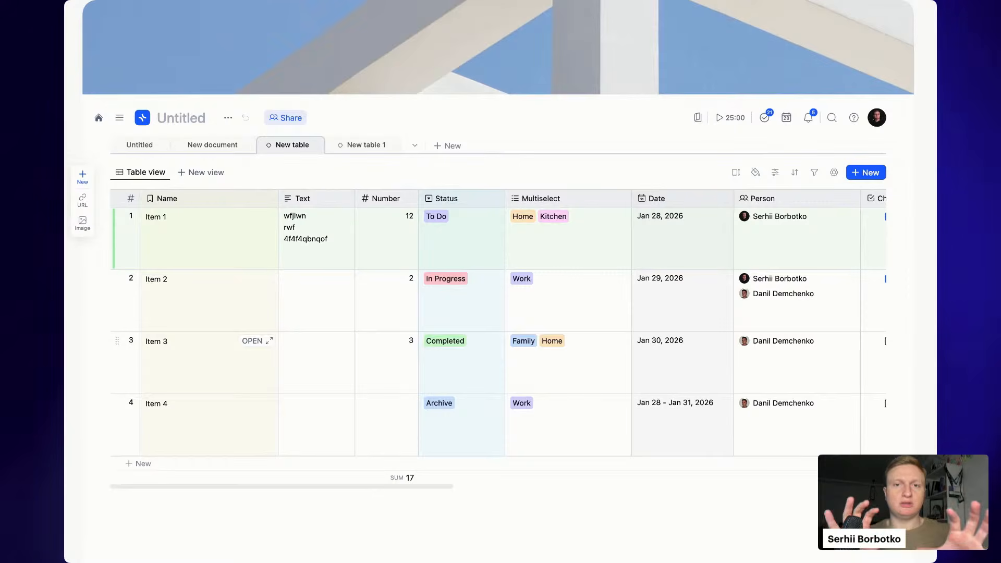
- Drag the Image column to just before the Name column
scroll(718, 309, right, 10)
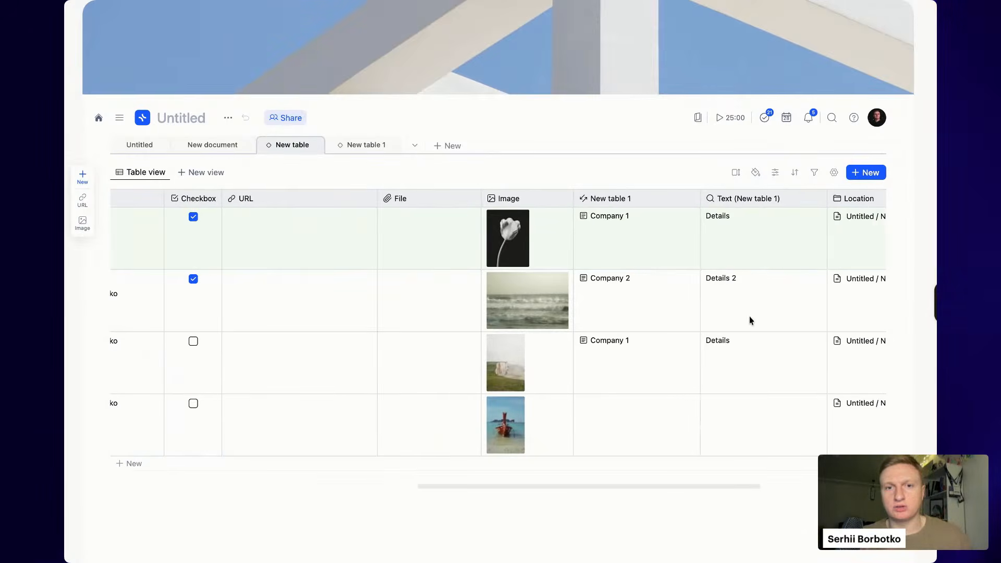
scroll(750, 316, left, 10)
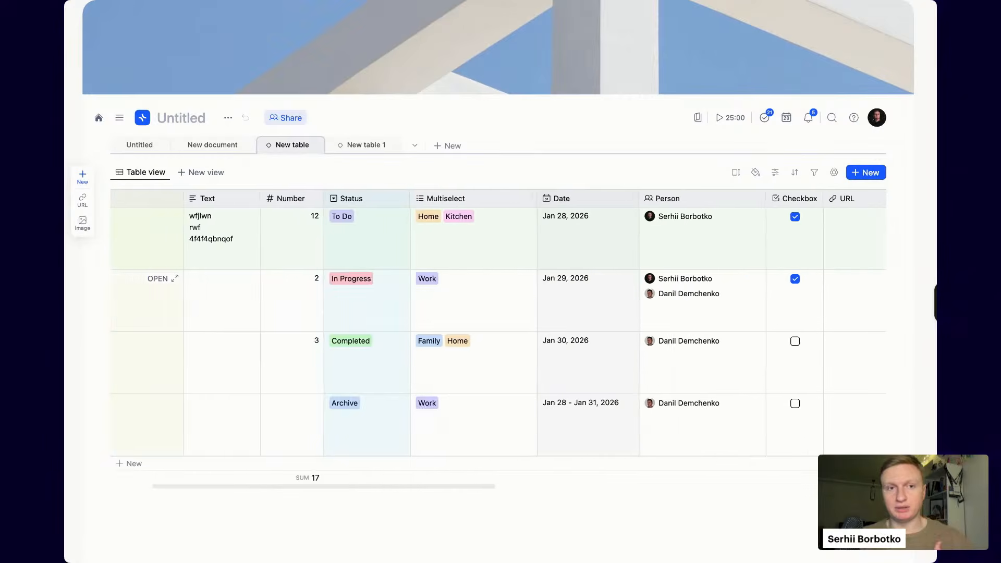
scroll(734, 205, right, 8)
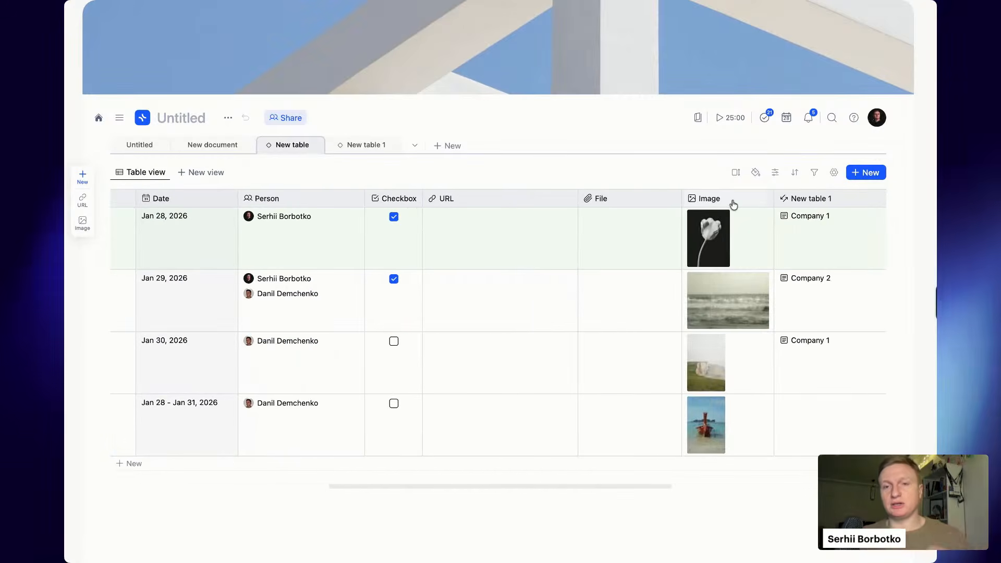
drag(733, 205, 240, 219)
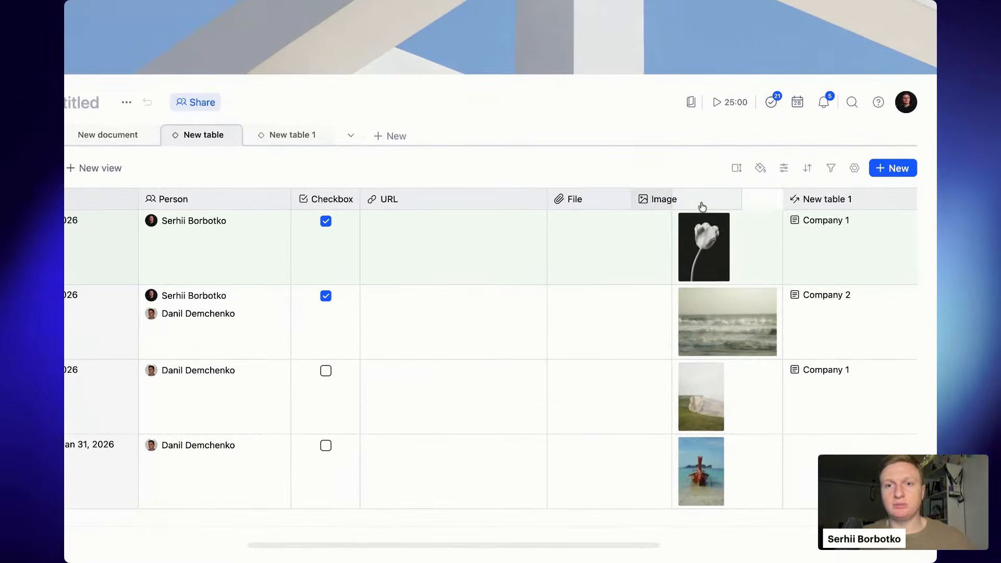
scroll(598, 157, left, 8)
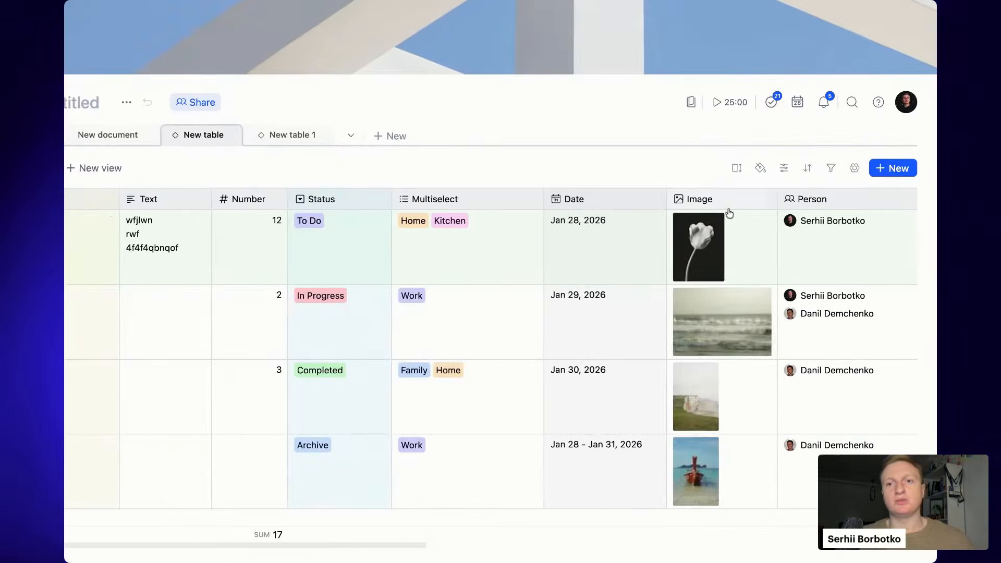
scroll(703, 207, left, 4)
scroll(127, 217, left, 6)
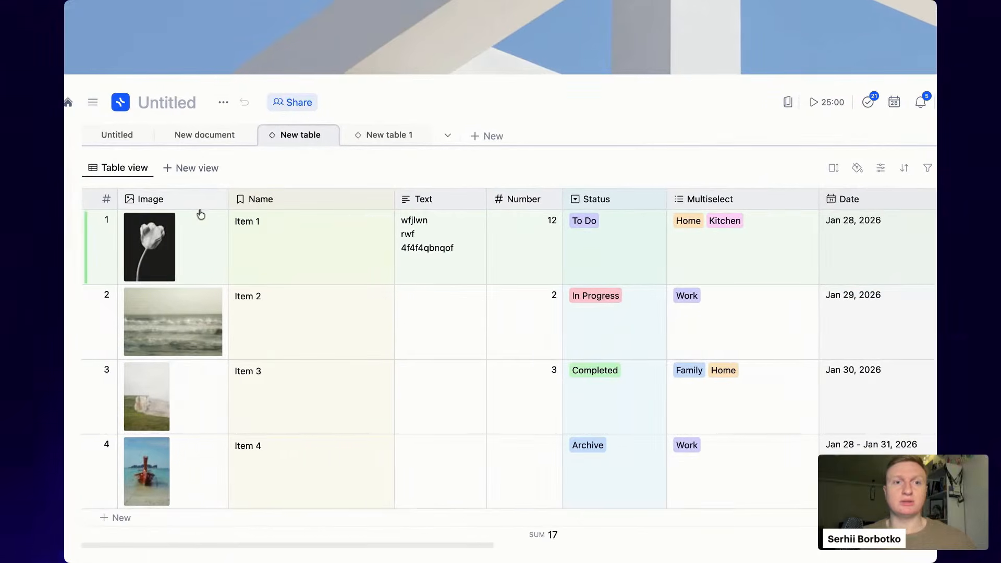
- Select Item 1's Name cell and open then close the Name column menu
click(299, 252)
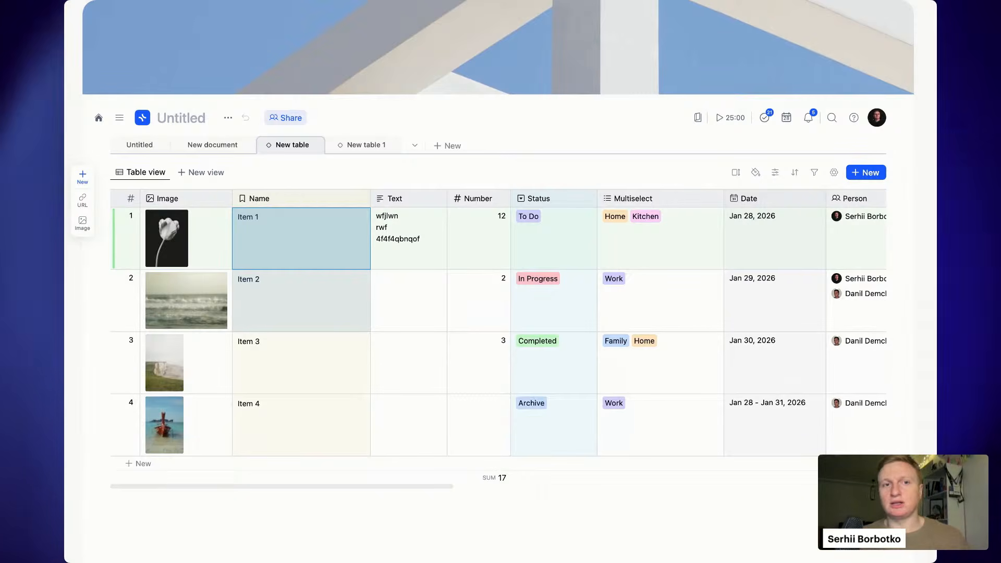
click(251, 203)
click(374, 350)
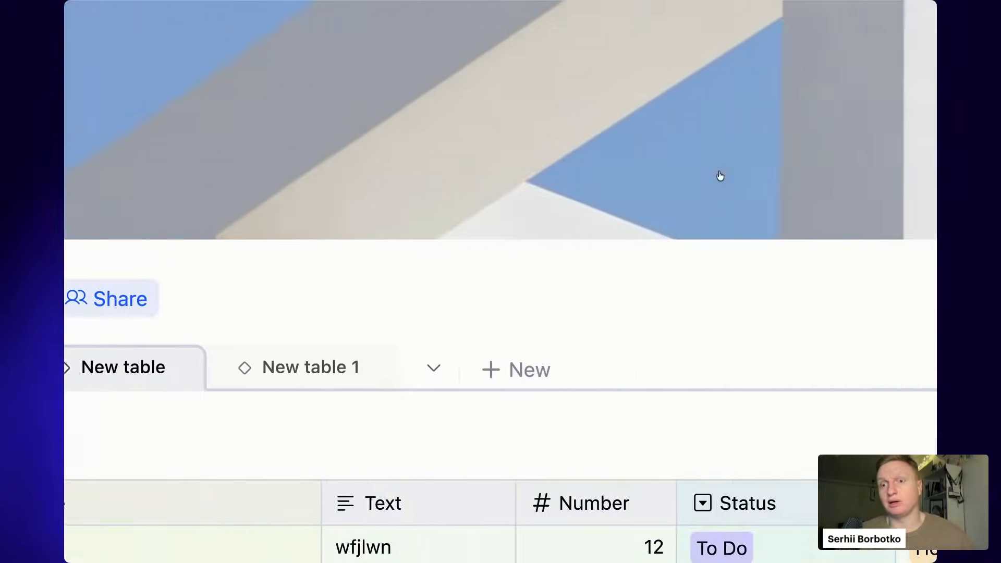
- Colour rows by Status: purple To Do, red In Progress, green Completed, blue Archive
click(720, 172)
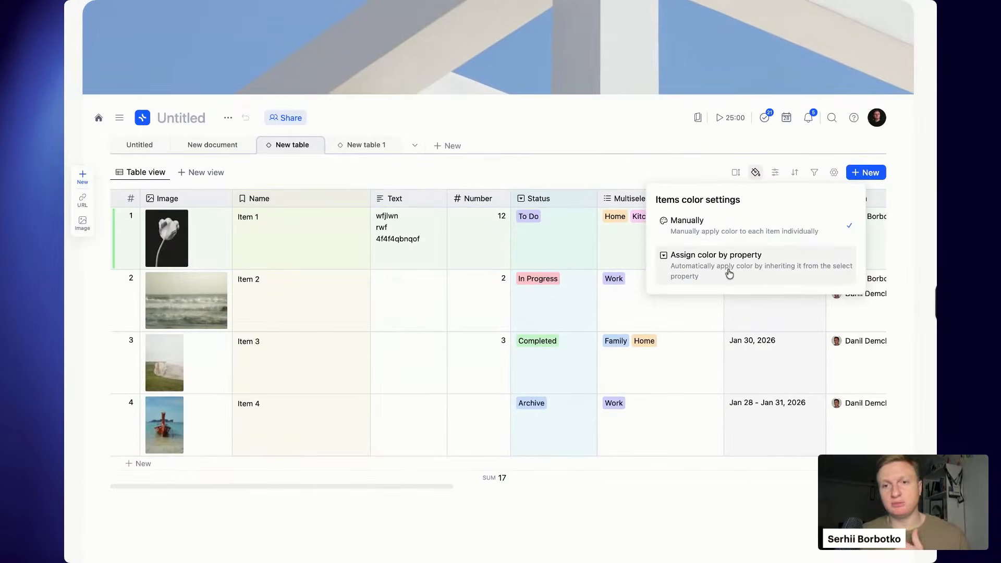
click(729, 273)
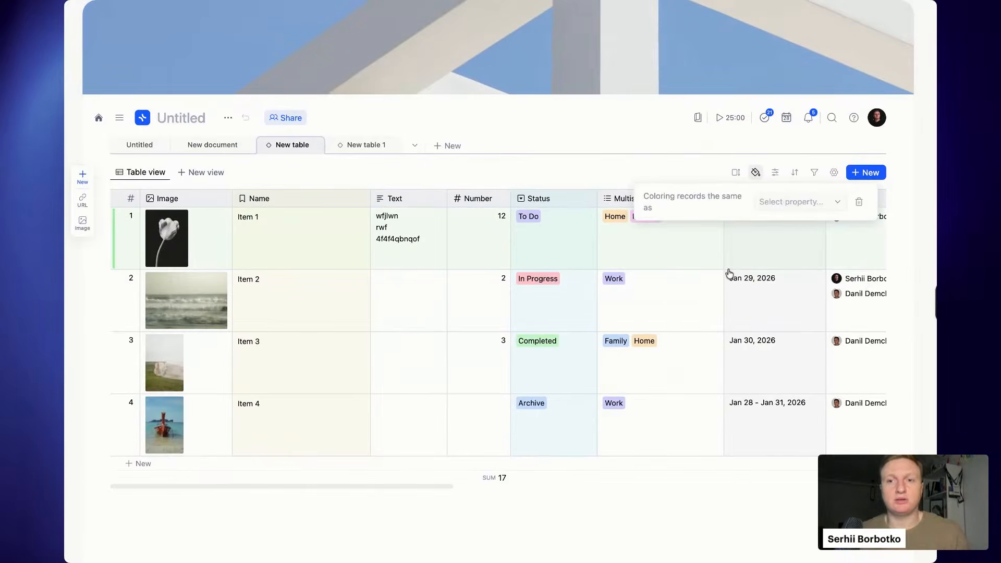
click(797, 203)
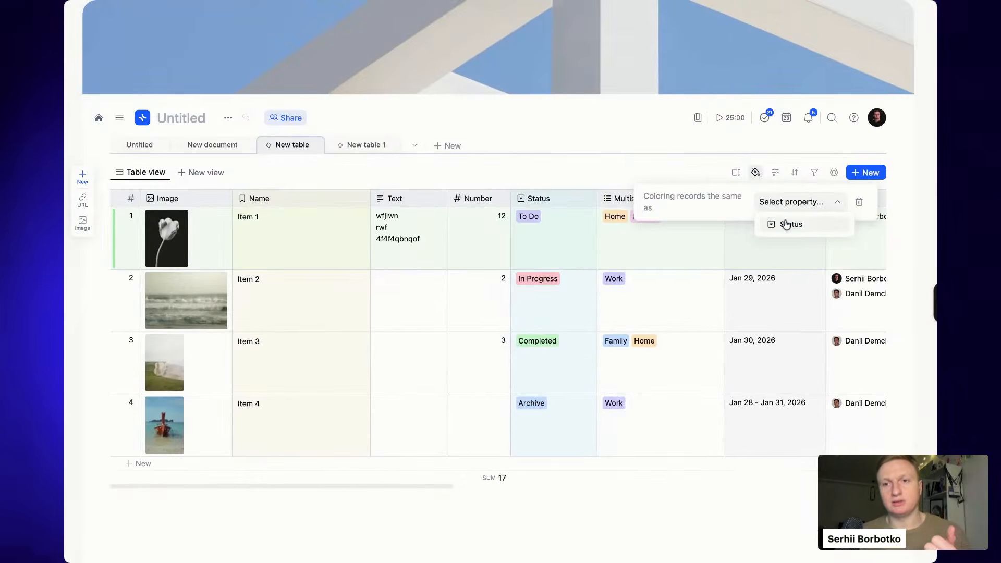
click(788, 225)
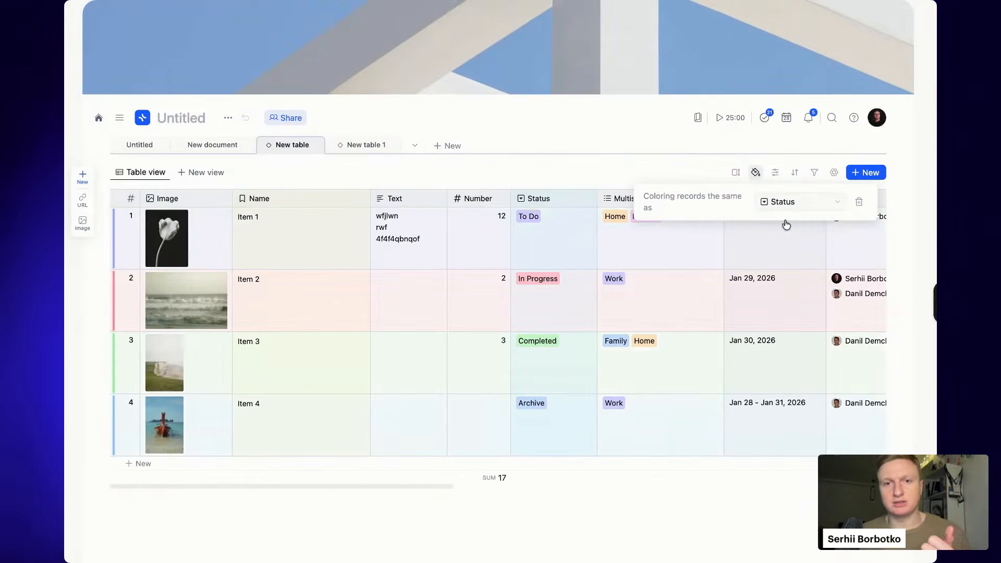
click(441, 331)
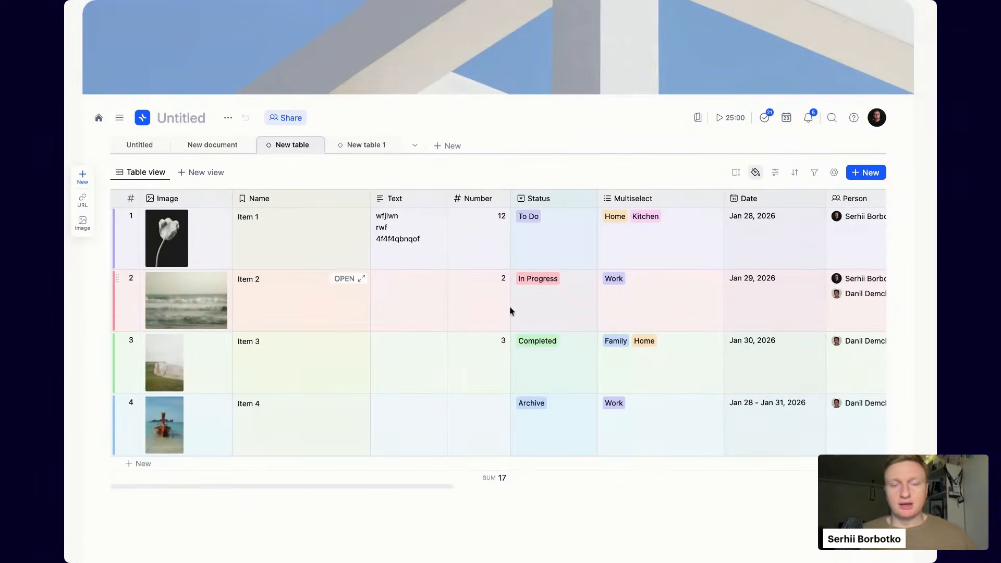
scroll(586, 330, right, 10)
scroll(586, 331, left, 10)
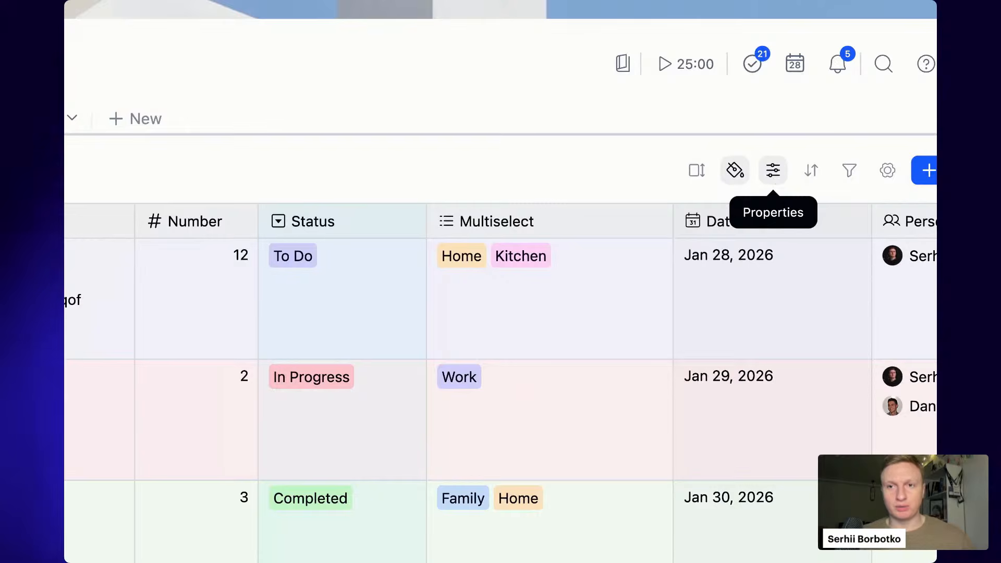
- Reorder the table columns so Image comes before Name
click(774, 171)
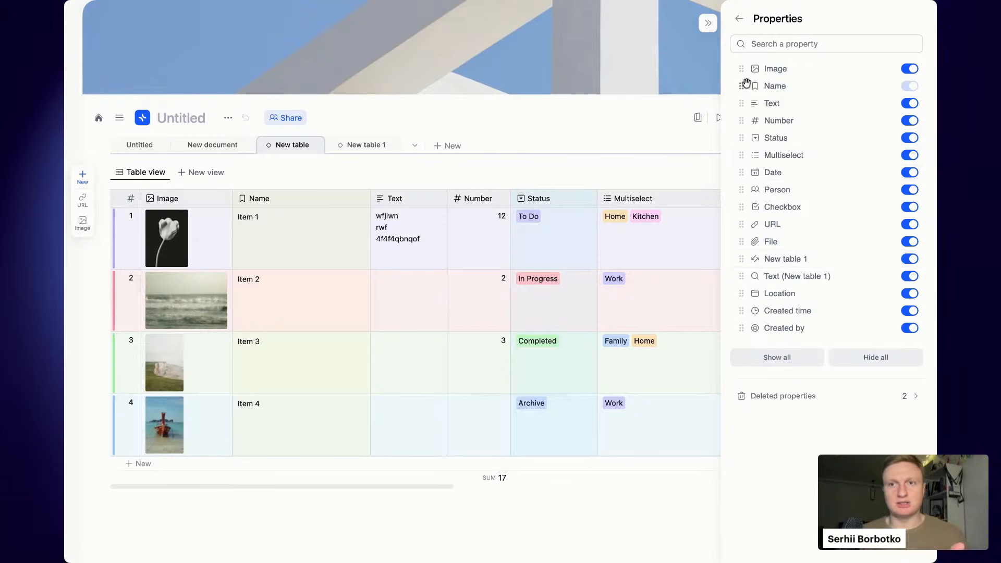
drag(742, 68, 742, 48)
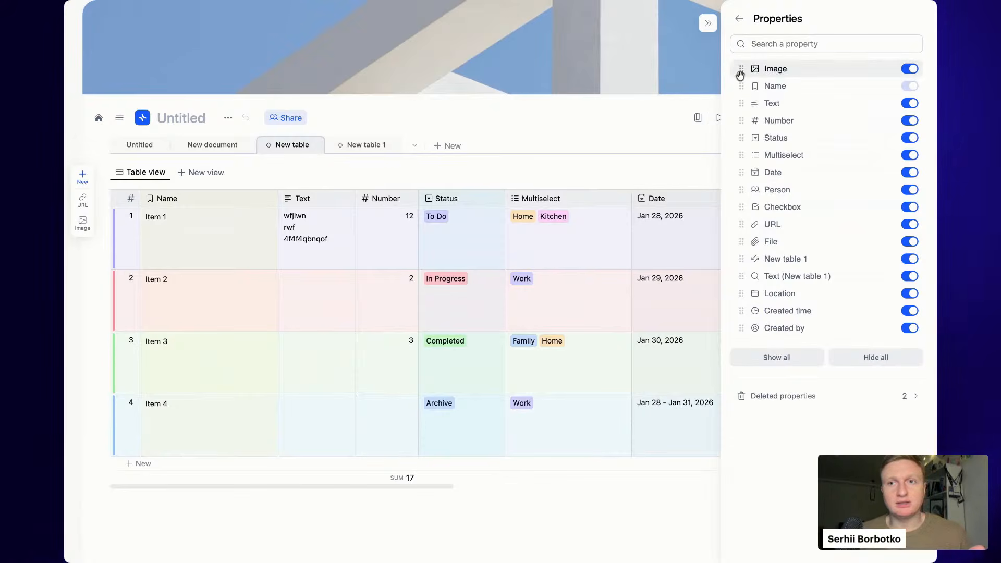
drag(742, 101, 742, 72)
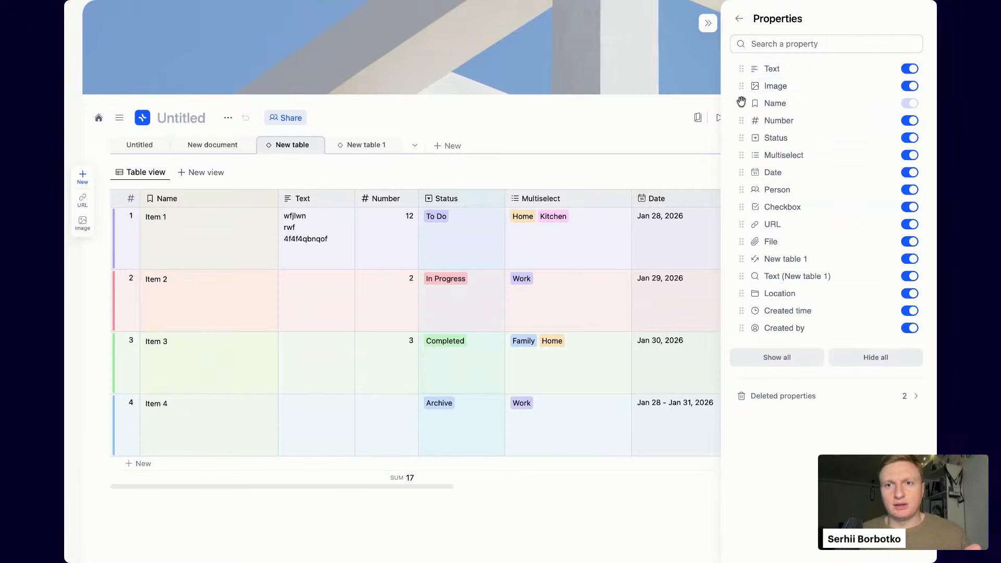
drag(742, 103, 742, 73)
click(683, 113)
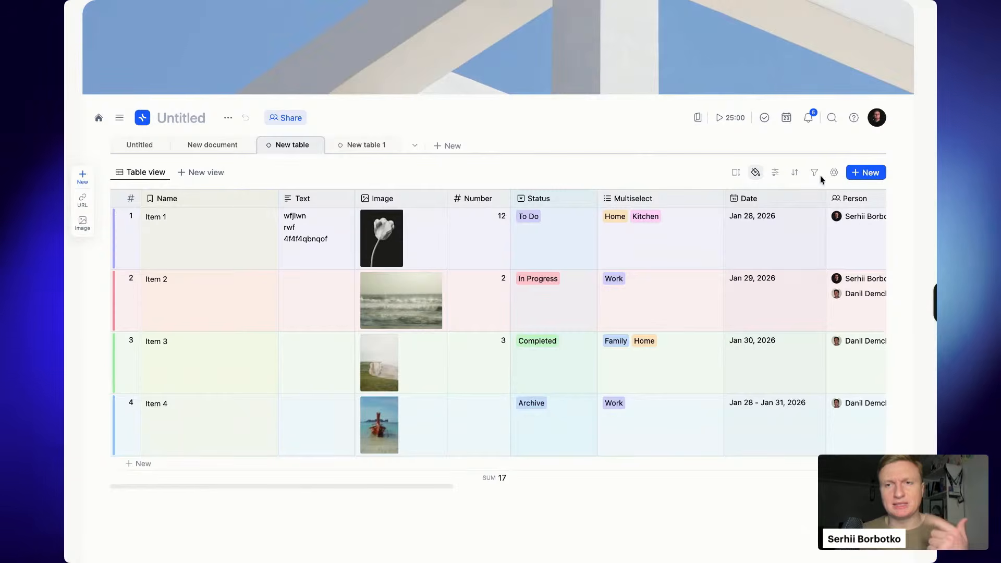
click(833, 173)
drag(409, 199, 217, 202)
- Hide the Multiselect, Person, Checkbox, URL, File, New table 1, Location and Created time columns
click(775, 173)
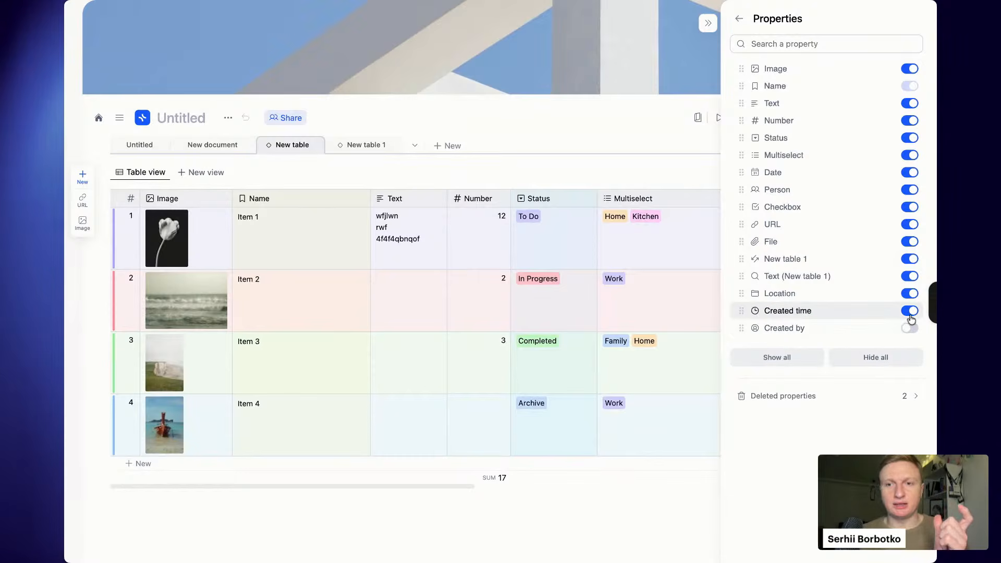
click(912, 313)
click(910, 294)
click(911, 277)
click(912, 258)
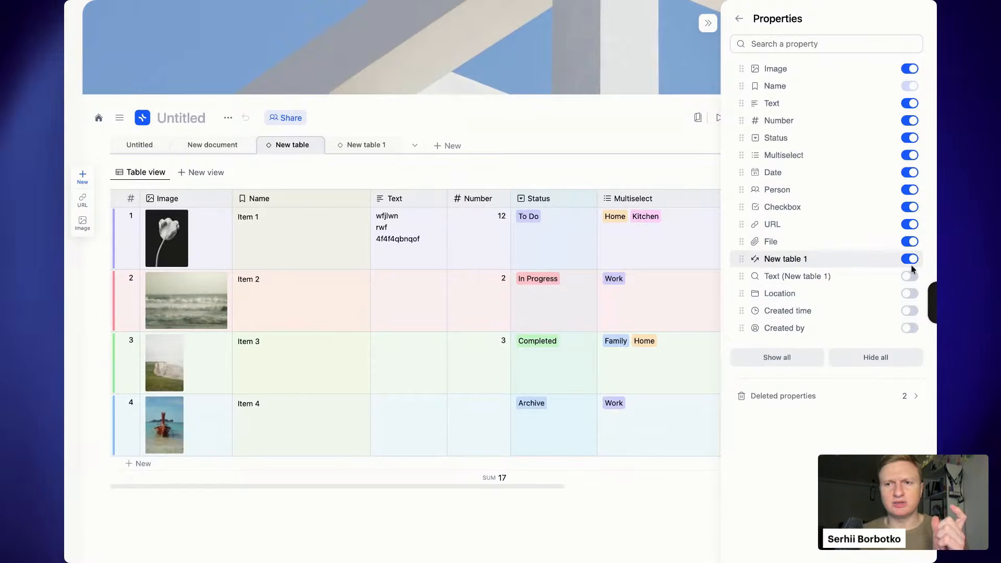
click(911, 242)
click(912, 224)
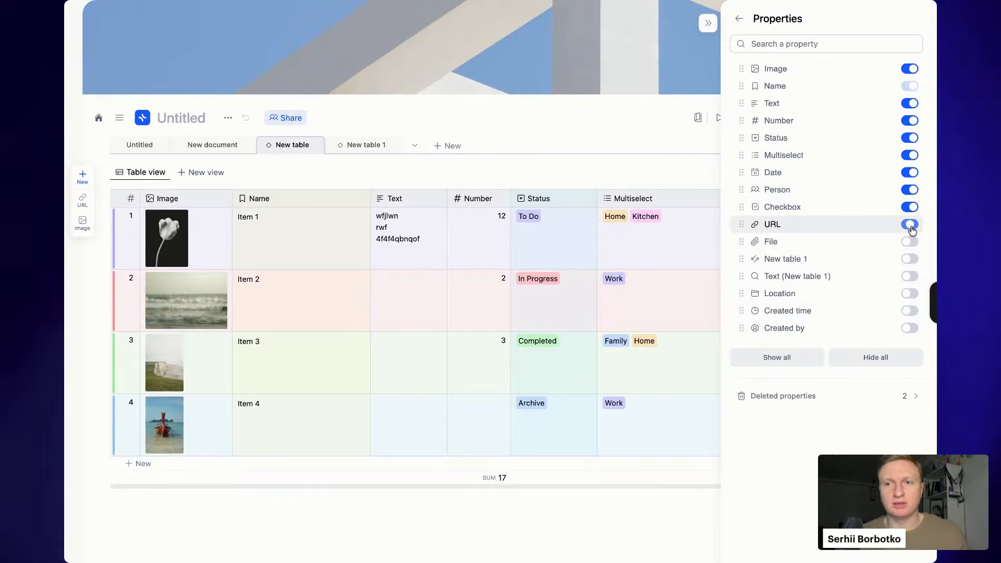
click(912, 207)
click(911, 190)
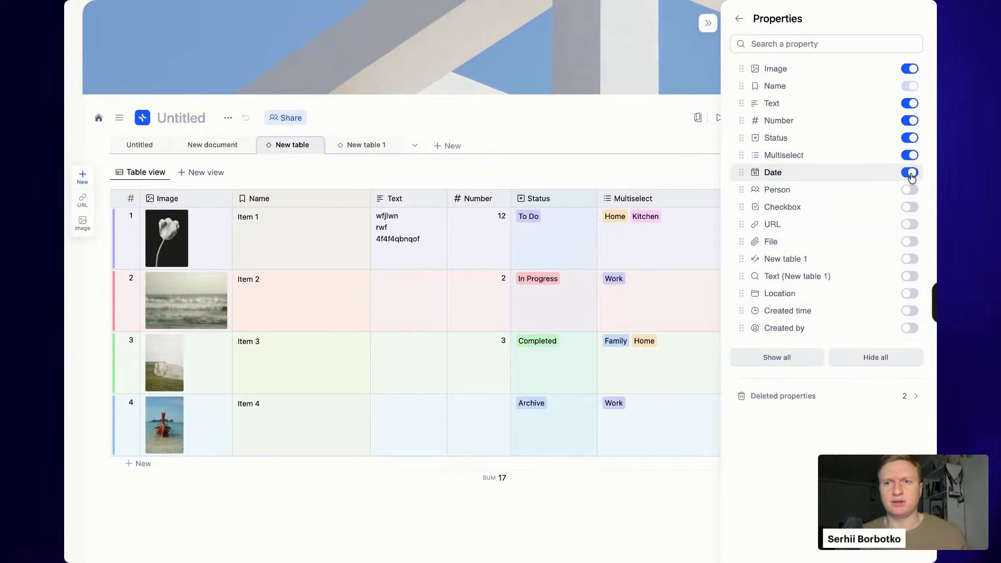
click(911, 173)
click(911, 156)
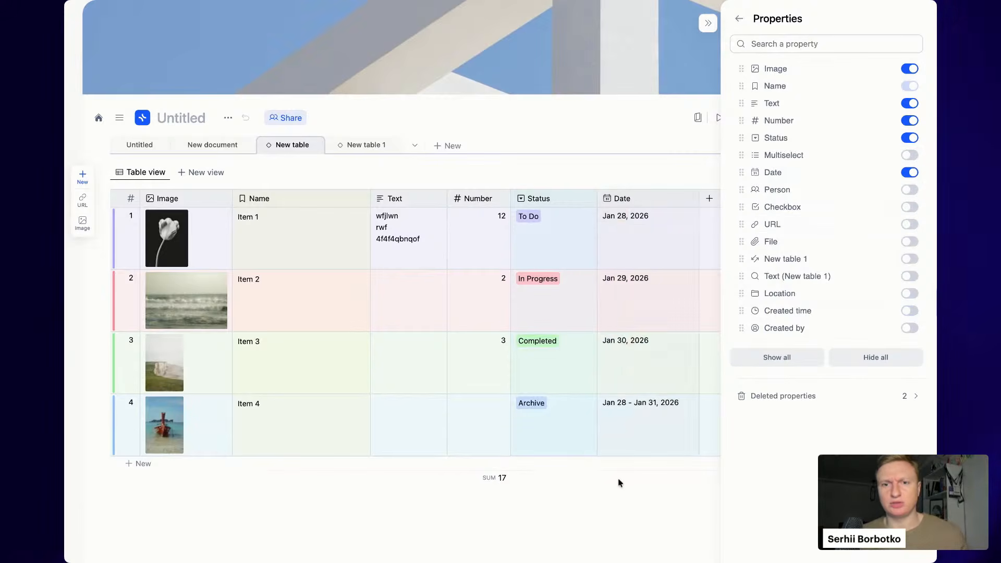
click(617, 482)
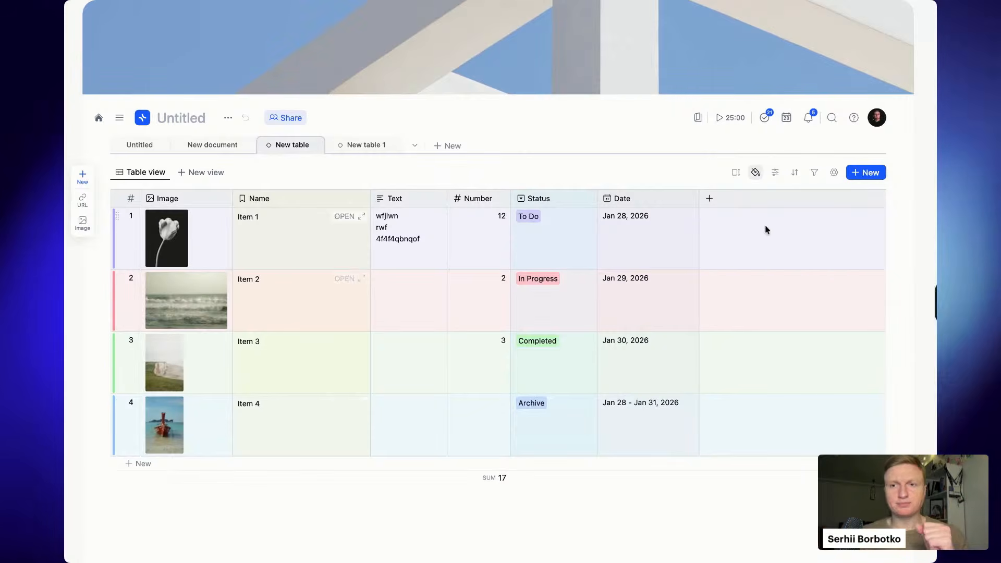
click(796, 173)
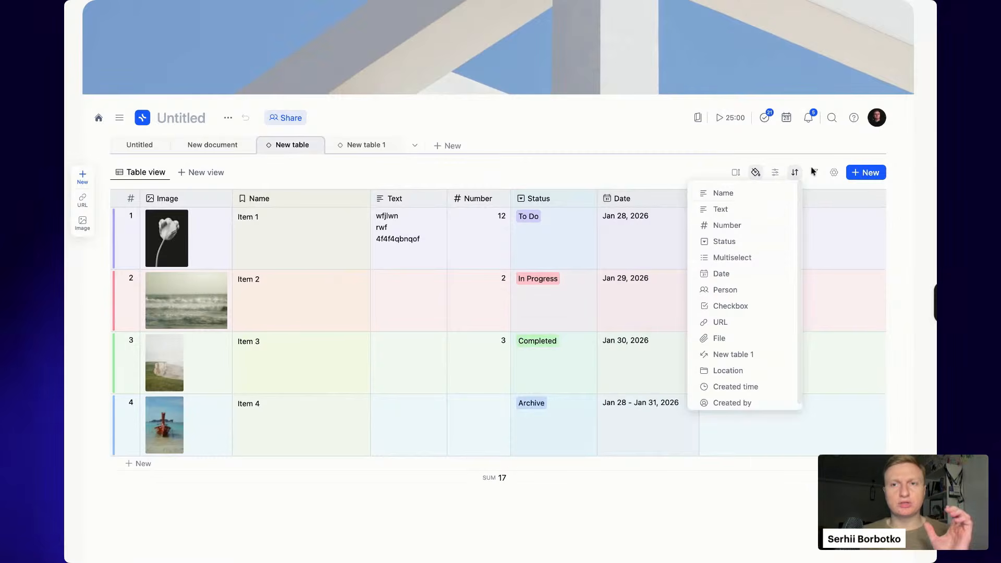
click(819, 186)
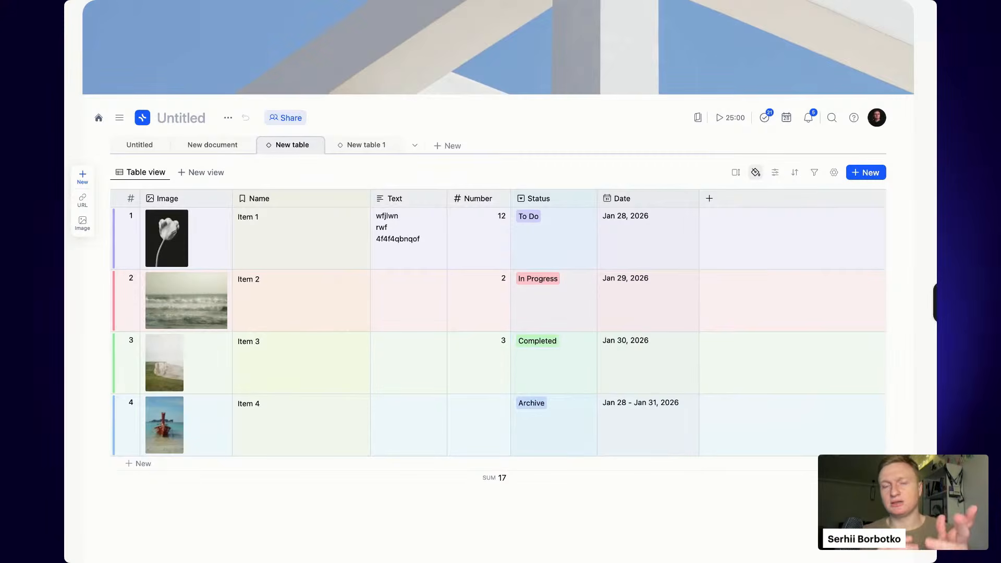
click(795, 173)
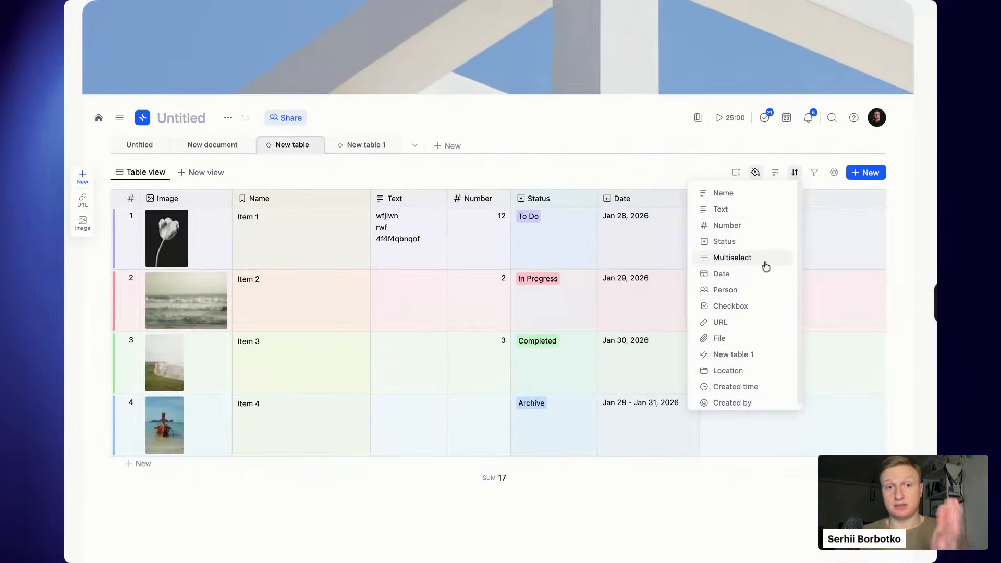
click(737, 273)
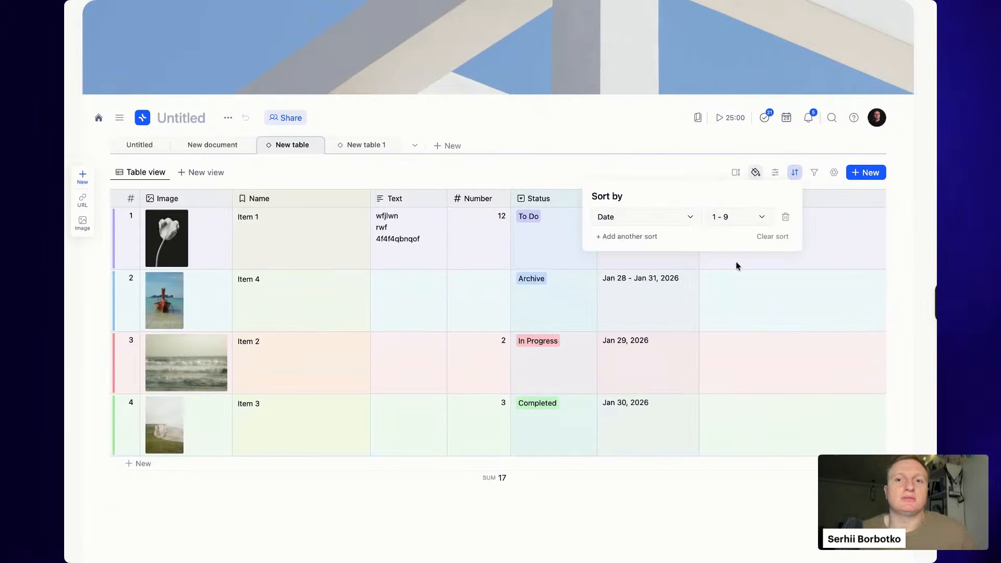
click(741, 222)
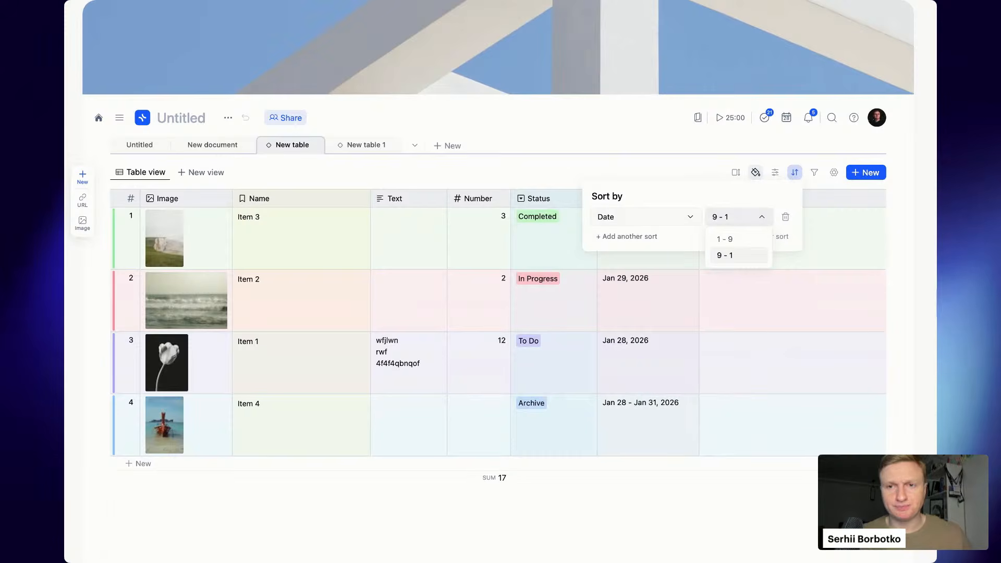
click(785, 216)
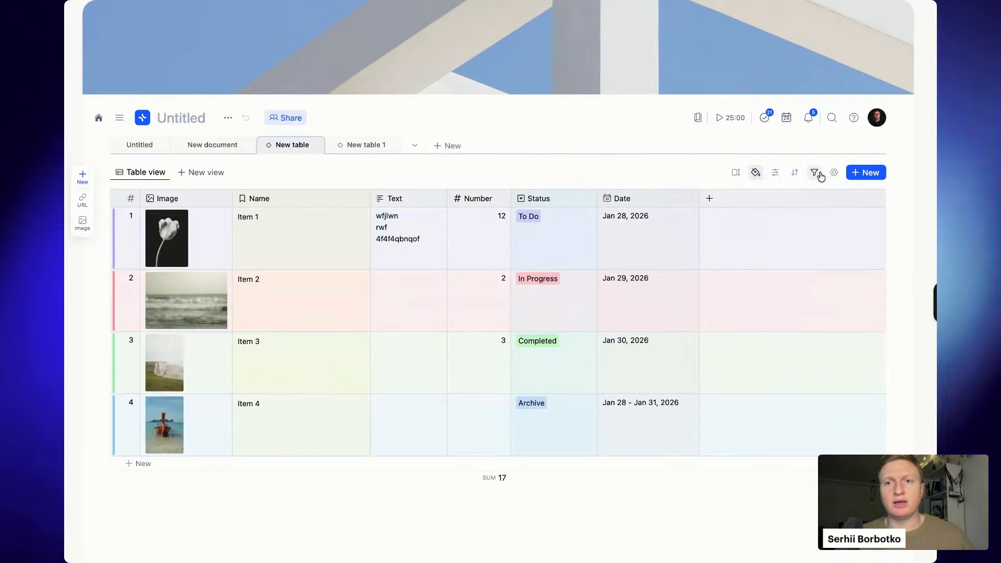
- Filter the table to Status Completed, then delete that filter condition to show all items
click(814, 173)
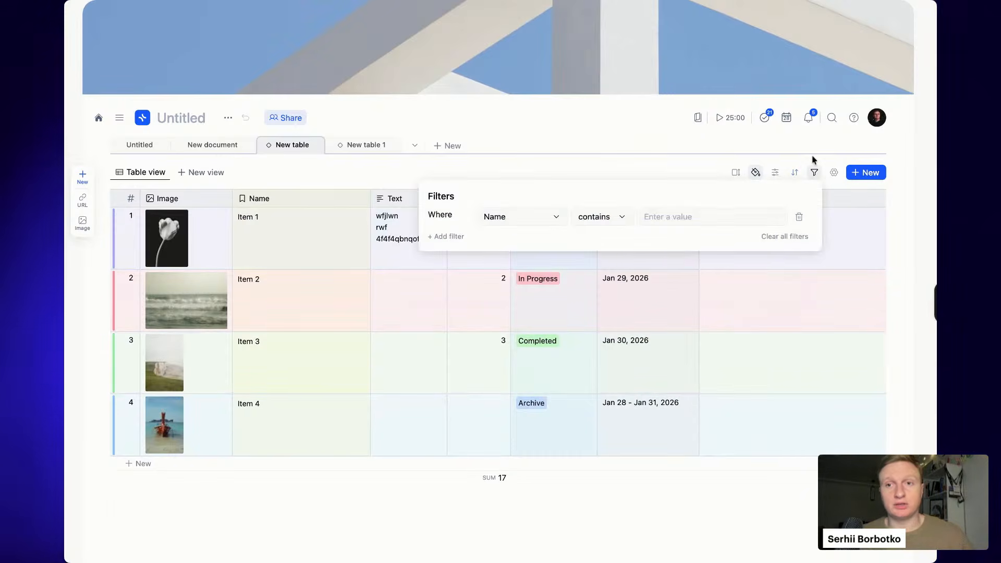
click(538, 220)
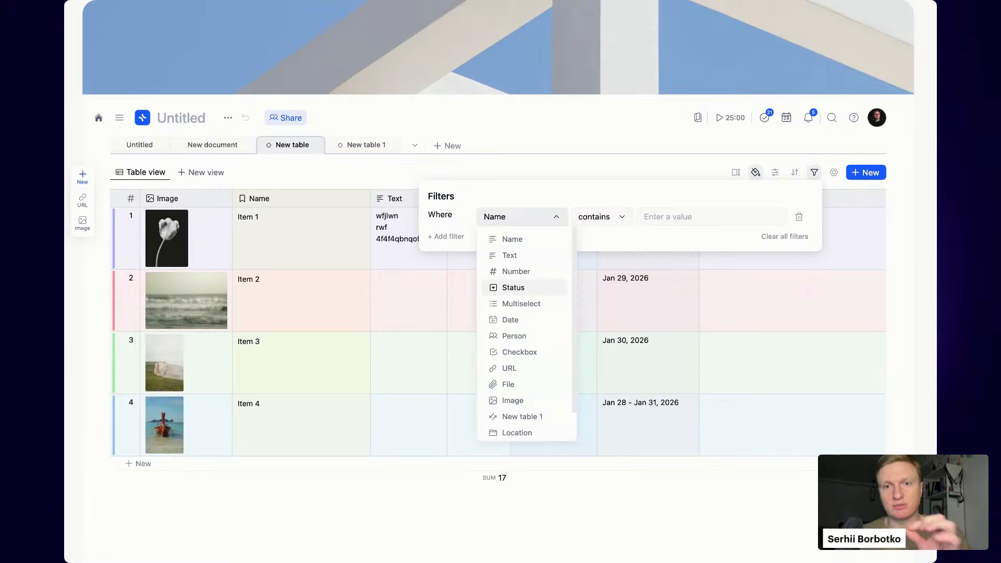
click(527, 288)
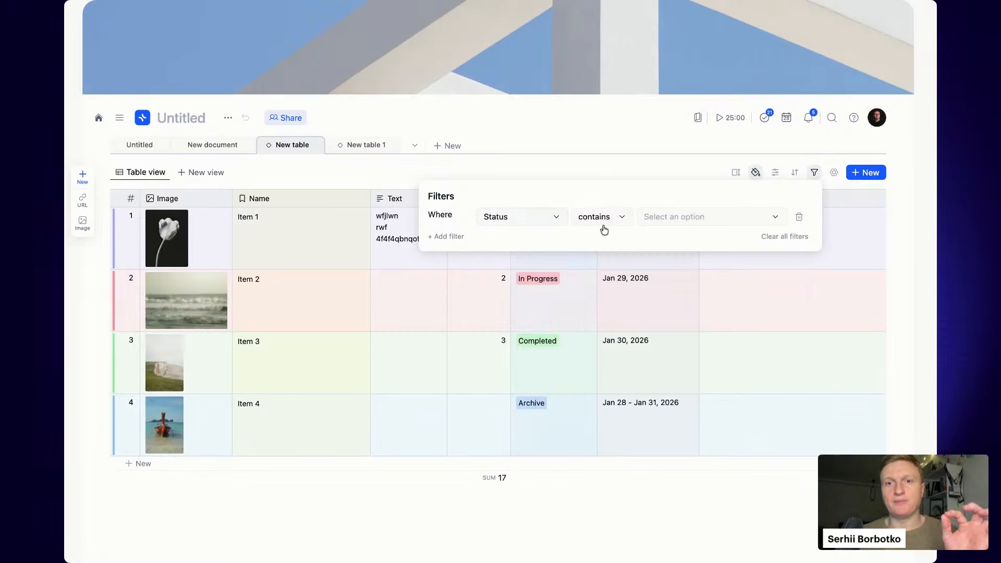
click(672, 222)
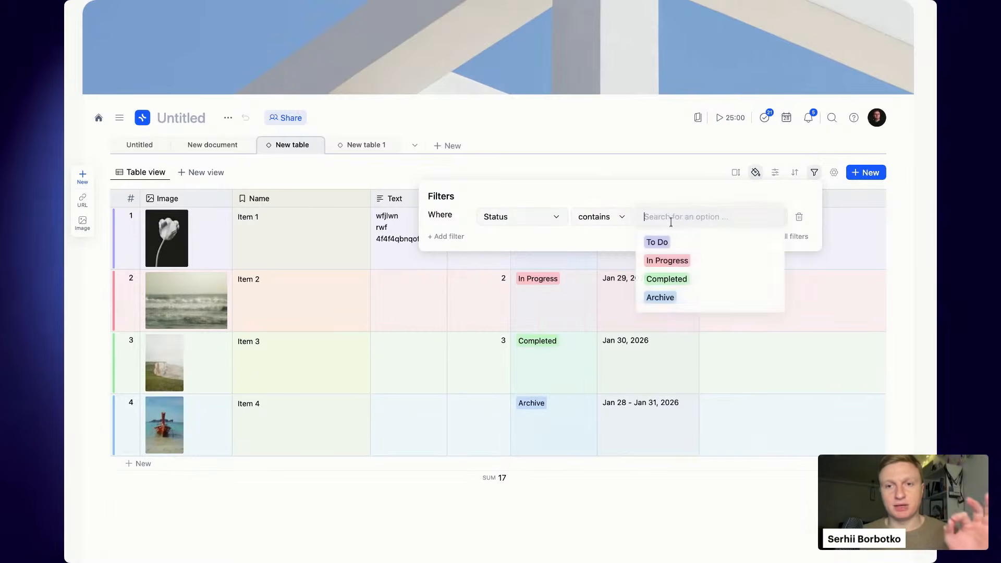
click(694, 281)
click(660, 494)
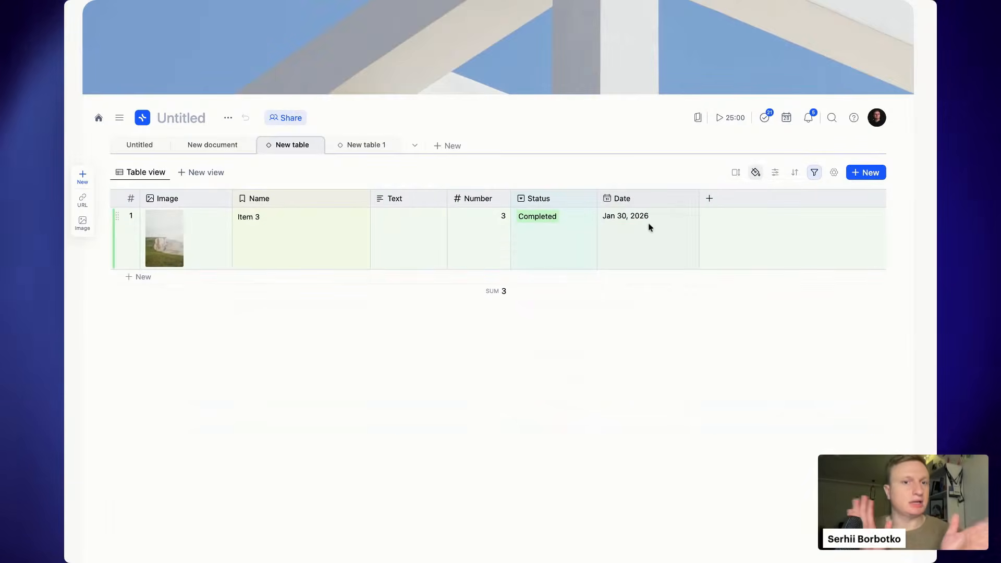
click(816, 174)
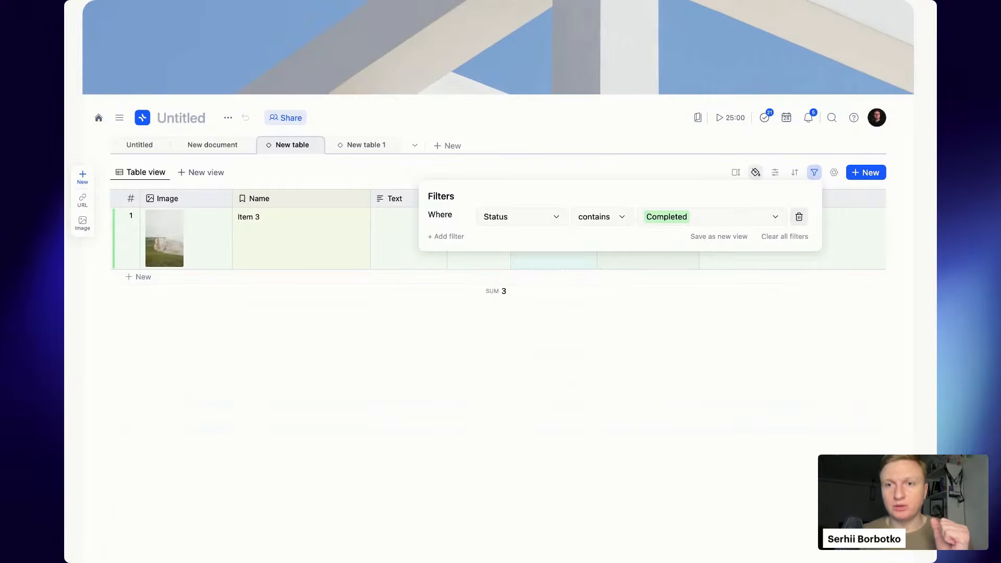
click(799, 217)
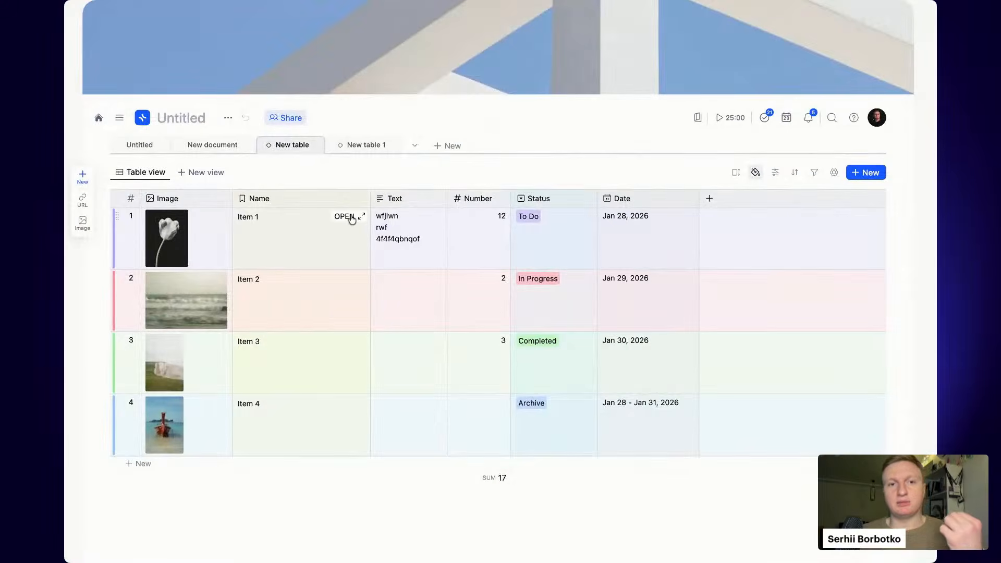
- Open Item 1's record and add a task 'Do it' due Today in its body
click(348, 217)
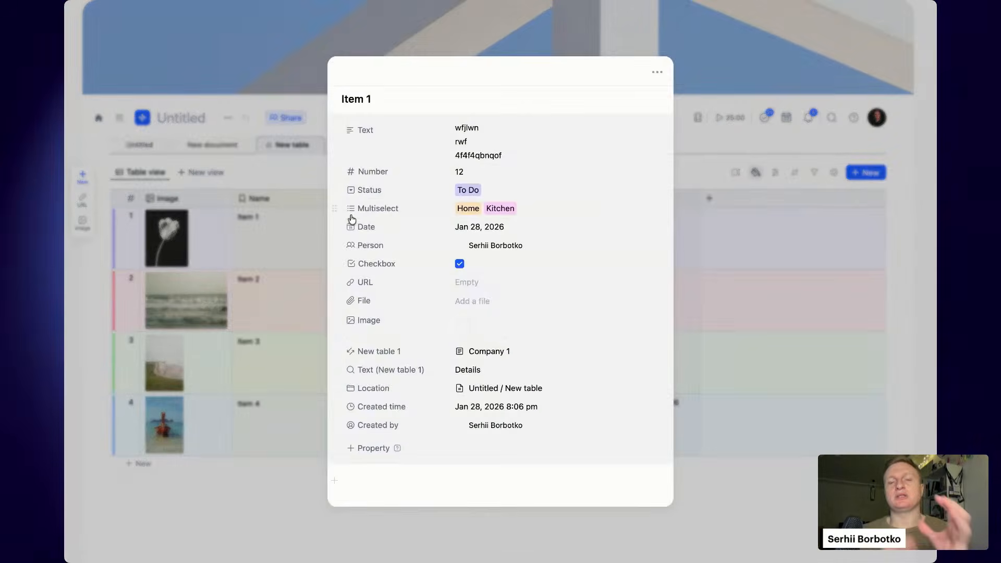
scroll(552, 346, down, 1)
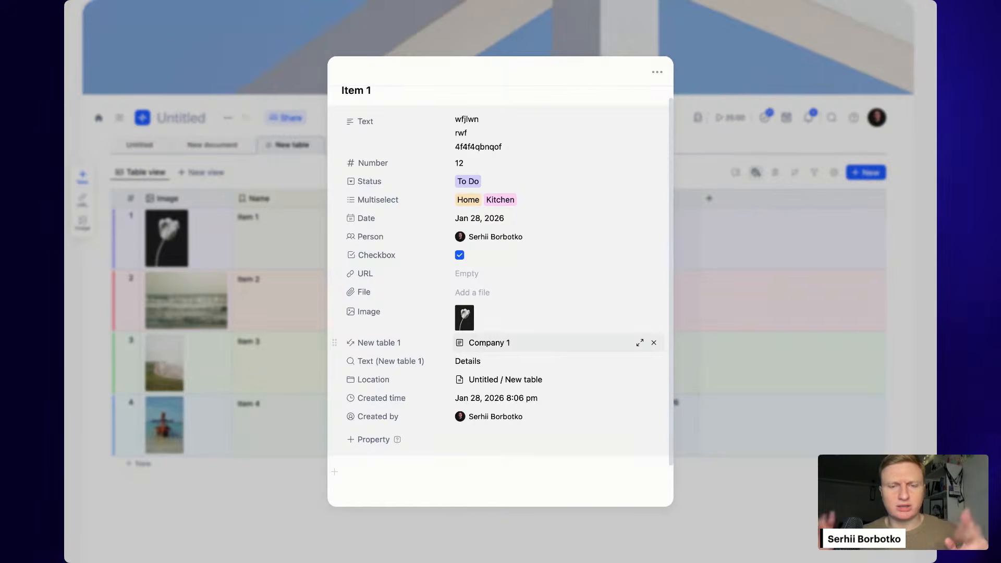
scroll(522, 343, up, 1)
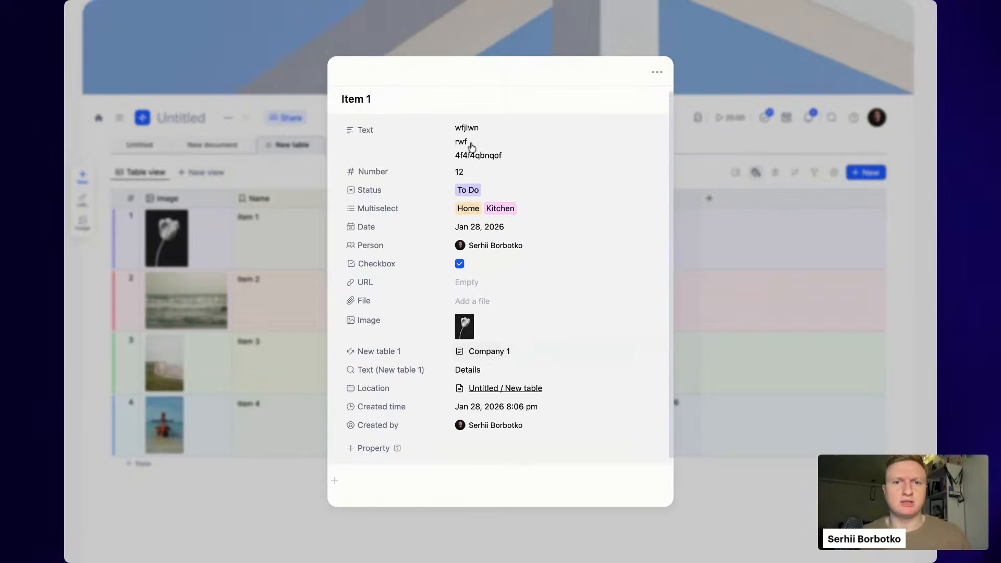
scroll(417, 347, down, 2)
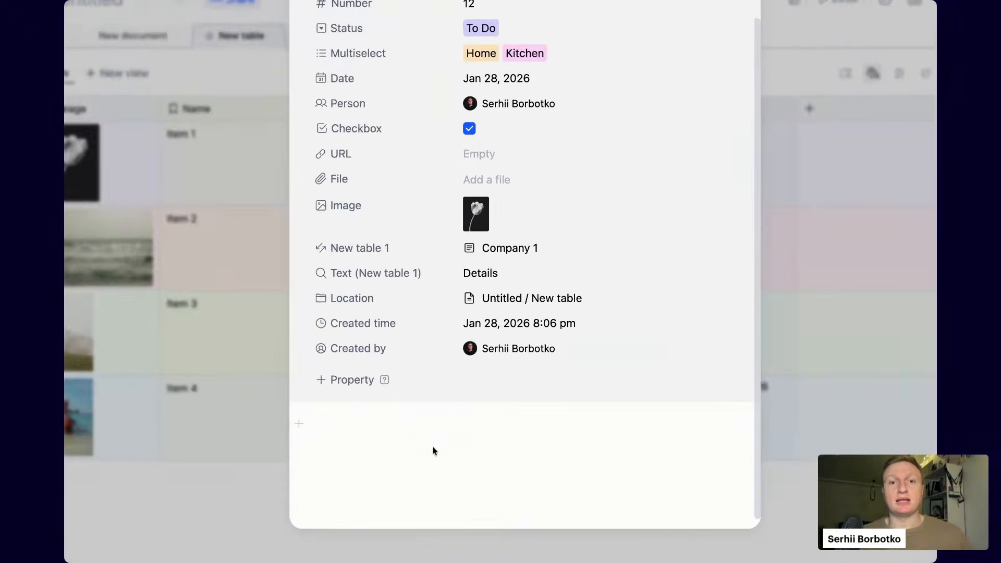
click(433, 447)
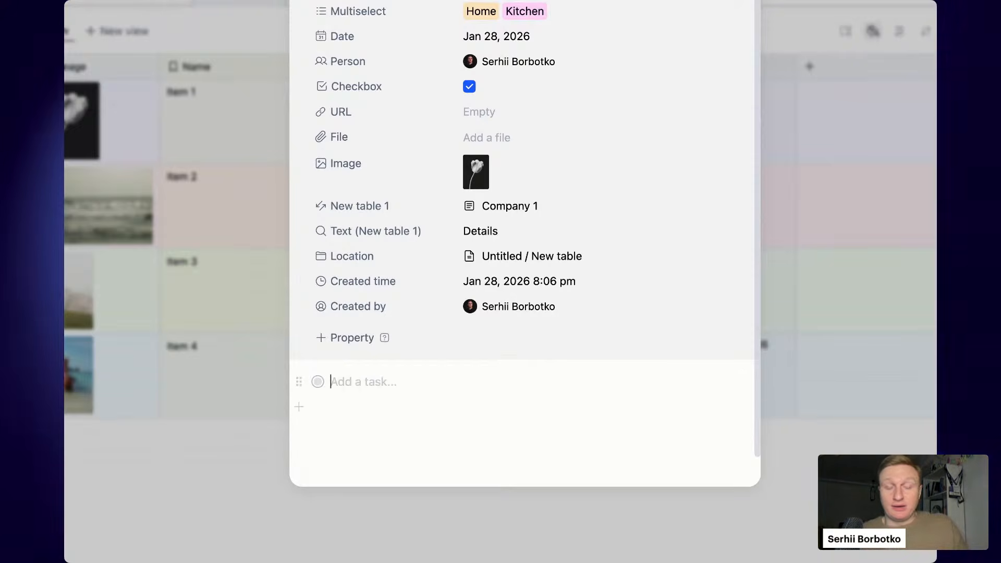
text(T)
key(BackSpace)
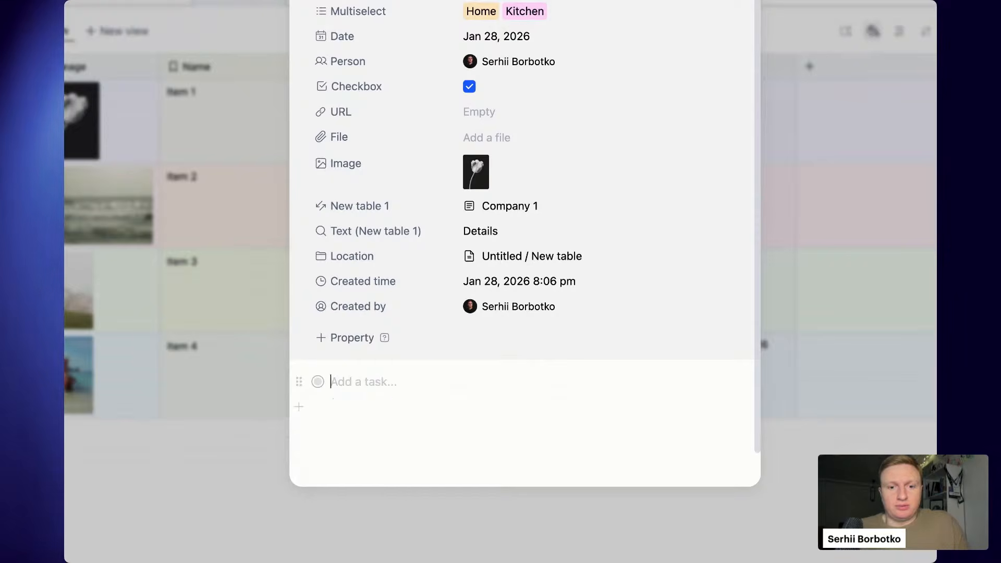
text(Do it)
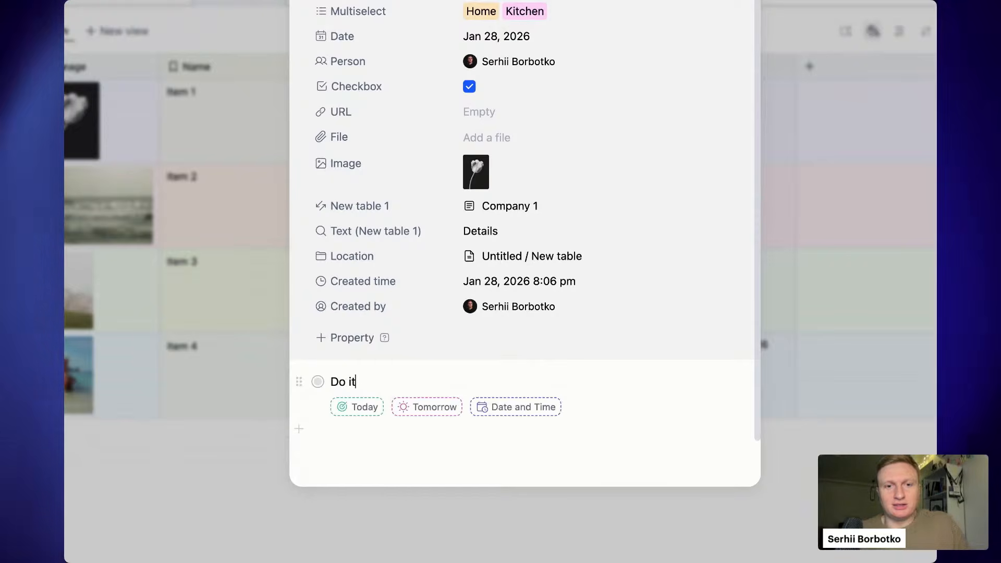
click(367, 407)
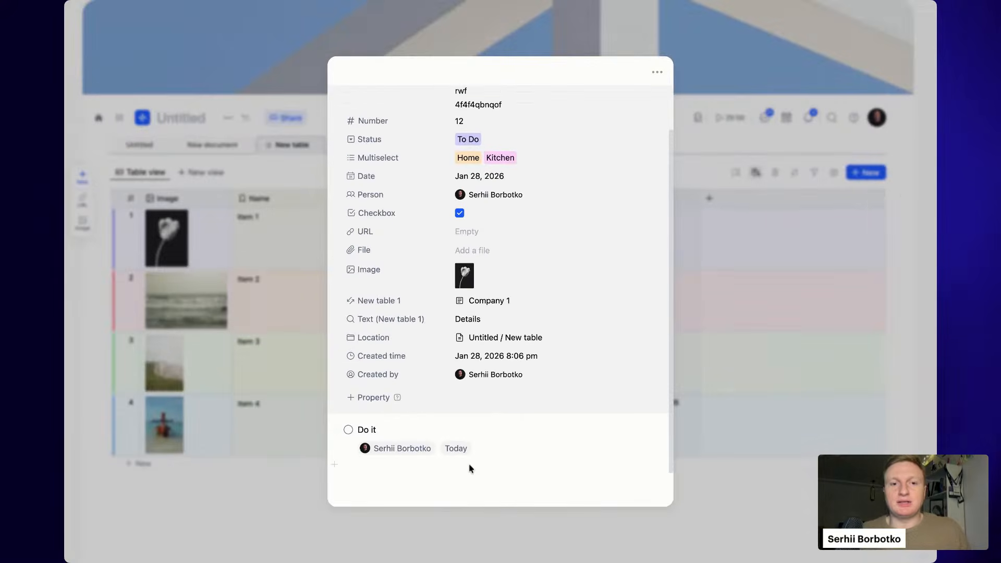
click(469, 465)
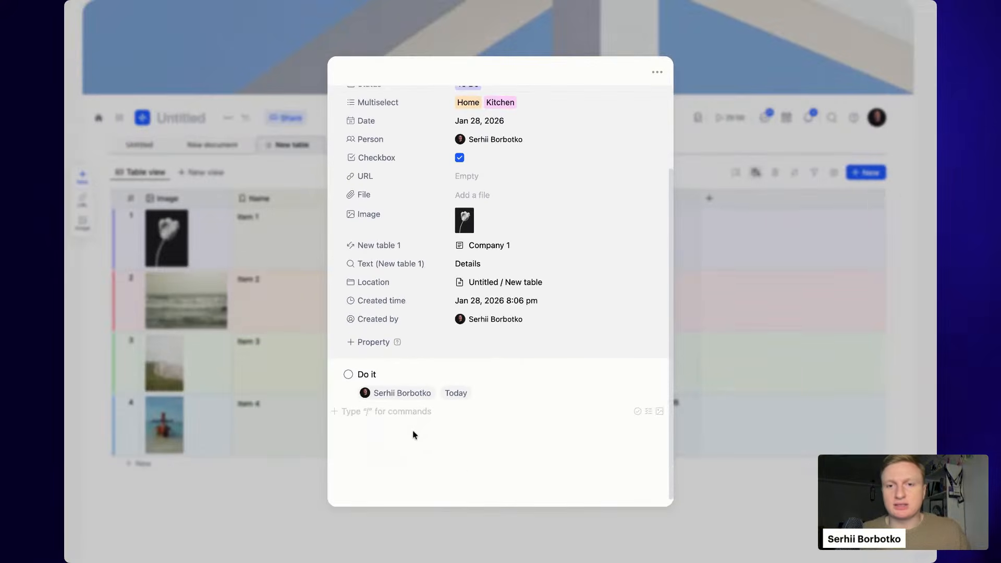
- Expand the Test line into a note and type 'fw' inside it
click(335, 412)
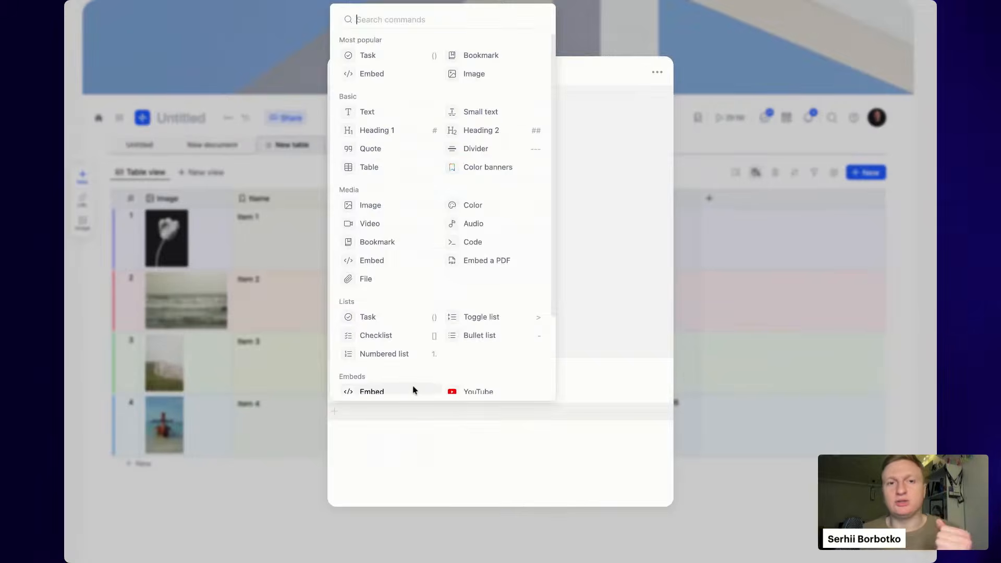
scroll(413, 388, down, 1)
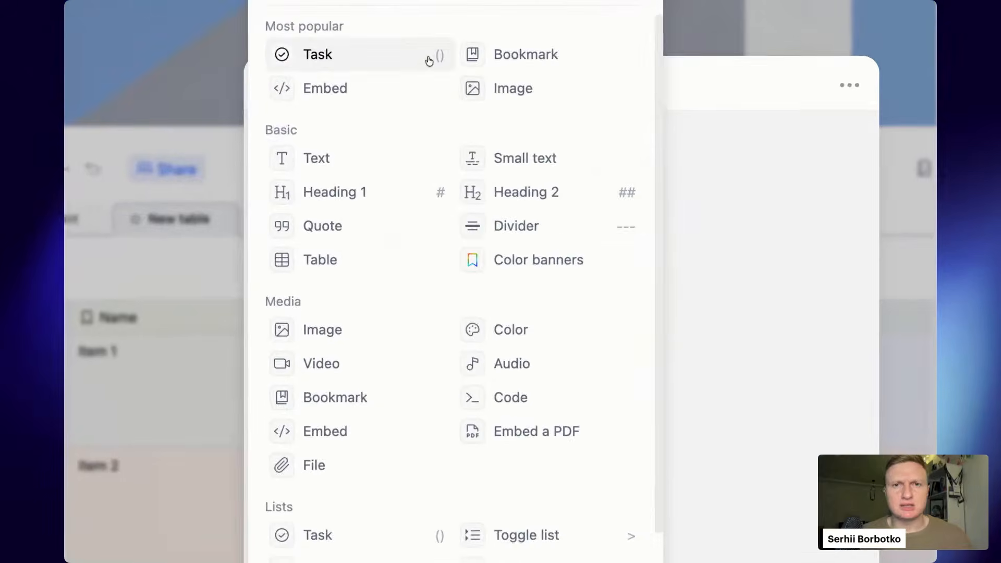
scroll(542, 295, down, 4)
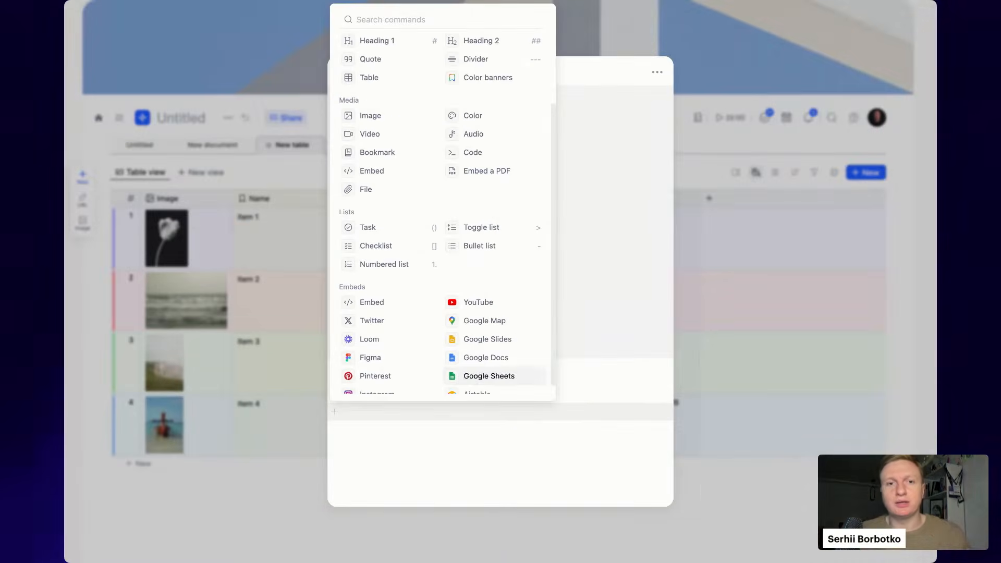
click(513, 465)
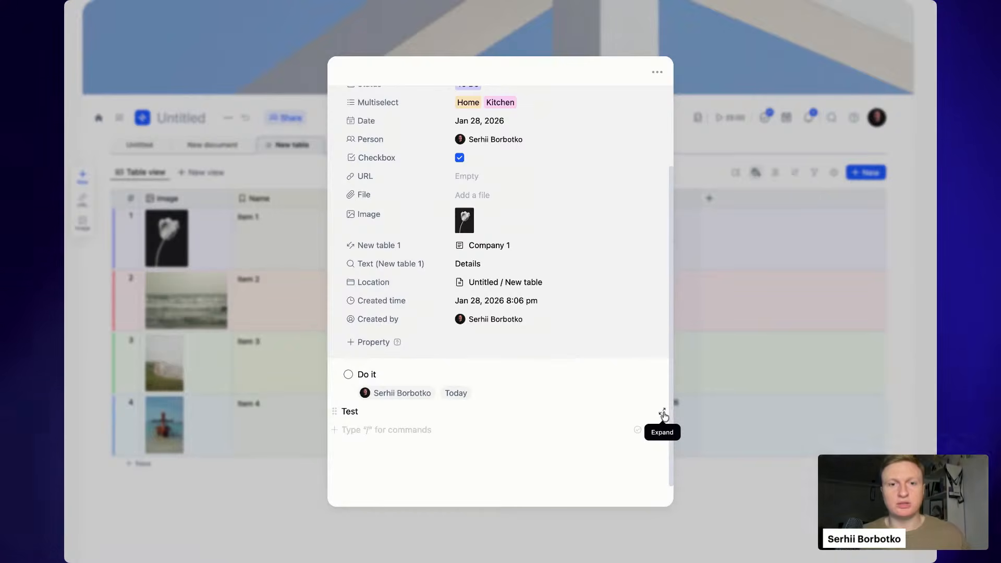
click(662, 414)
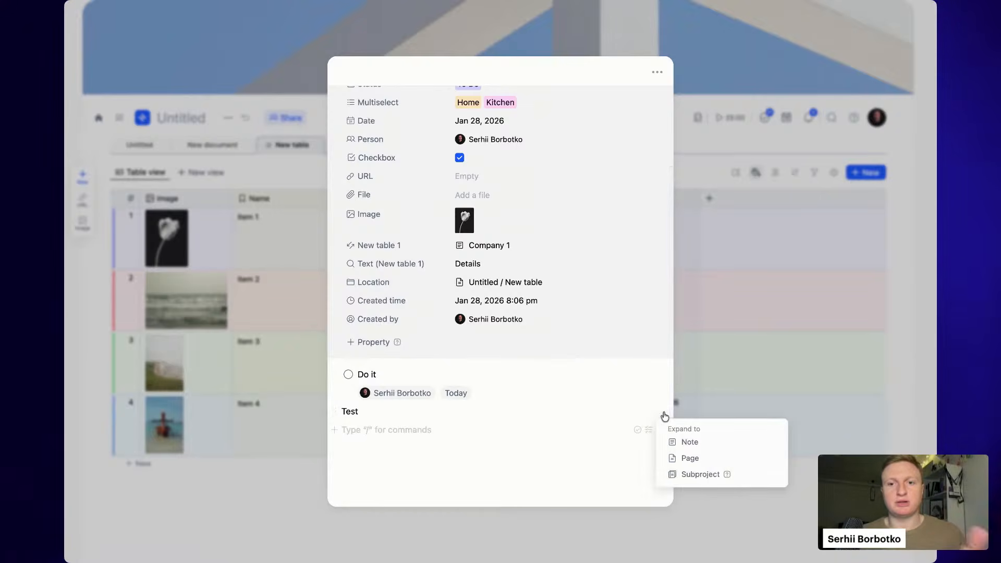
click(691, 442)
click(490, 117)
text(fw)
key(Return)
click(853, 249)
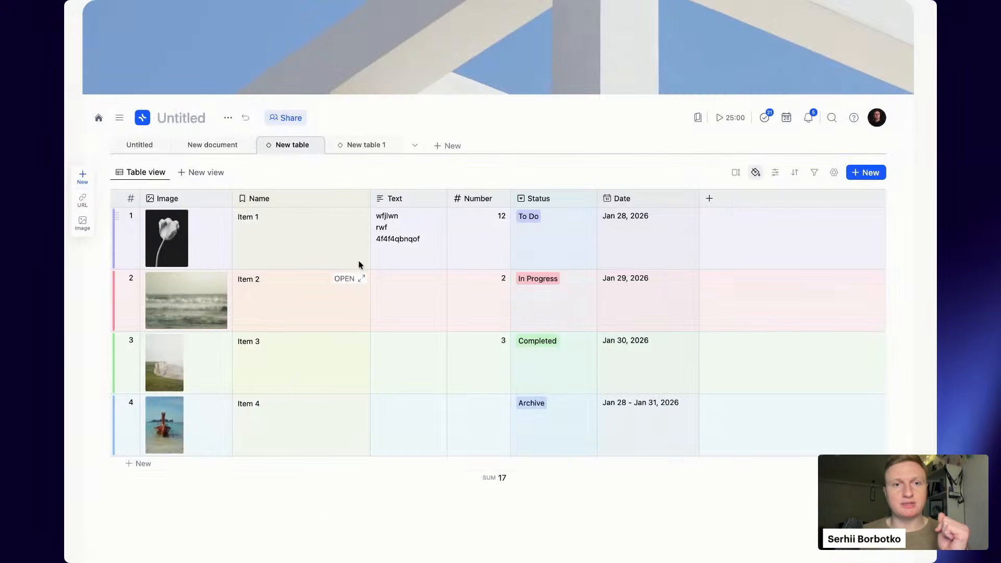
- Reopen Item 1 and add lines 'dasasdsadsa' and 'adsdsa' below the Test block
click(347, 220)
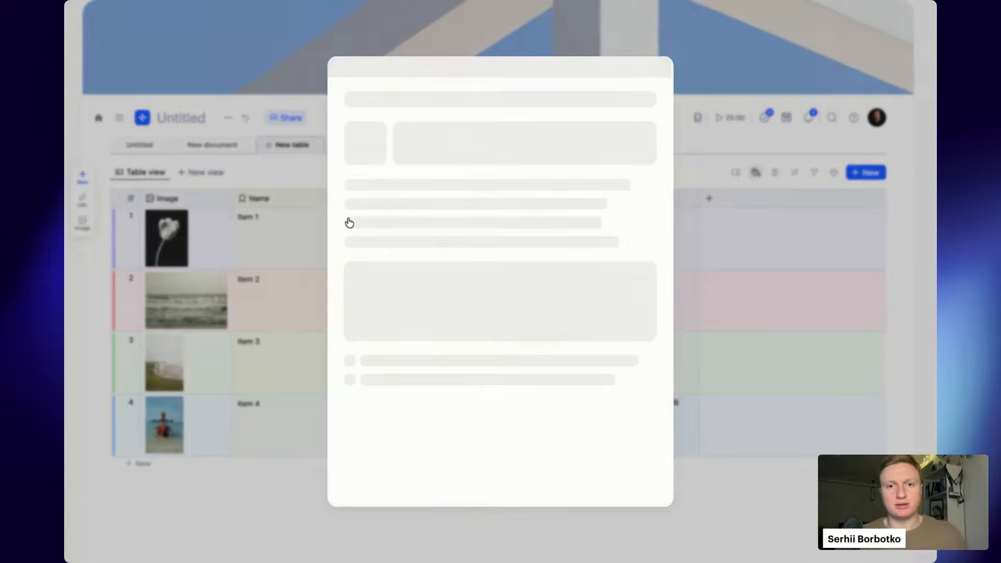
scroll(564, 338, down, 2)
click(462, 458)
text(dasasdsadsa)
key(Return)
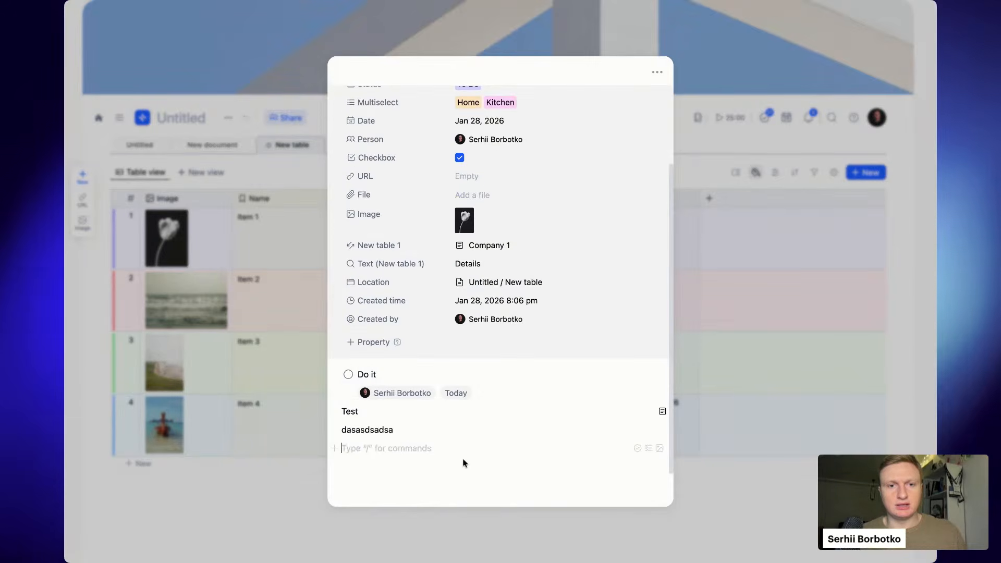
text(adsdsa)
key(Return)
- Type 'das' on the new line, then close Item 1's record back to the table
text(das)
click(822, 346)
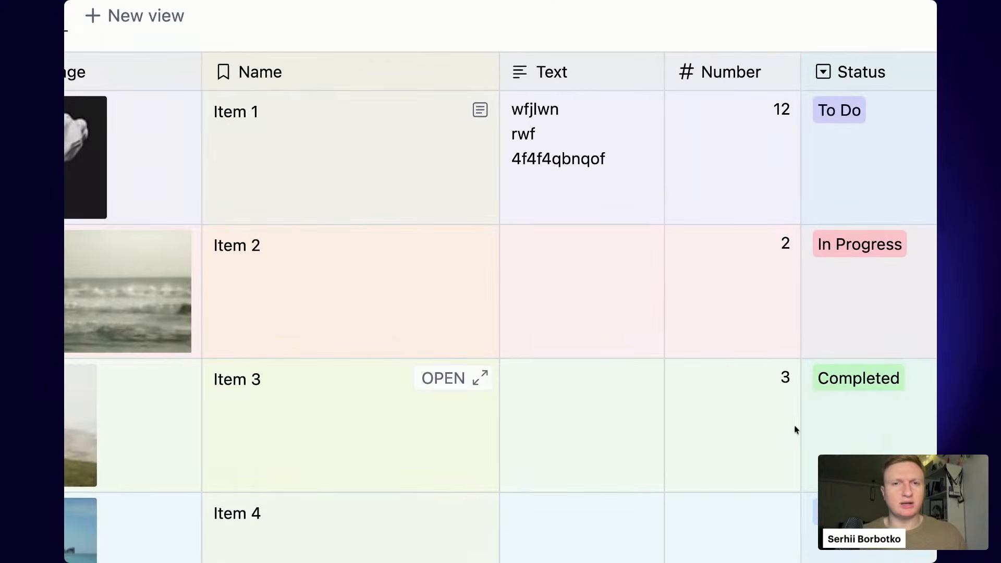
scroll(728, 368, left, 3)
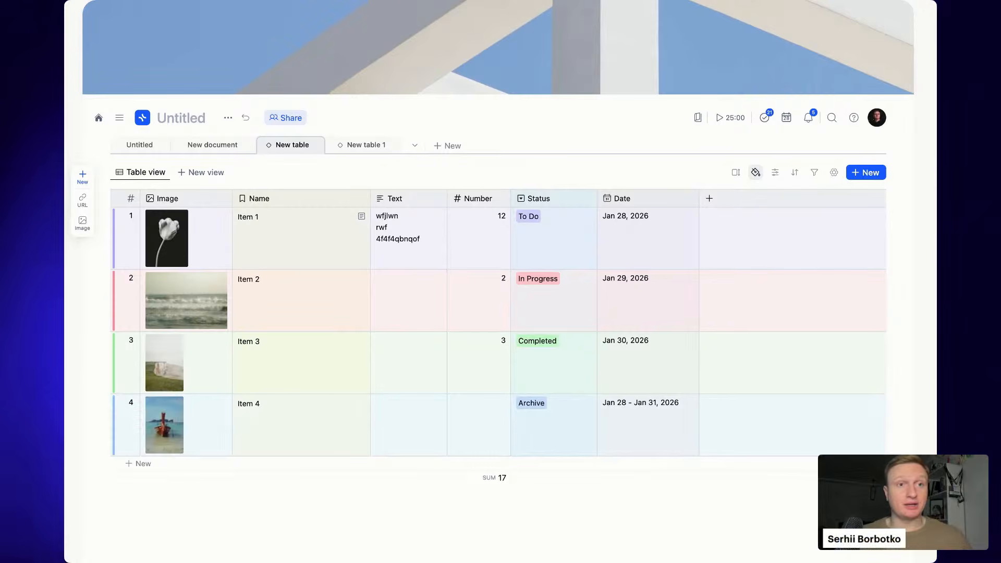
- In the table's view settings, keep the row height at Extra tall
click(815, 174)
click(814, 172)
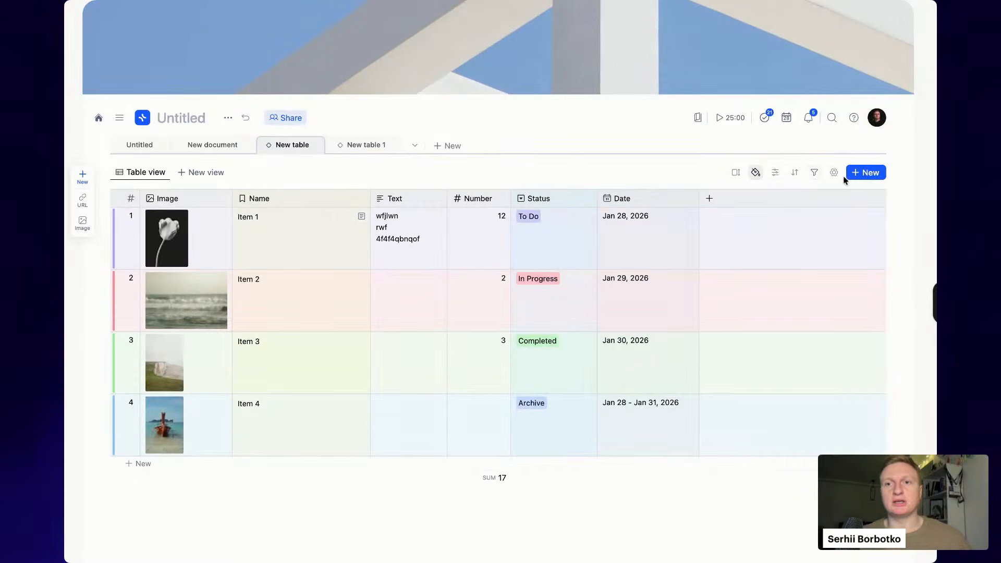
click(835, 174)
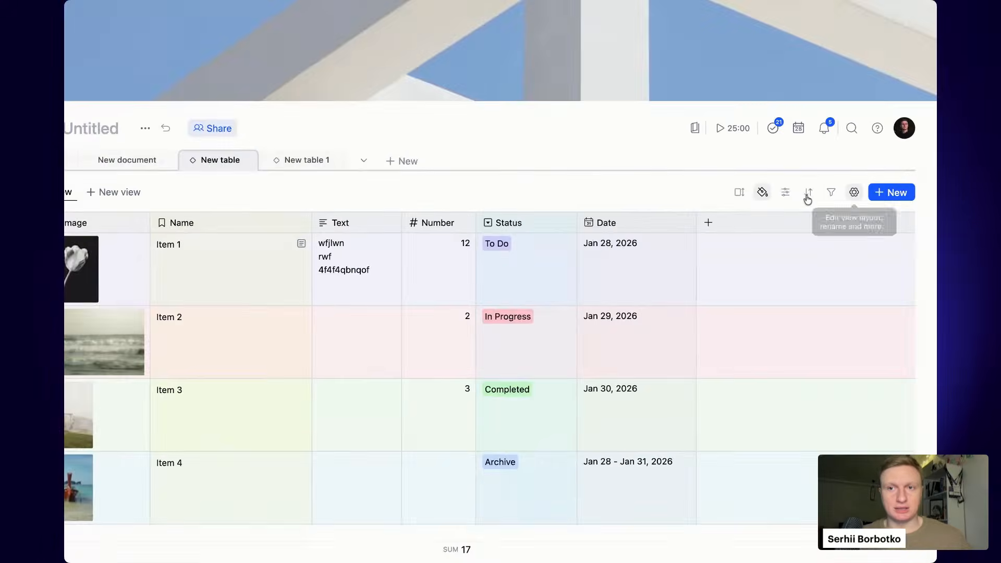
click(854, 192)
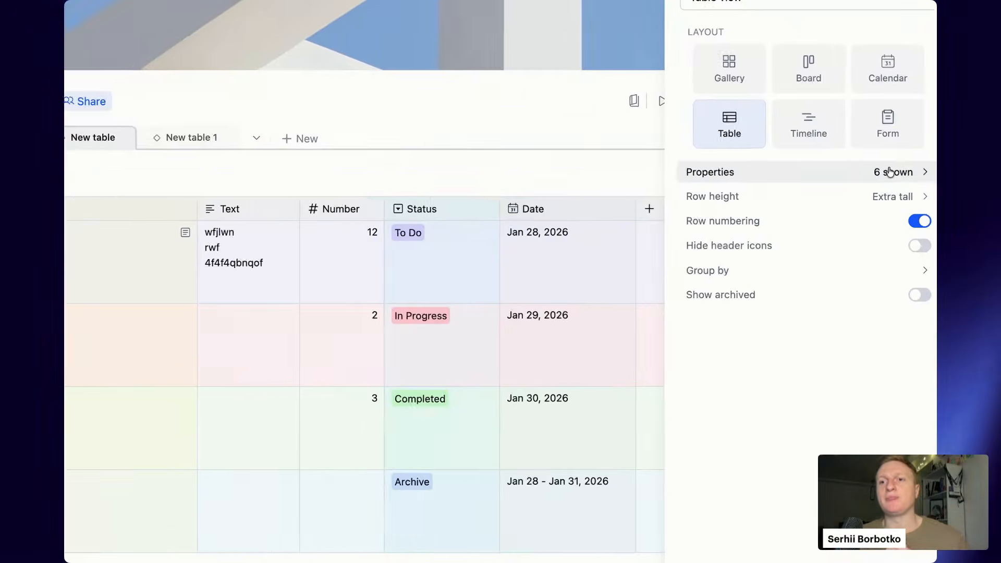
click(891, 172)
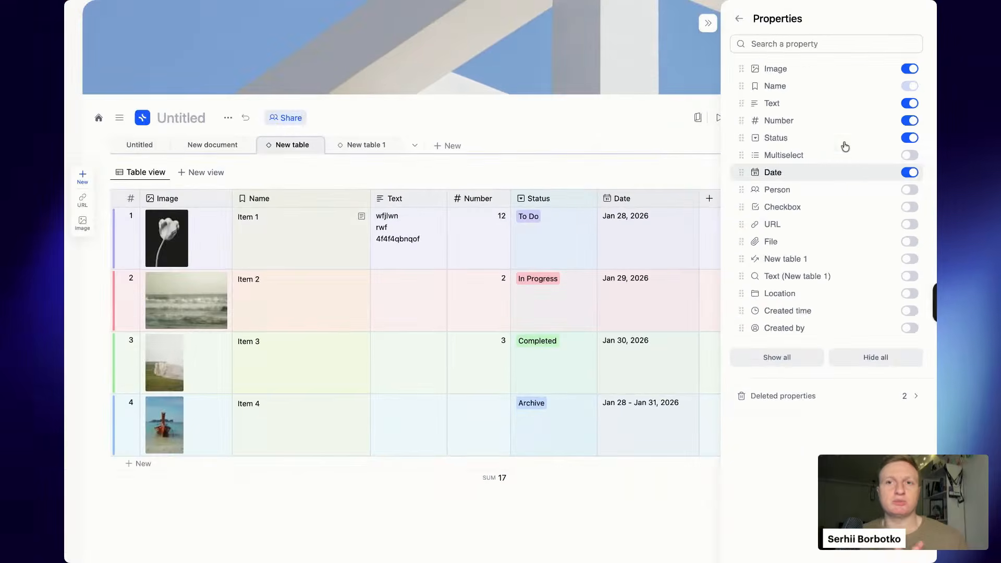
click(739, 21)
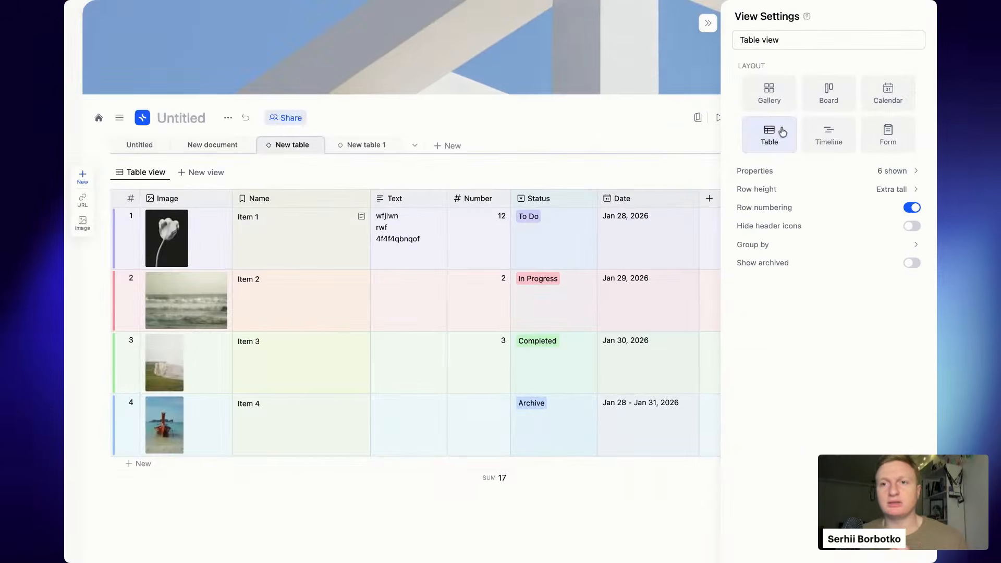
click(861, 194)
click(856, 342)
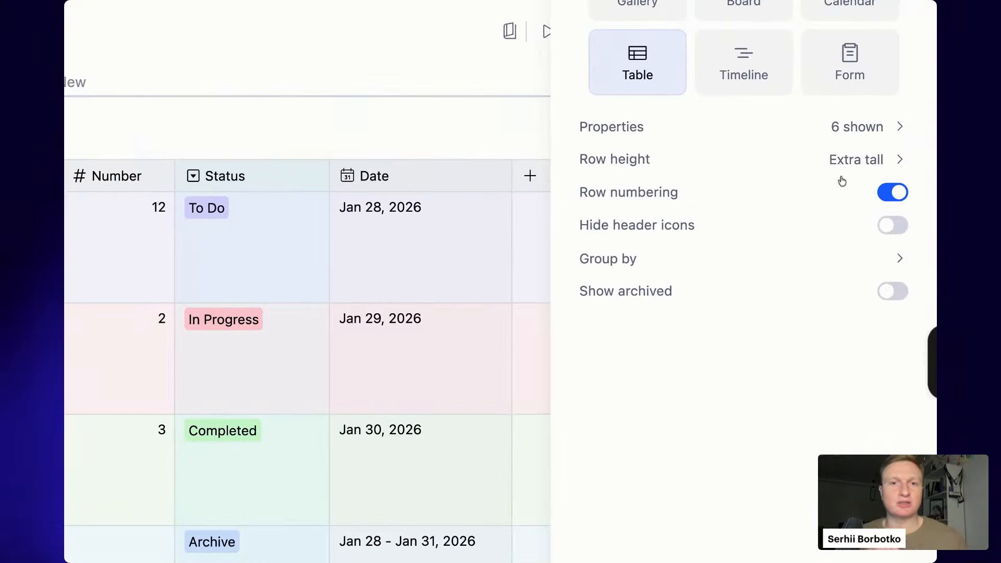
- Turn on row numbering and toggle Hide header icons on then back off
click(898, 193)
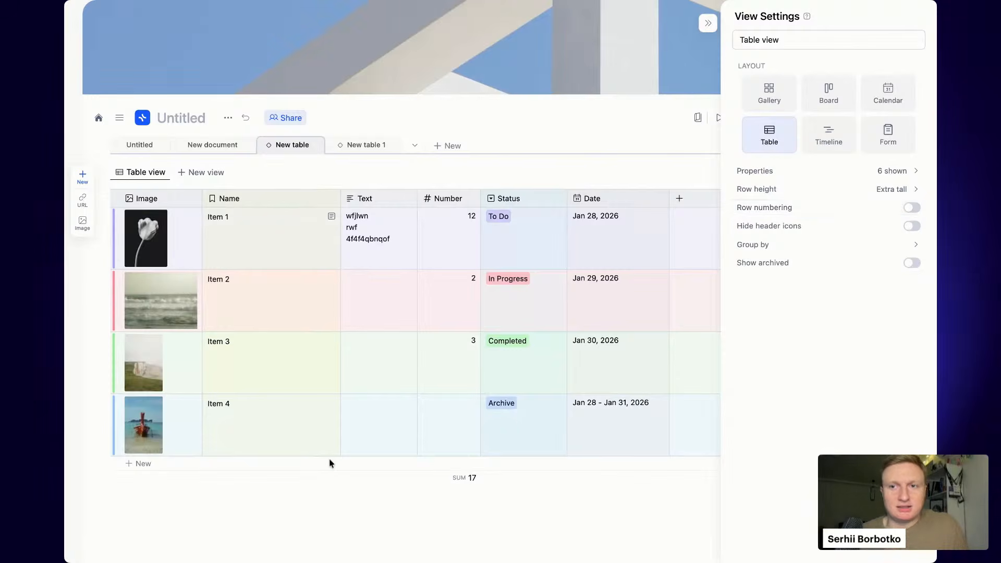
click(913, 209)
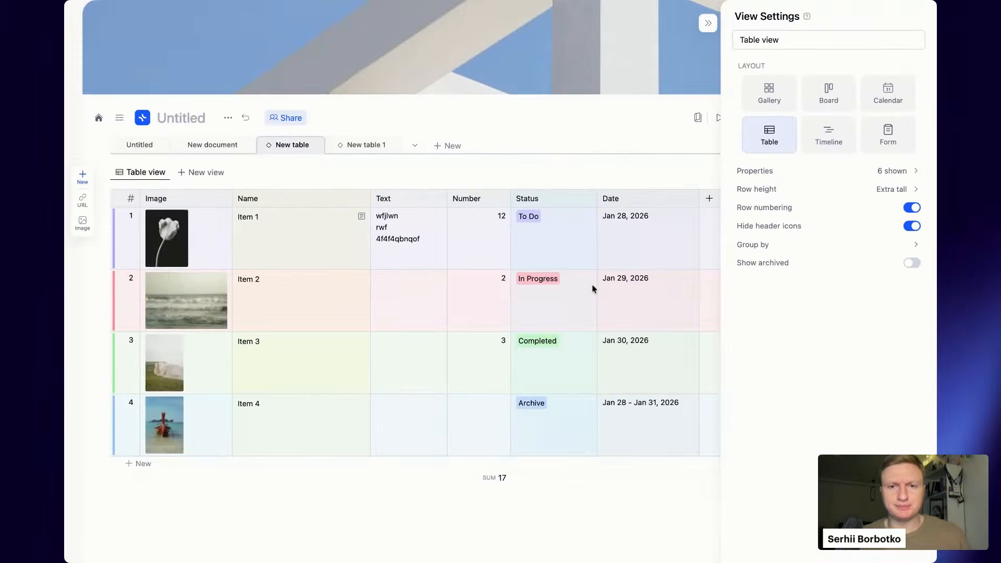
click(912, 227)
click(911, 227)
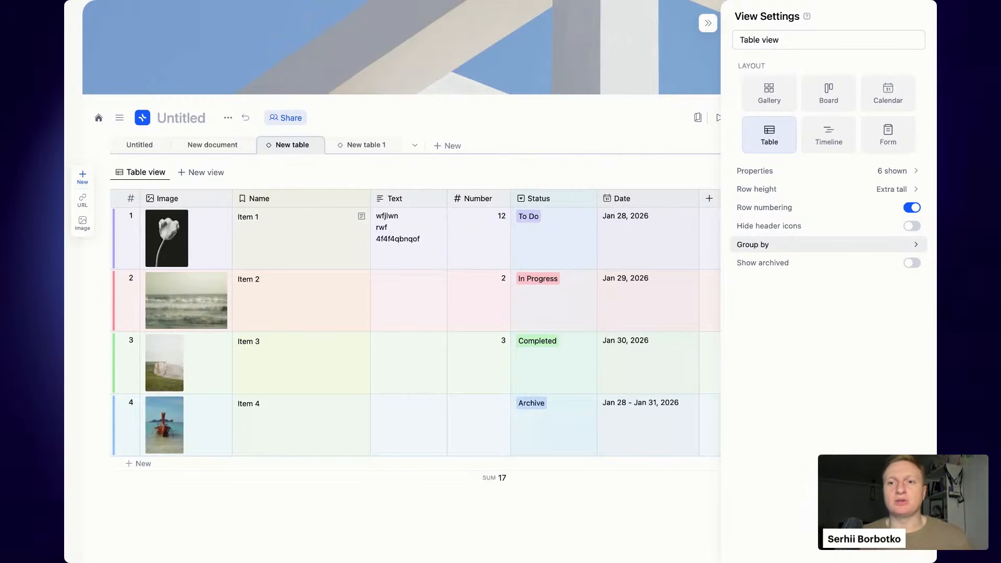
- Group rows by Status into To Do, In Progress, Completed and Archive sections
click(887, 245)
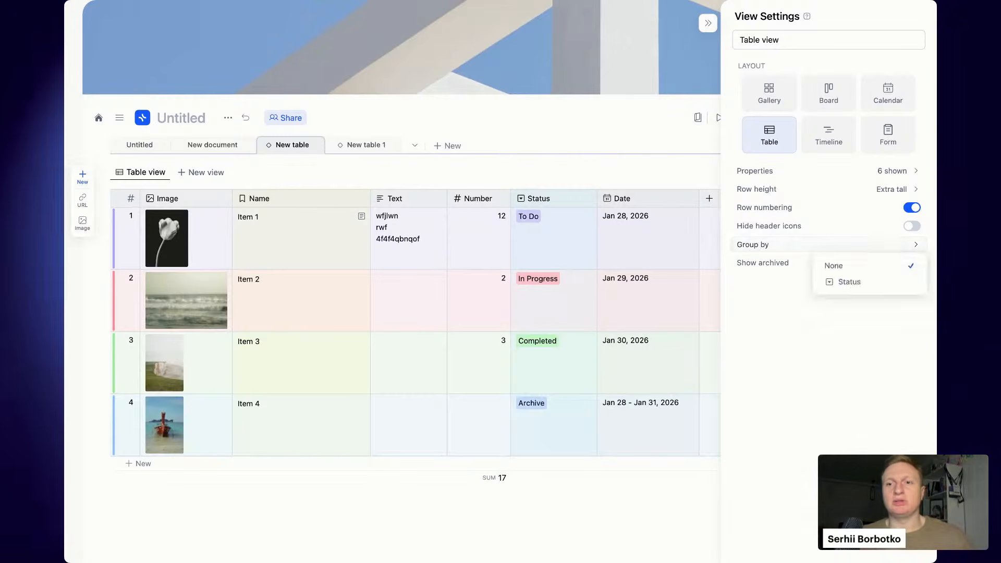
click(894, 283)
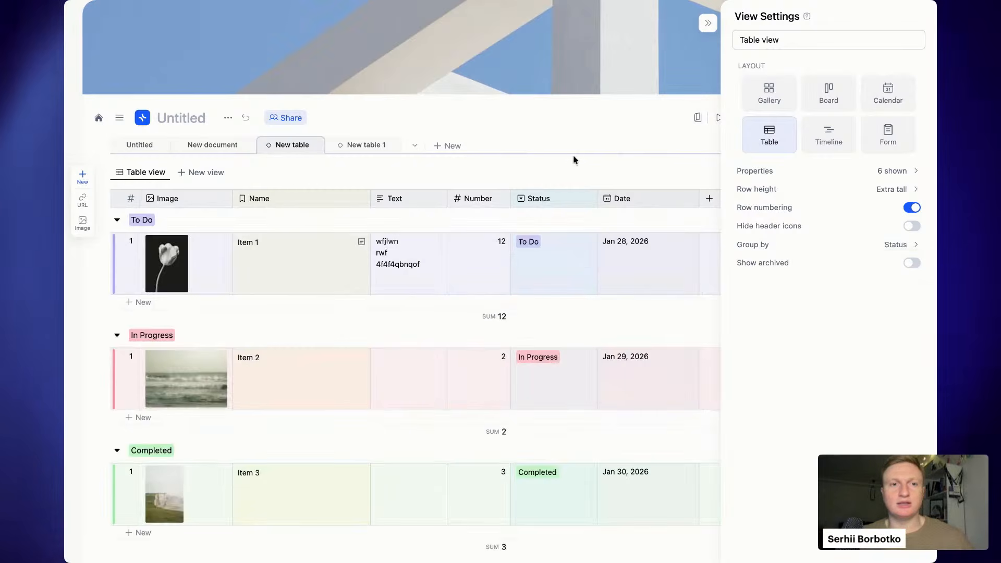
click(708, 23)
scroll(581, 219, down, 3)
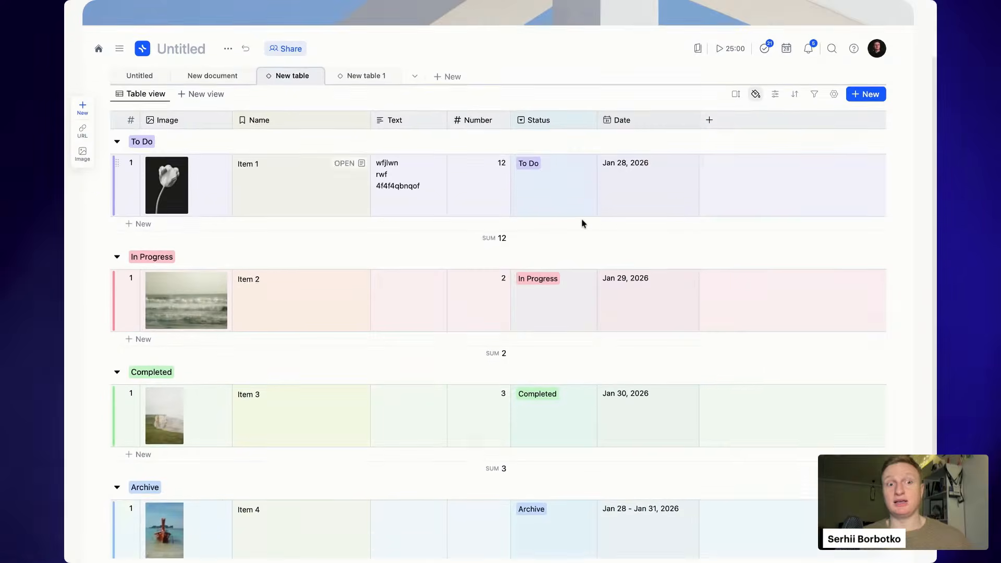
scroll(583, 223, up, 3)
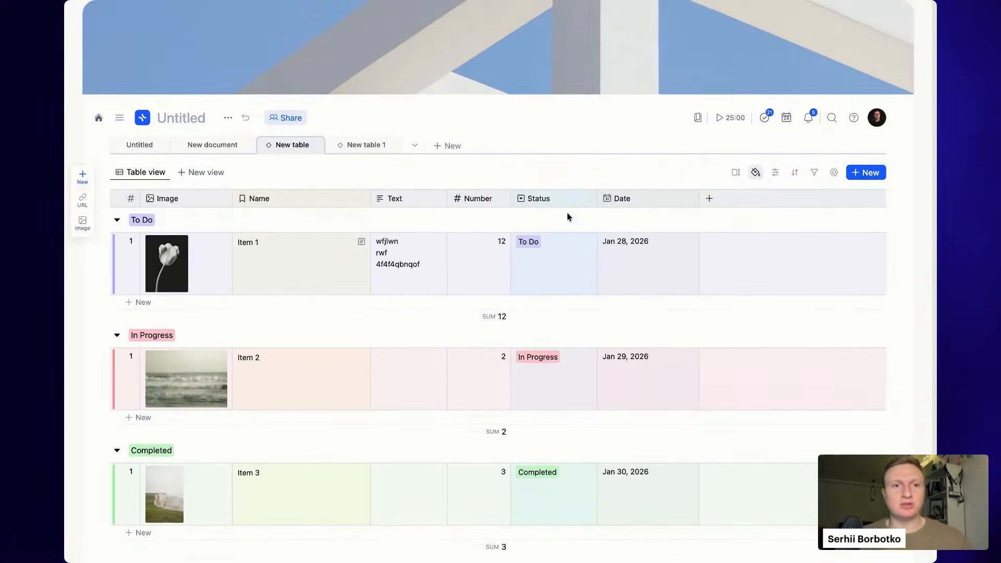
scroll(319, 420, down, 3)
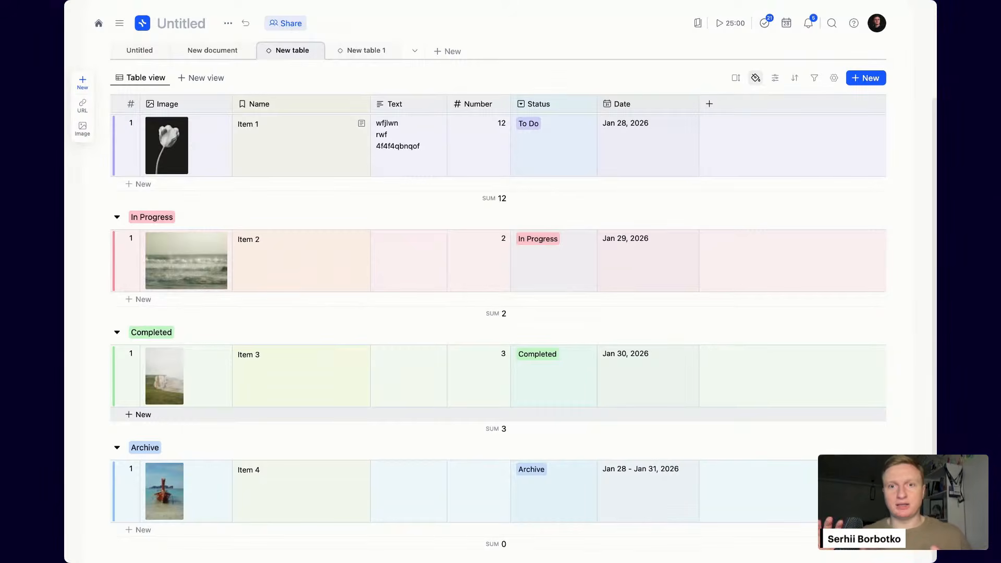
scroll(320, 418, up, 2)
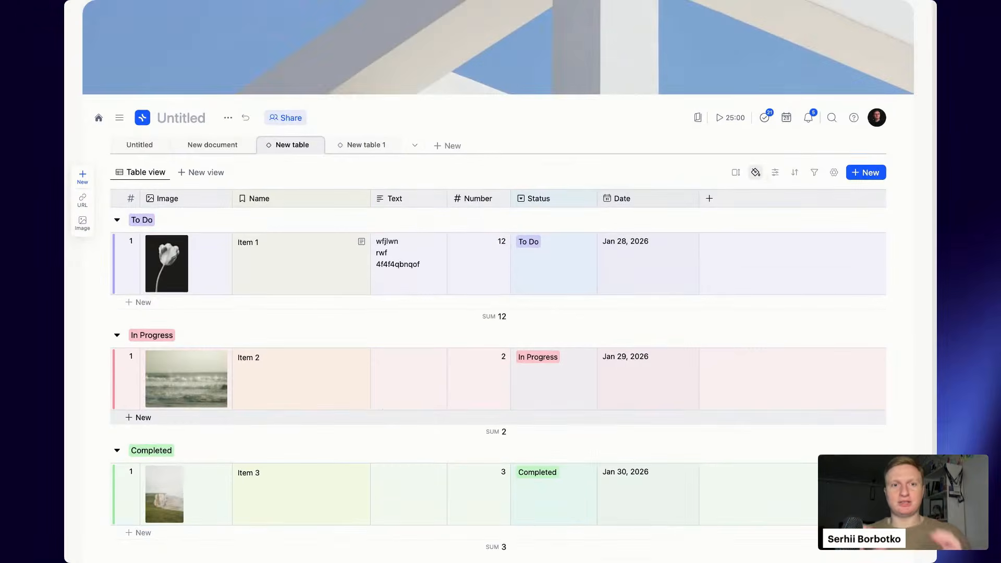
scroll(320, 417, down, 2)
- Add a new row named 'Item 5' to the In Progress group
click(157, 300)
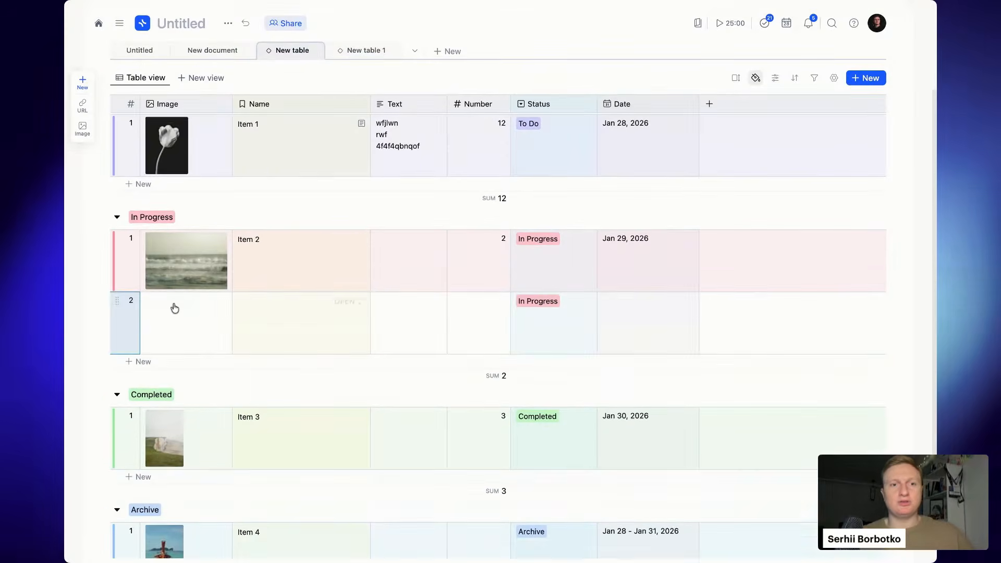
click(306, 326)
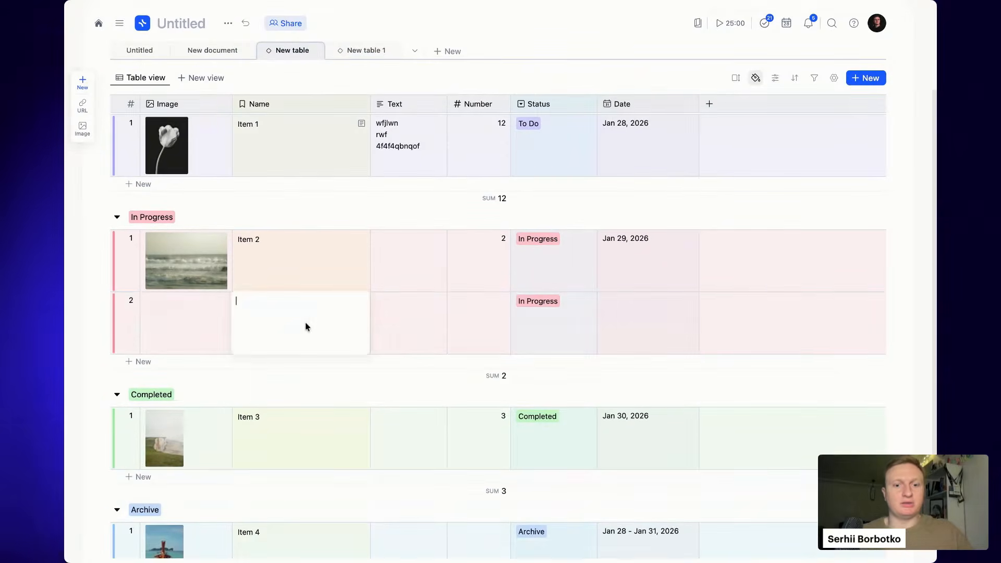
text(Item 5)
key(Return)
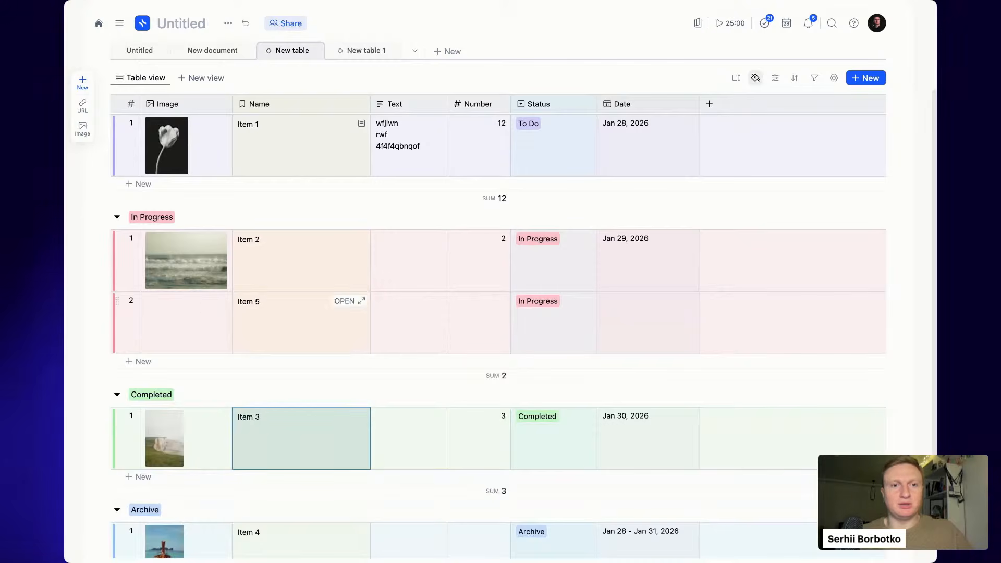
- Give Item 5 an Unsplash photo and Number 45544
click(197, 306)
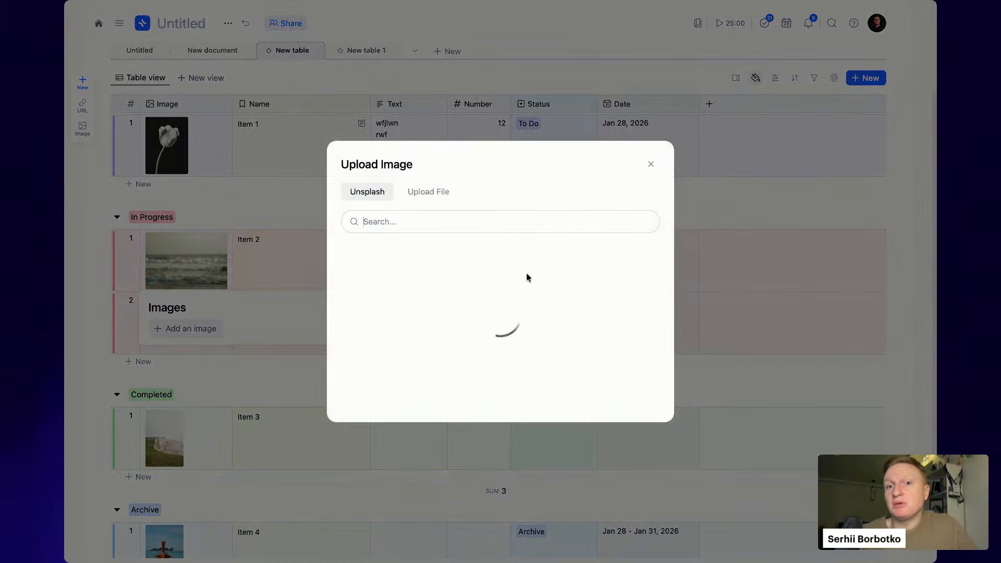
click(608, 288)
click(451, 313)
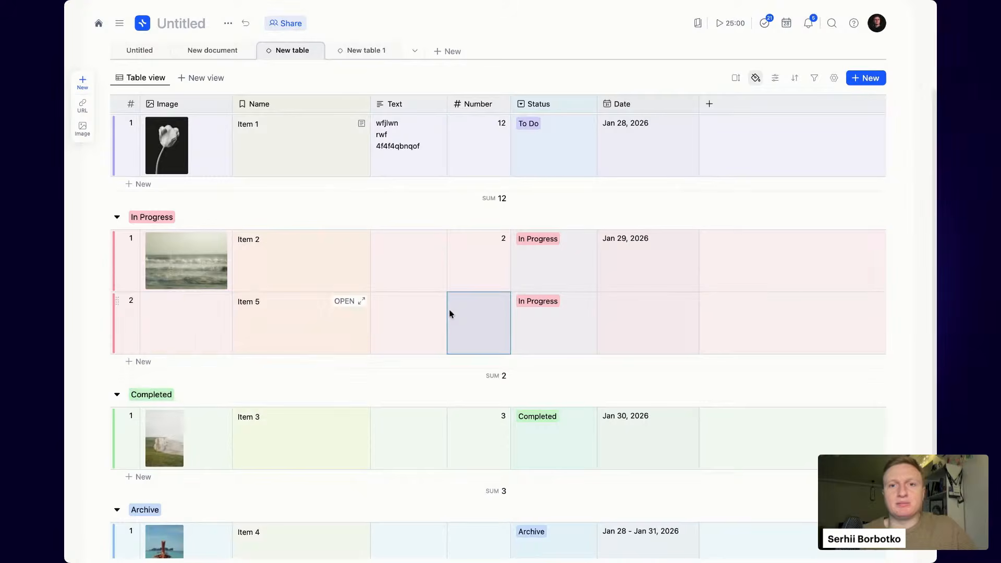
text(45544)
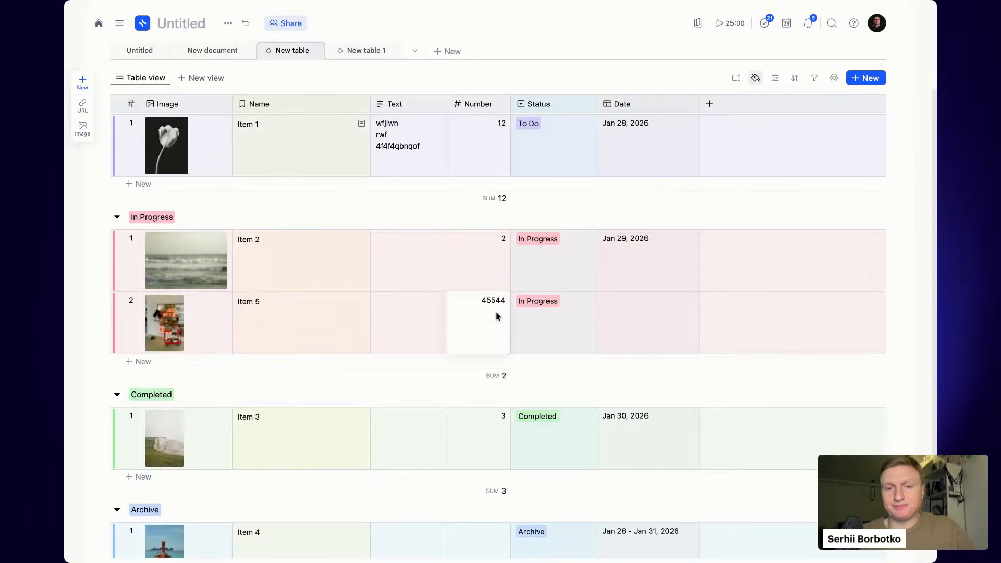
key(Return)
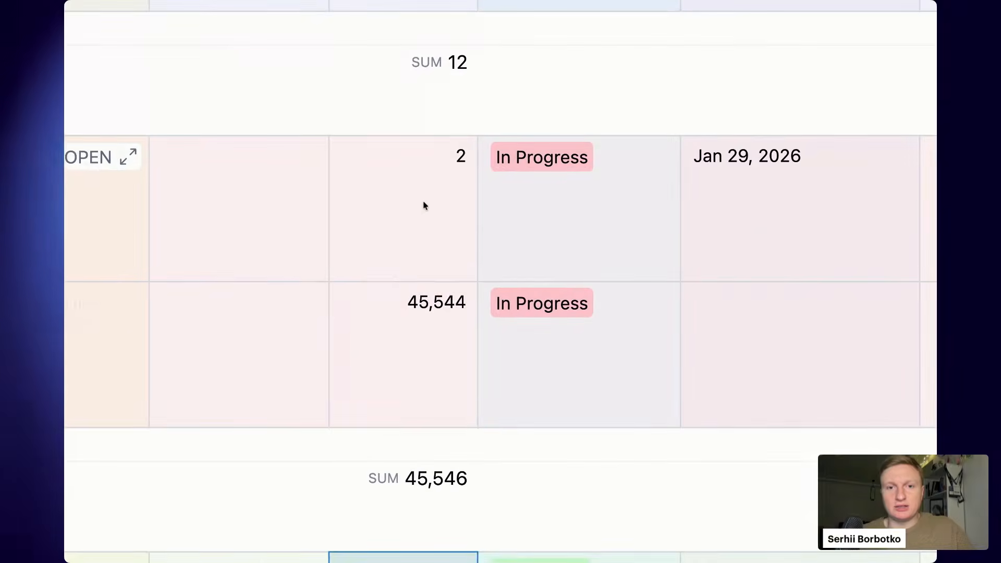
click(488, 260)
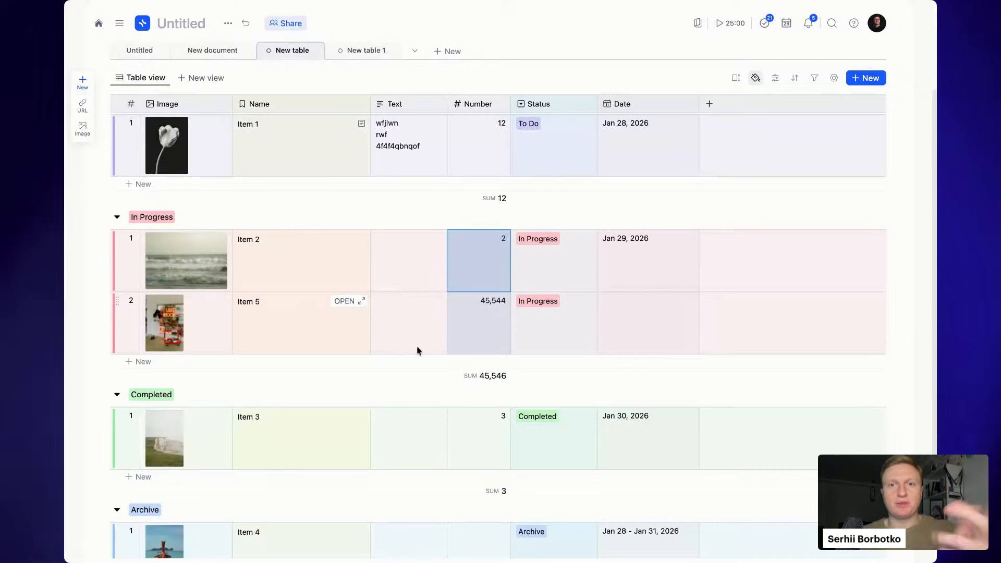
click(578, 106)
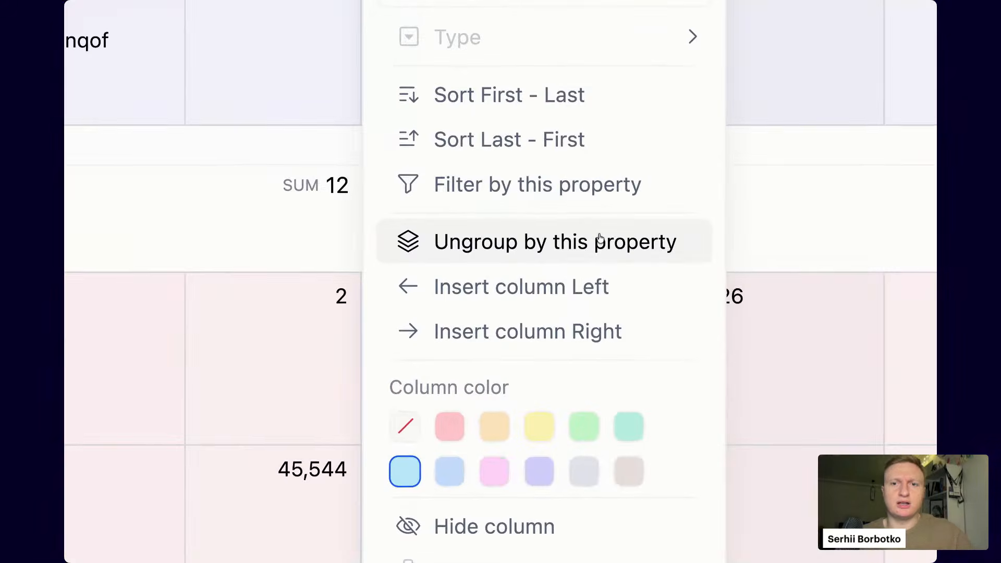
- Ungroup and regroup by Status from its column menu, then hide the Status column
click(600, 240)
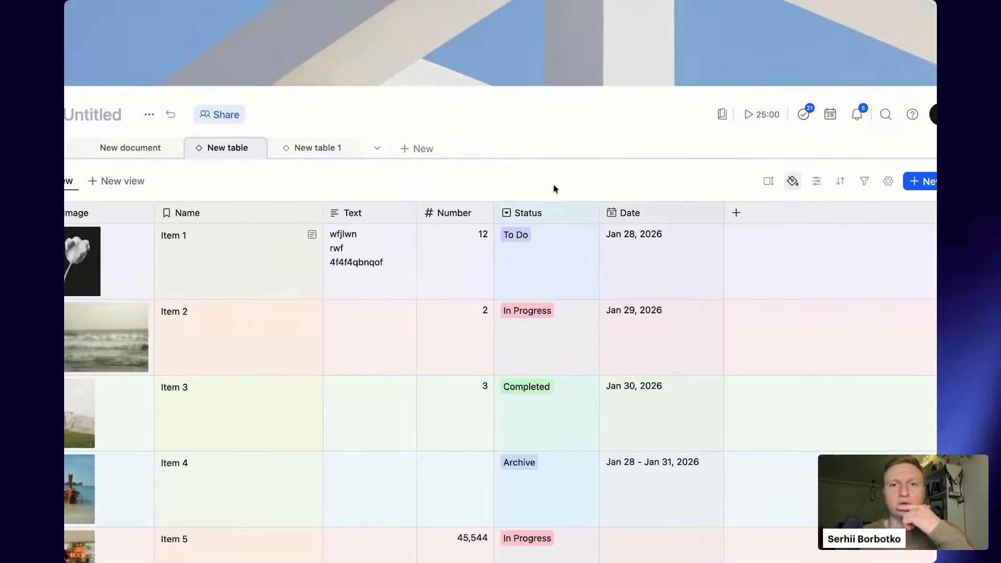
click(553, 213)
click(574, 353)
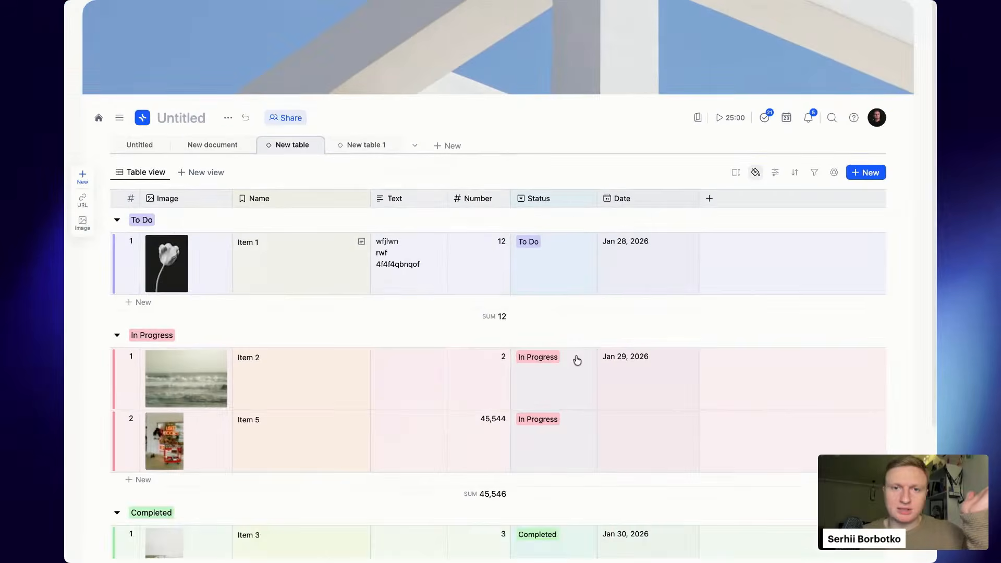
click(565, 203)
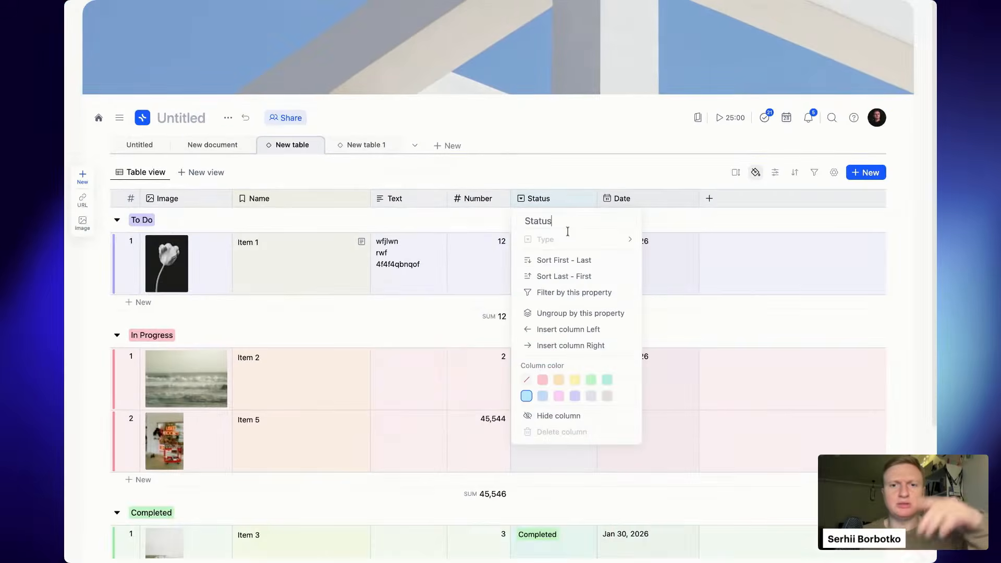
click(577, 416)
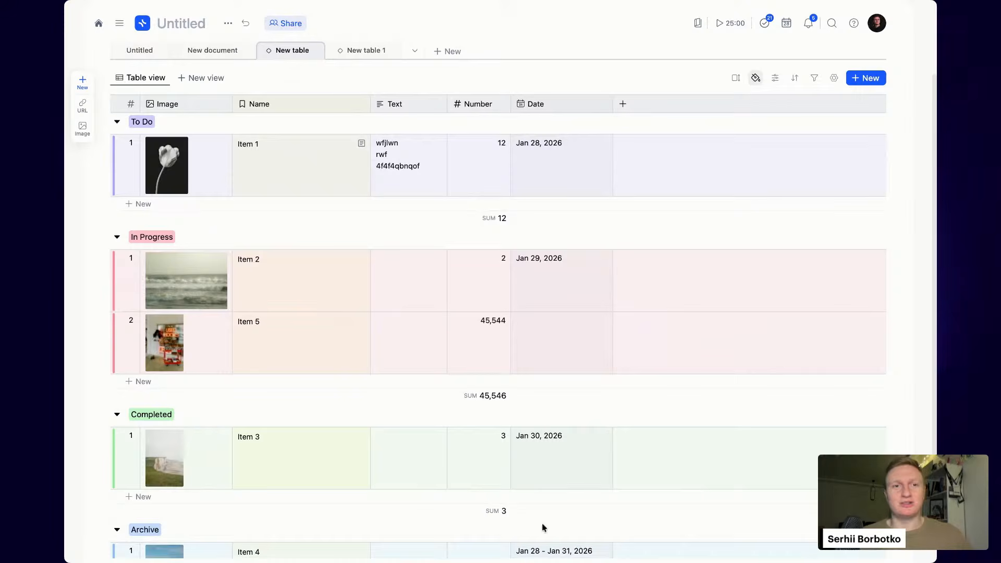
scroll(459, 331, down, 3)
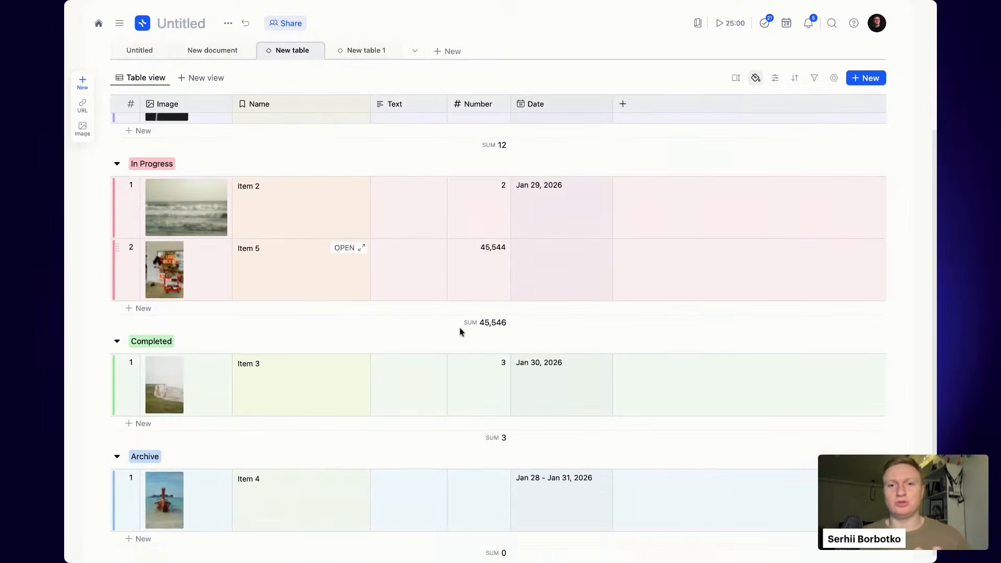
scroll(459, 327, up, 7)
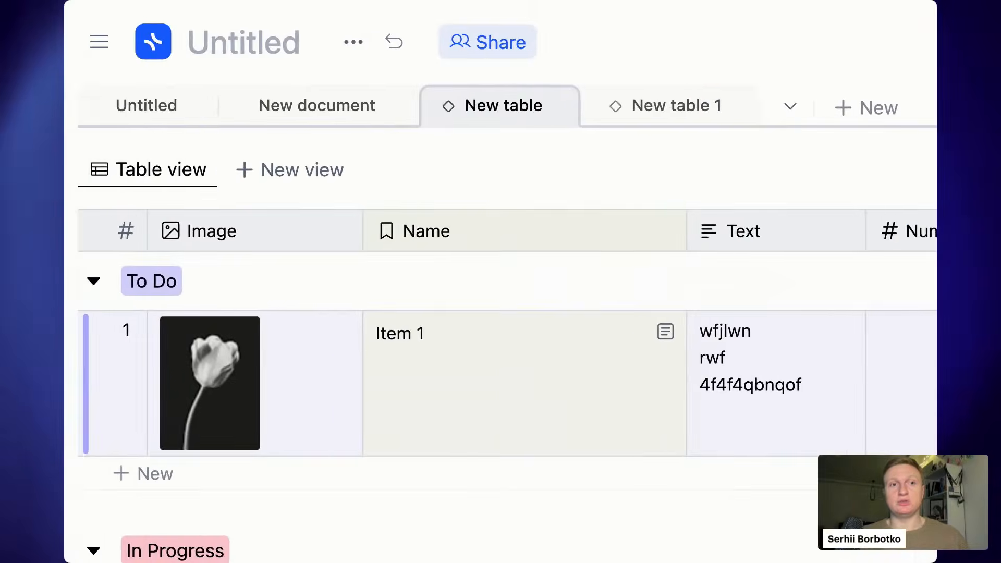
- Rename the 'Table view' tab to 'All items'
click(203, 169)
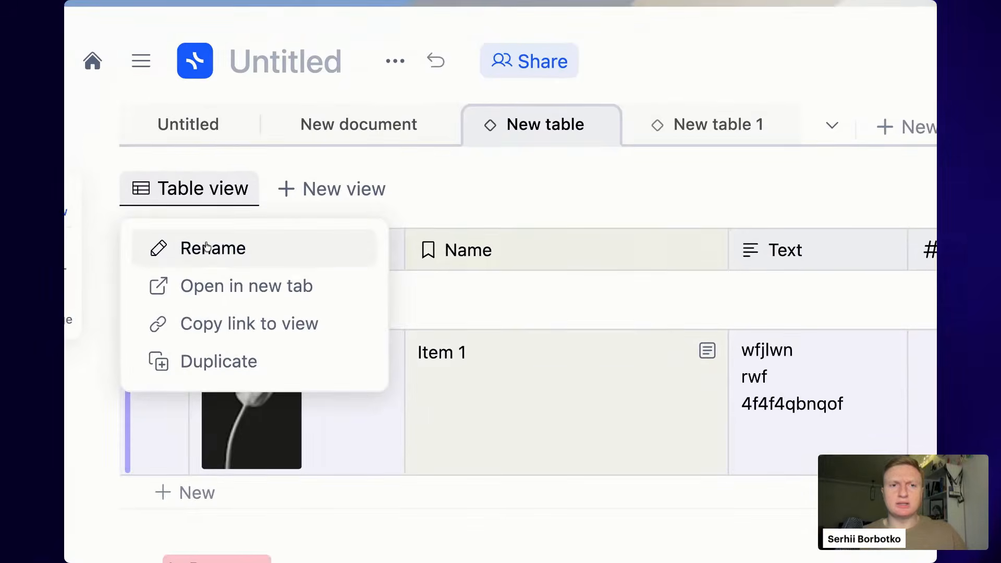
click(207, 248)
text(All items)
key(Return)
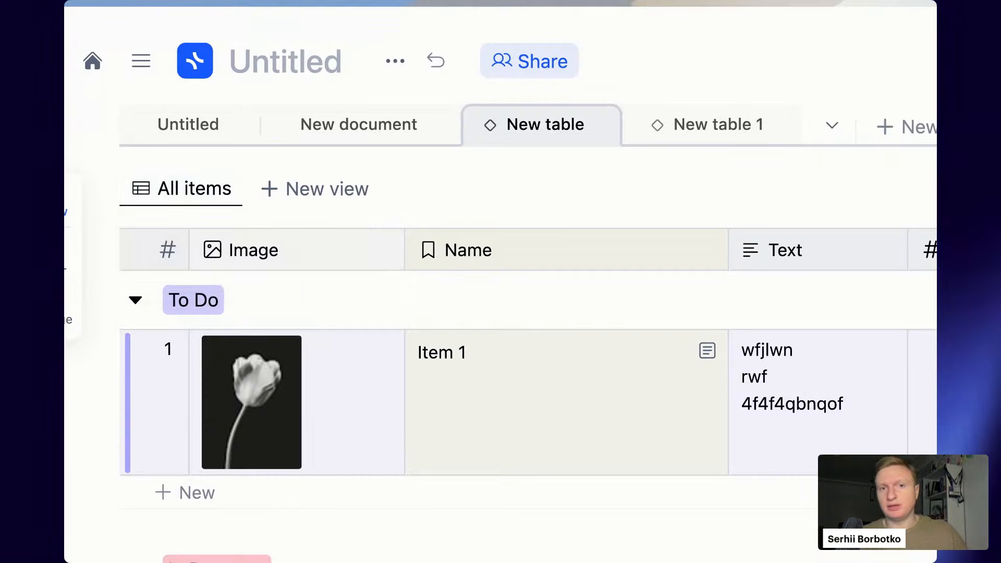
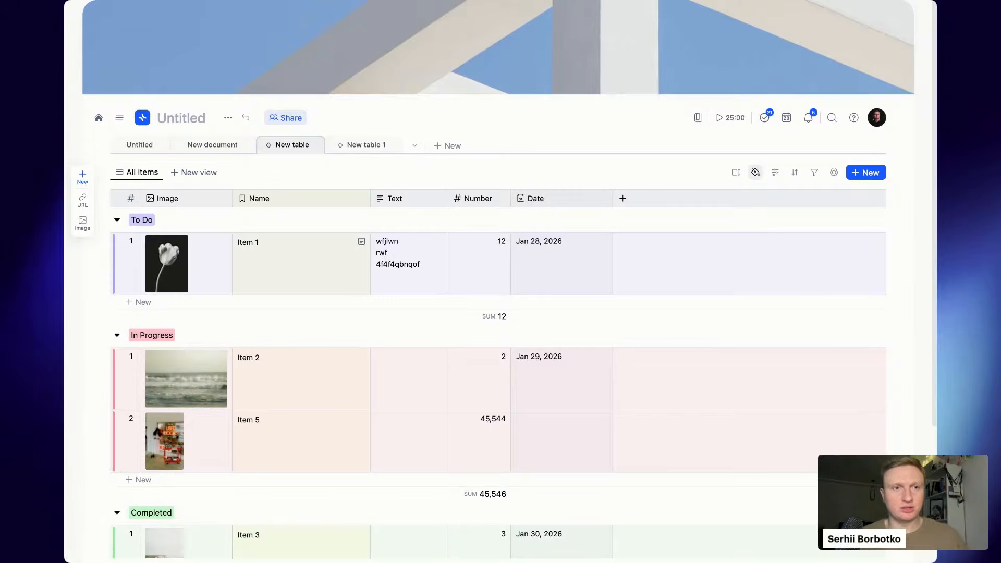
- From Item 1's Status dropdown, move the To Do option below Archive
scroll(501, 313, down, 1)
scroll(281, 127, up, 1)
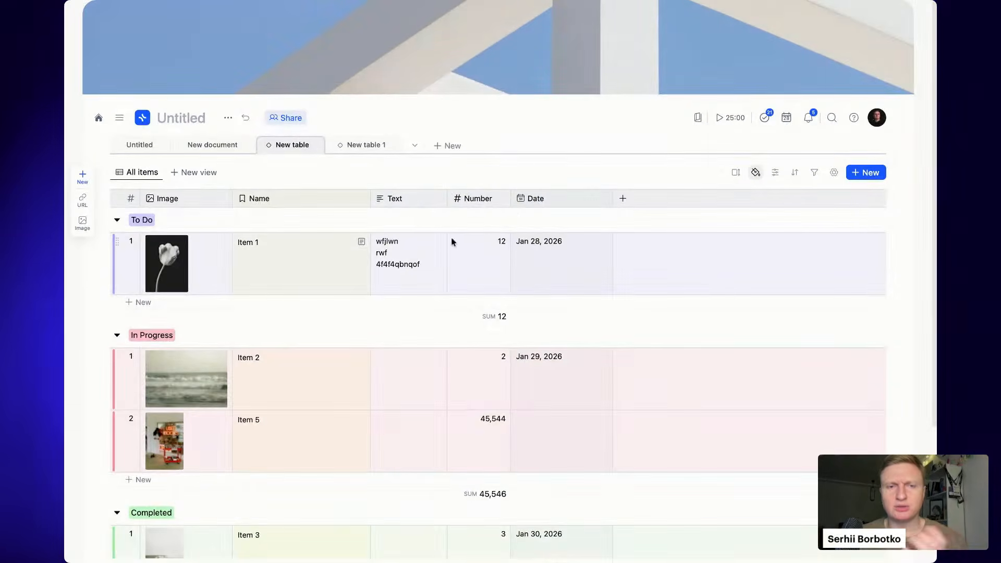
click(359, 245)
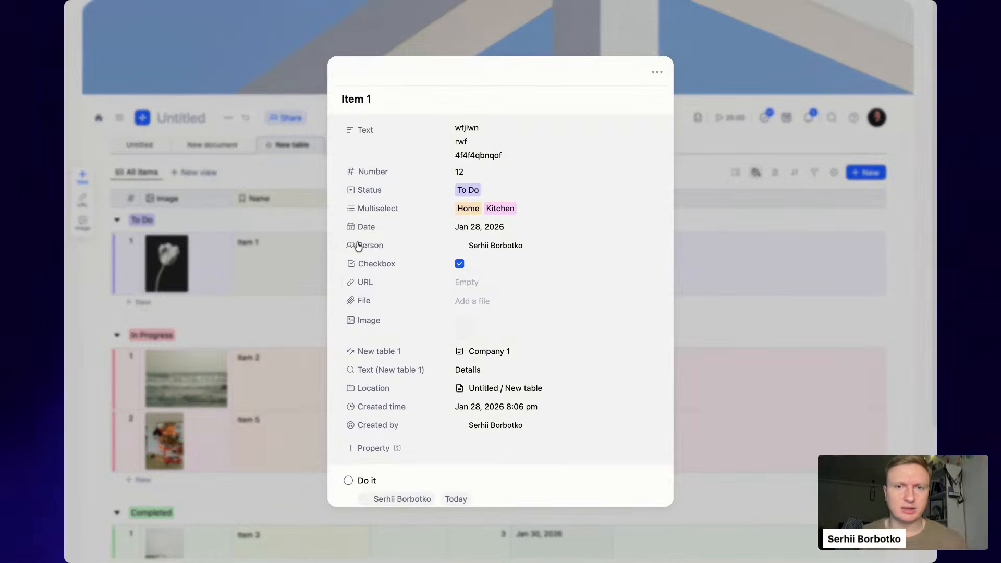
click(527, 196)
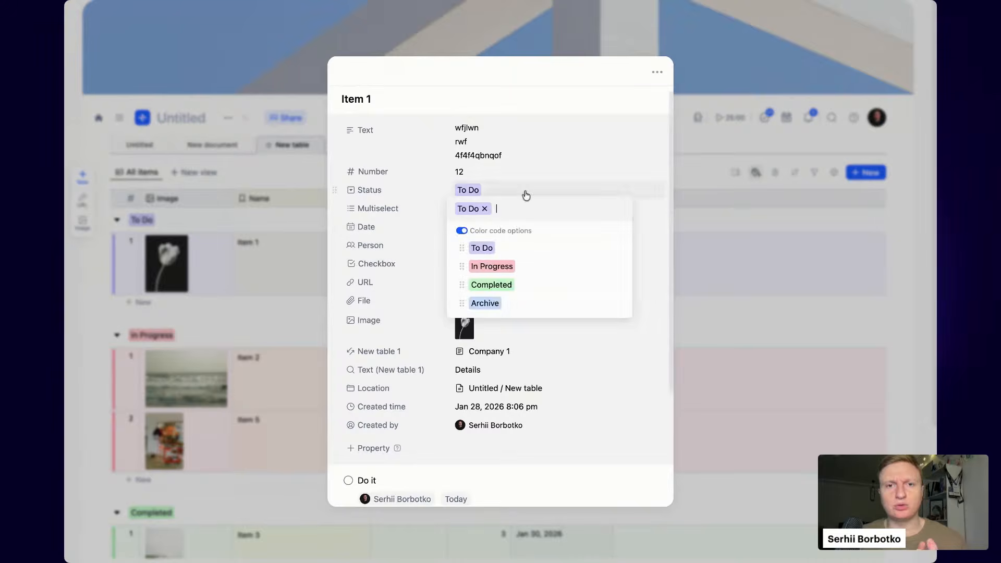
drag(460, 249, 466, 305)
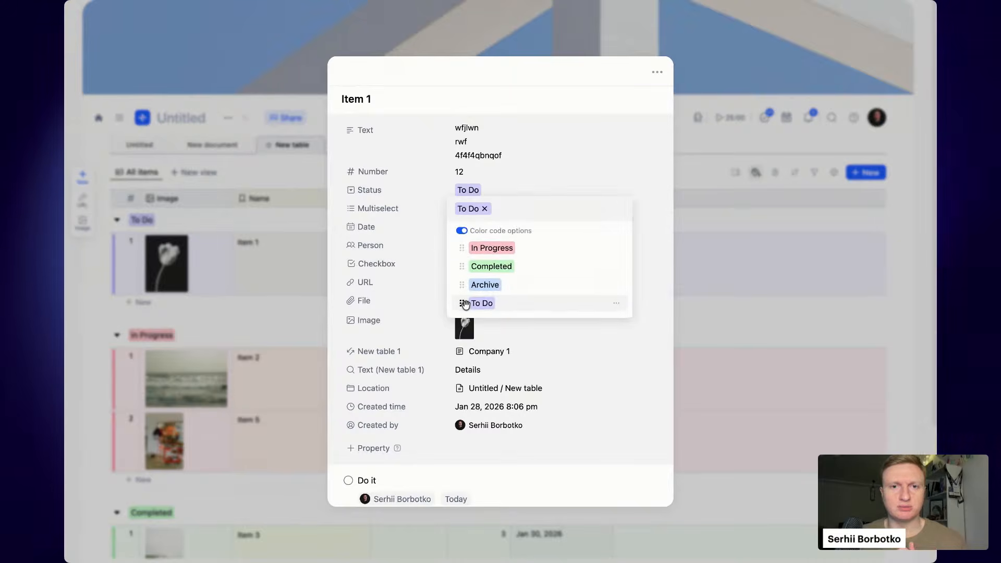
click(700, 262)
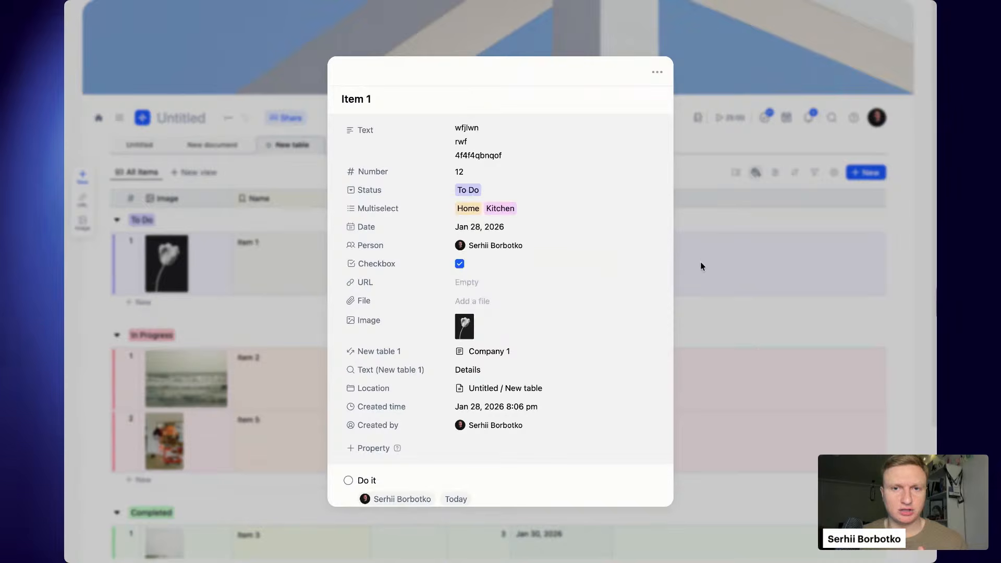
click(737, 258)
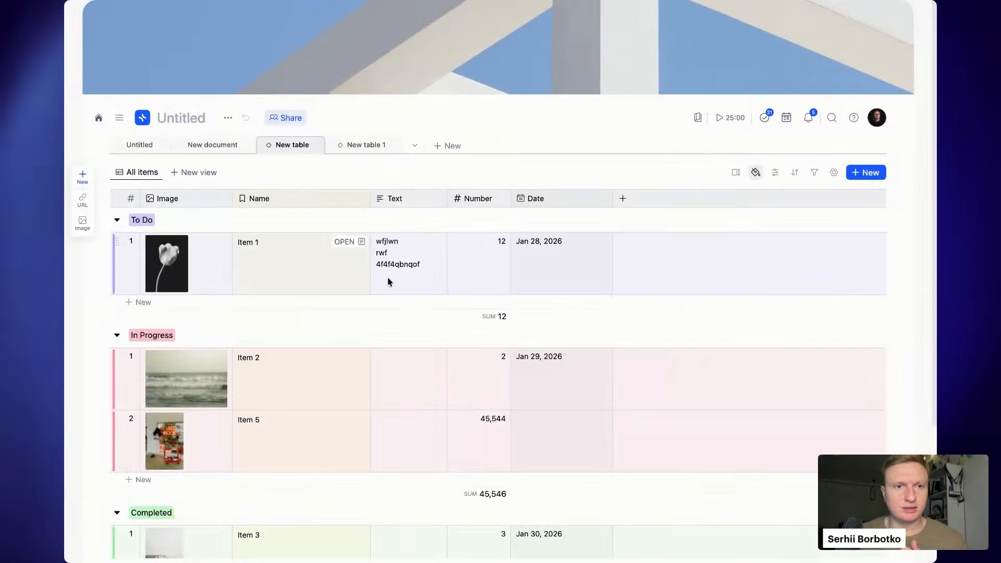
scroll(390, 258, down, 3)
scroll(390, 261, down, 2)
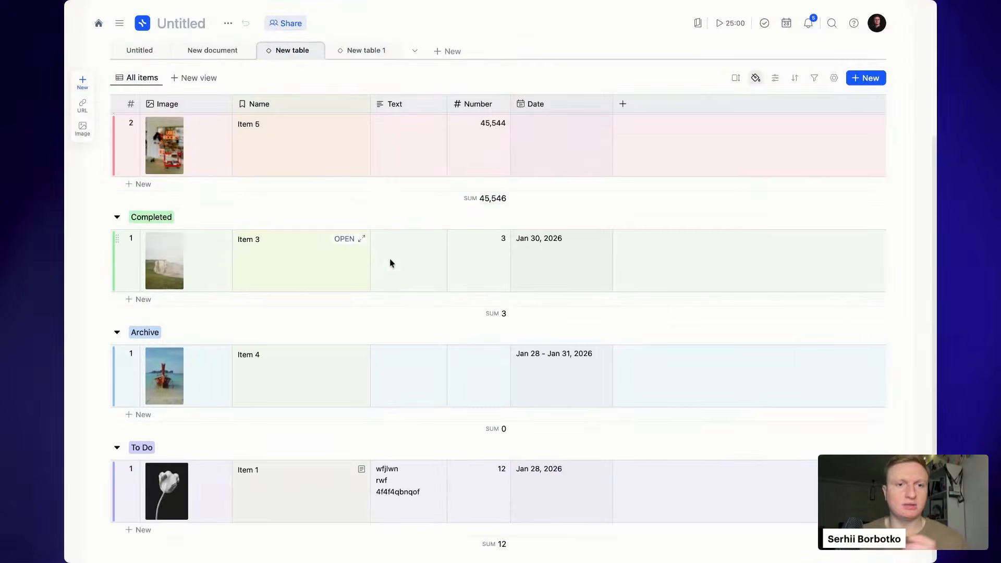
scroll(656, 184, up, 4)
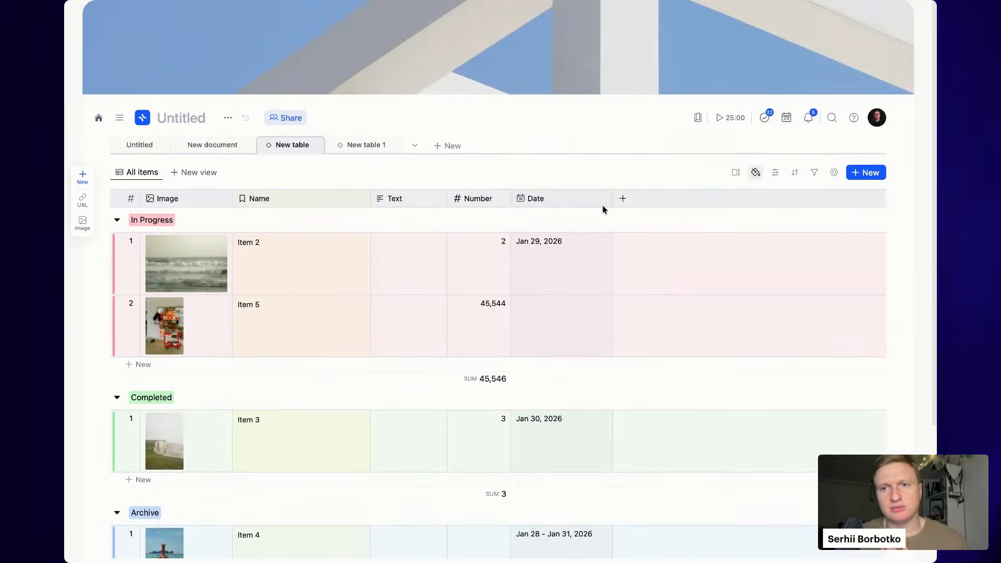
- Show the Status column in the table from the Properties list
click(630, 199)
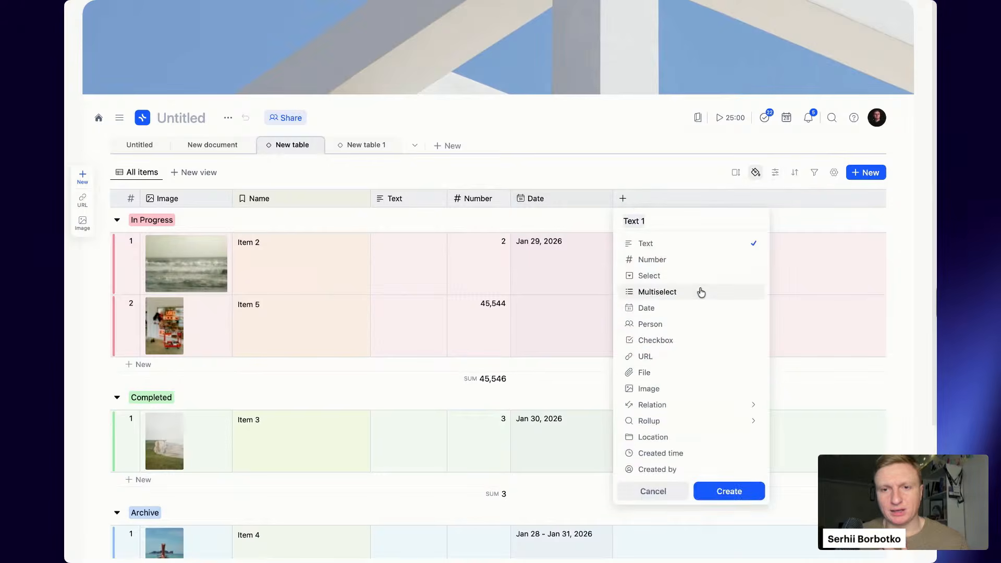
click(724, 151)
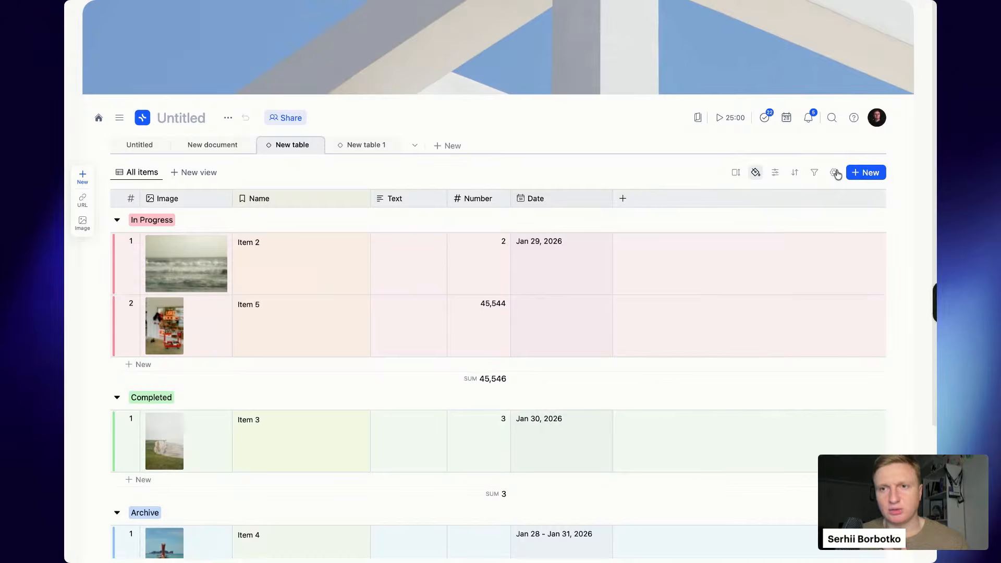
click(776, 172)
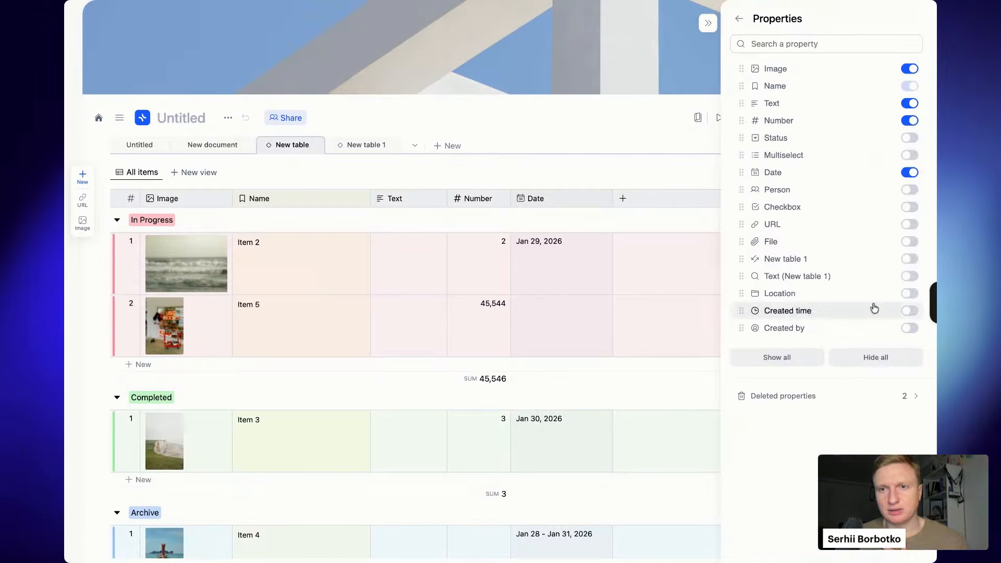
click(910, 137)
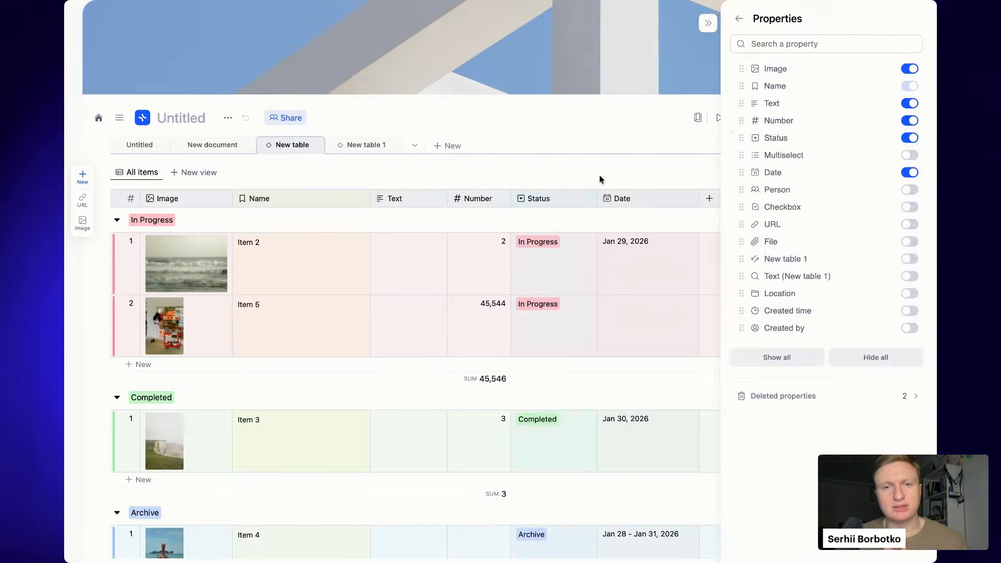
click(600, 180)
- Drag the In Progress status option to the bottom of the Status list
click(583, 256)
click(583, 255)
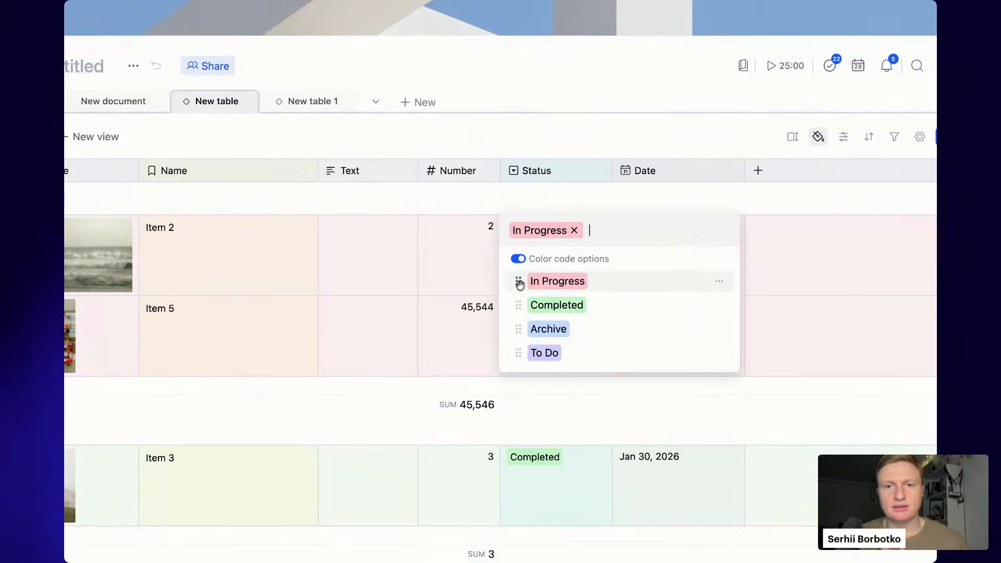
drag(525, 283, 517, 353)
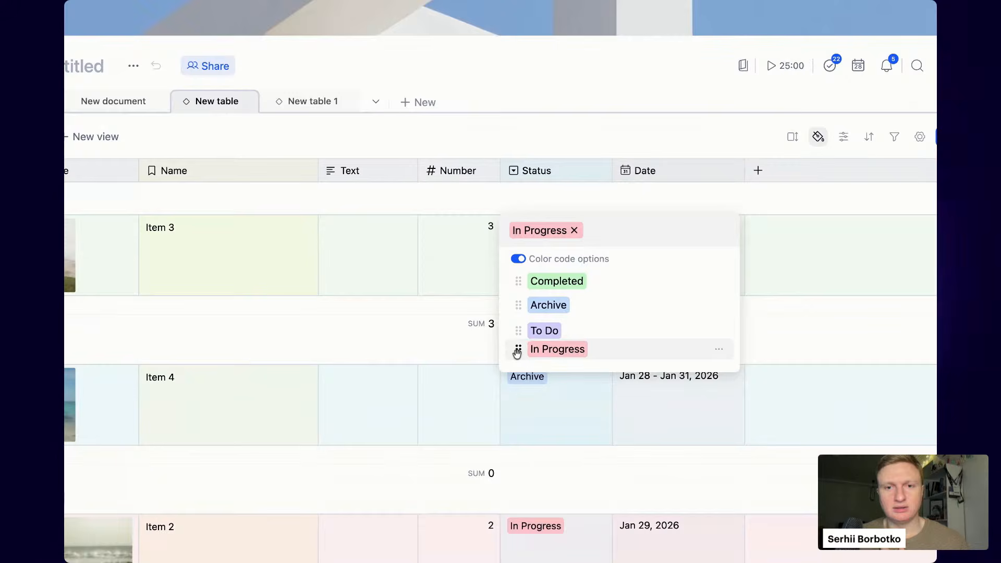
click(515, 149)
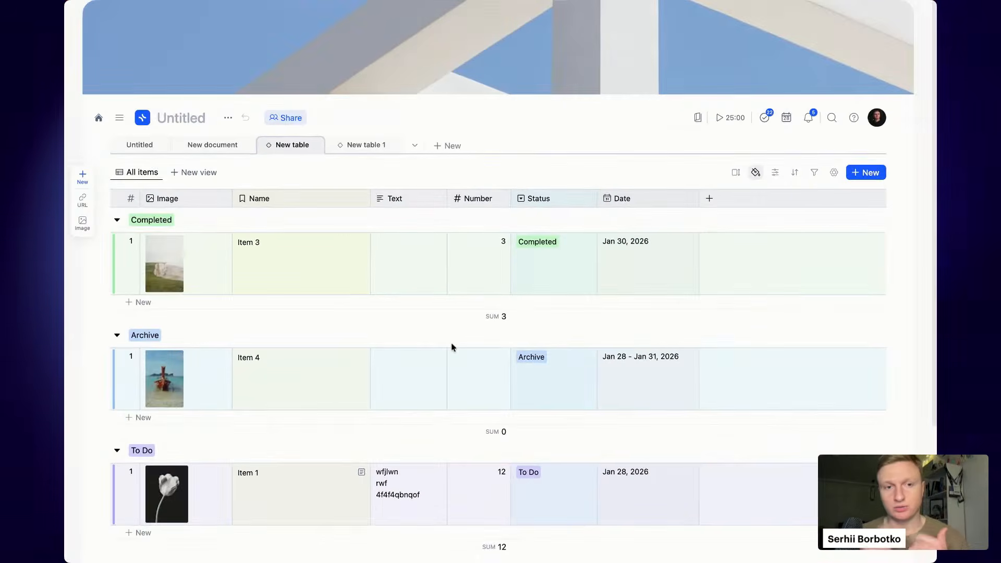
- Add a Gallery view to the New table collection
scroll(452, 348, down, 4)
scroll(453, 348, up, 4)
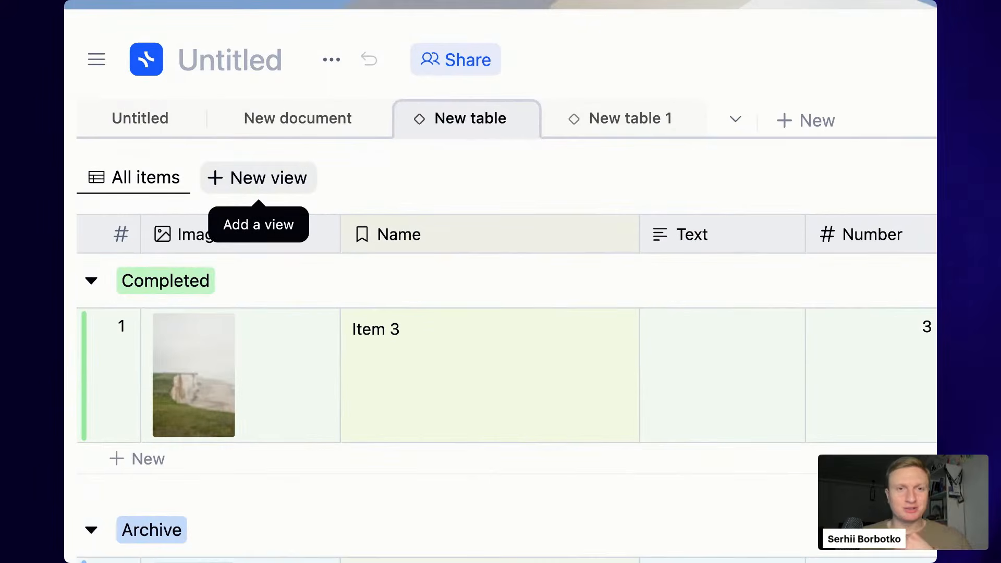
click(258, 178)
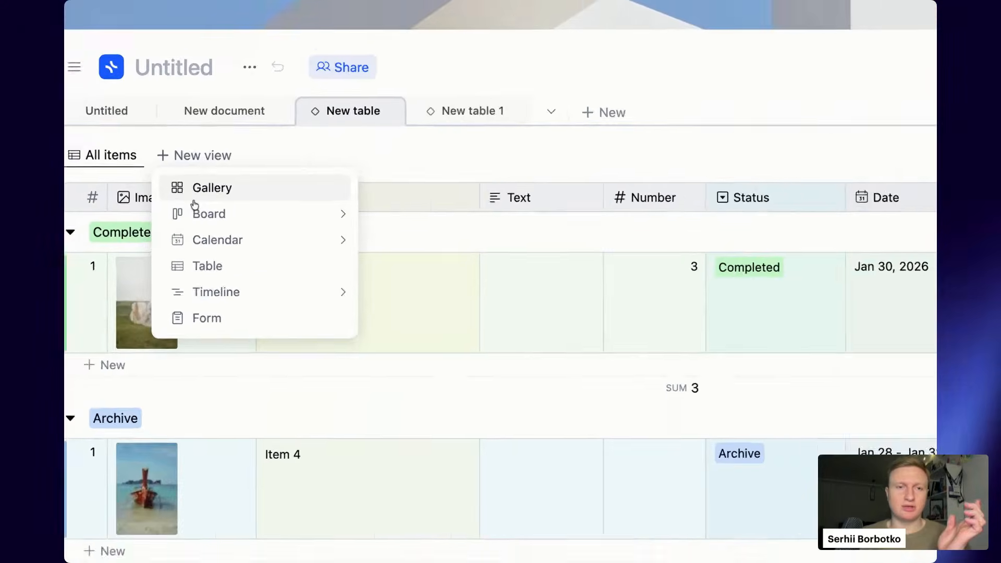
mouse_move(221, 210)
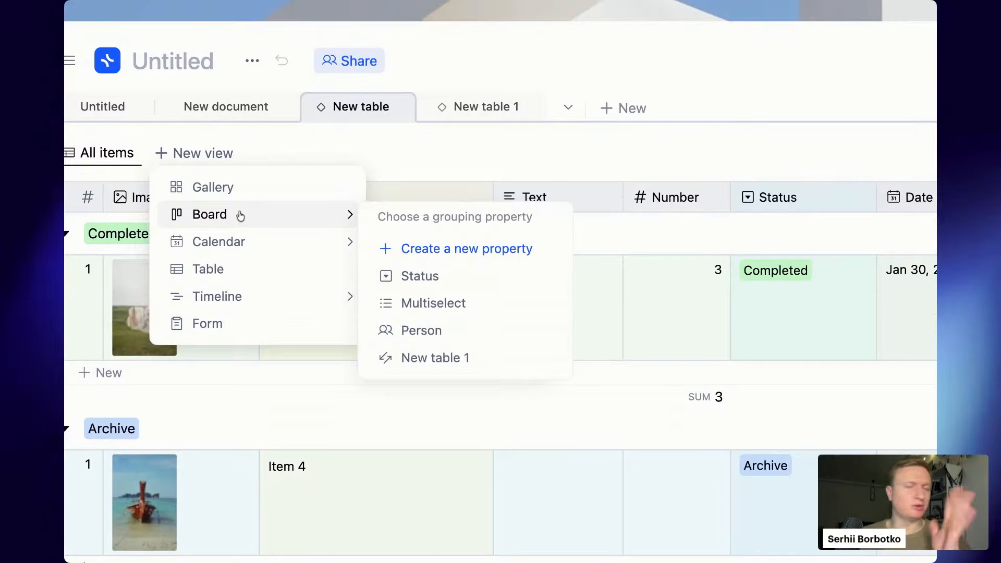
click(245, 188)
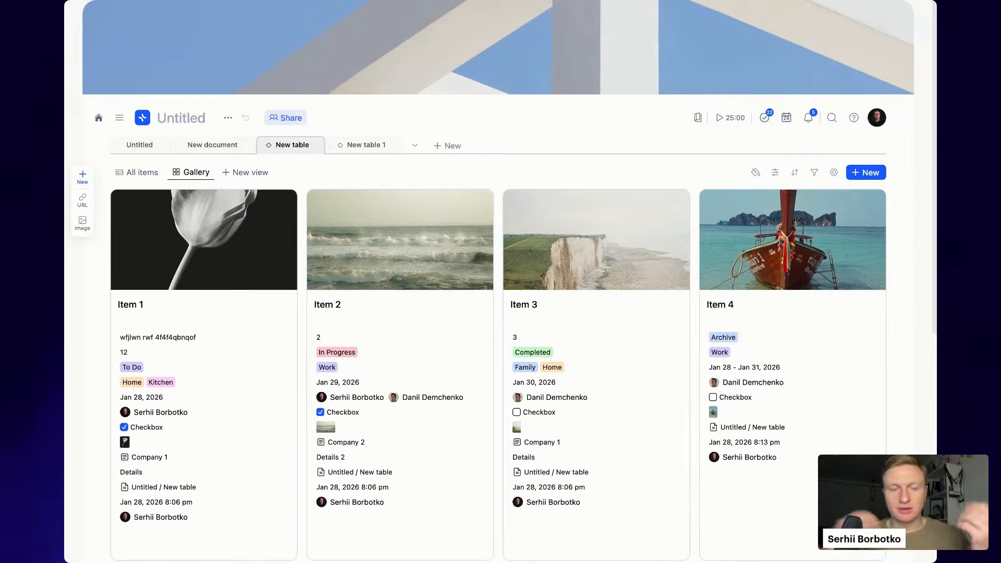
- Hide every gallery card property except Status and Date
scroll(391, 268, down, 7)
scroll(385, 304, up, 5)
scroll(384, 297, up, 3)
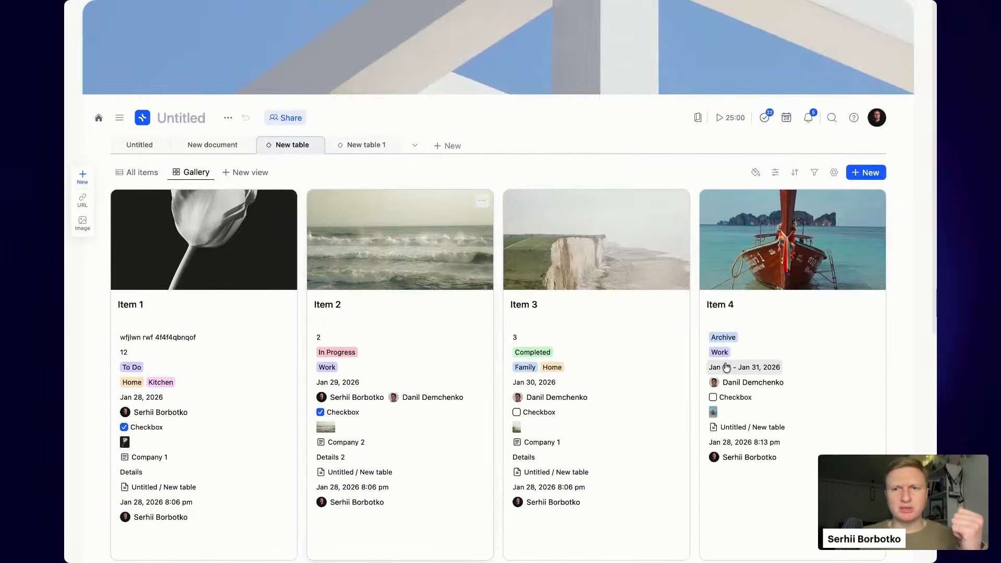
click(776, 173)
click(910, 324)
click(910, 307)
click(910, 290)
click(911, 273)
click(910, 255)
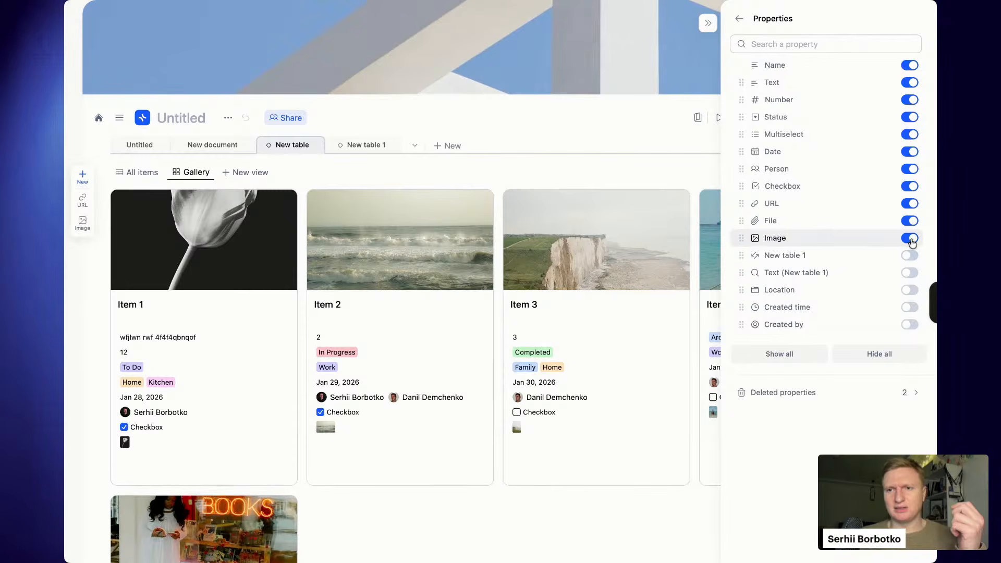
click(910, 238)
click(910, 221)
click(910, 203)
click(910, 186)
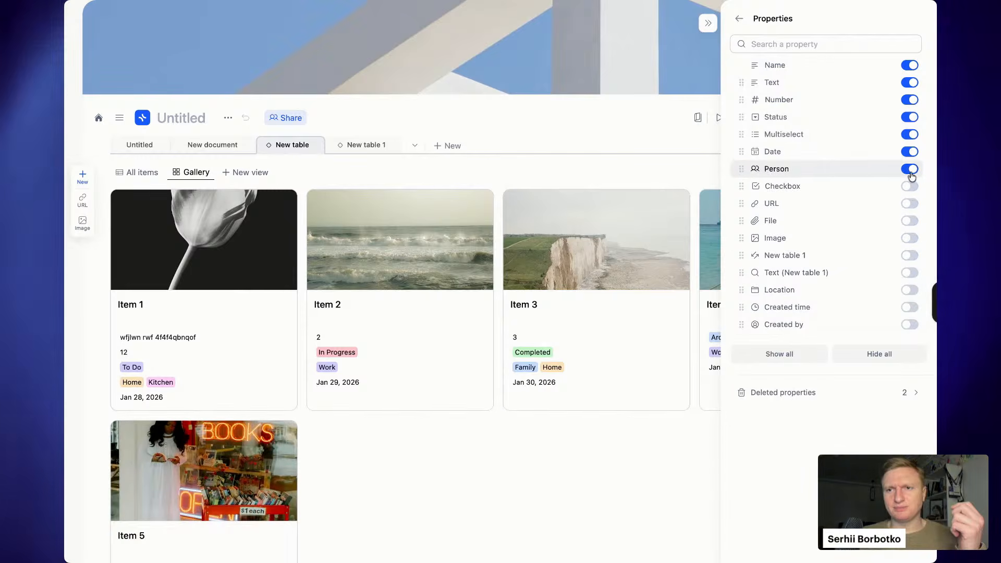
click(910, 169)
click(910, 151)
click(911, 151)
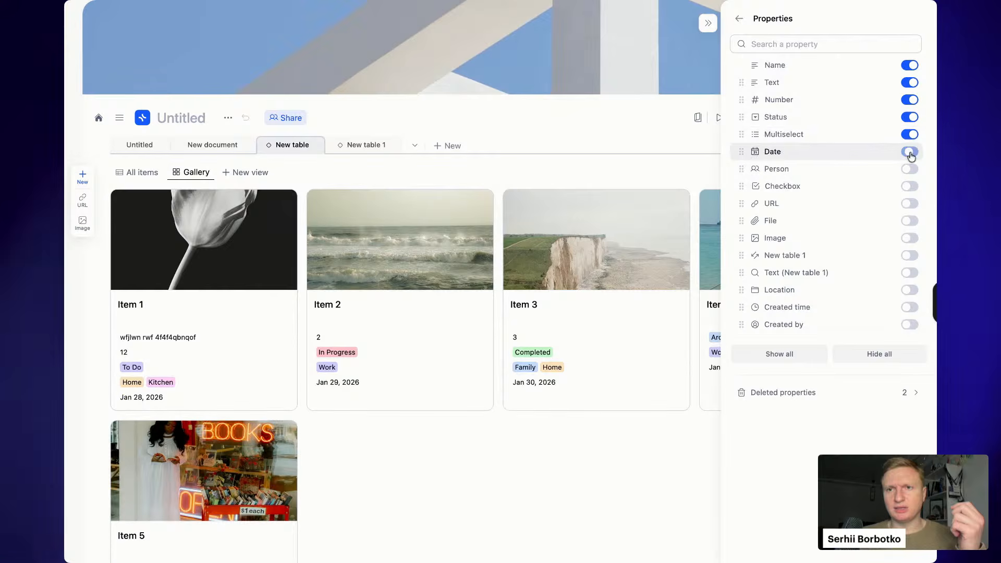
click(910, 134)
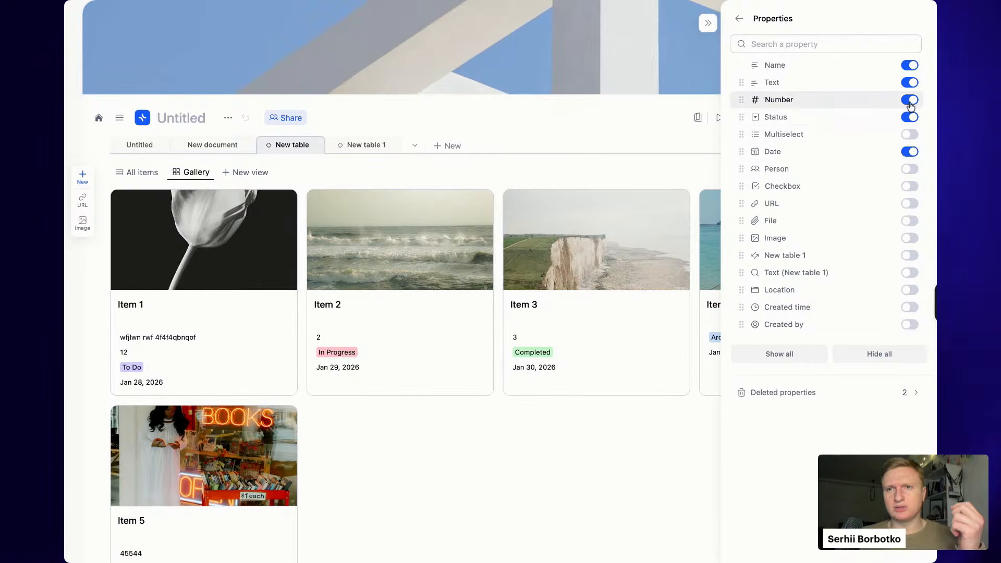
click(910, 100)
click(911, 83)
click(701, 21)
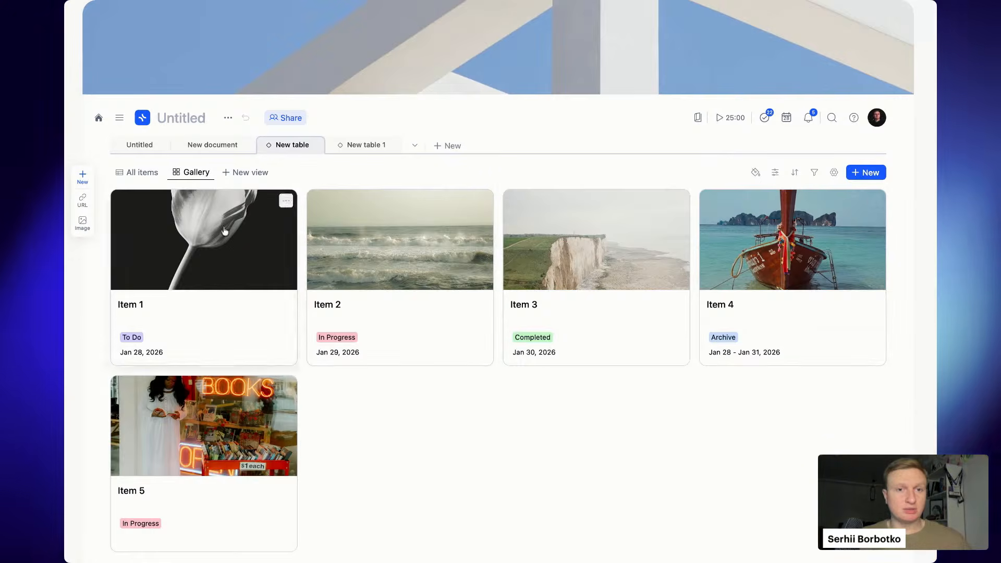
- Put Item 5's card second and Item 1's third, and set card width to minimum
drag(203, 240, 574, 287)
drag(209, 498, 405, 311)
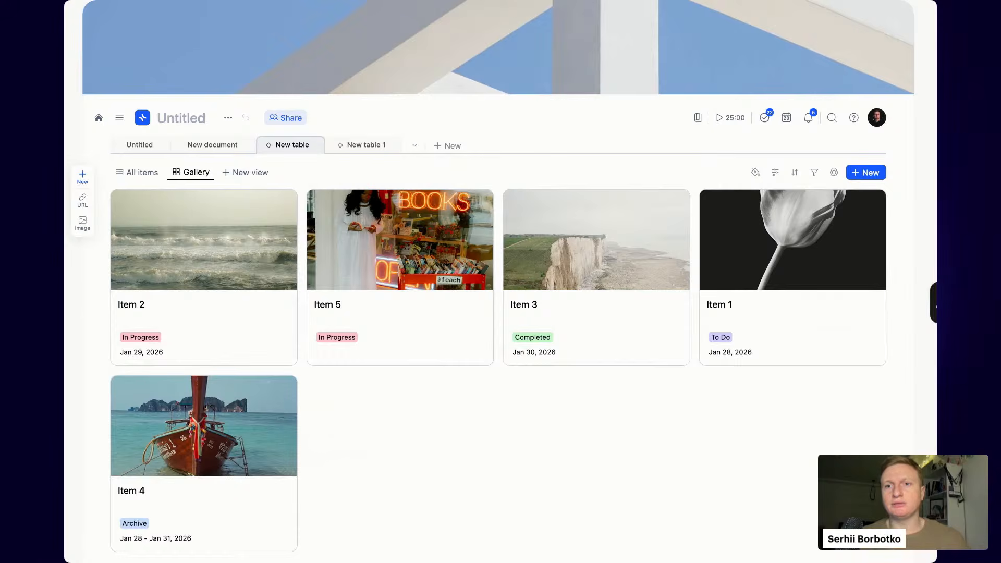
click(834, 173)
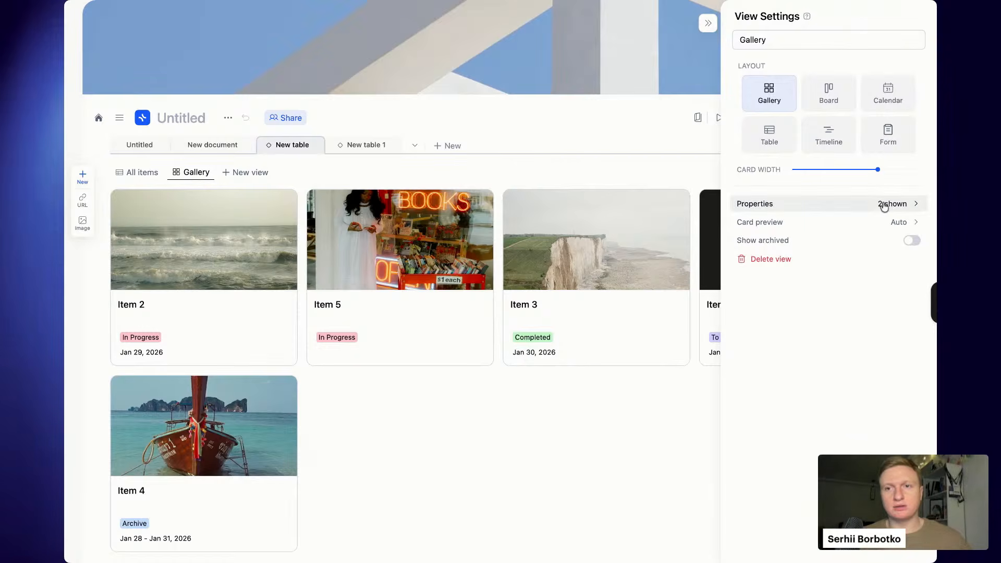
drag(881, 174, 651, 187)
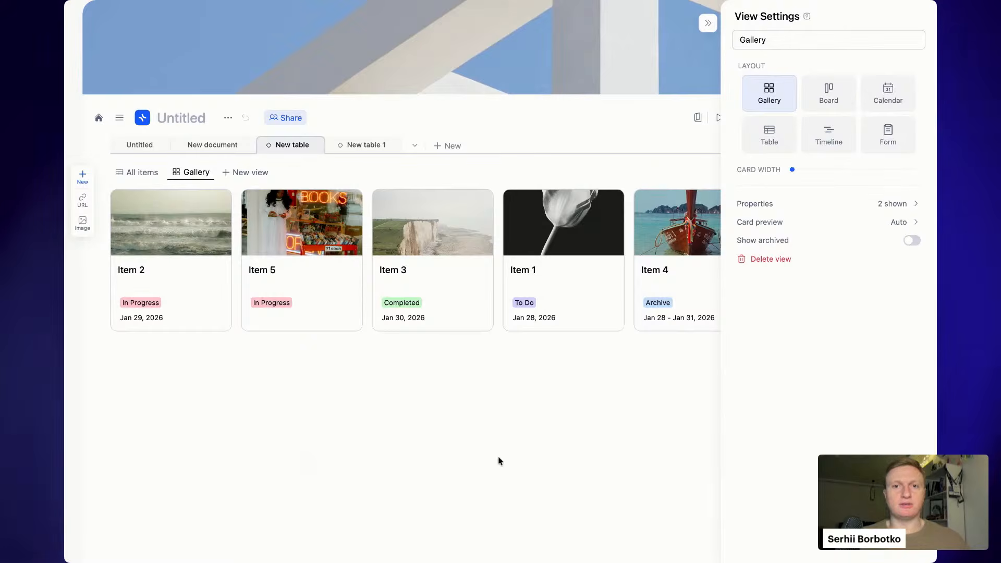
click(425, 382)
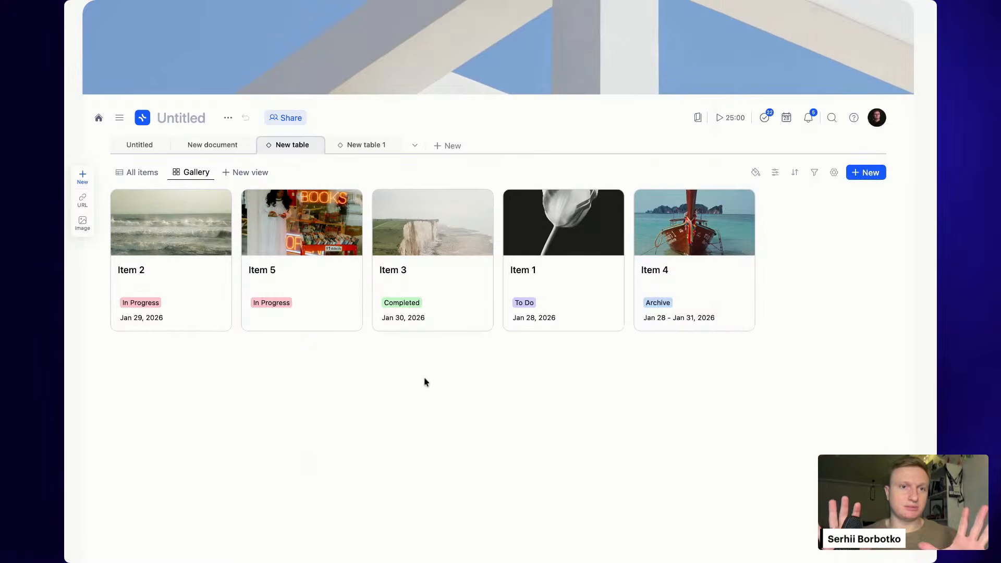
- Add a Board view of the collection grouped by Status
click(254, 173)
mouse_move(264, 211)
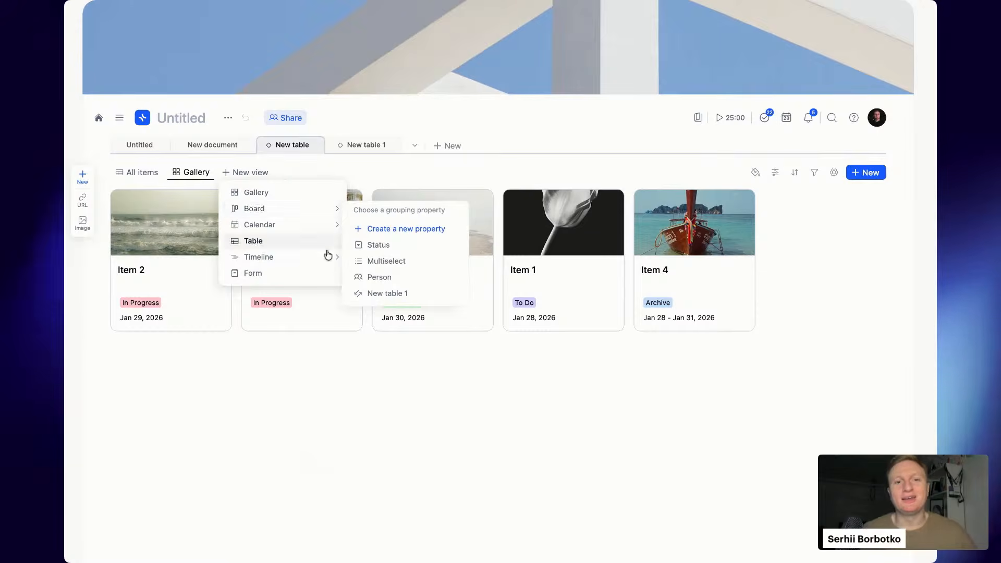
mouse_move(331, 259)
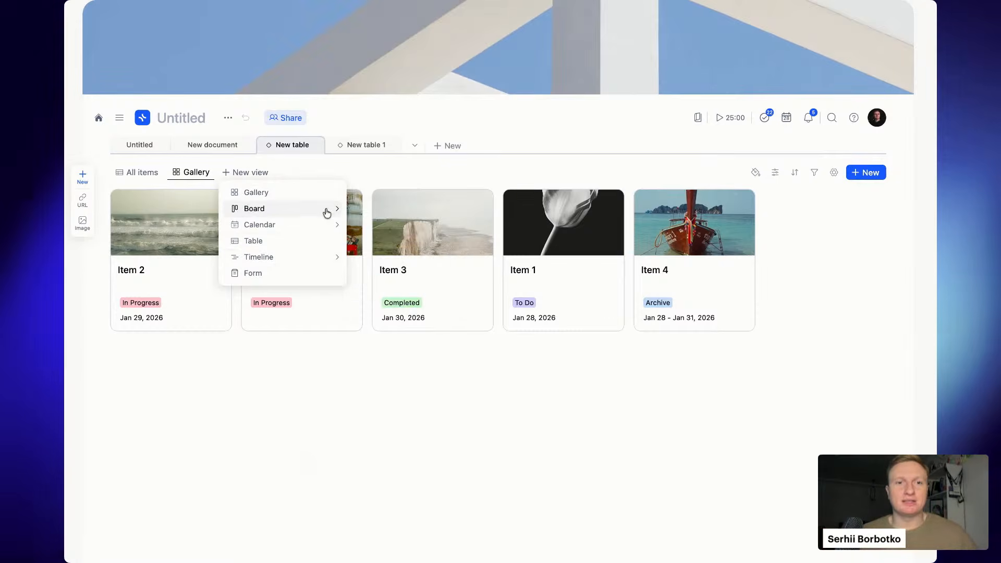
mouse_move(330, 209)
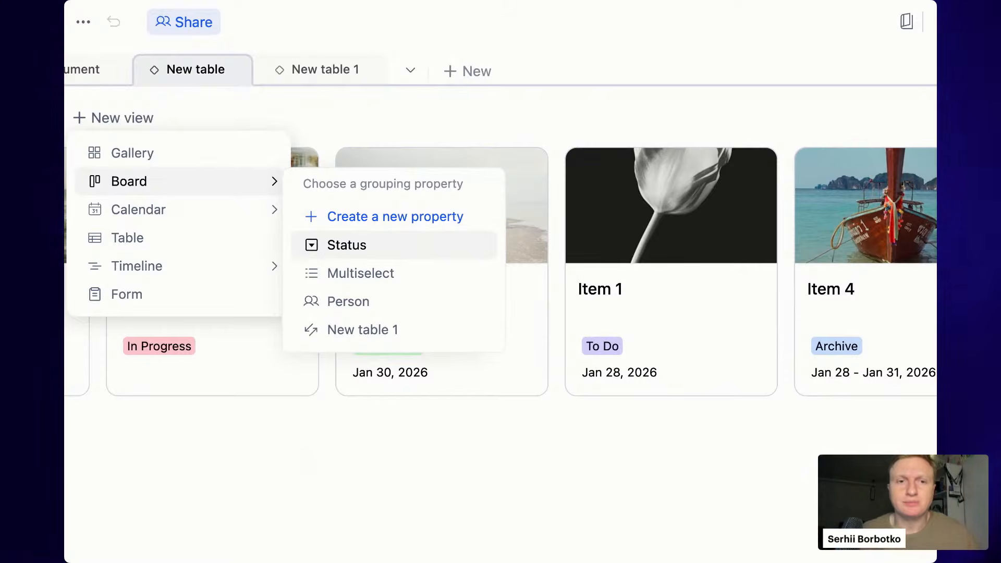
click(347, 245)
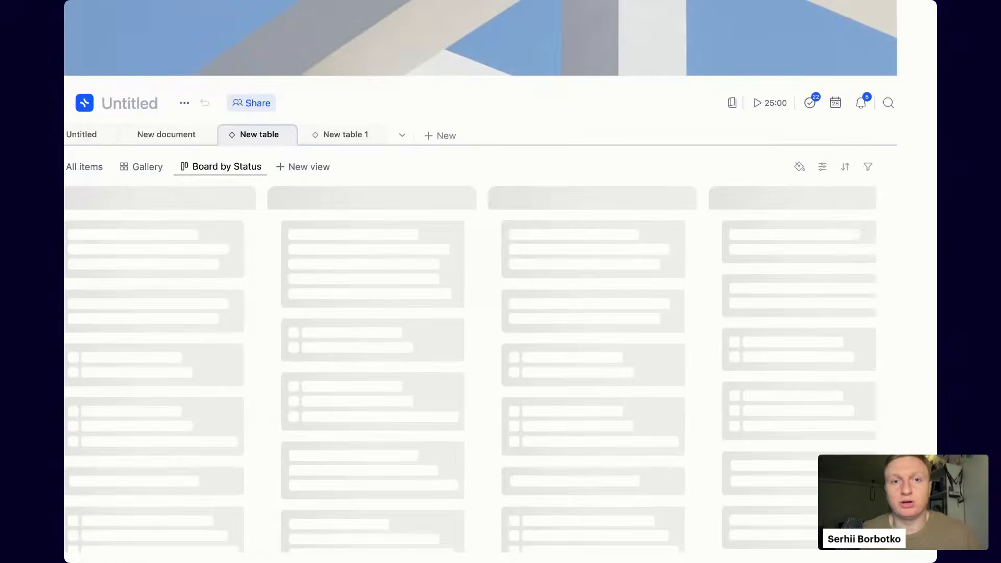
- Reorder the board columns so To Do and In Progress come first
scroll(515, 408, right, 5)
scroll(515, 408, left, 5)
scroll(514, 408, right, 3)
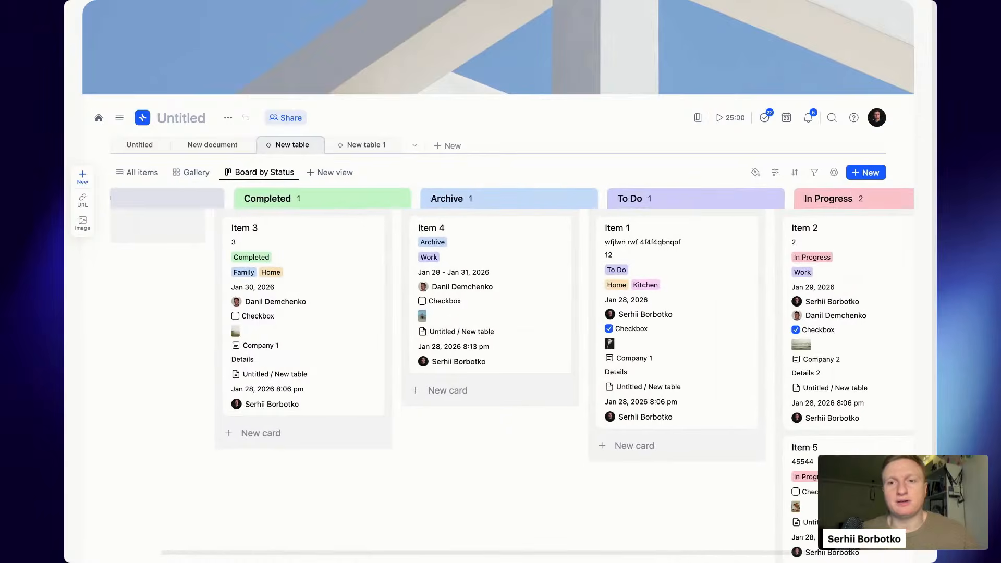
scroll(533, 403, left, 3)
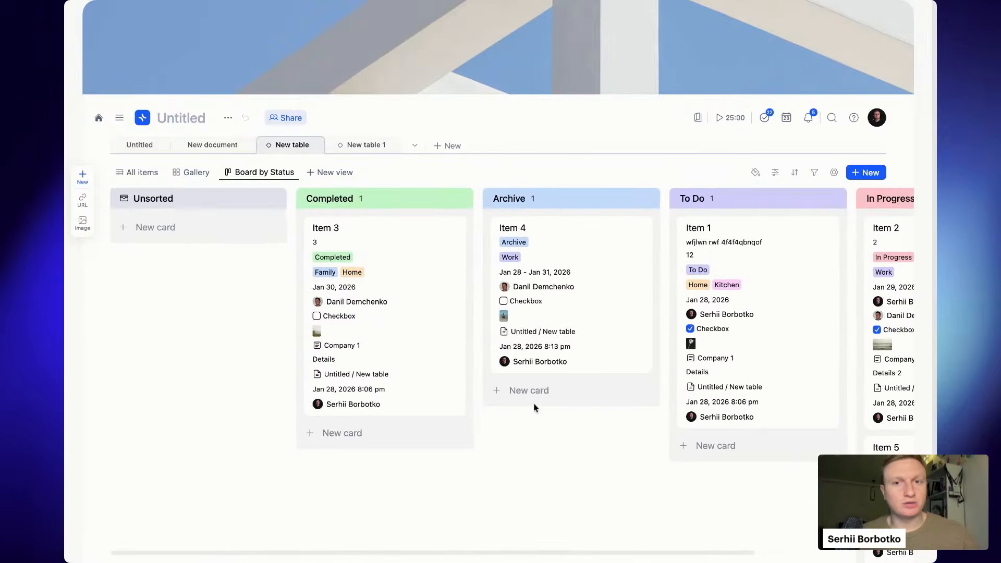
scroll(534, 402, right, 1)
drag(729, 201, 420, 199)
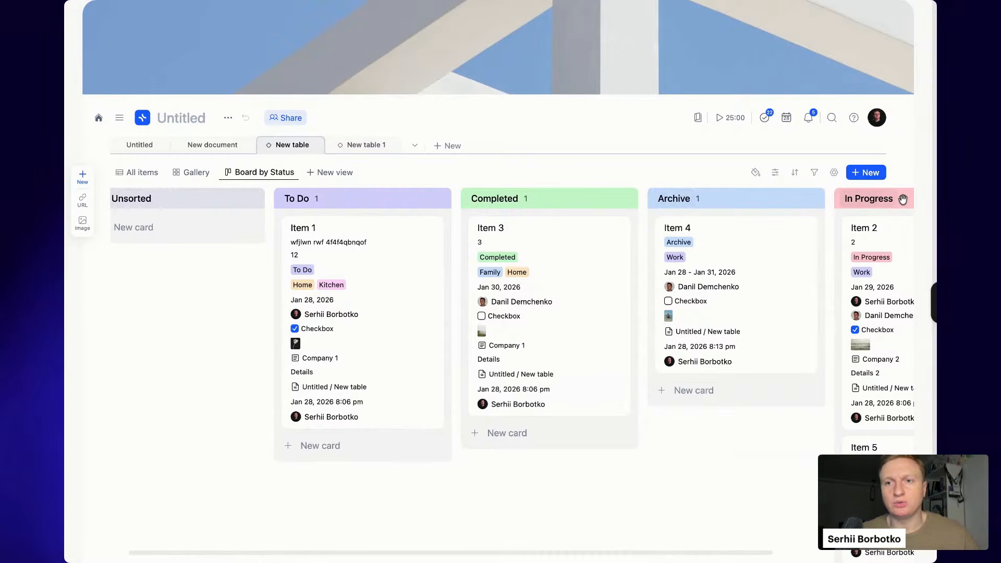
drag(904, 200, 569, 199)
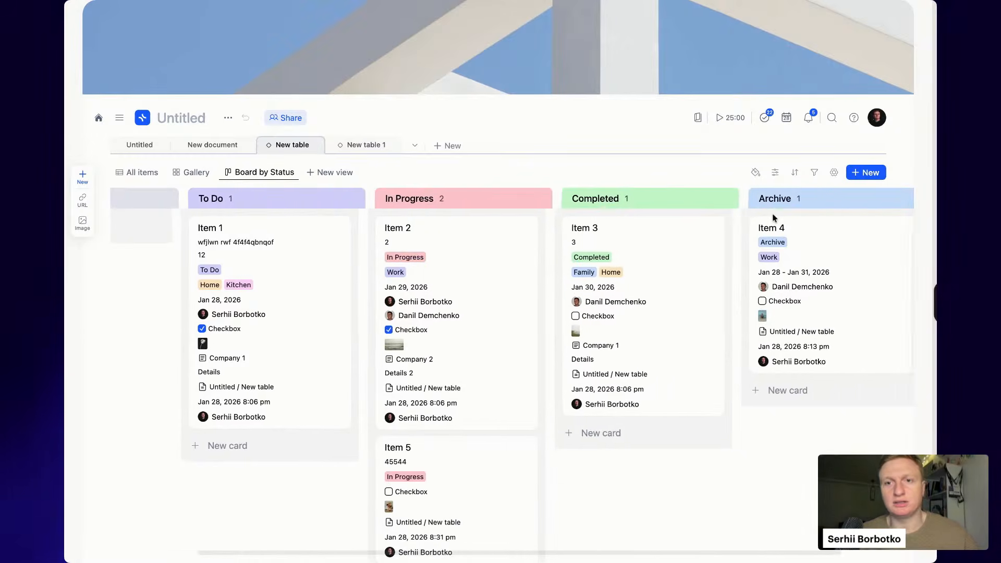
- Move Items 1 and 3 into In Progress and Item 4 from Archive to Completed
scroll(548, 374, down, 1)
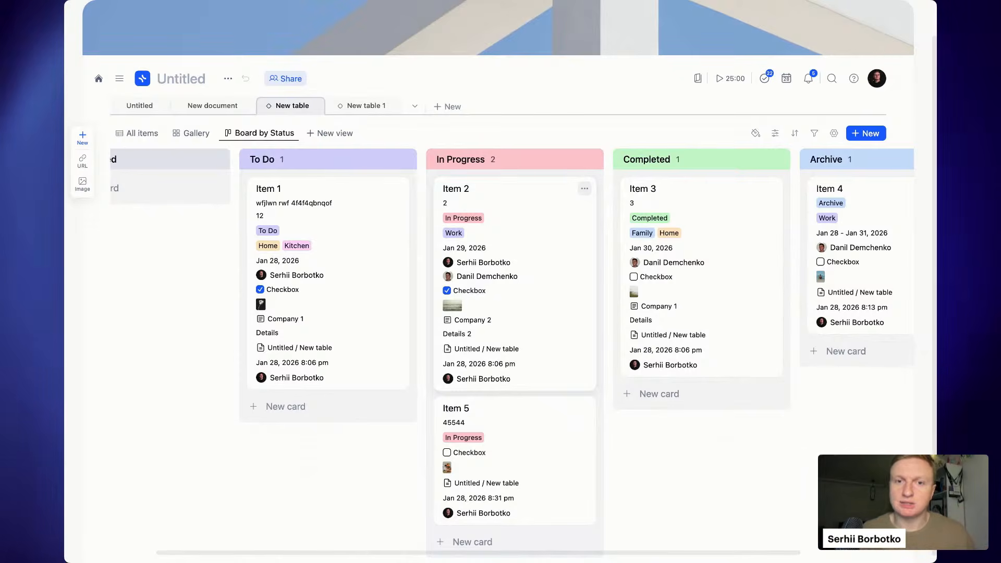
drag(330, 209, 553, 214)
drag(692, 239, 553, 229)
drag(856, 239, 693, 212)
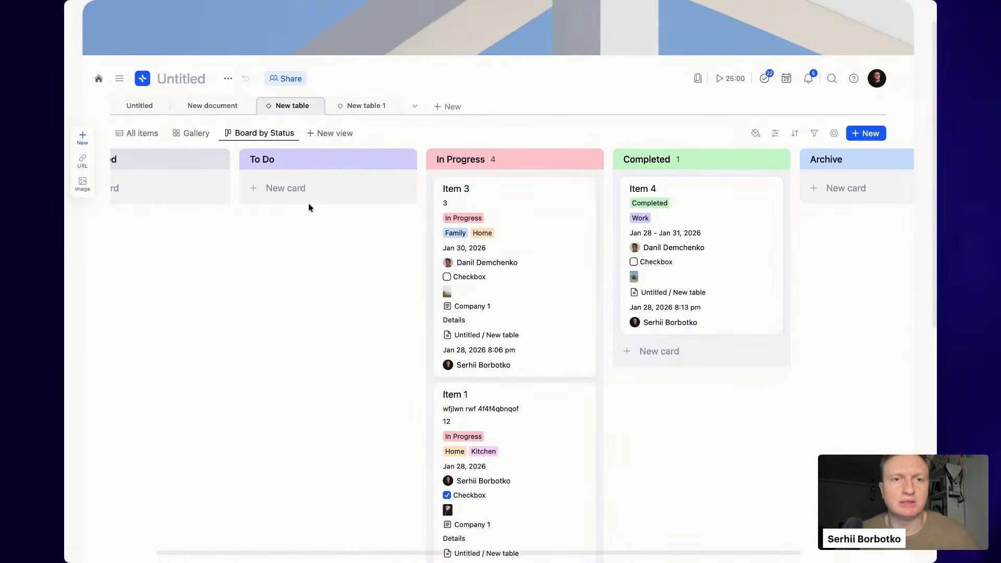
- Compare the All items table with the board, then move Item 3 into To Do
click(128, 132)
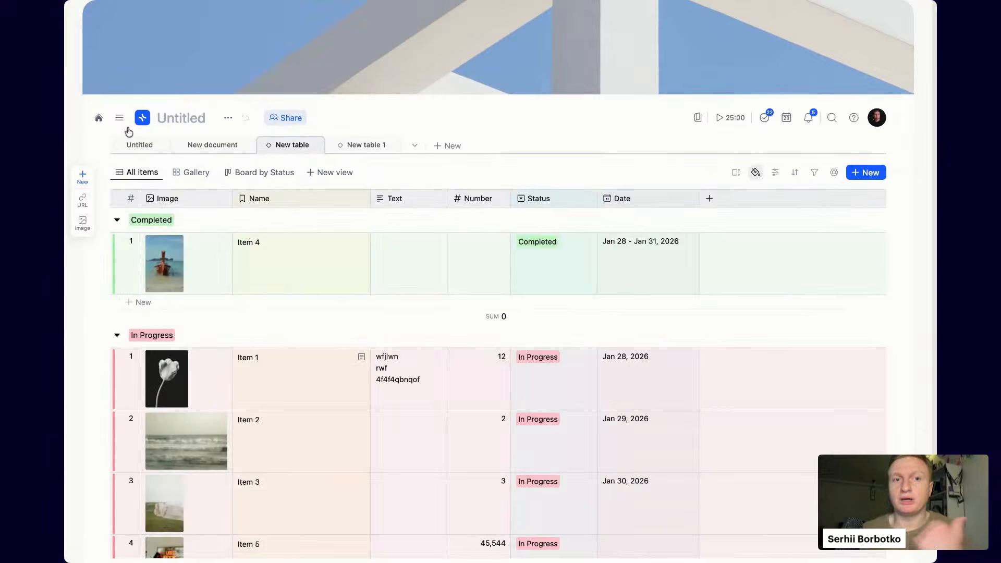
scroll(268, 306, down, 2)
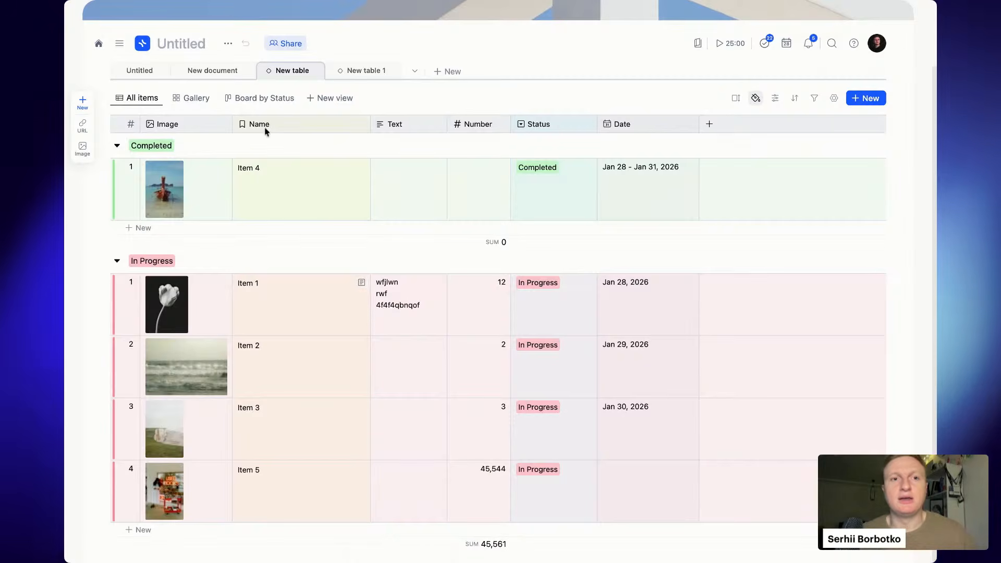
click(266, 98)
scroll(266, 99, up, 3)
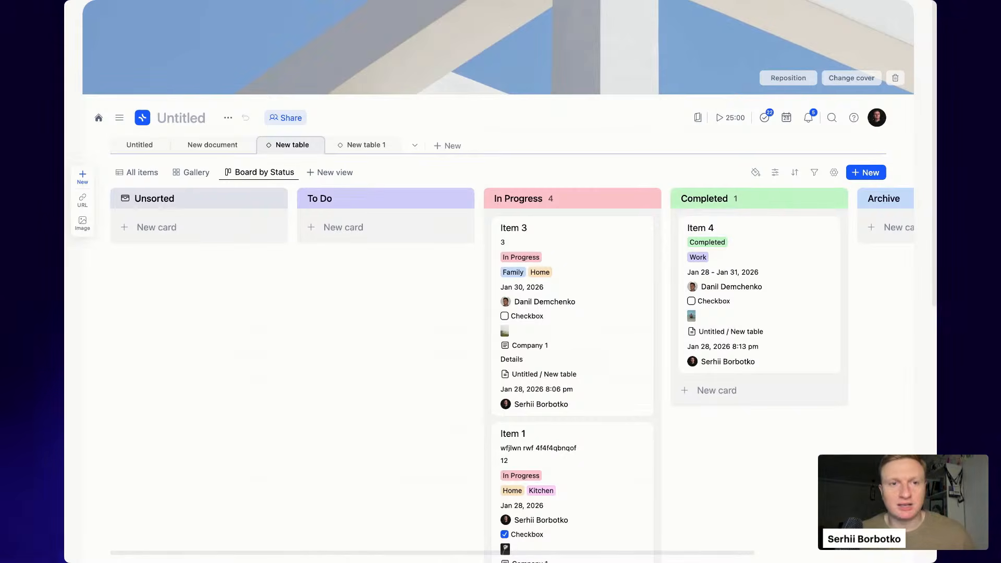
click(139, 177)
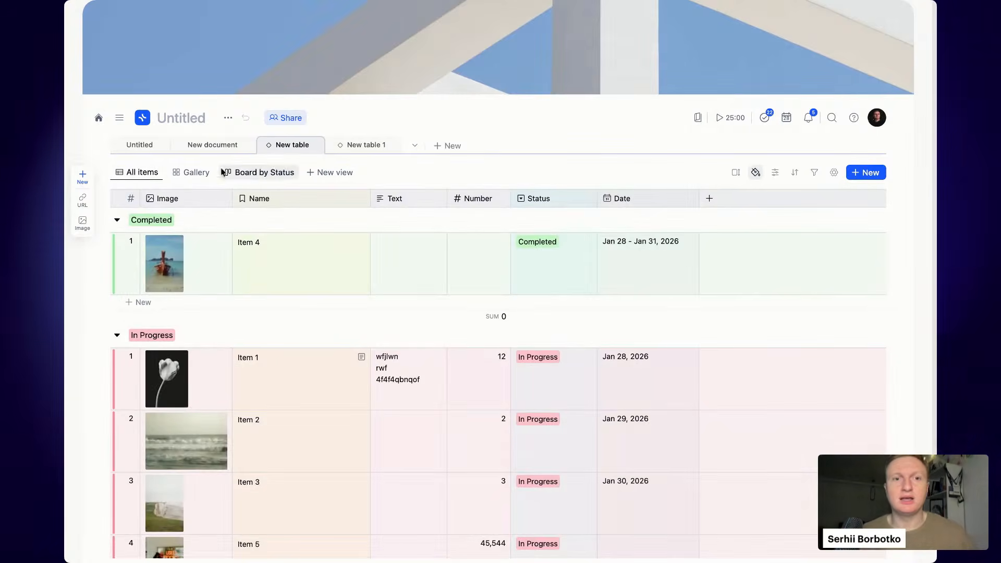
click(274, 172)
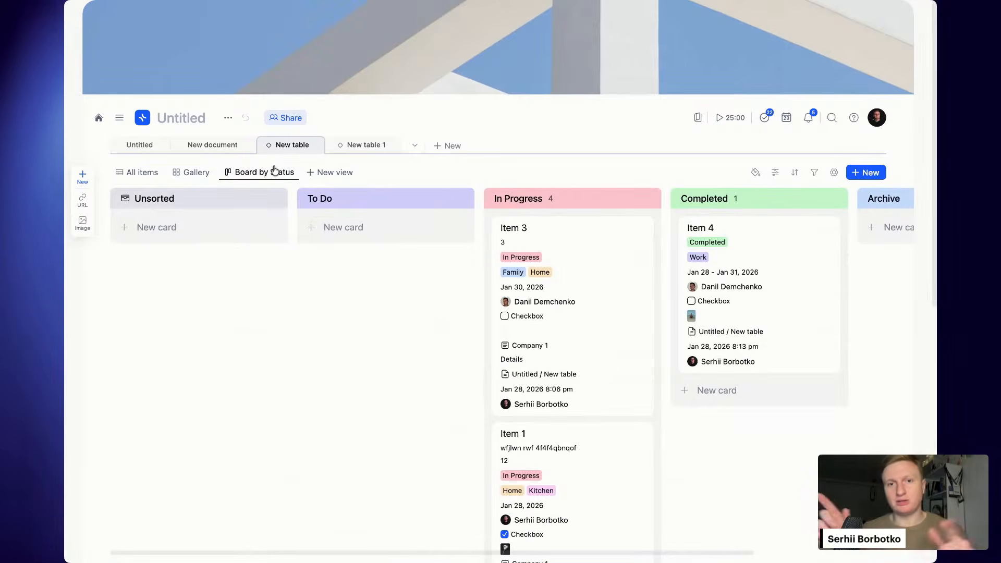
drag(503, 326, 391, 271)
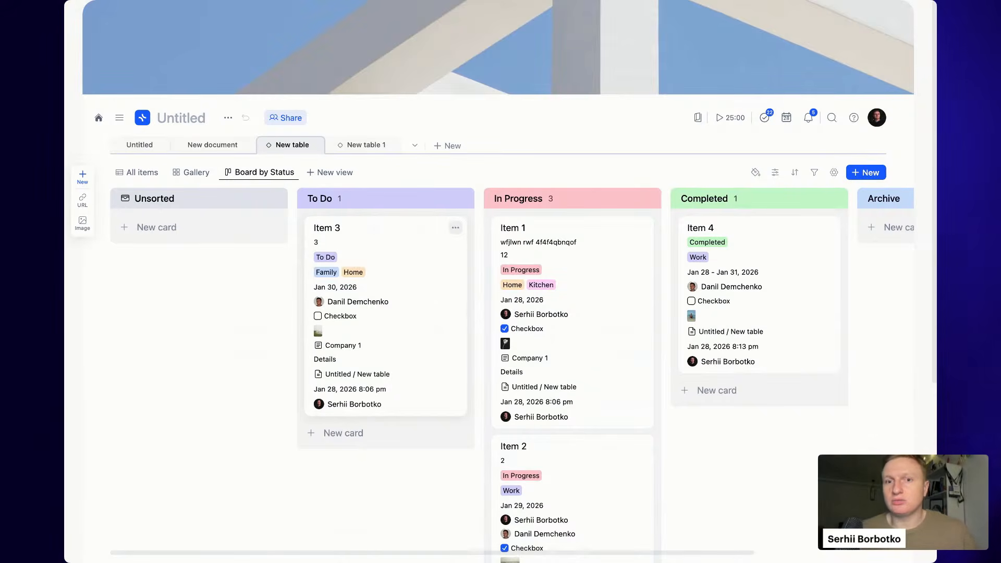
- Hide all board card properties, including Status, Date and Number, leaving only Text
click(775, 173)
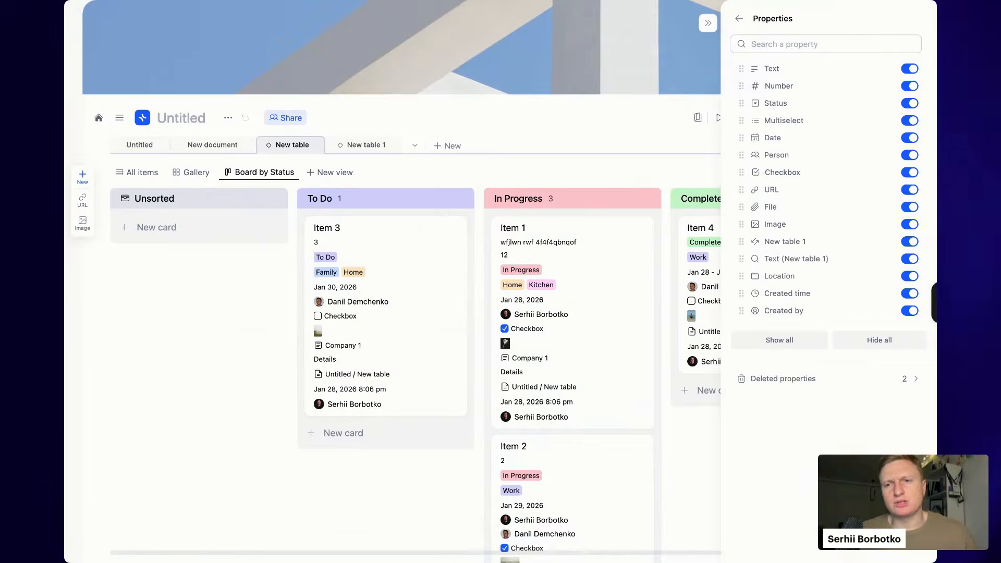
click(912, 311)
click(912, 294)
click(911, 277)
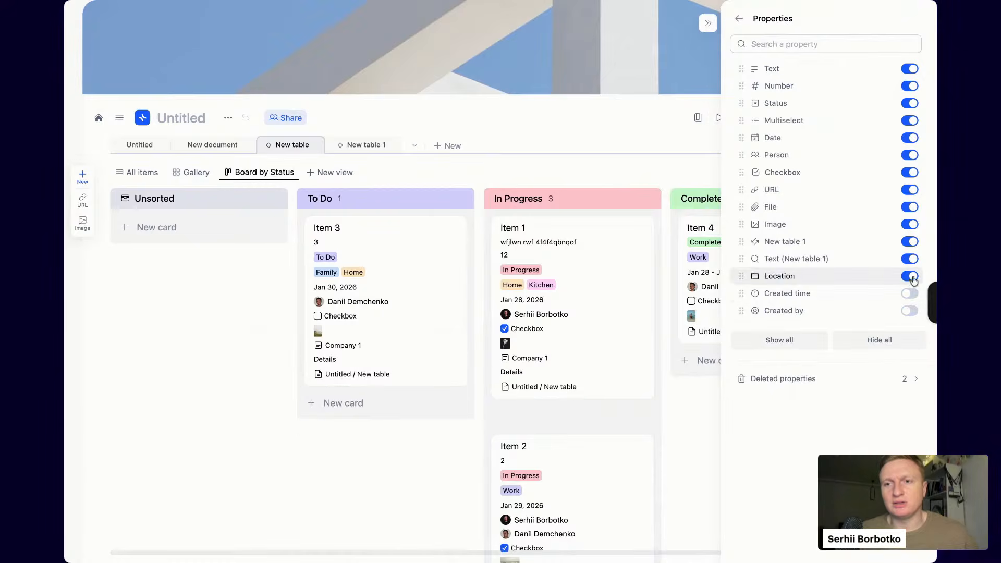
click(913, 259)
click(913, 242)
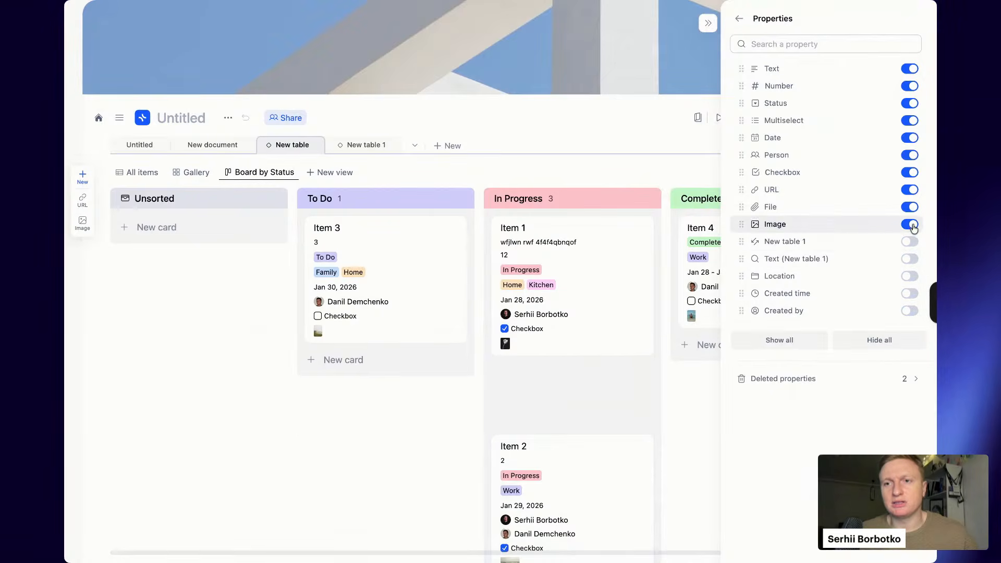
click(913, 225)
click(913, 208)
click(911, 190)
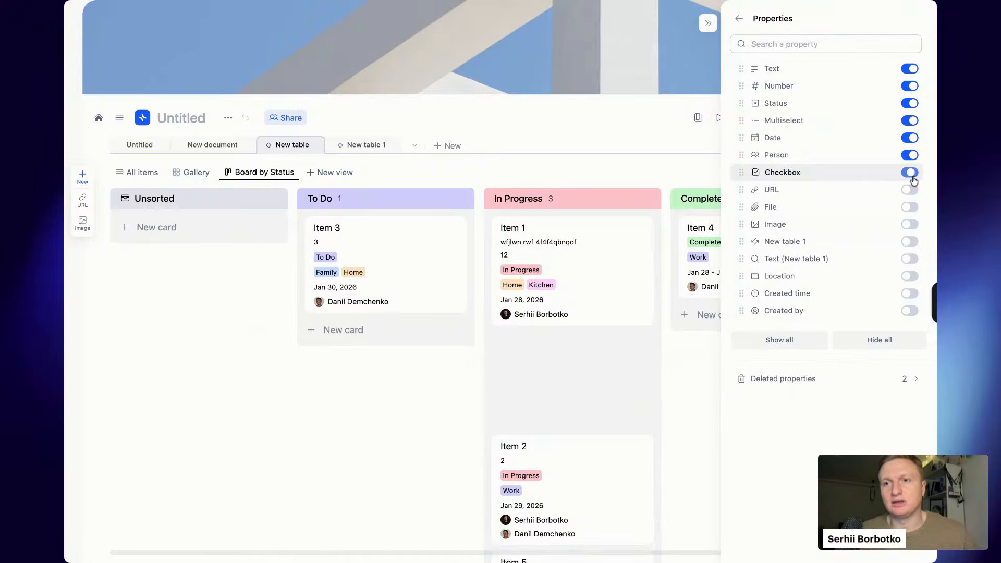
click(912, 172)
click(912, 155)
click(912, 138)
click(912, 121)
click(912, 104)
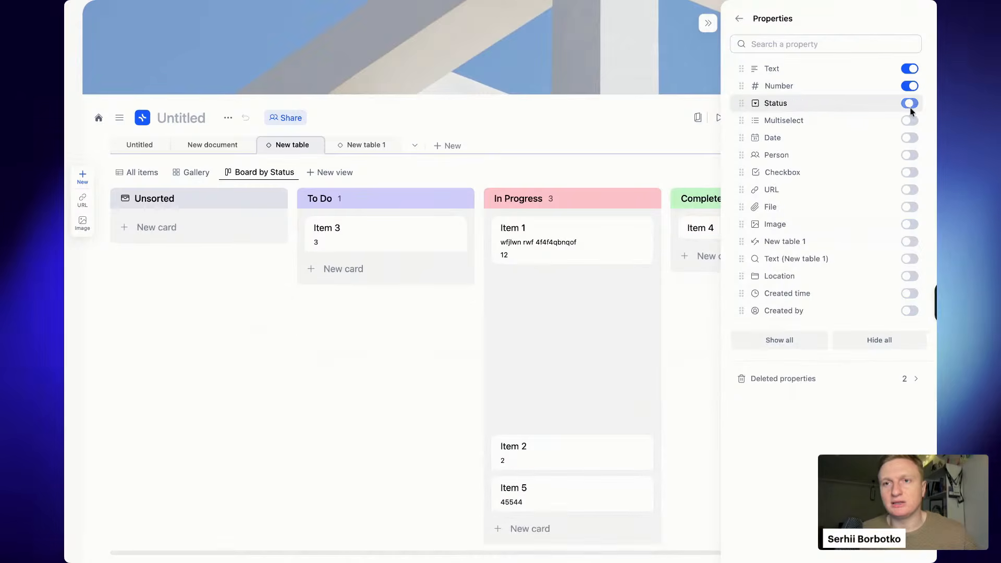
click(912, 86)
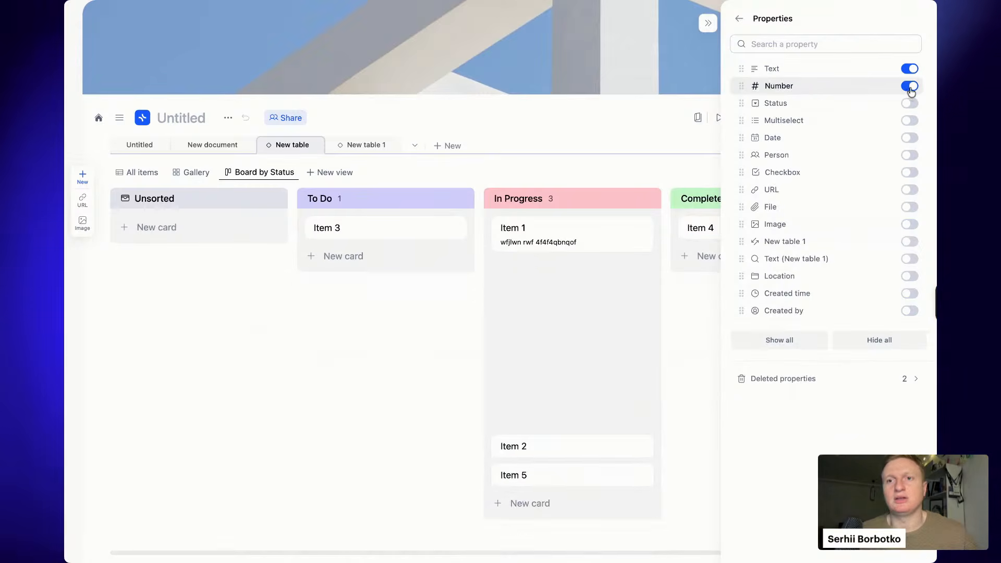
click(708, 23)
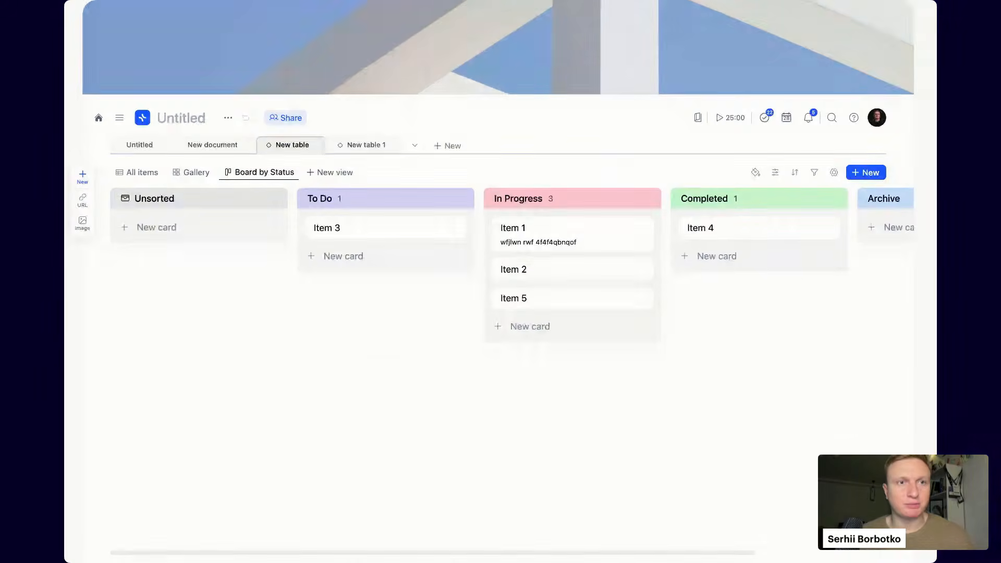
- Add a Calendar view organised by Date
click(340, 177)
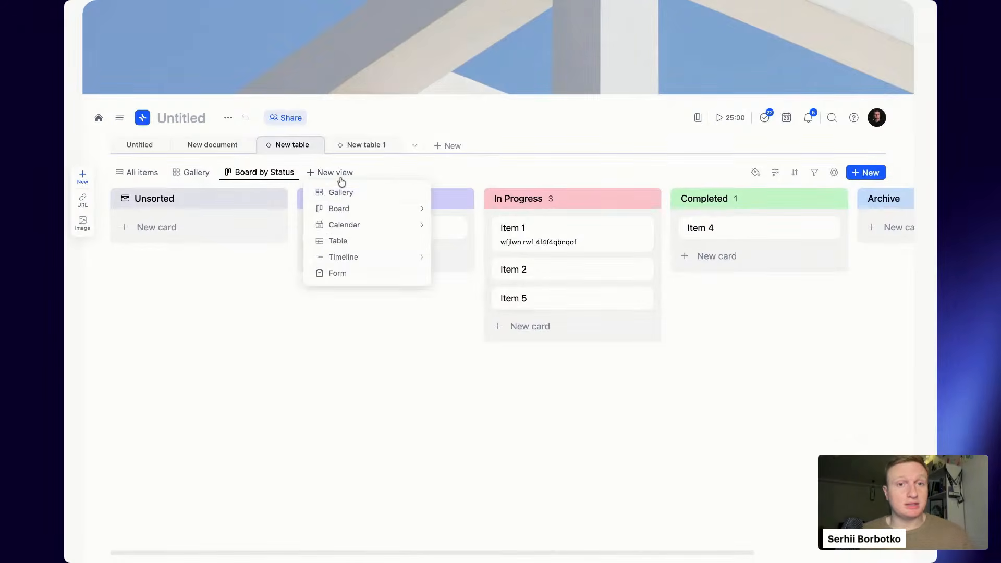
mouse_move(369, 231)
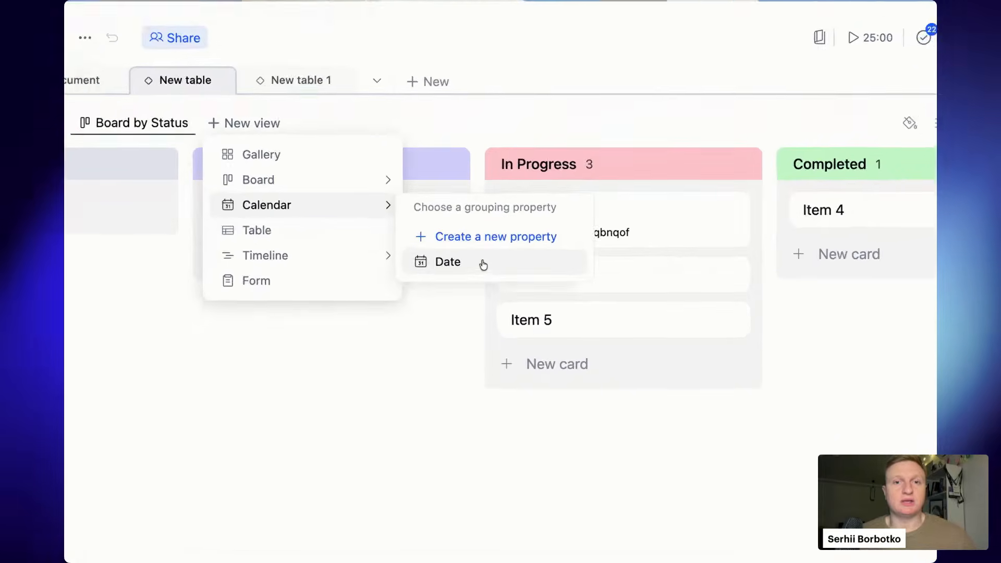
click(442, 265)
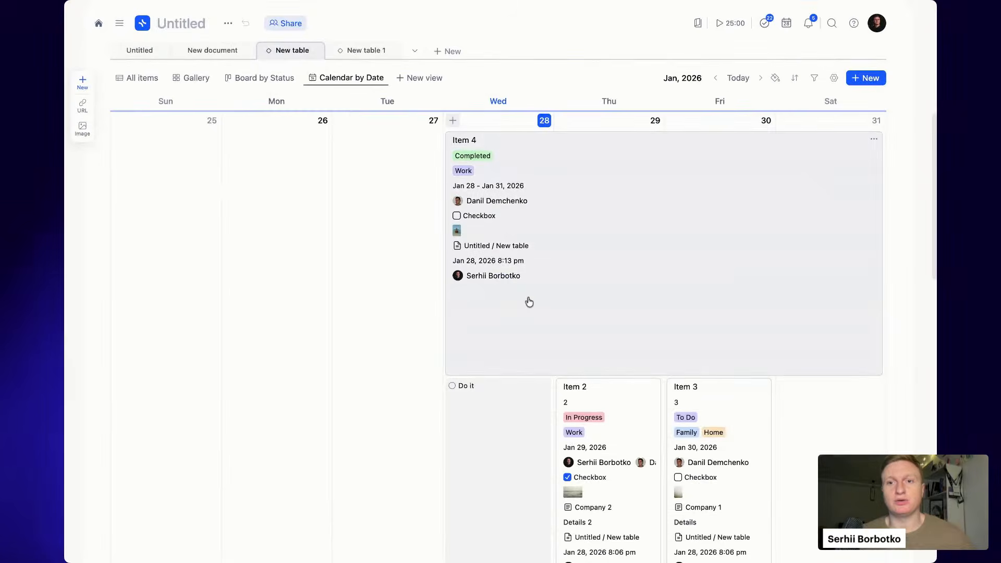
- Move the 'Do it' card from Wednesday 28 to Monday 26 January
scroll(689, 258, down, 9)
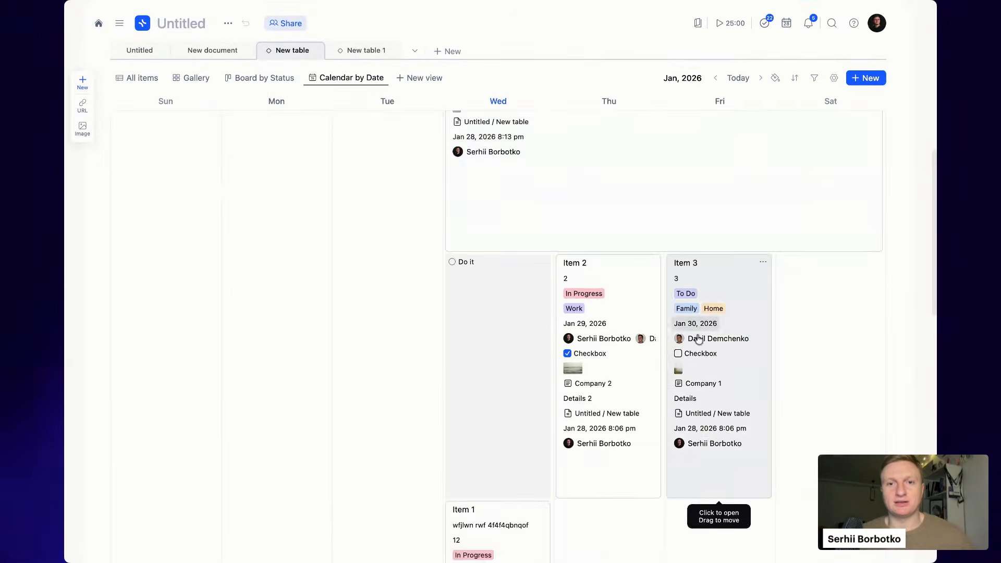
scroll(701, 345, up, 7)
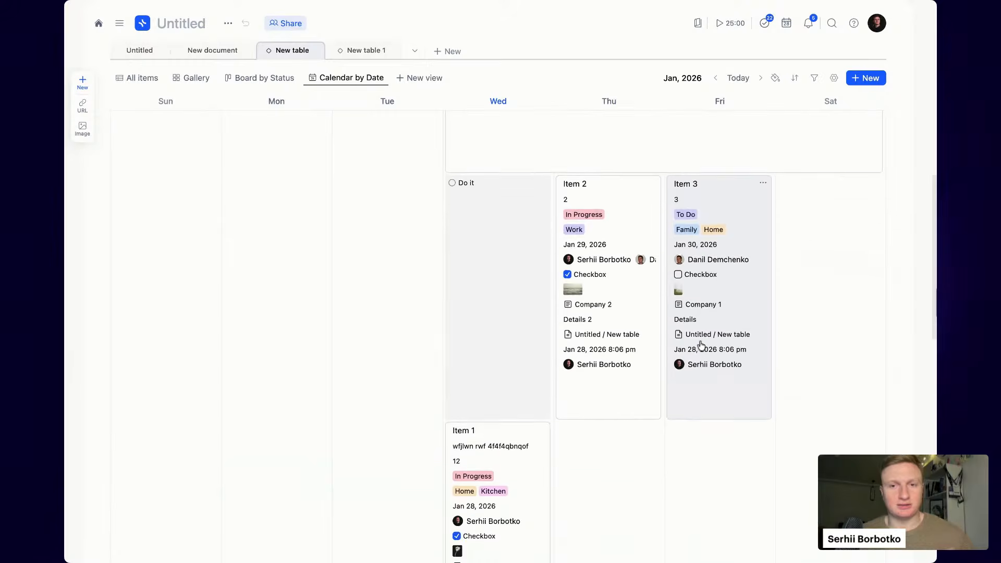
scroll(702, 366, up, 3)
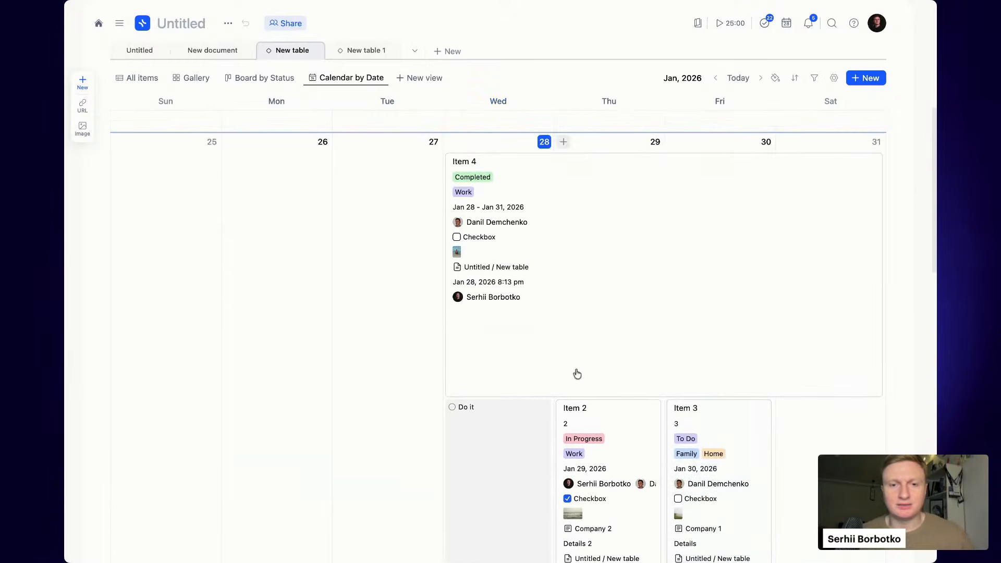
drag(490, 457, 317, 380)
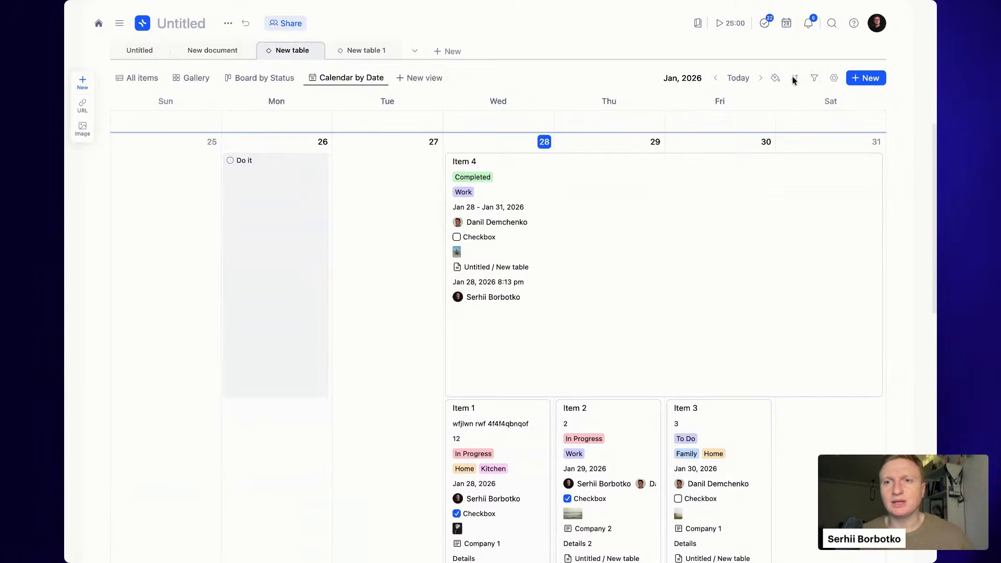
- In the calendar's view settings, hide every card property except Text, including Status, Date and Number
click(834, 79)
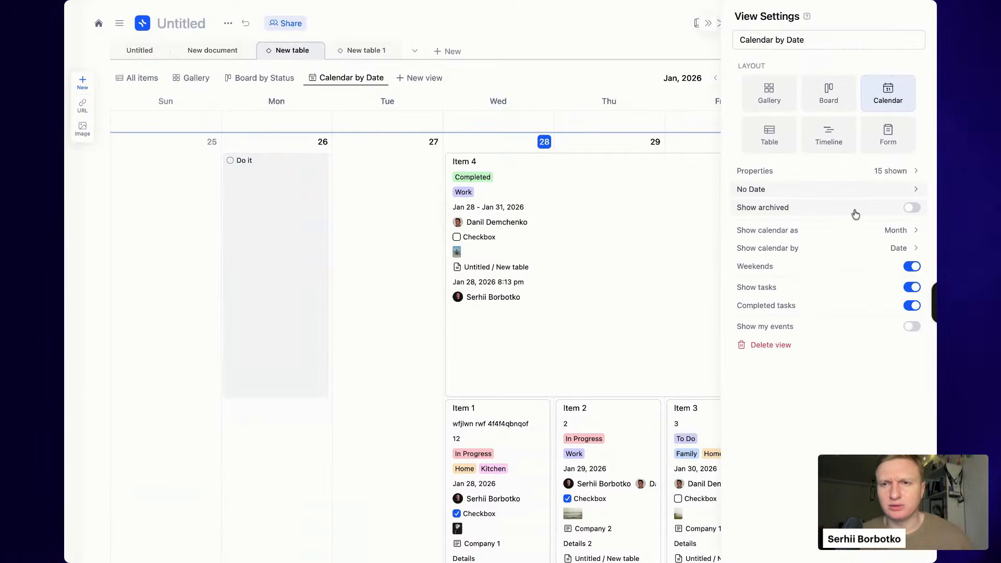
click(858, 172)
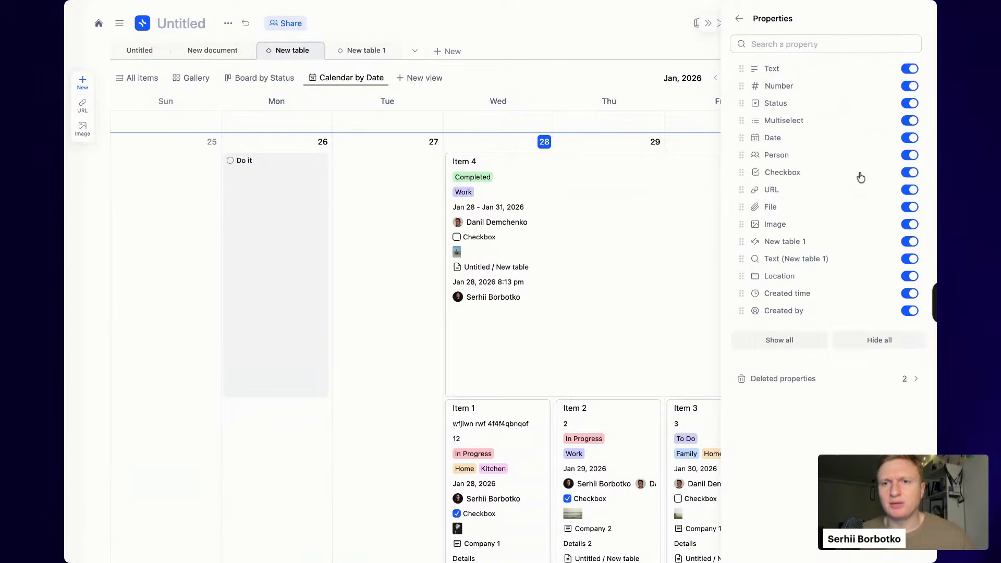
click(910, 310)
click(909, 293)
click(909, 276)
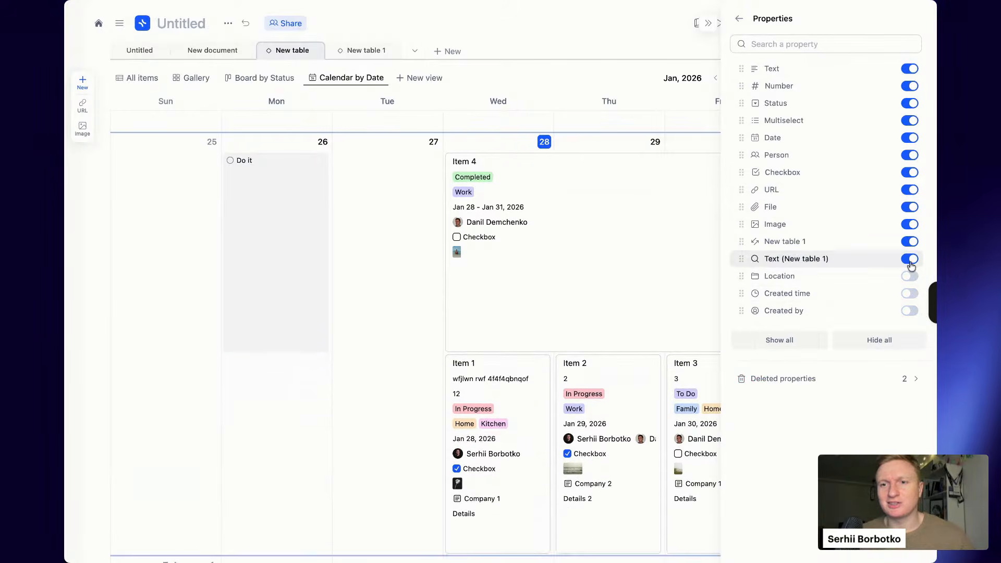
click(910, 258)
click(909, 242)
click(910, 224)
click(910, 207)
click(910, 189)
click(910, 173)
click(909, 155)
click(909, 138)
click(910, 120)
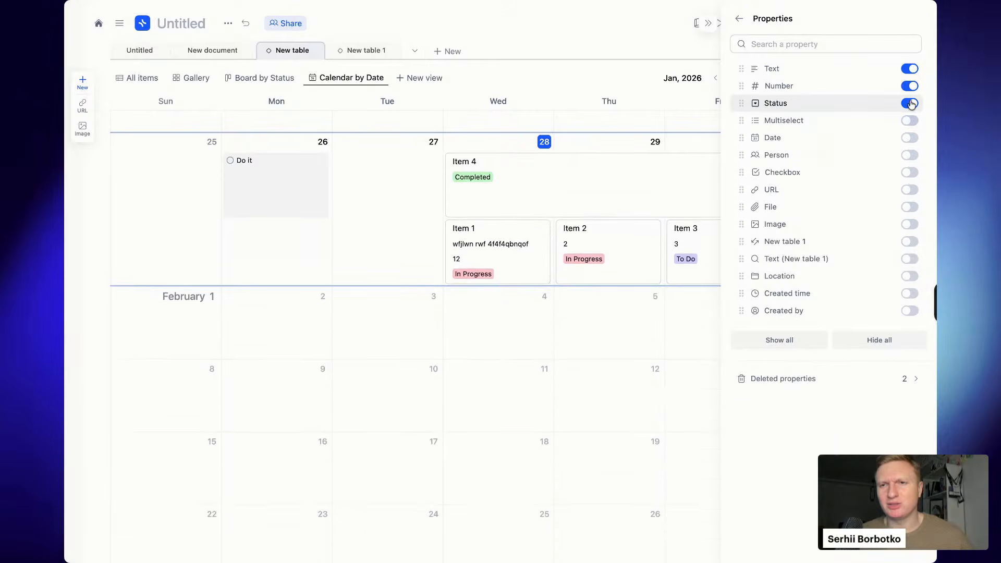
click(910, 104)
click(909, 86)
click(710, 22)
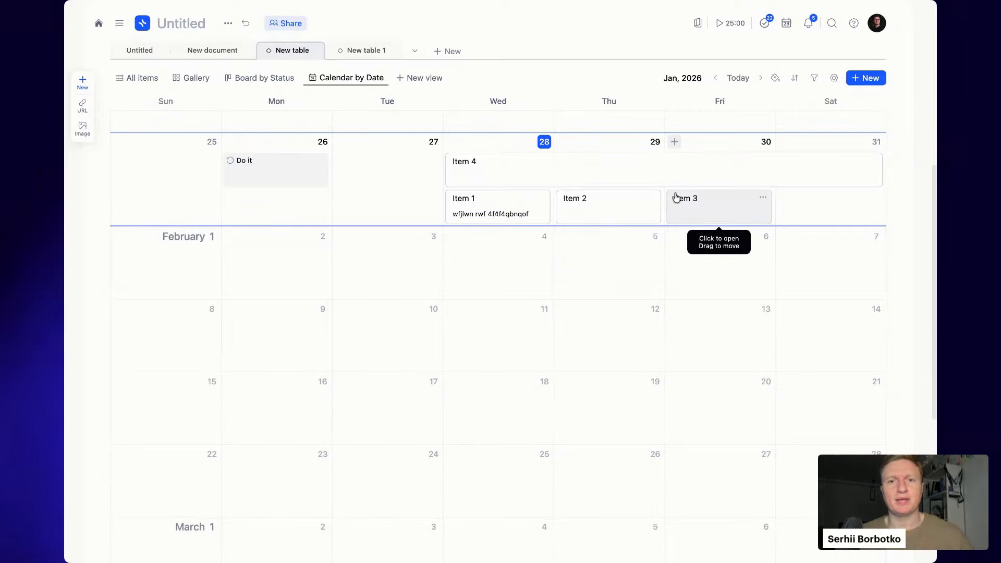
- Give calendar Item 4 a purple item colour
right_click(504, 166)
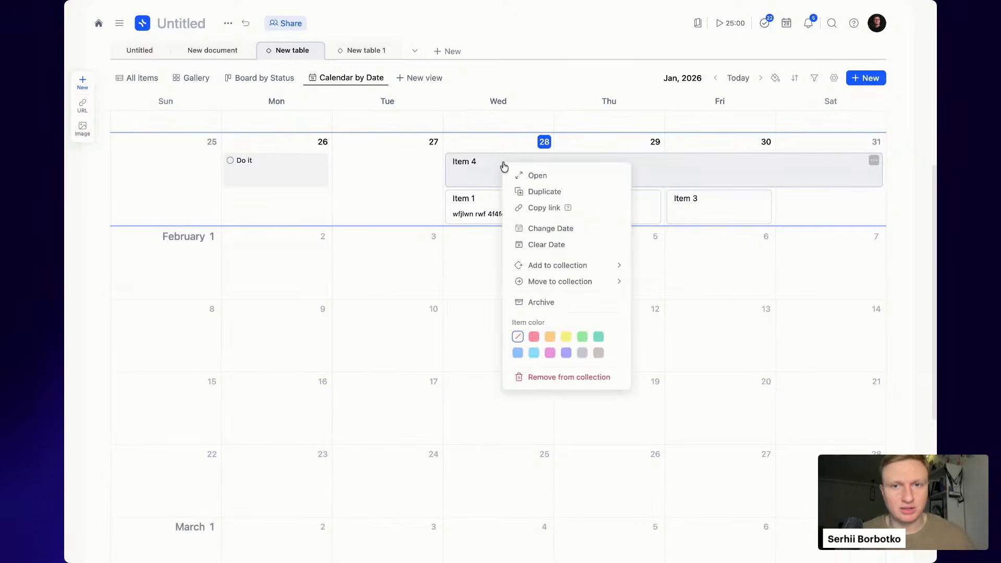
click(412, 167)
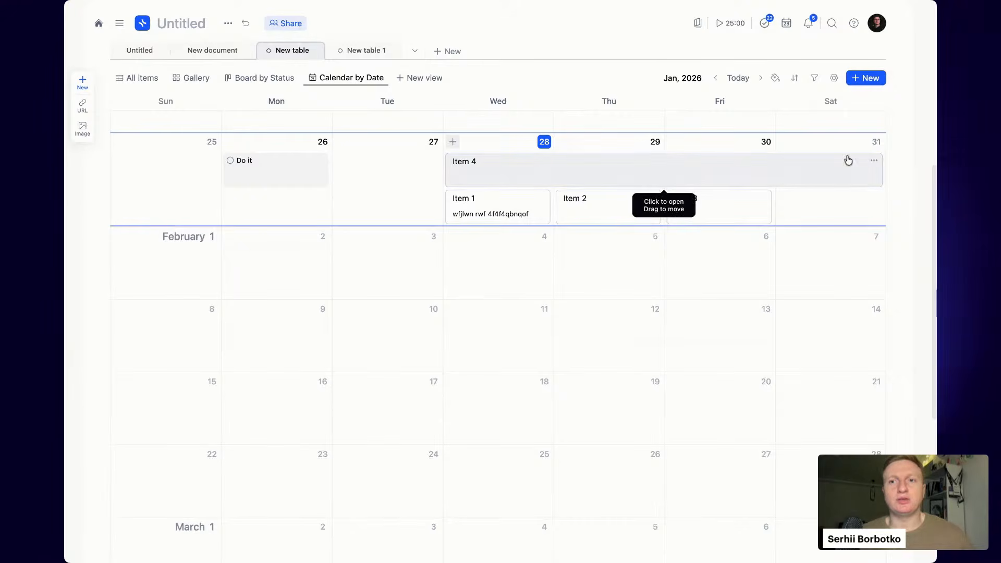
click(874, 161)
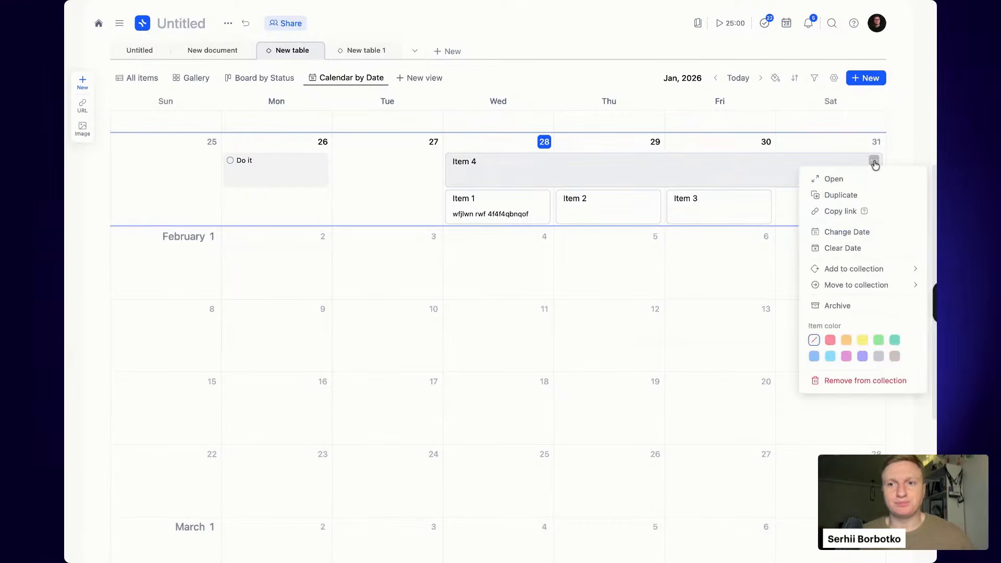
click(650, 112)
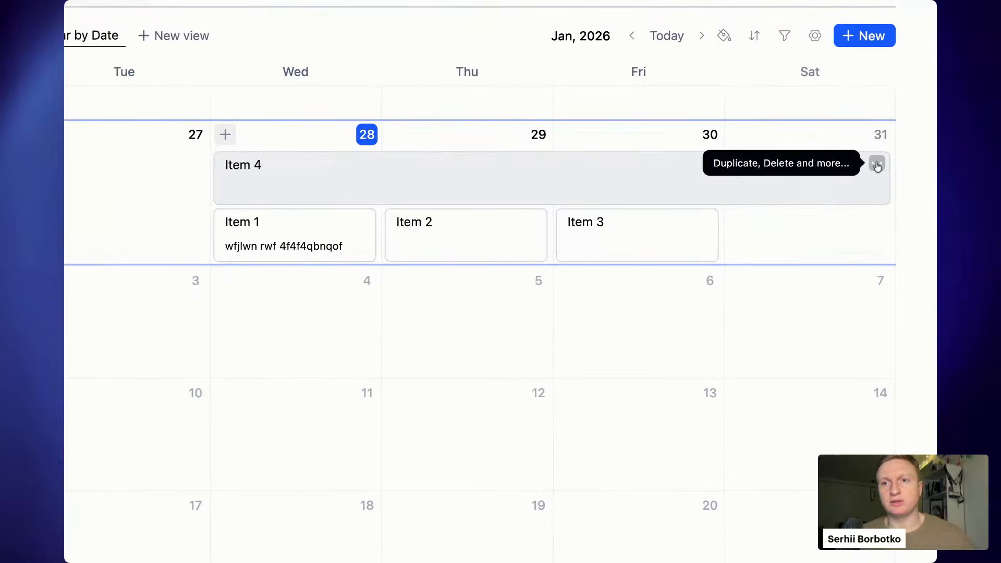
click(877, 165)
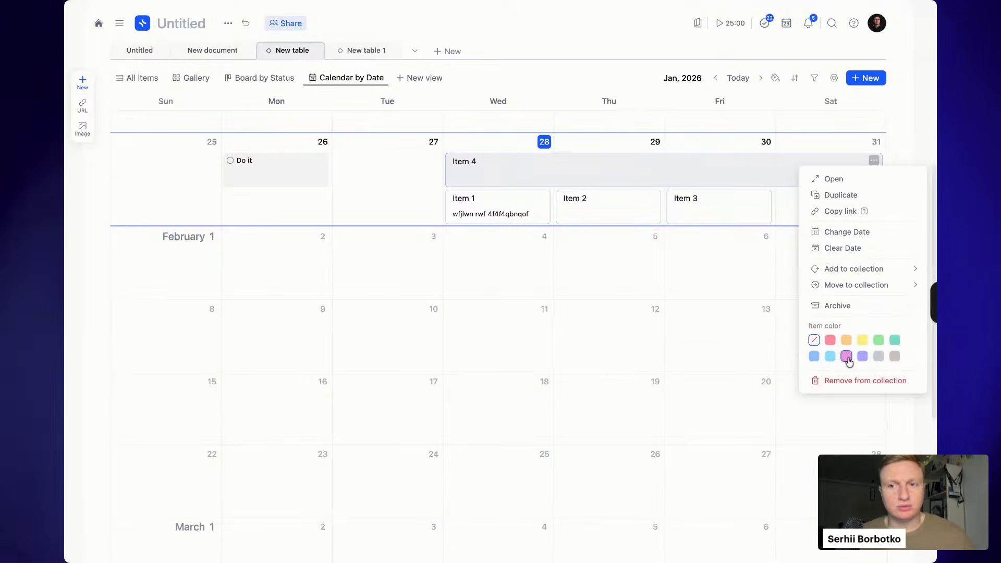
click(846, 357)
click(550, 208)
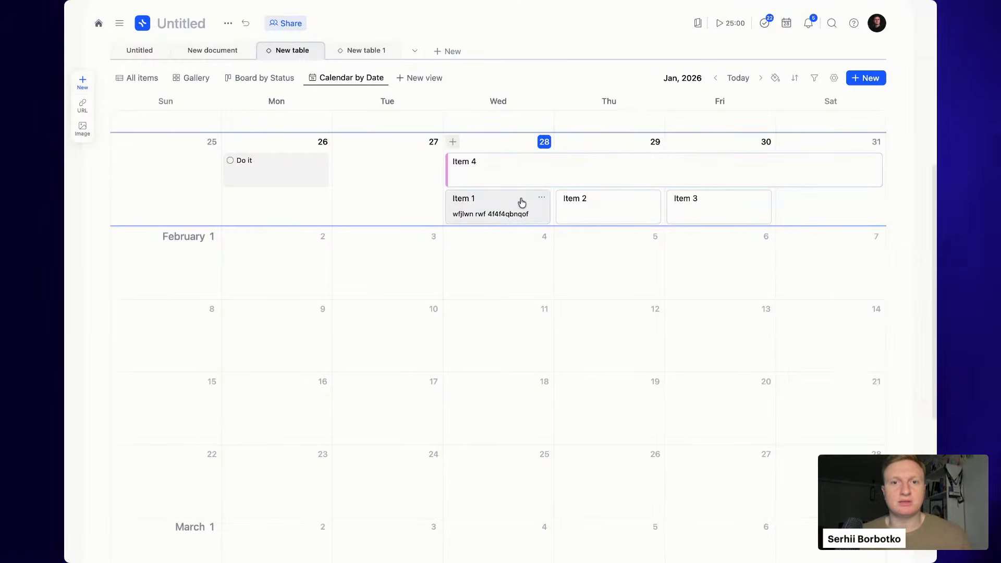
- Colour calendar Item 1 green and Item 3 cyan
click(504, 203)
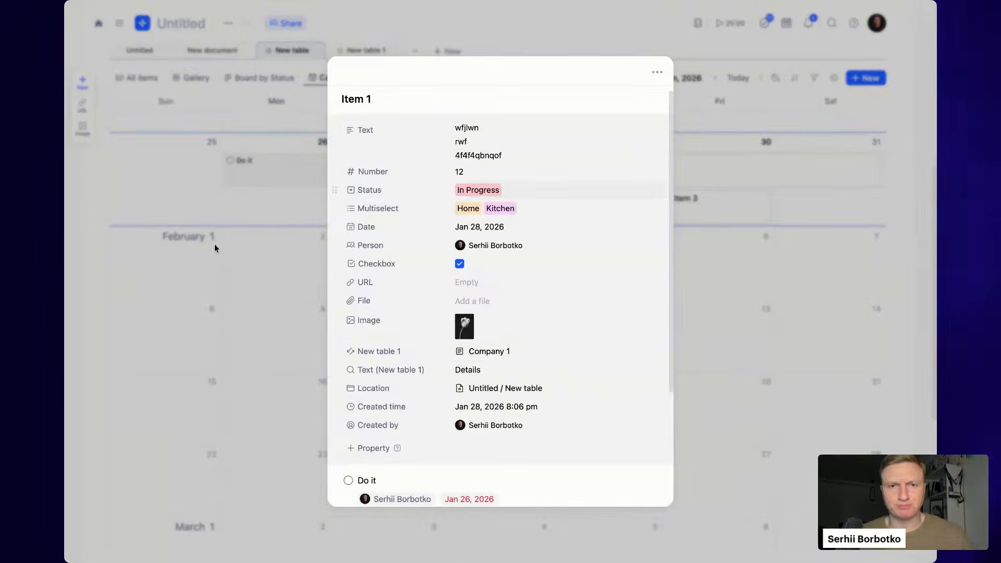
click(215, 241)
right_click(478, 200)
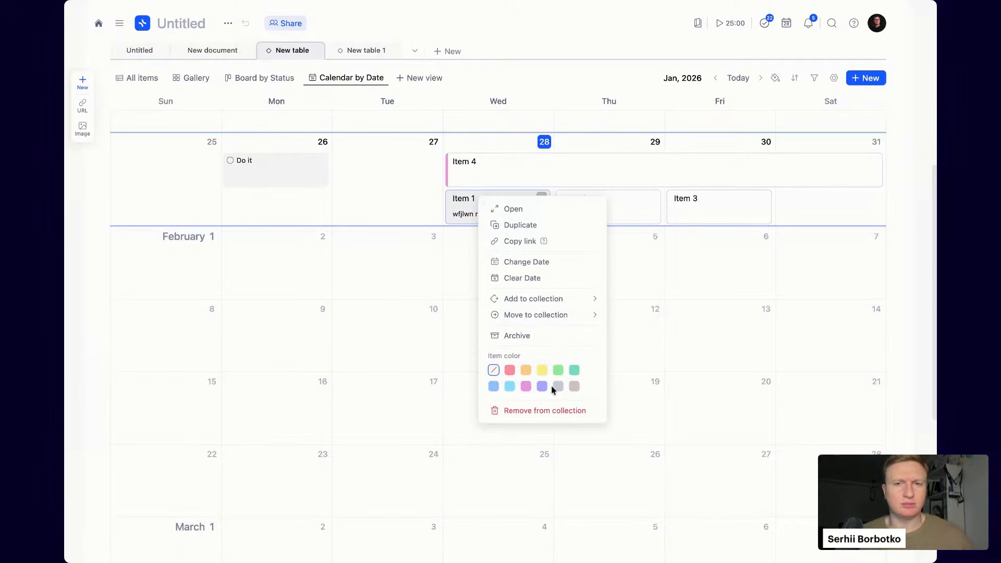
click(558, 370)
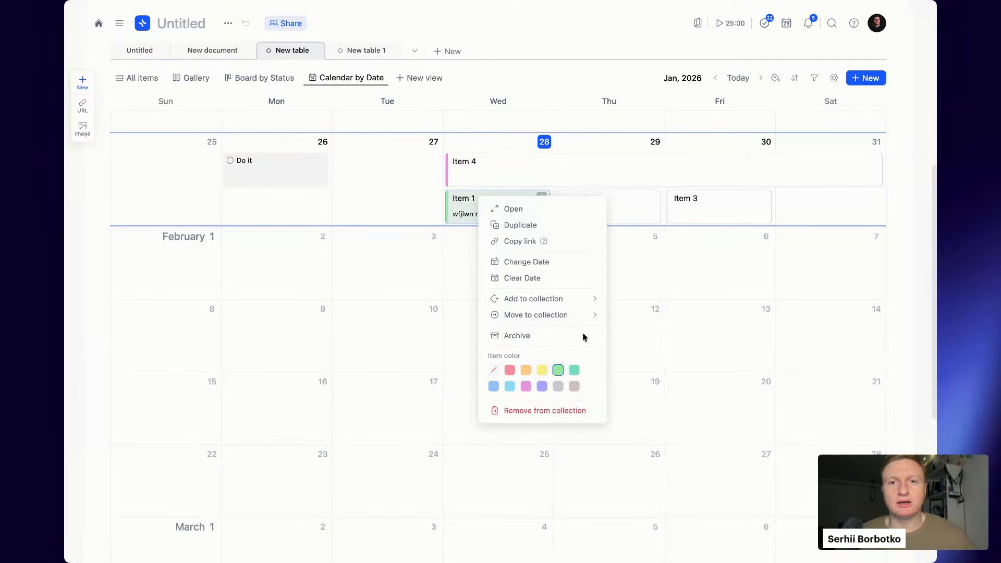
right_click(718, 219)
right_click(718, 220)
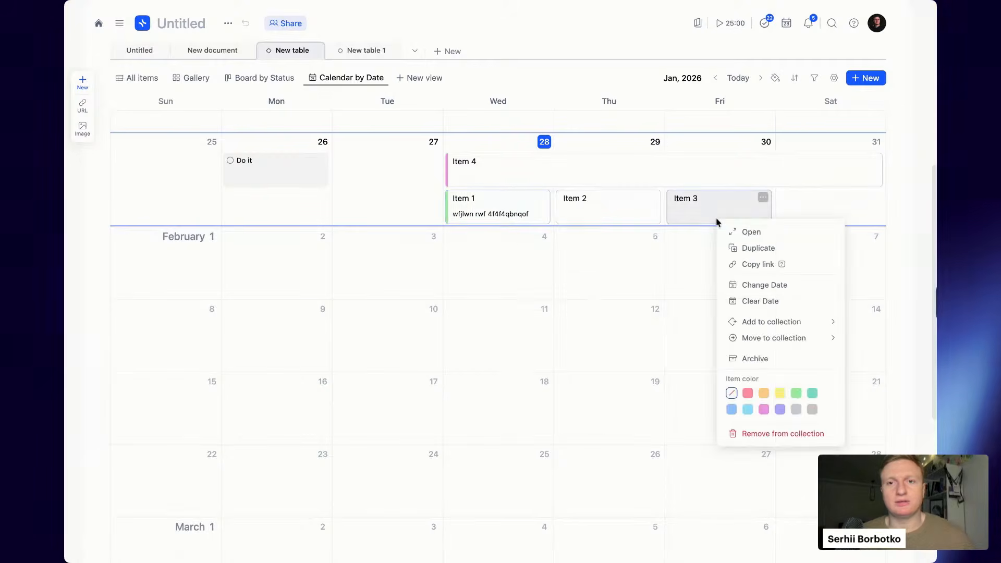
click(750, 411)
click(605, 315)
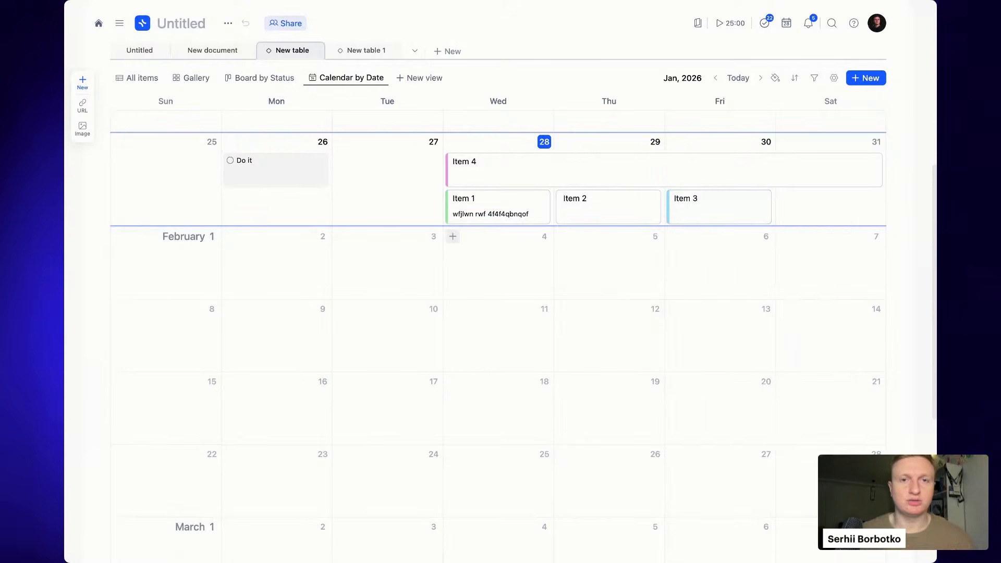
scroll(498, 282, down, 1)
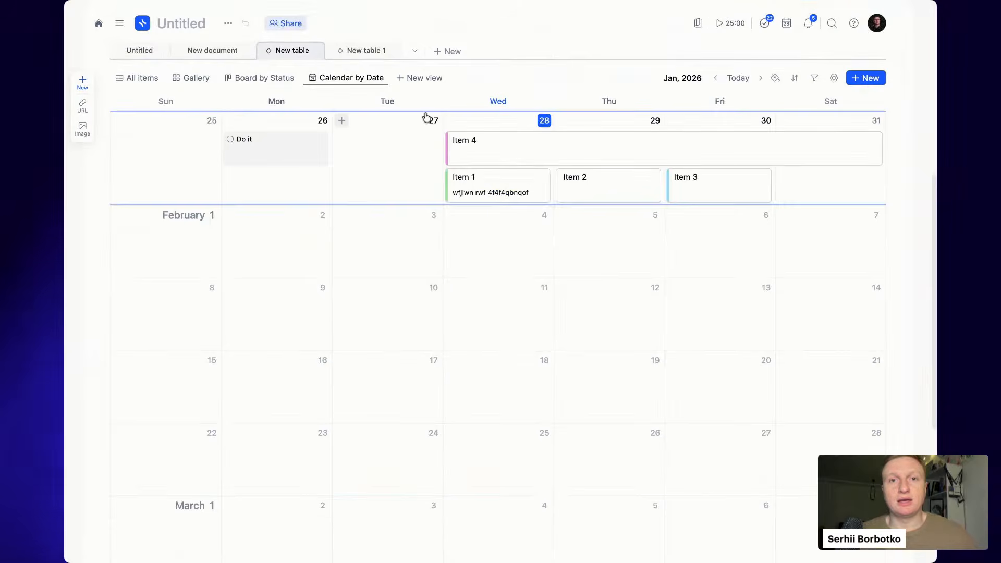
- Add a Timeline by Date view and stretch Items 1, 3 and 2 to about 2, 8 and 3 February
click(420, 79)
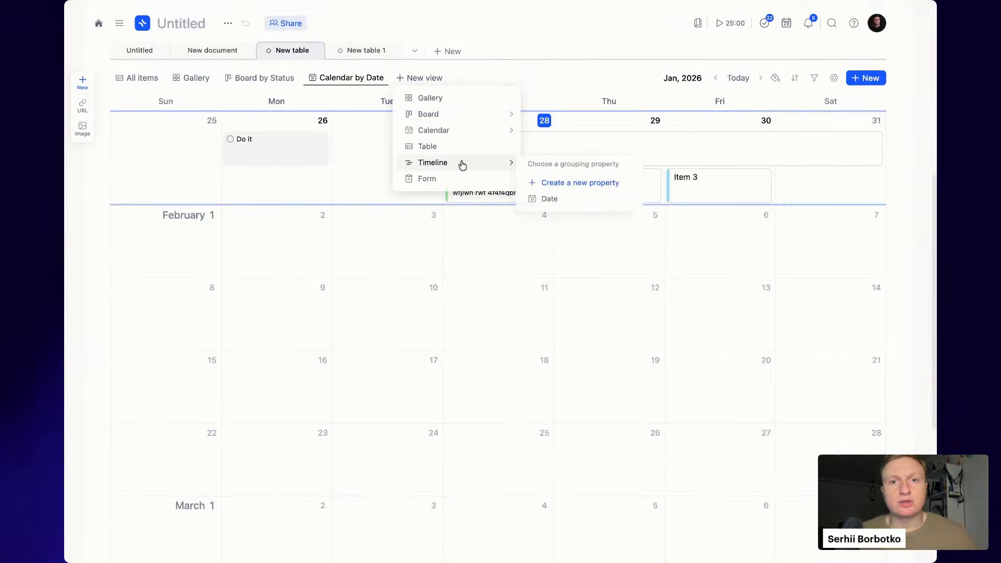
click(550, 199)
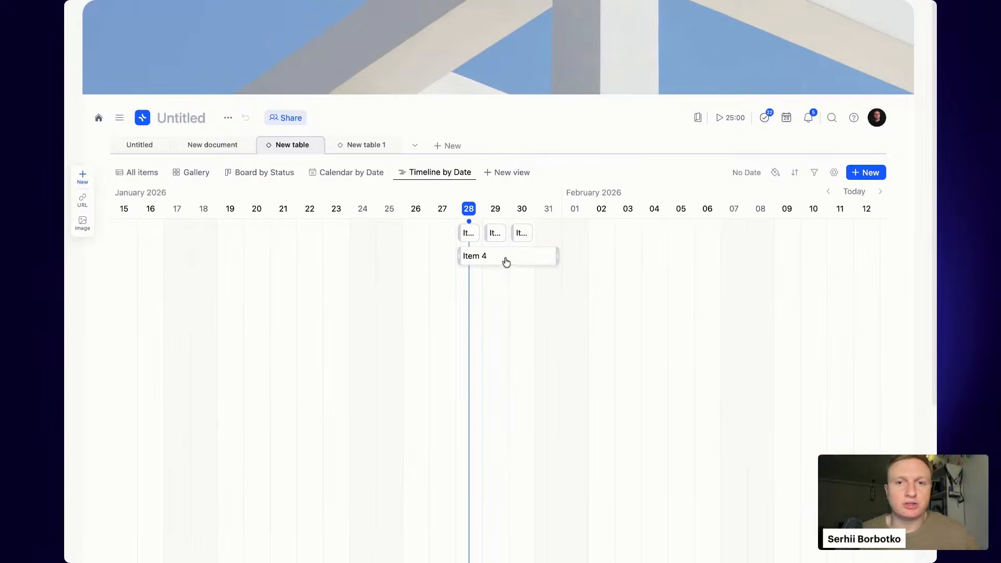
drag(475, 228, 586, 228)
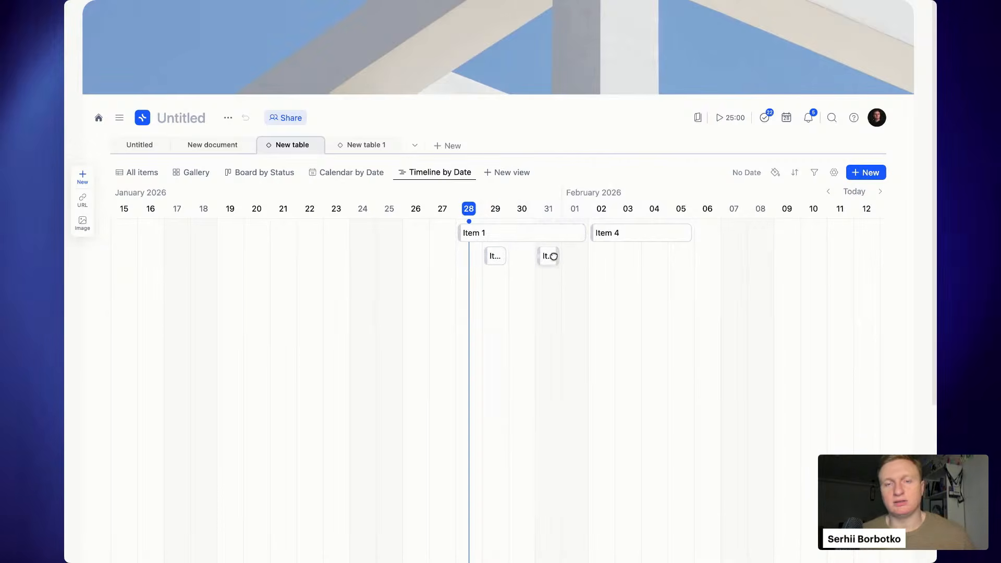
drag(556, 257, 764, 258)
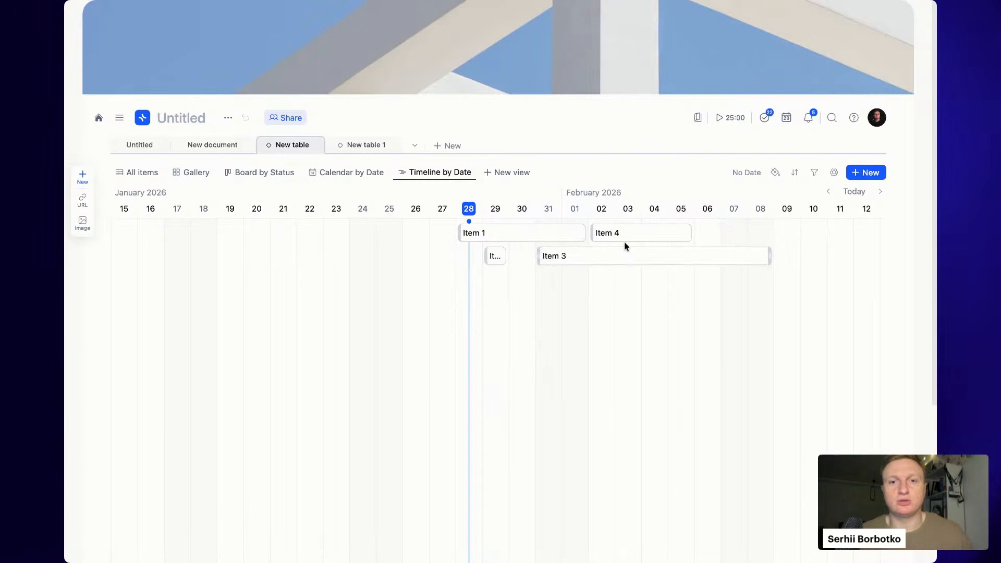
drag(504, 256, 632, 256)
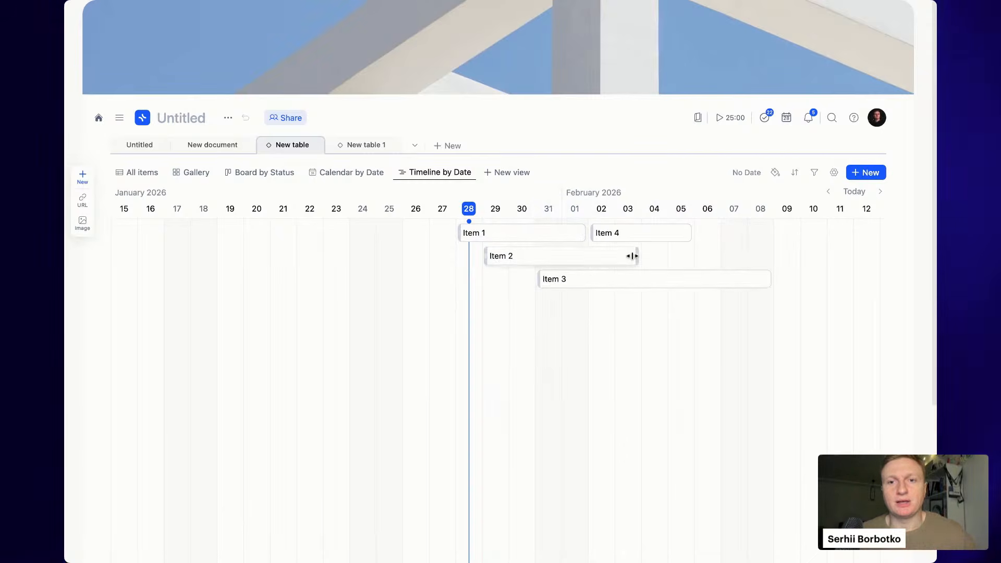
- Colour the timeline bars: Item 4 pink and Item 1 purple
right_click(593, 265)
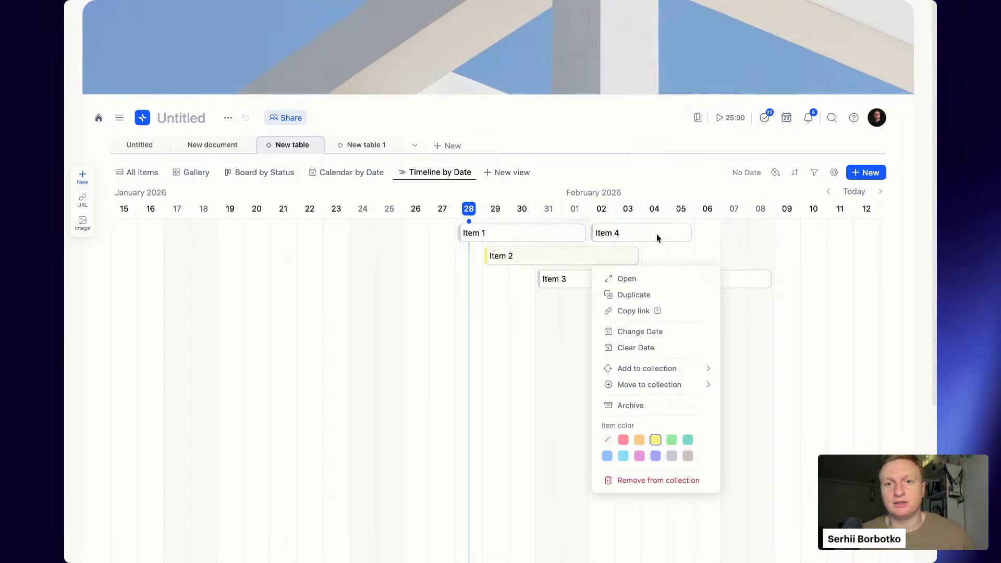
right_click(619, 232)
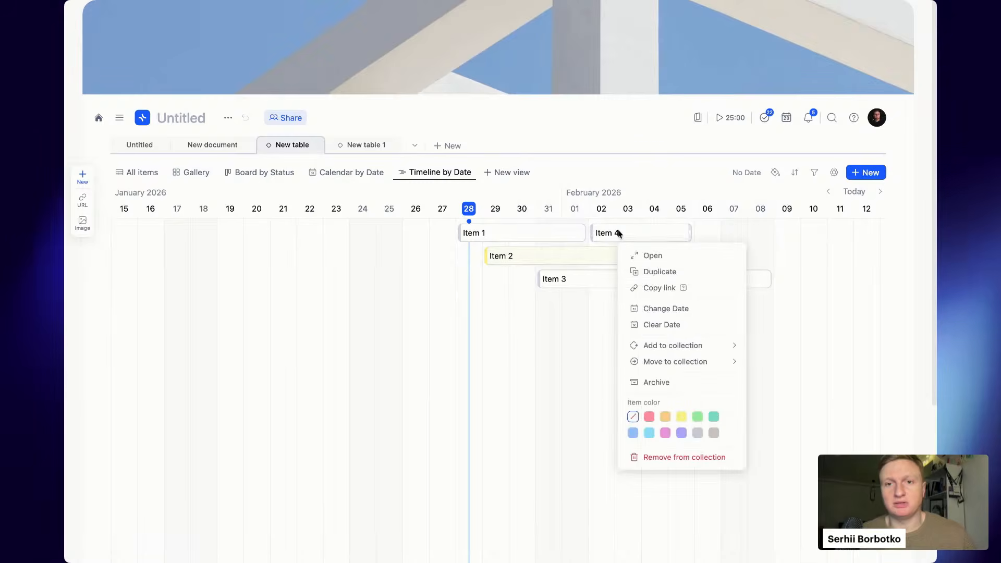
click(649, 417)
key(Escape)
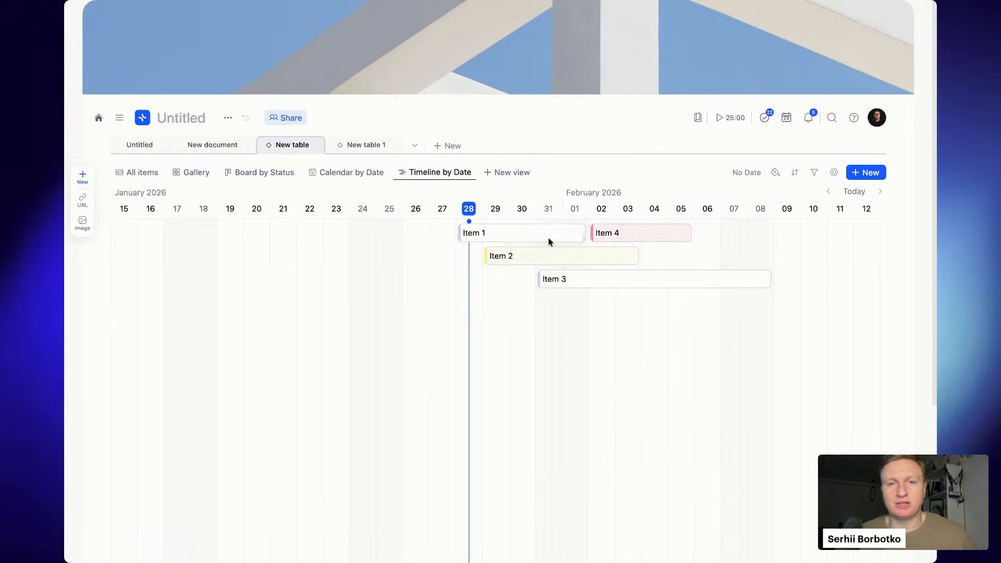
right_click(551, 241)
click(613, 433)
key(Escape)
right_click(733, 285)
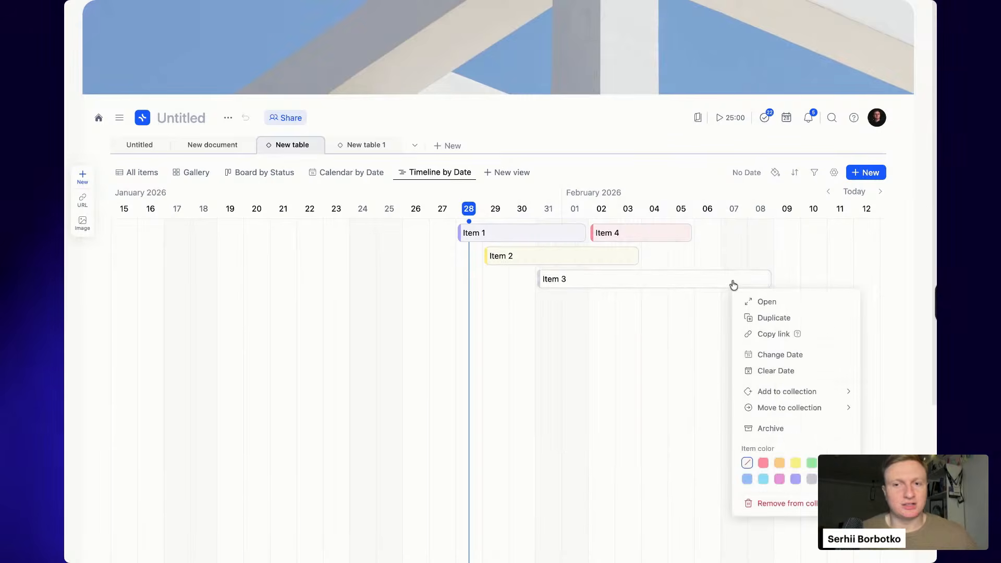
key(Escape)
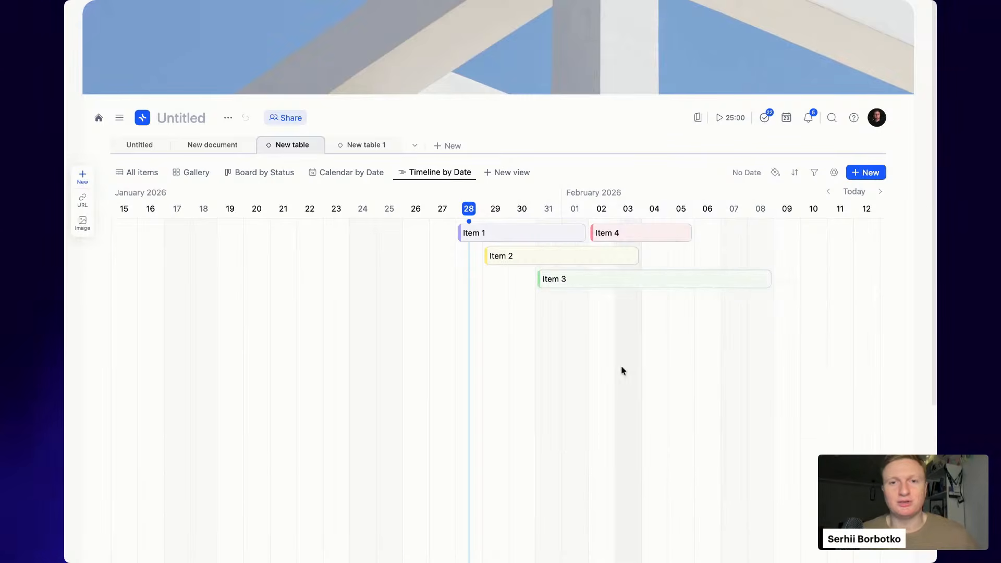
click(775, 174)
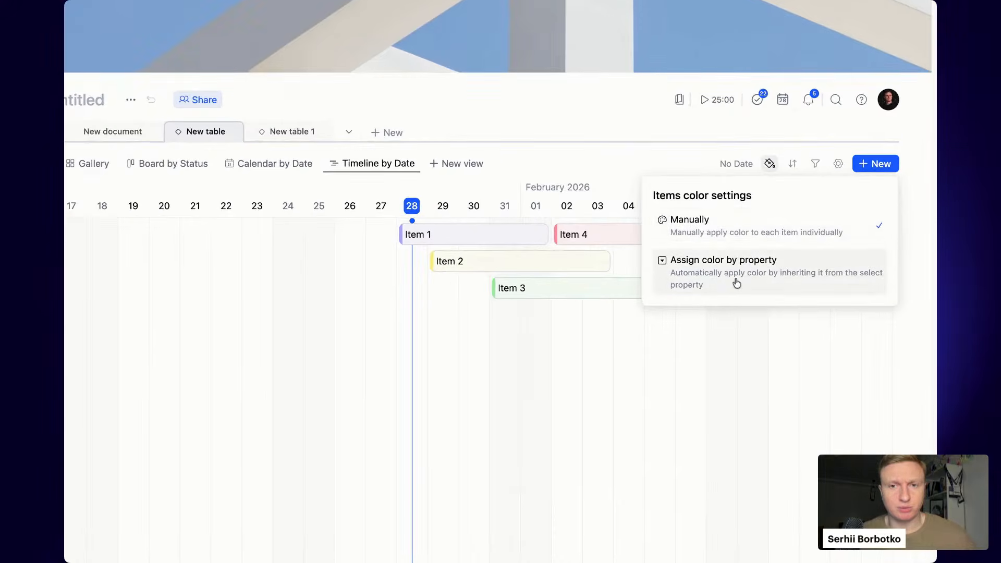
- Colour the timeline bars by the Status property and move Item 4 to span Jan 26–29
click(737, 284)
click(807, 249)
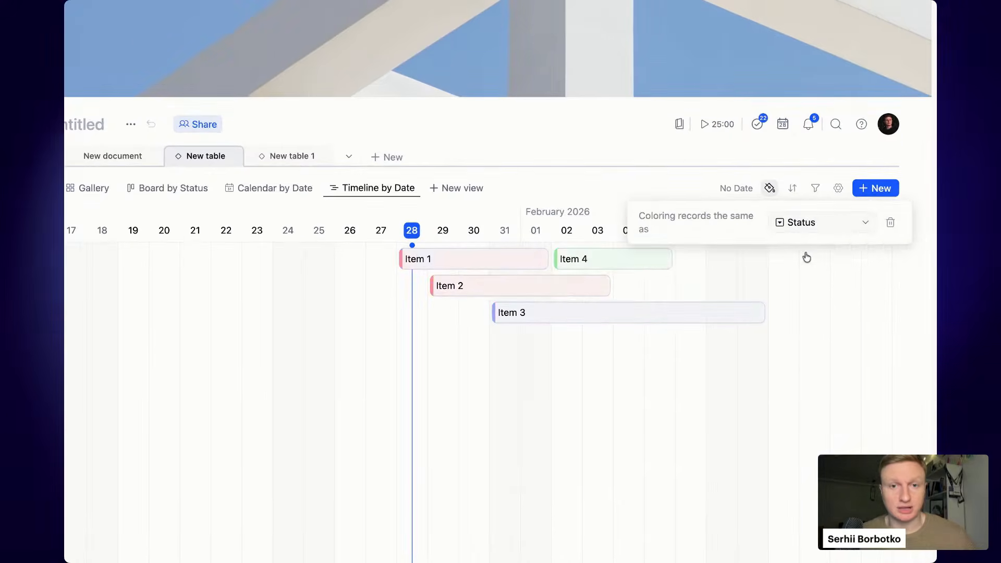
click(771, 296)
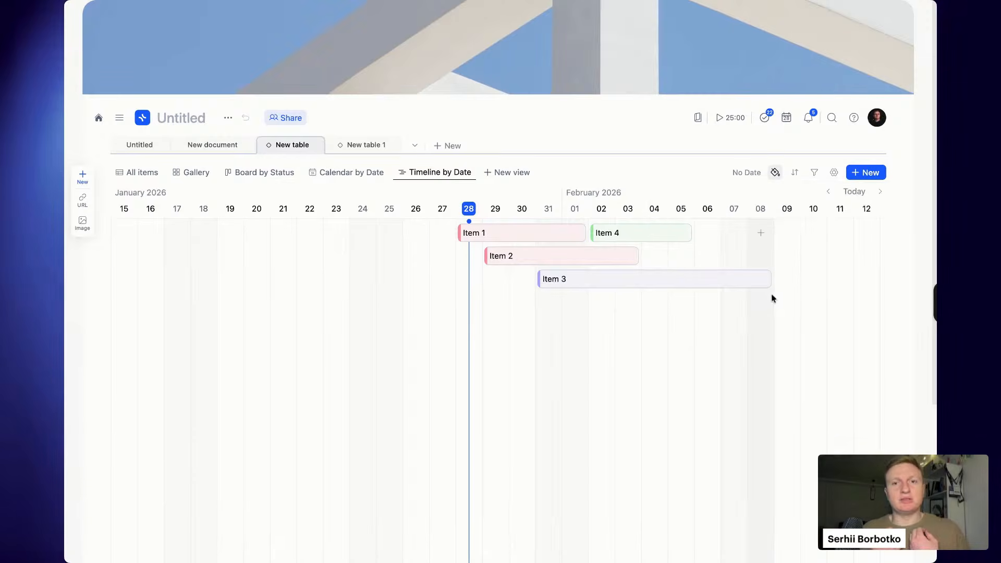
drag(664, 230, 478, 231)
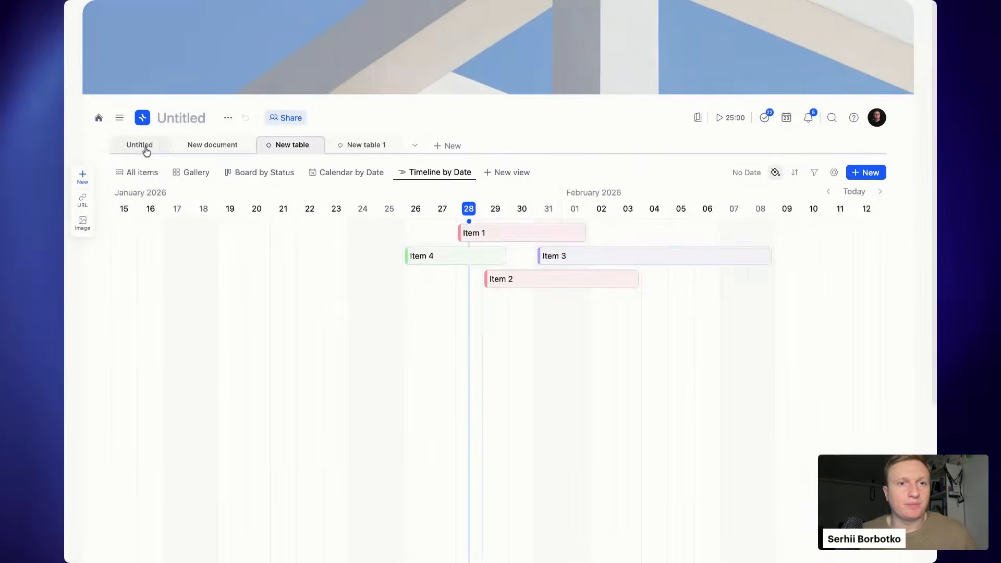
- Delete the All items view, leaving the collection on its Gallery view
click(141, 176)
click(140, 177)
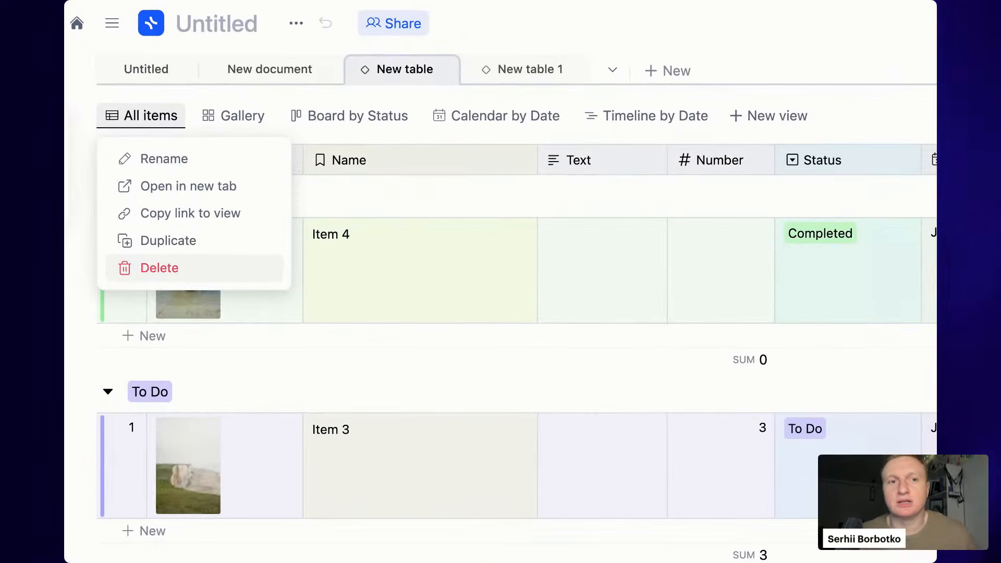
click(160, 268)
click(862, 313)
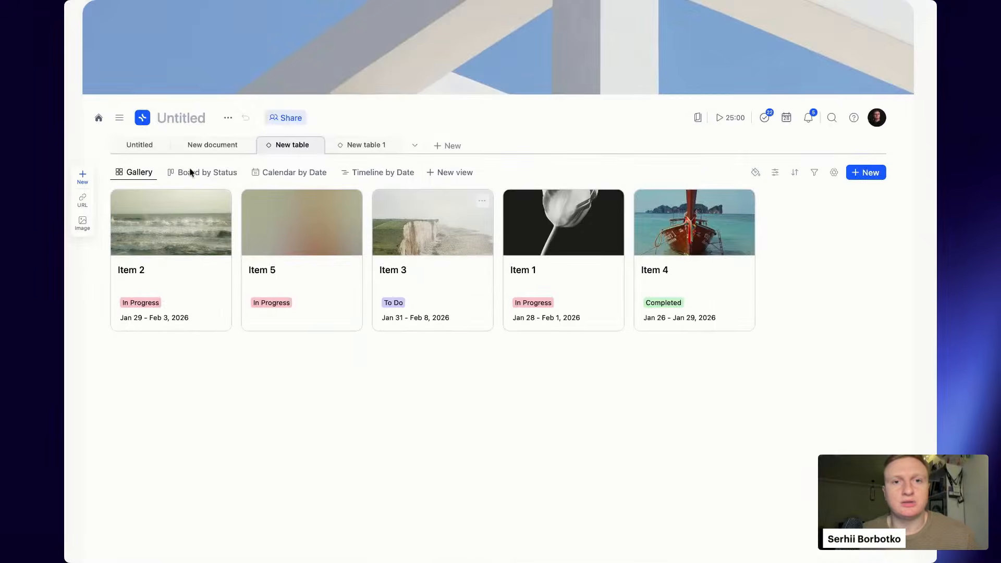
- Review the Calendar and Timeline views, then add a plain Table view listing Items 1–5
click(284, 172)
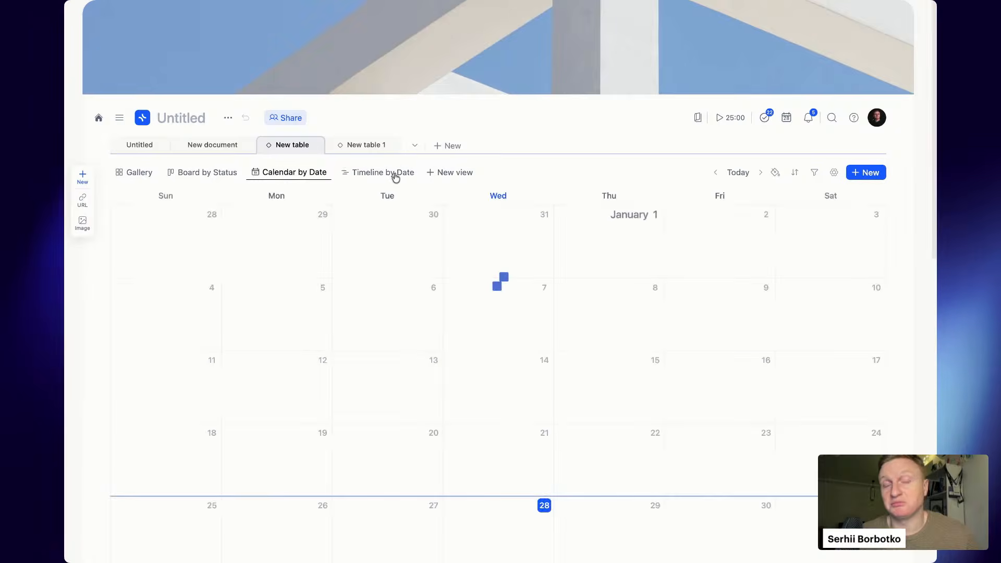
click(371, 82)
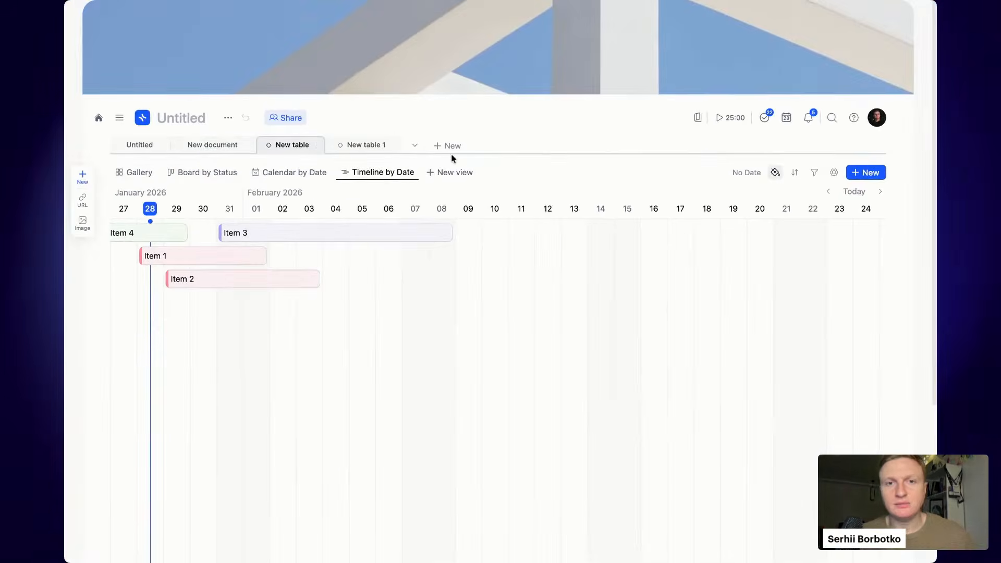
click(449, 171)
click(476, 240)
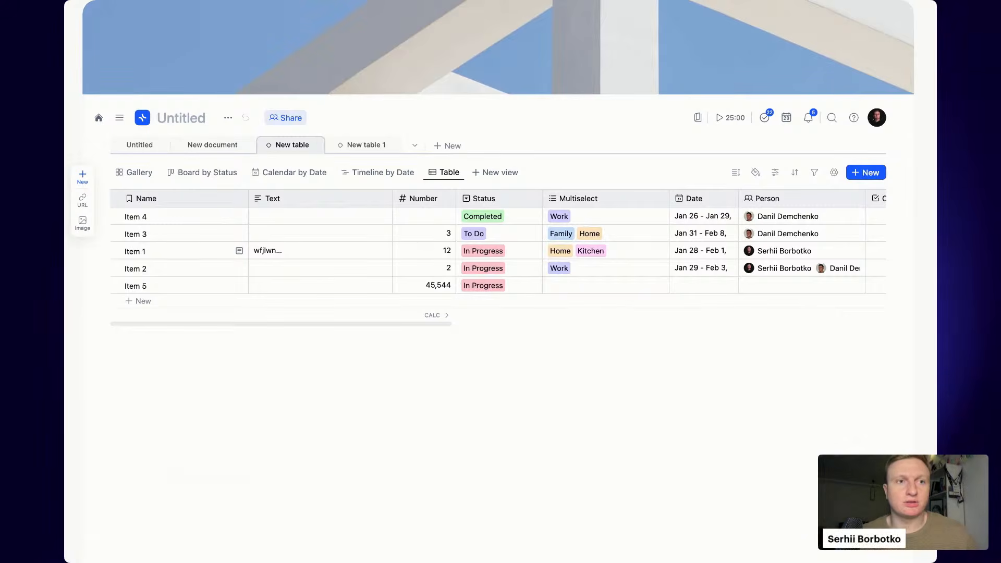
scroll(498, 243, down, 1)
scroll(498, 243, up, 1)
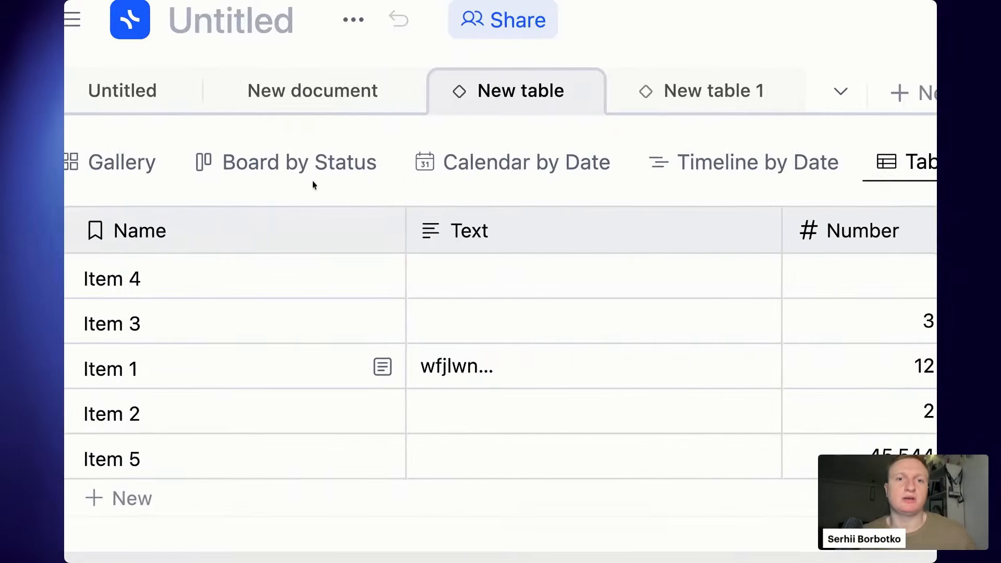
scroll(312, 181, right, 5)
scroll(395, 199, right, 3)
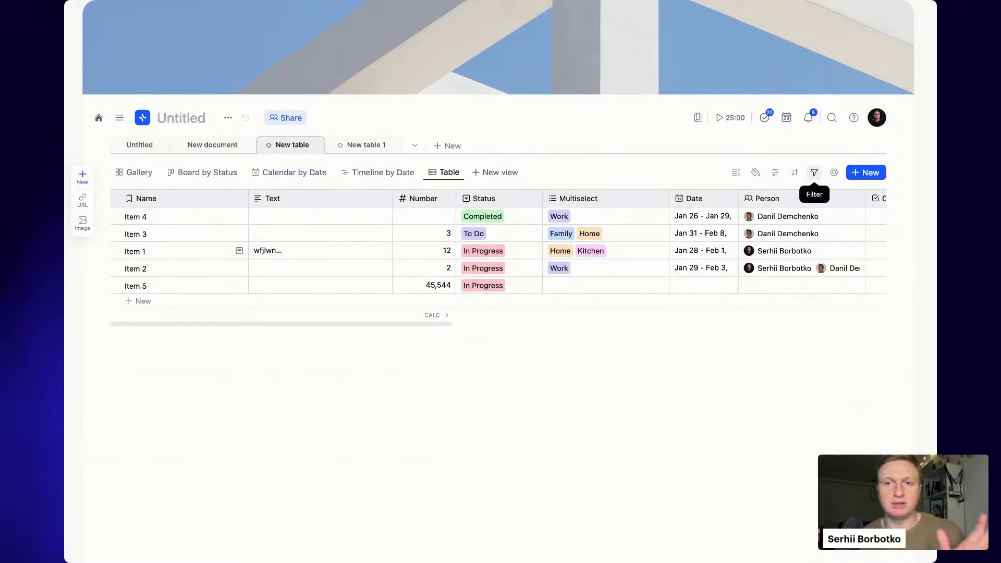
- Filter the Table view to Person contains the first teammate, leaving Items 4, 3 and 2
click(814, 172)
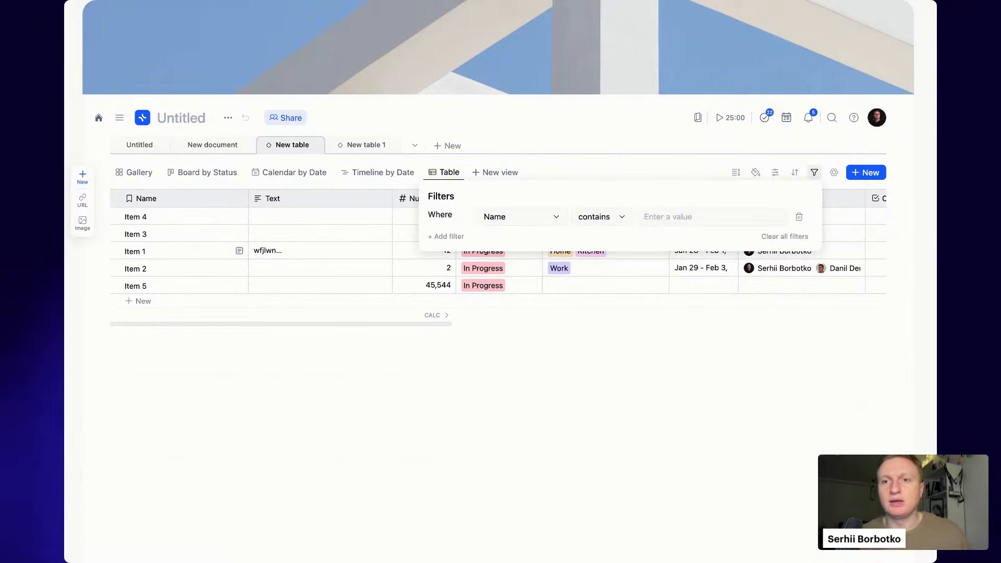
click(535, 219)
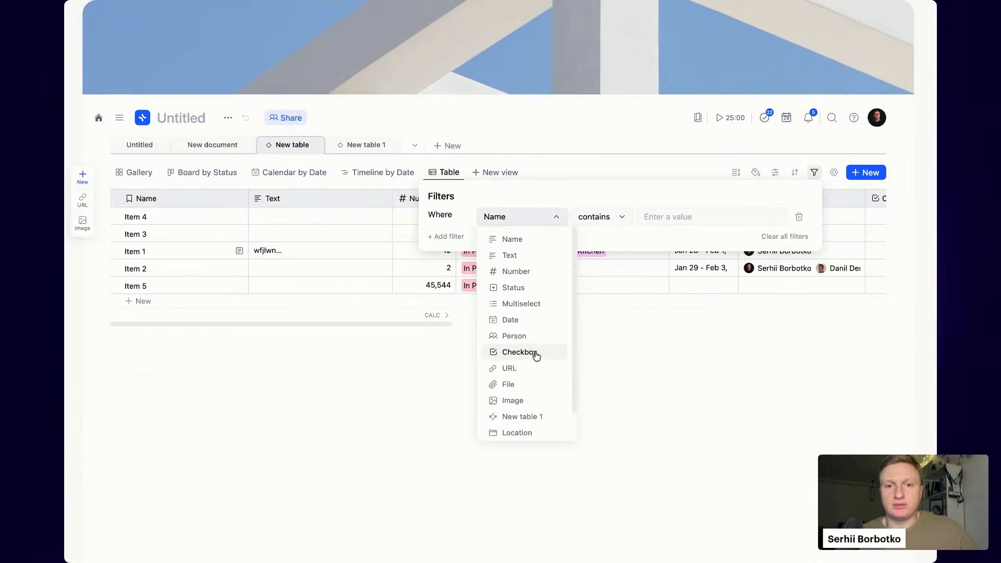
scroll(537, 337, down, 1)
click(536, 302)
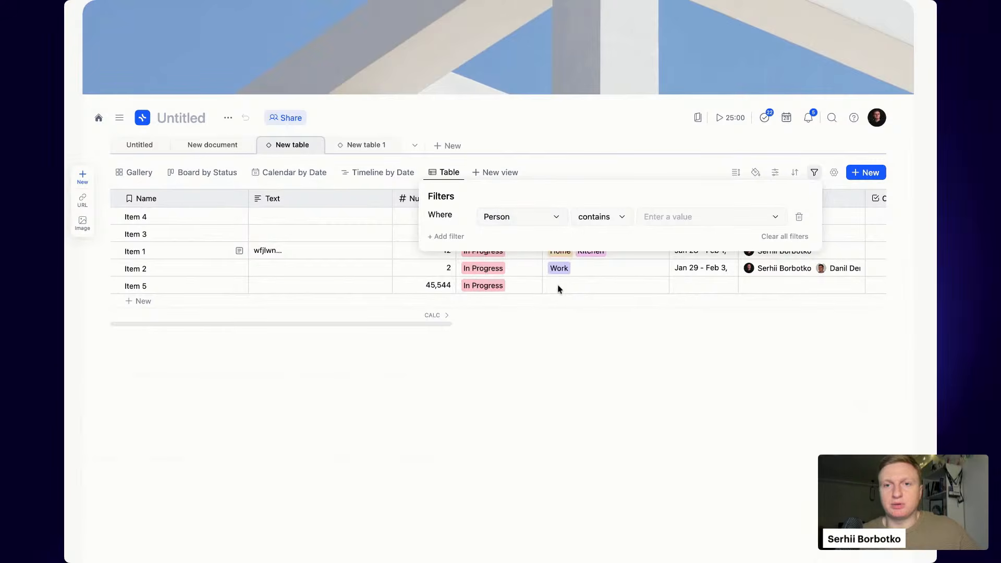
click(707, 223)
click(707, 243)
click(727, 373)
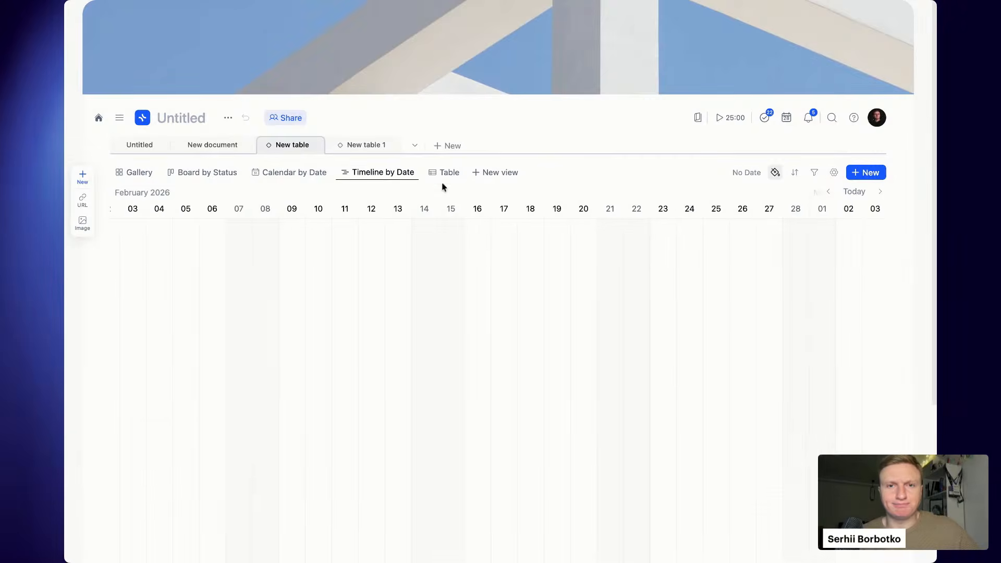
click(449, 173)
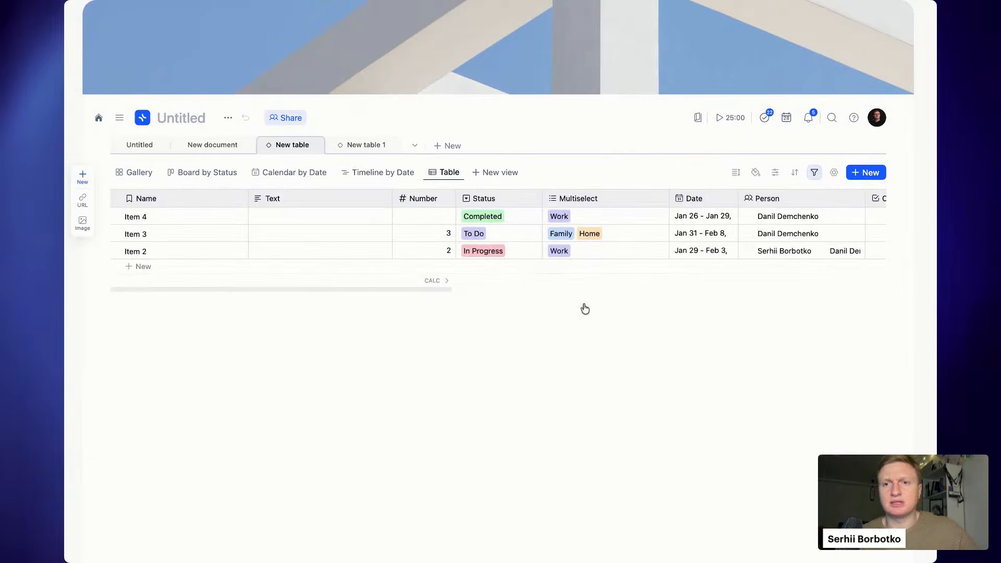
scroll(708, 268, right, 2)
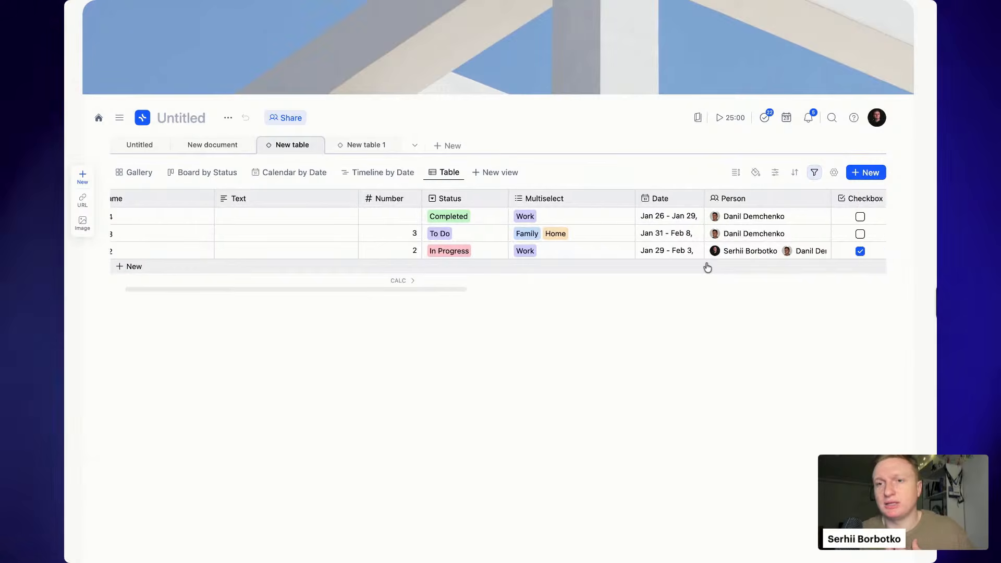
scroll(707, 266, left, 2)
- Rename the view 'Items for' plus the first teammate's name, and add another Table view
click(450, 174)
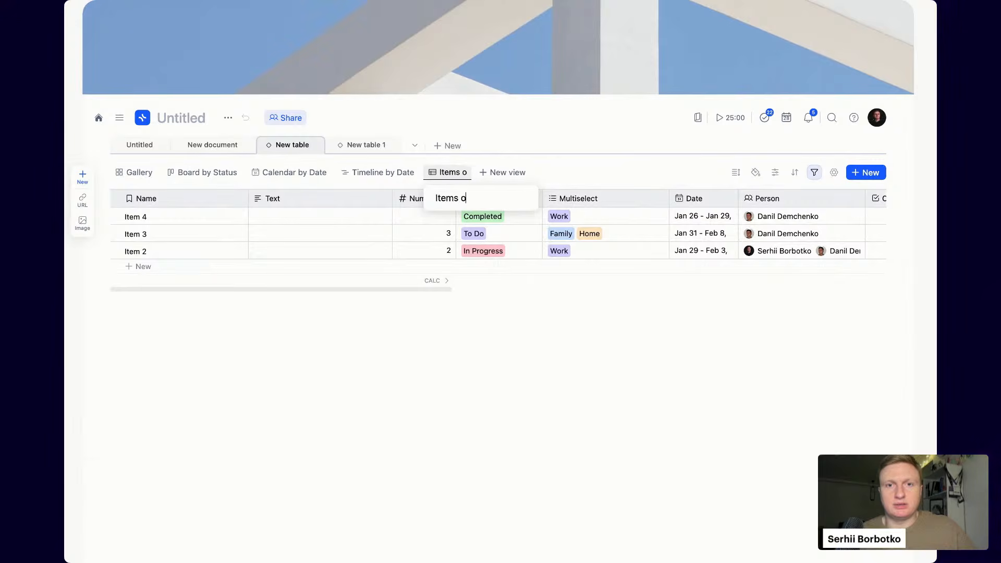
text(Items for Danil)
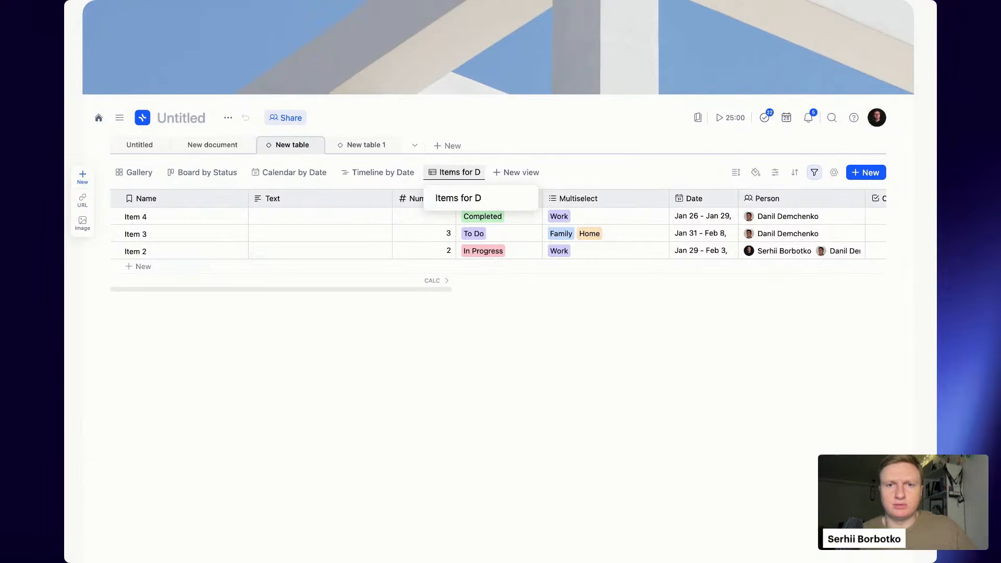
key(Return)
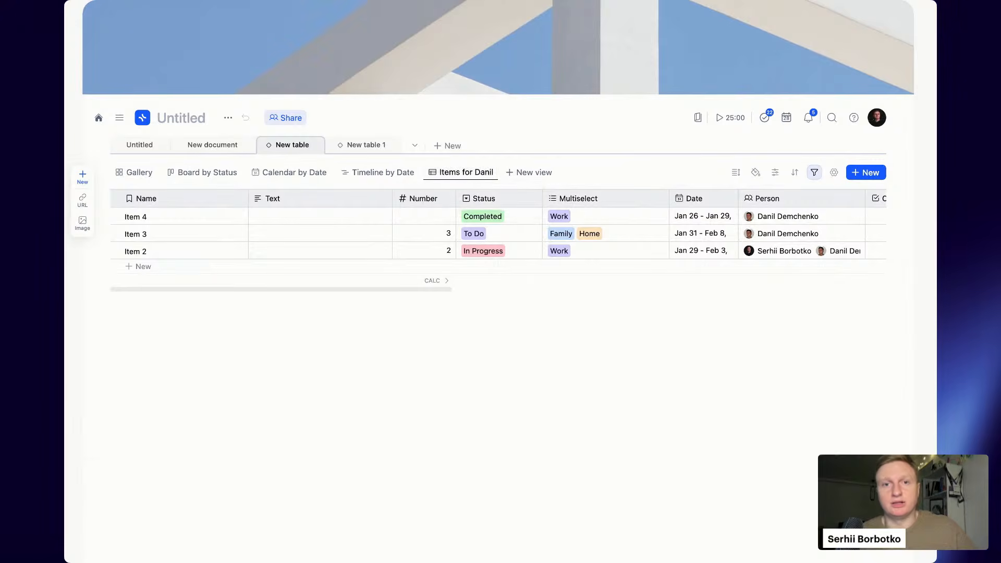
click(531, 172)
click(538, 240)
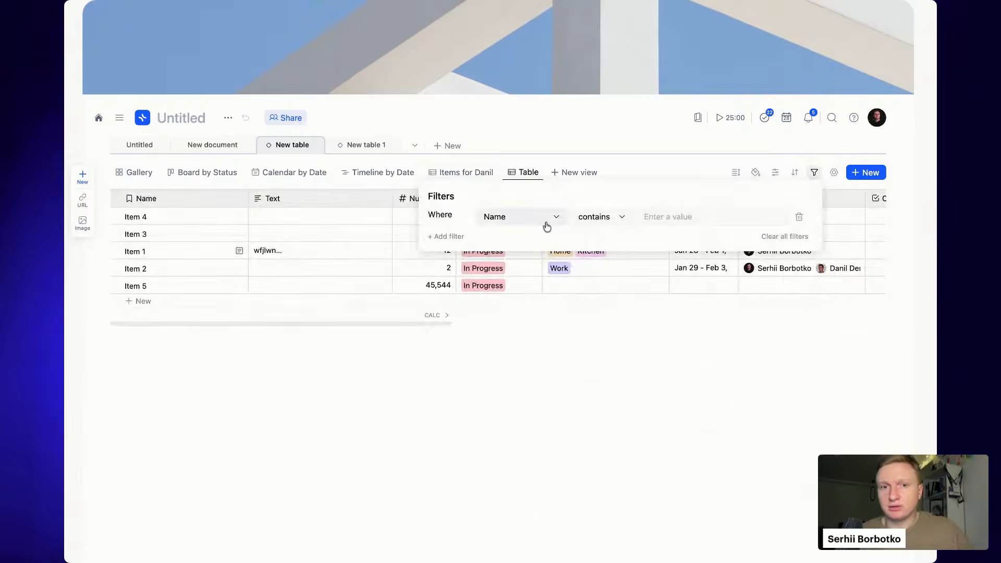
- Filter the new Table view to Person is the second teammate, showing Items 1 and 2
click(545, 226)
scroll(517, 321, down, 2)
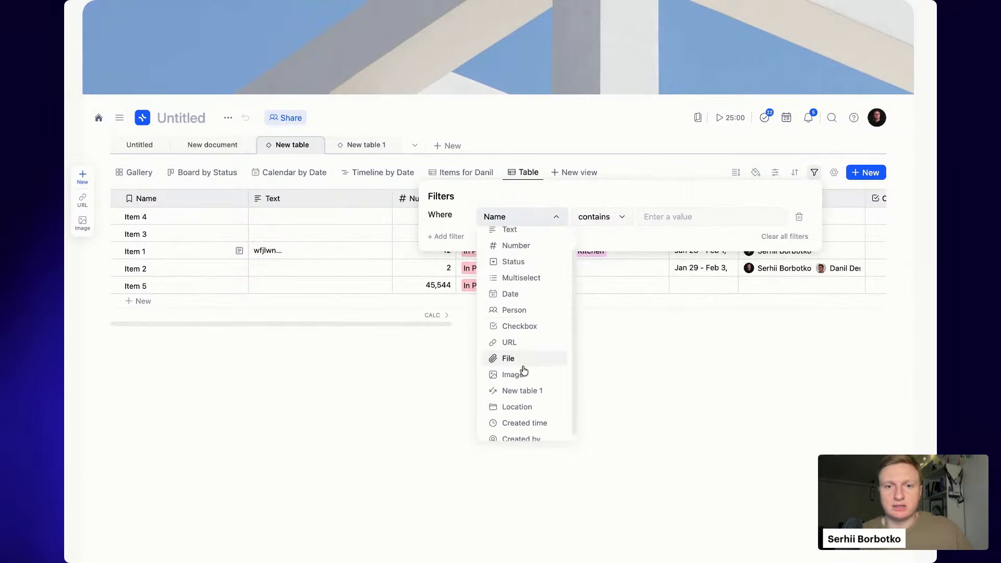
click(537, 304)
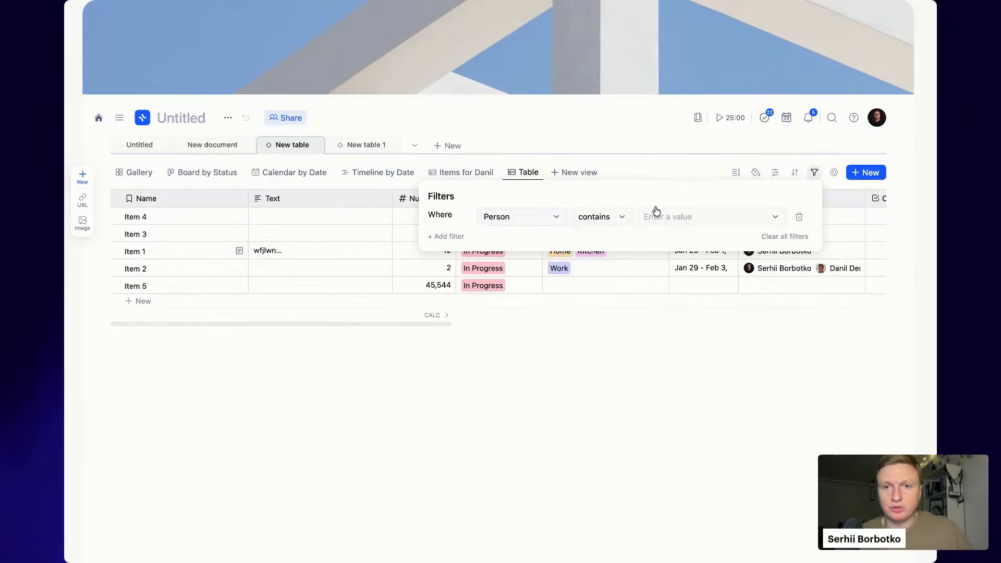
click(686, 216)
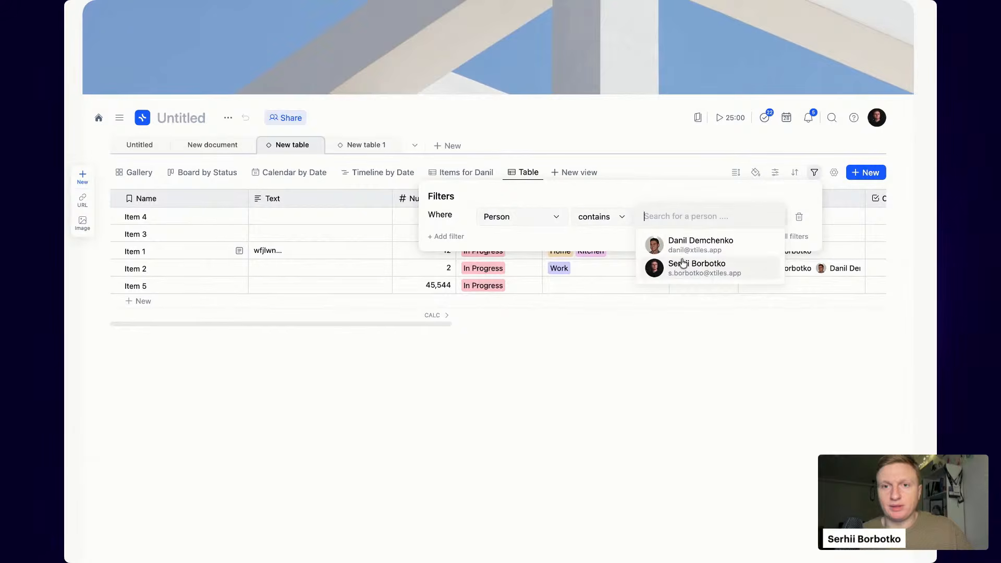
click(683, 263)
click(612, 223)
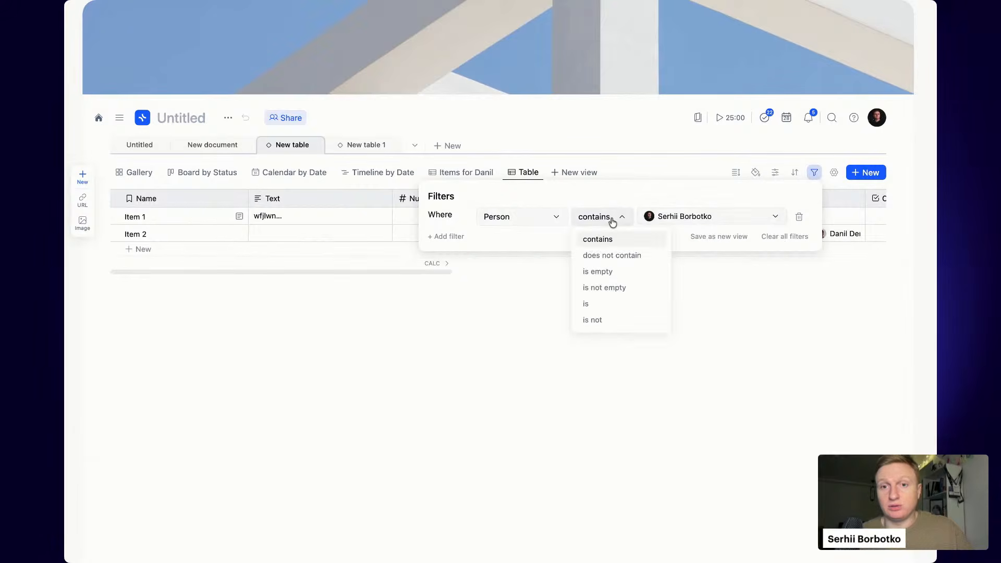
click(623, 305)
click(740, 335)
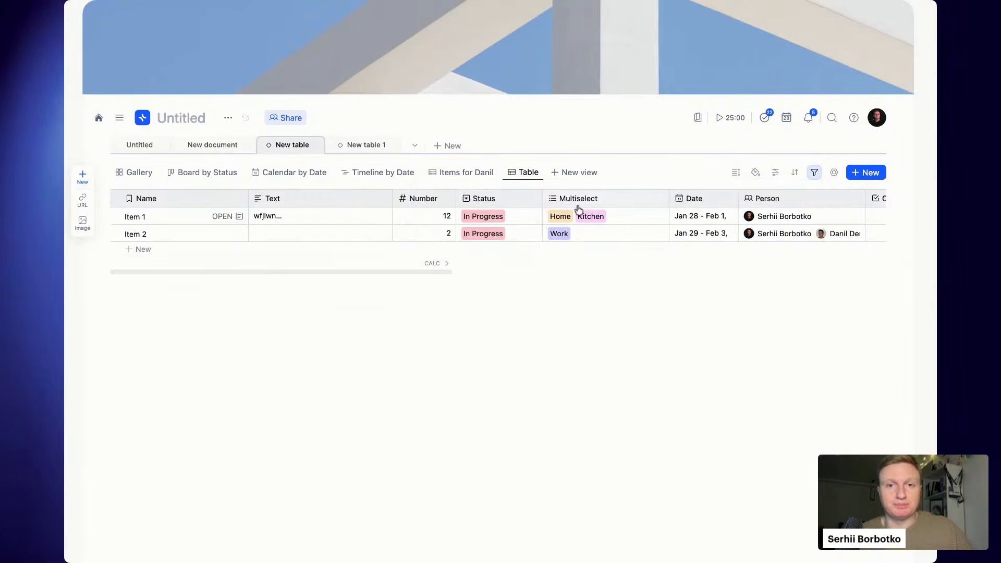
- Rename the view 'Items for' plus the second teammate's name and compare both person views
double_click(524, 171)
text(Ite)
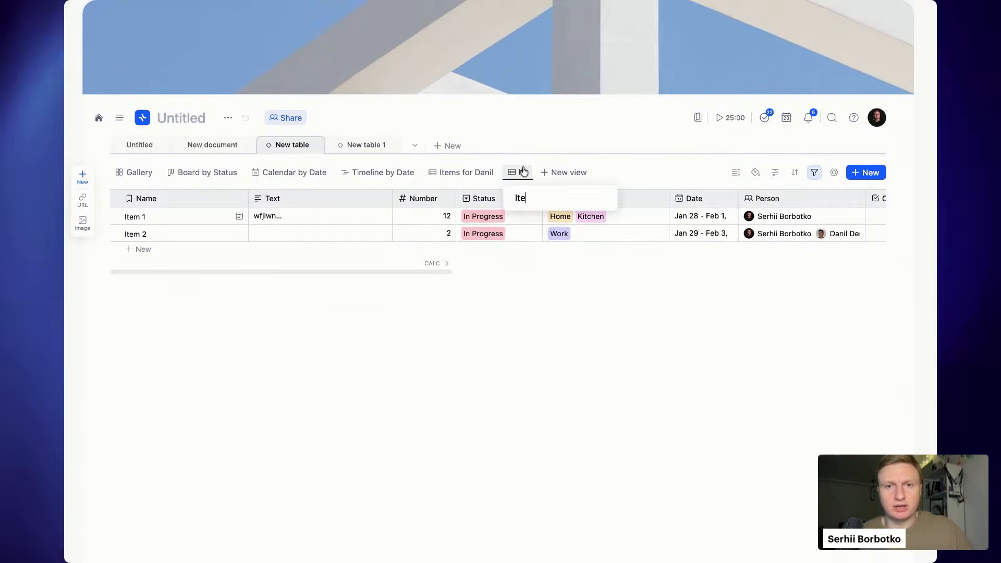
text(ms for Serhi)
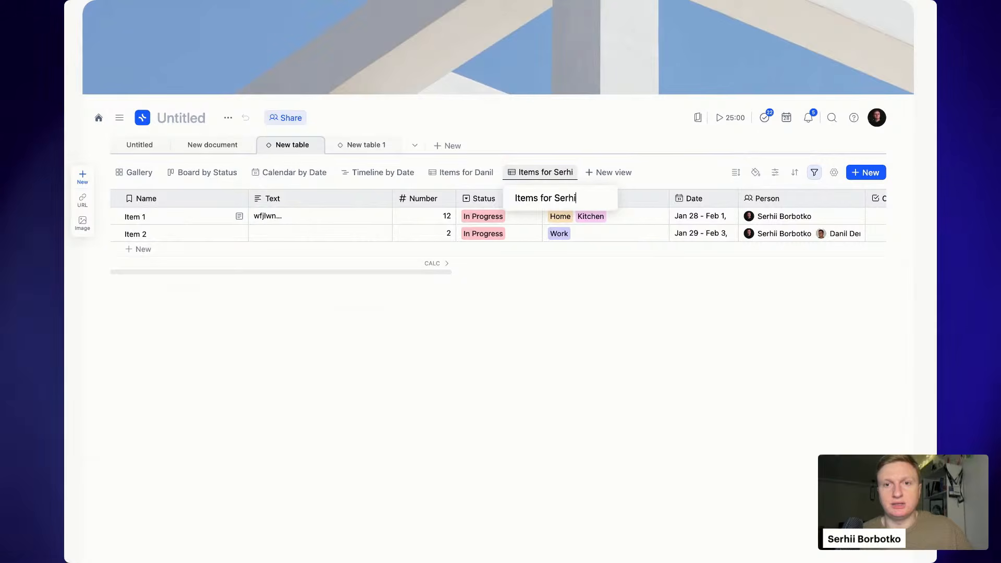
text(i)
key(Return)
click(475, 173)
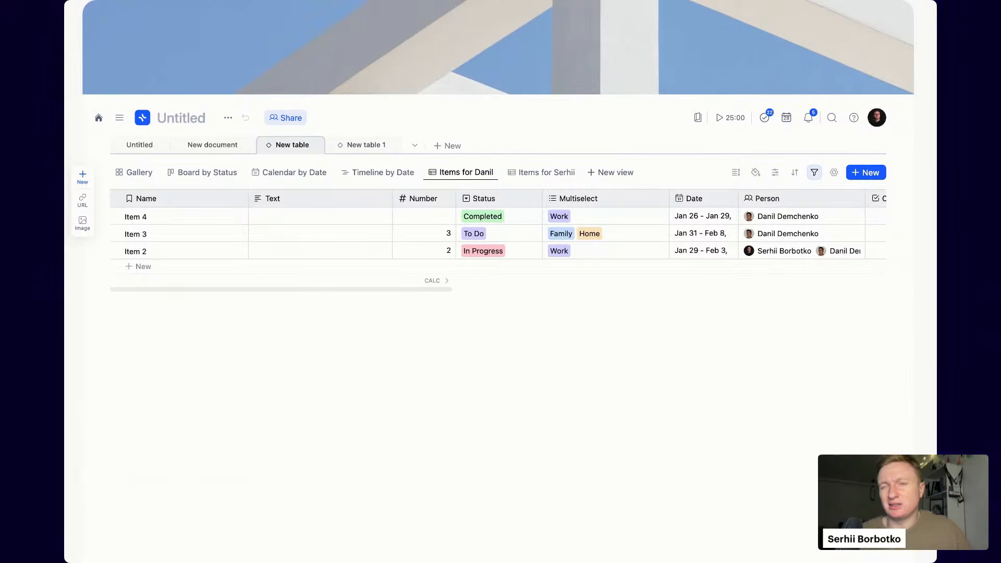
click(539, 171)
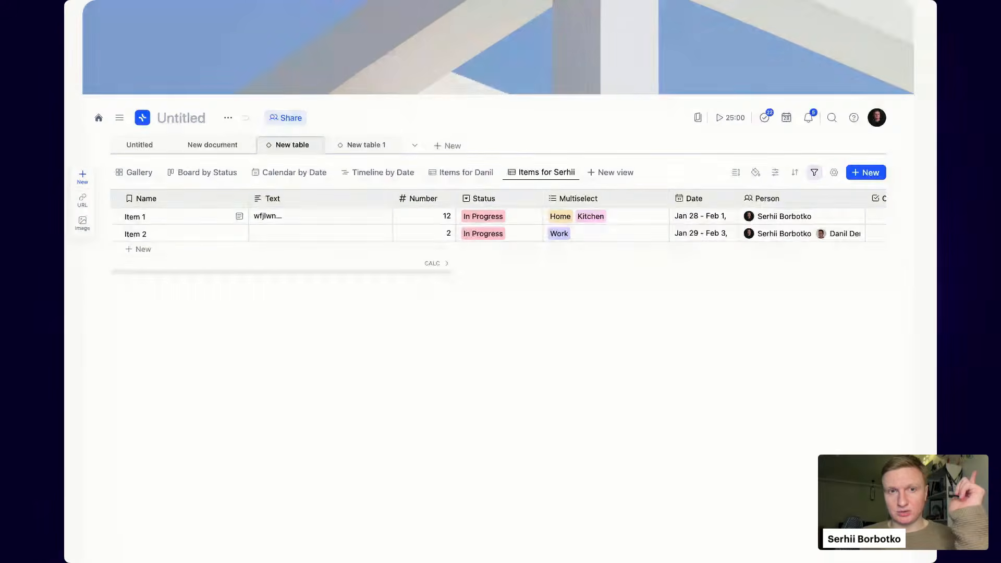
- Show the list of view types that can be added to the filtered table
click(610, 173)
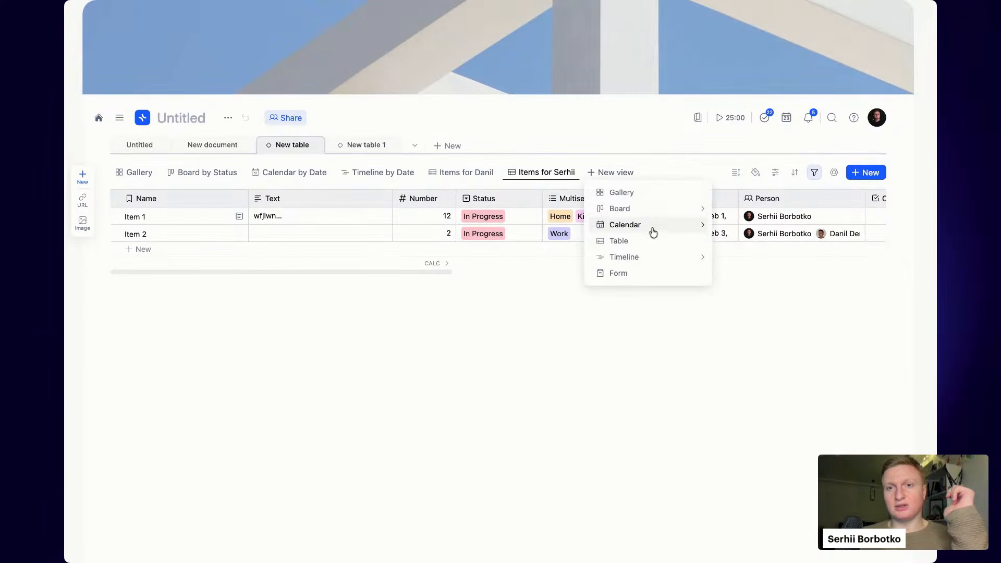
- Add a Form view with Name, Text, Number and Status questions and check its Properties panel
click(642, 270)
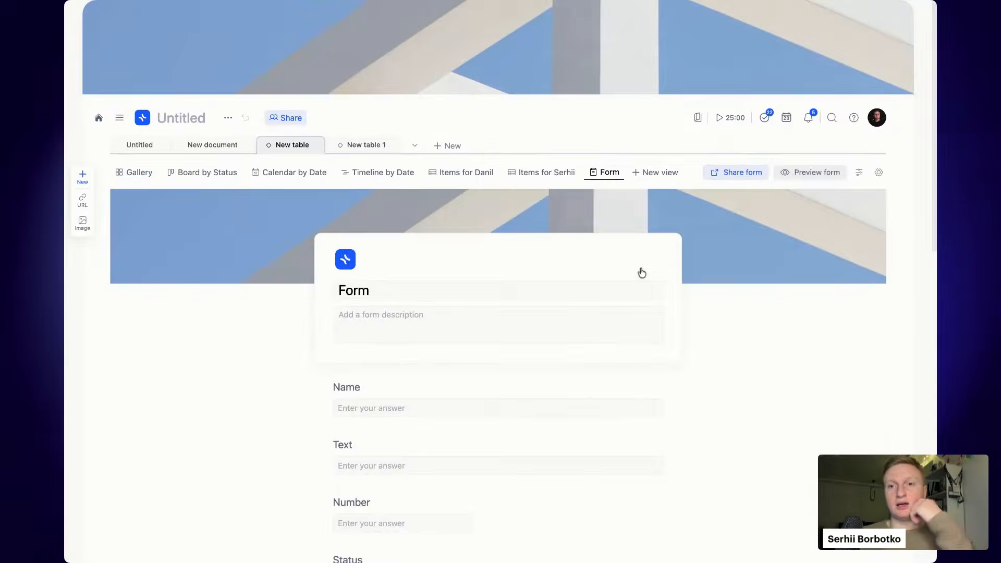
scroll(501, 313, down, 3)
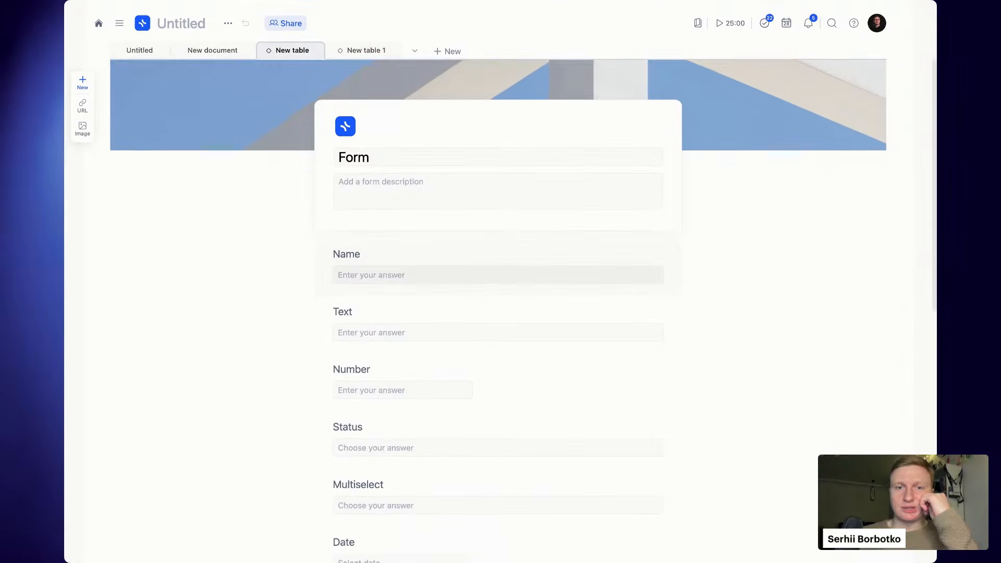
scroll(498, 313, down, 5)
scroll(498, 313, up, 7)
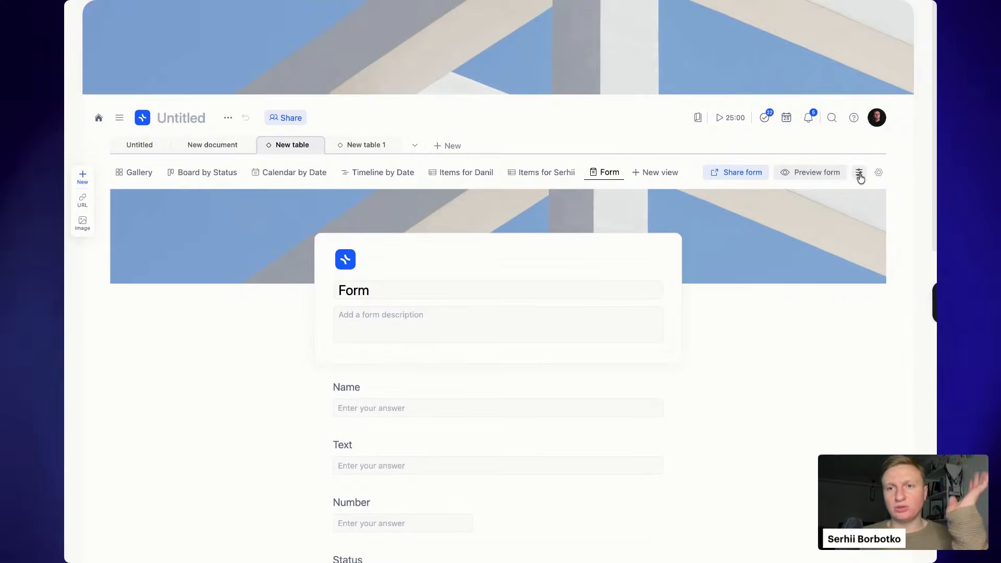
click(859, 172)
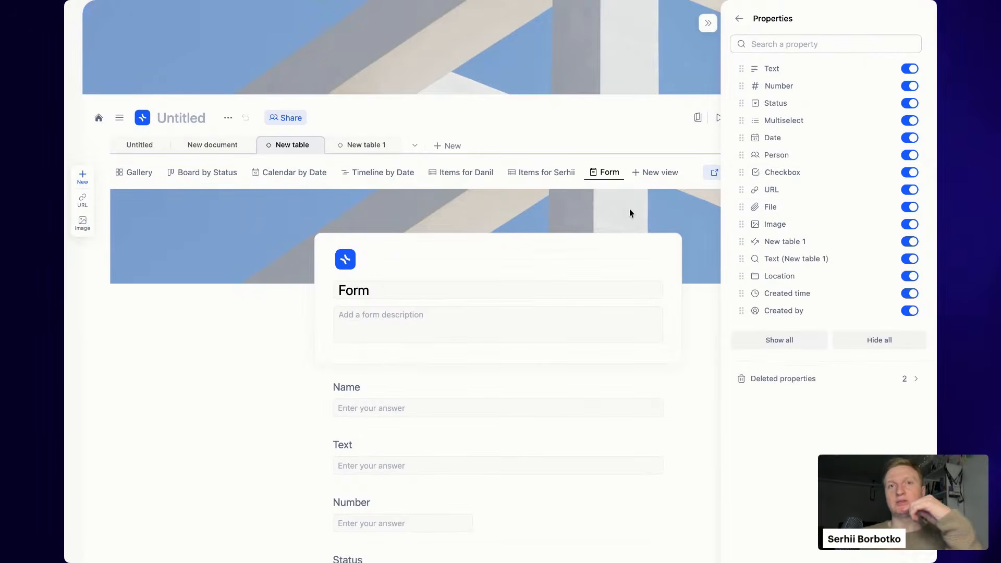
click(609, 211)
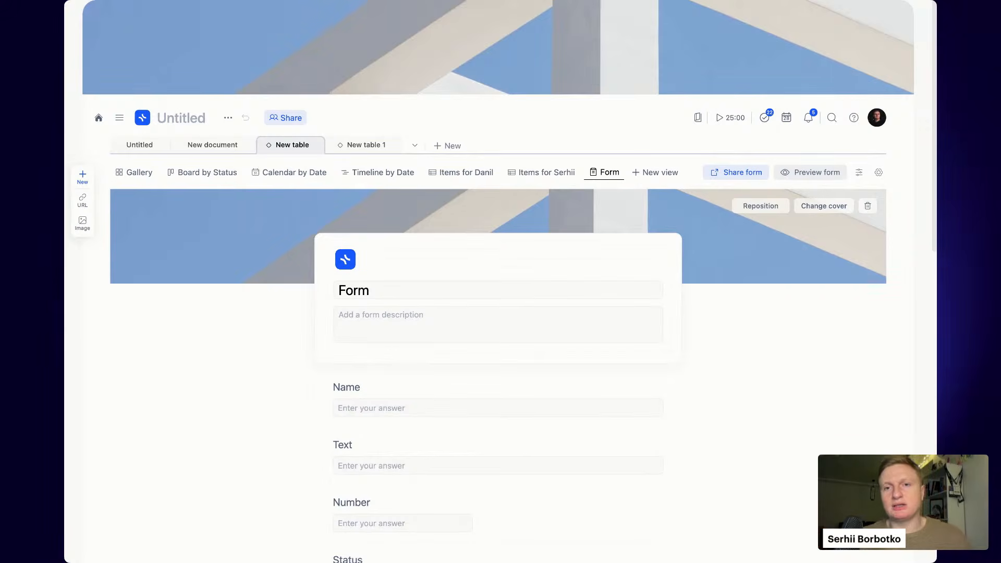
scroll(600, 402, down, 10)
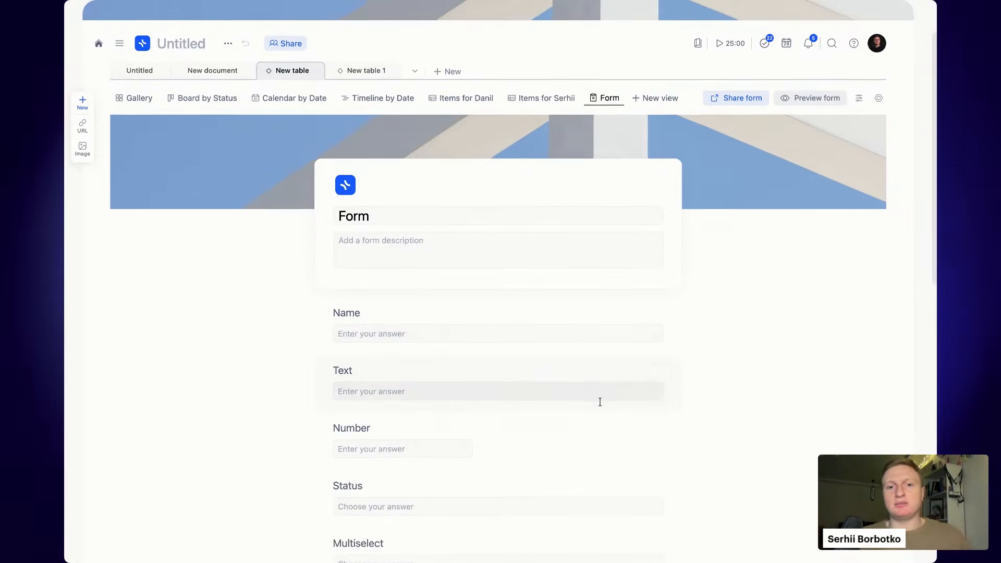
scroll(600, 402, up, 15)
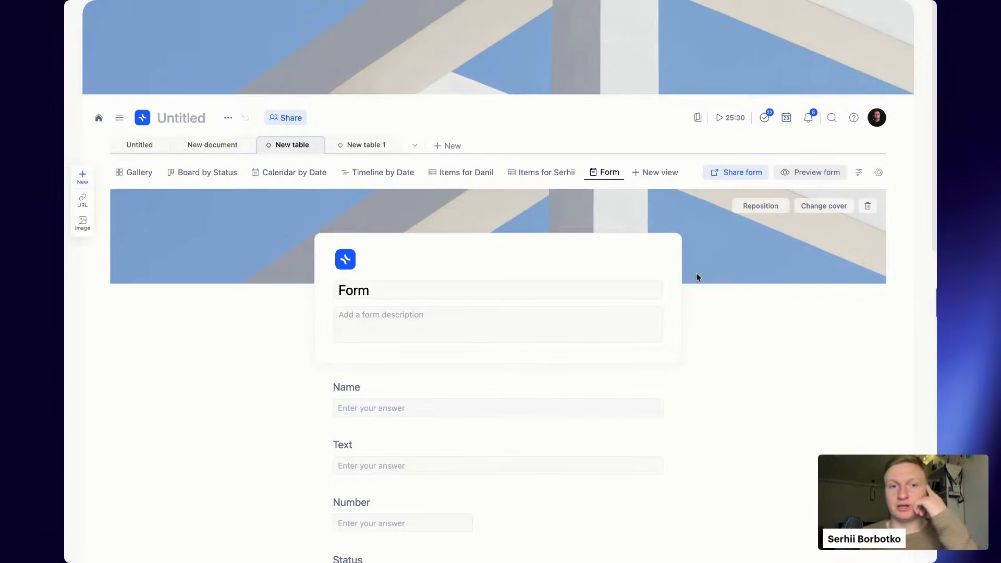
scroll(438, 281, down, 1)
- Retitle the form 'Sign up form' and look over its questions from Name to Checkbox
drag(432, 263, 308, 264)
text(Sign )
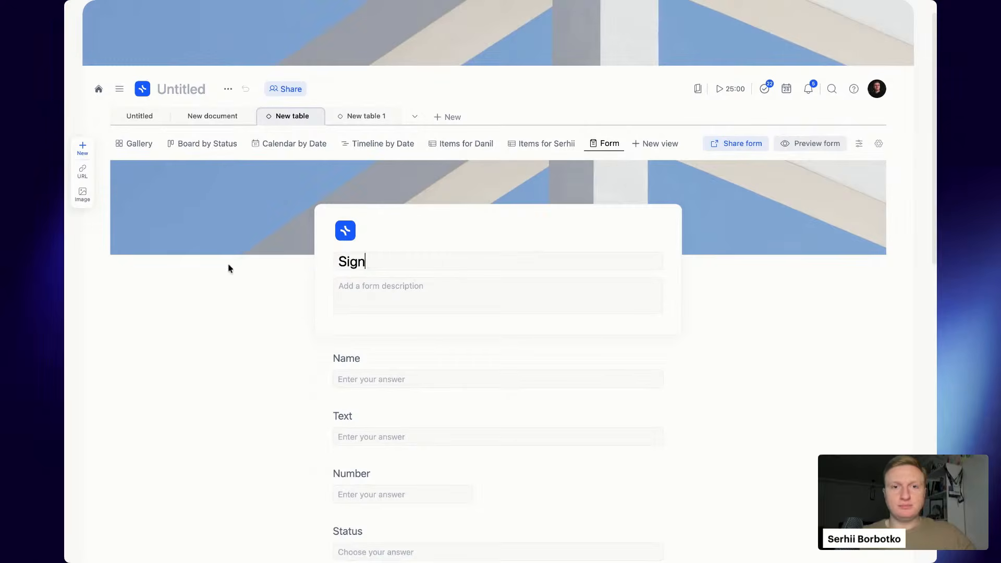
text(up)
key(BackSpace)
text(p )
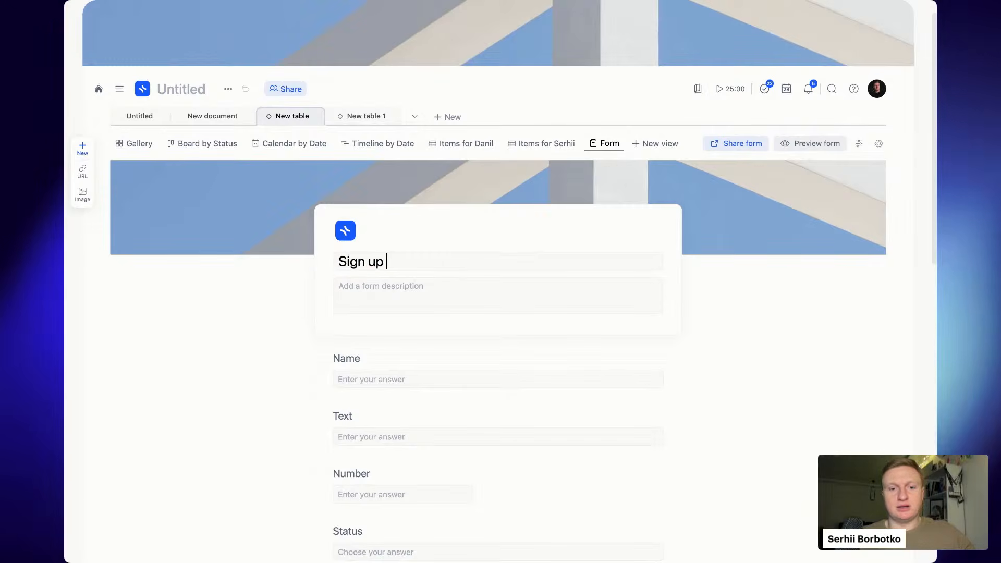
text(form)
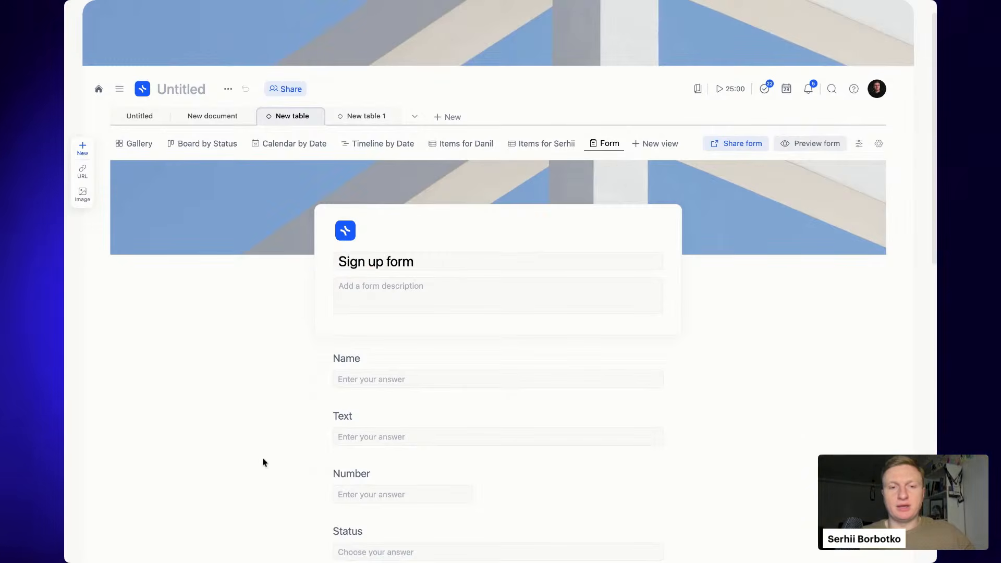
scroll(285, 494, down, 5)
scroll(559, 320, down, 10)
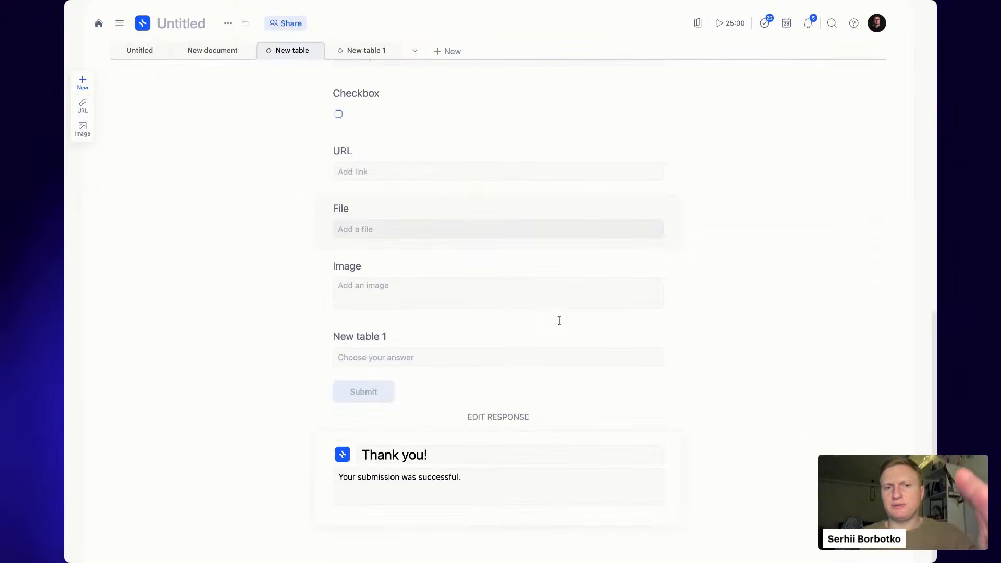
scroll(560, 321, up, 3)
scroll(559, 321, up, 10)
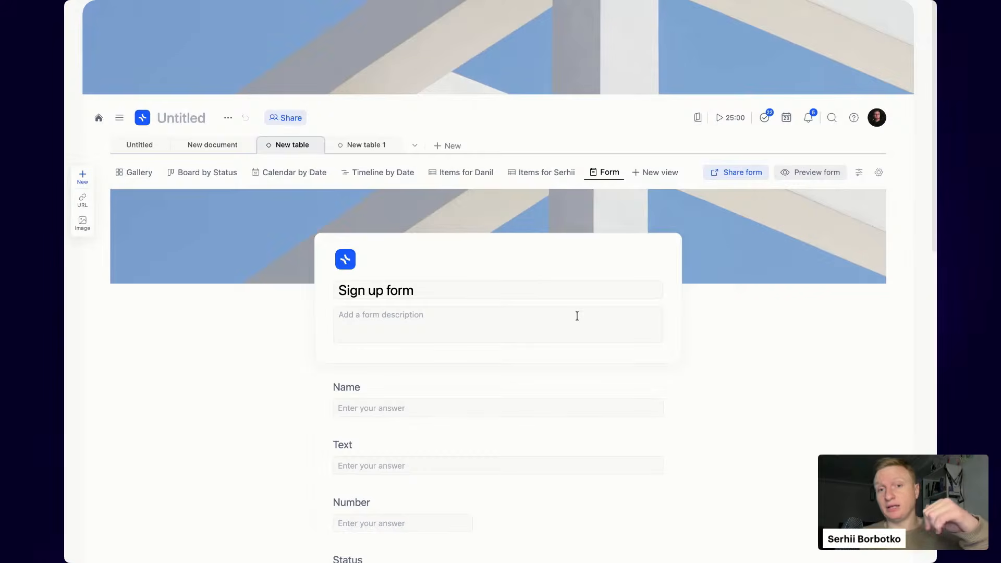
scroll(642, 310, down, 4)
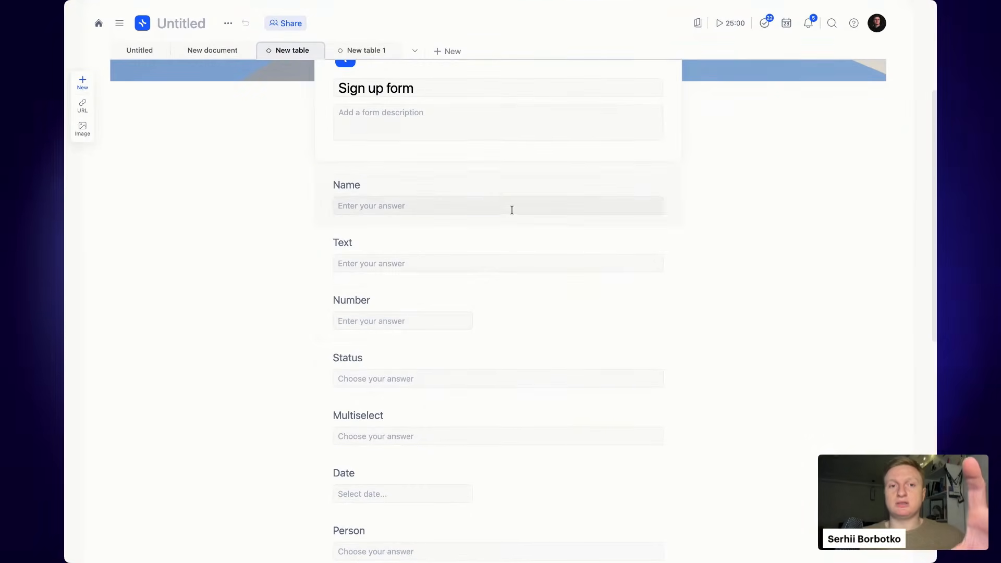
scroll(490, 306, down, 3)
scroll(490, 309, down, 4)
scroll(490, 308, up, 1)
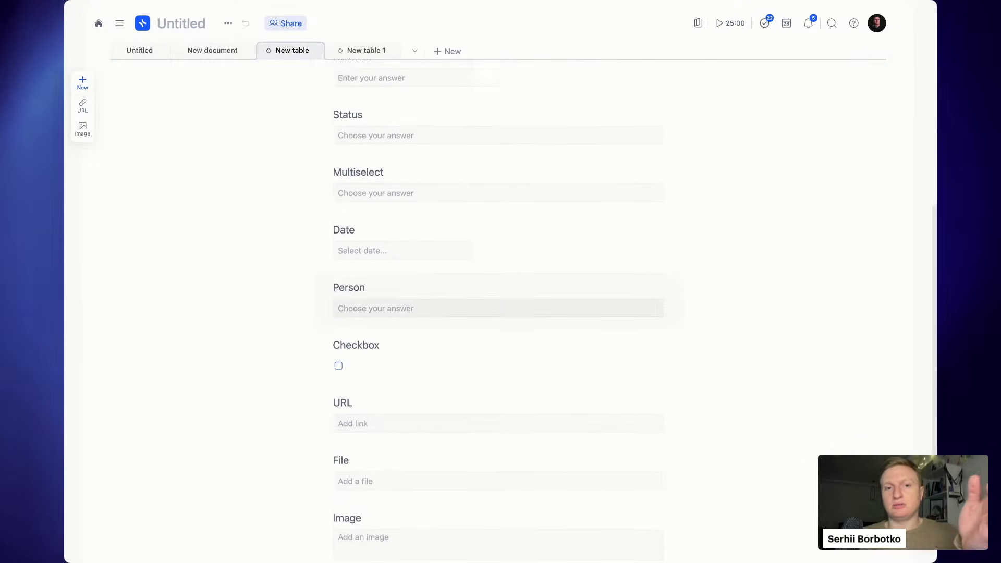
scroll(489, 308, up, 10)
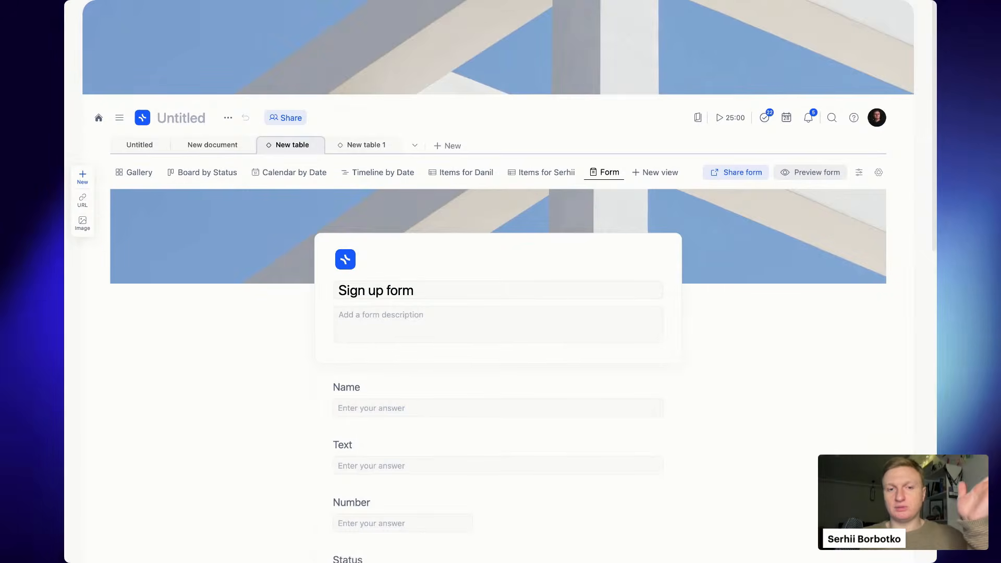
scroll(500, 282, down, 2)
scroll(500, 282, down, 4)
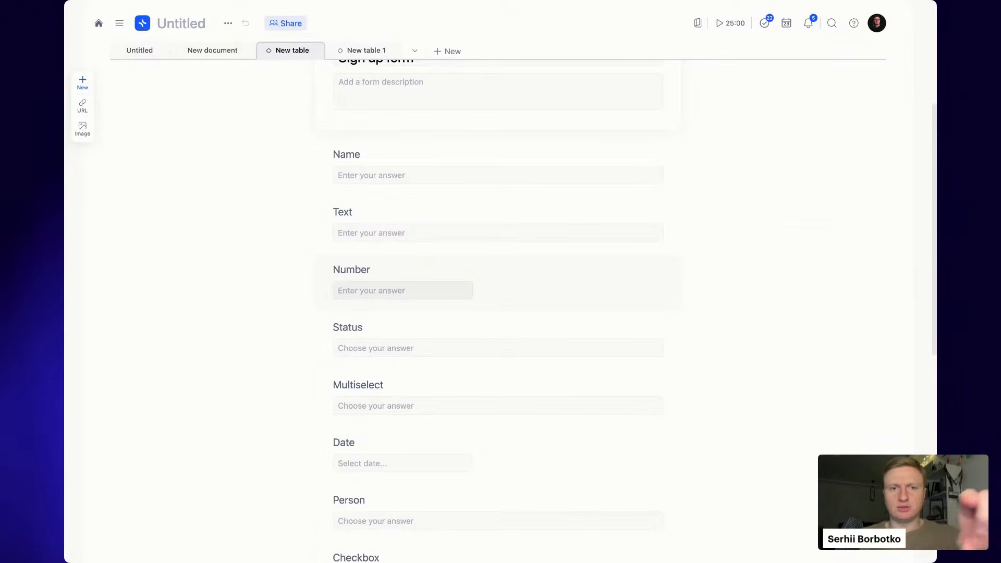
scroll(402, 291, down, 1)
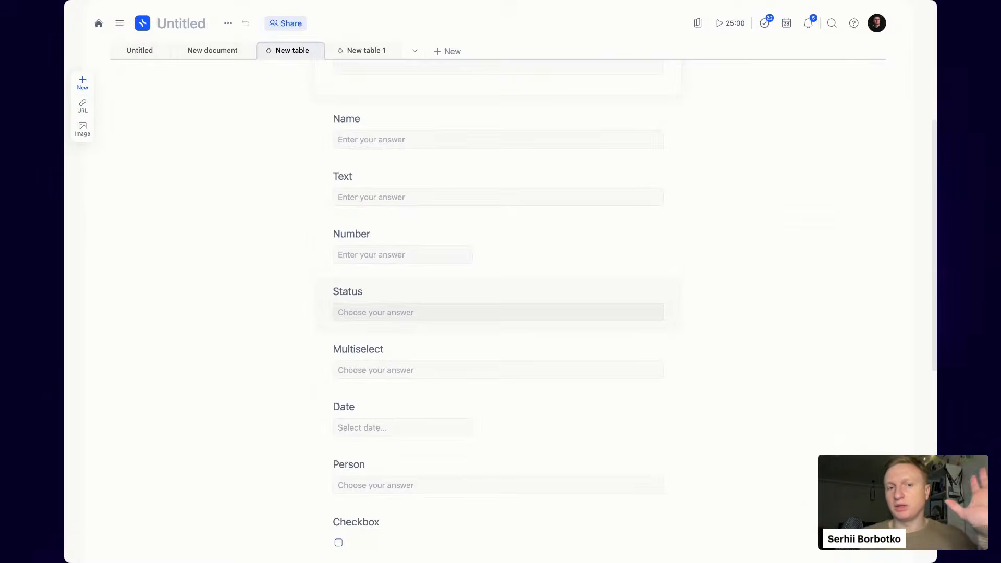
scroll(696, 214, up, 6)
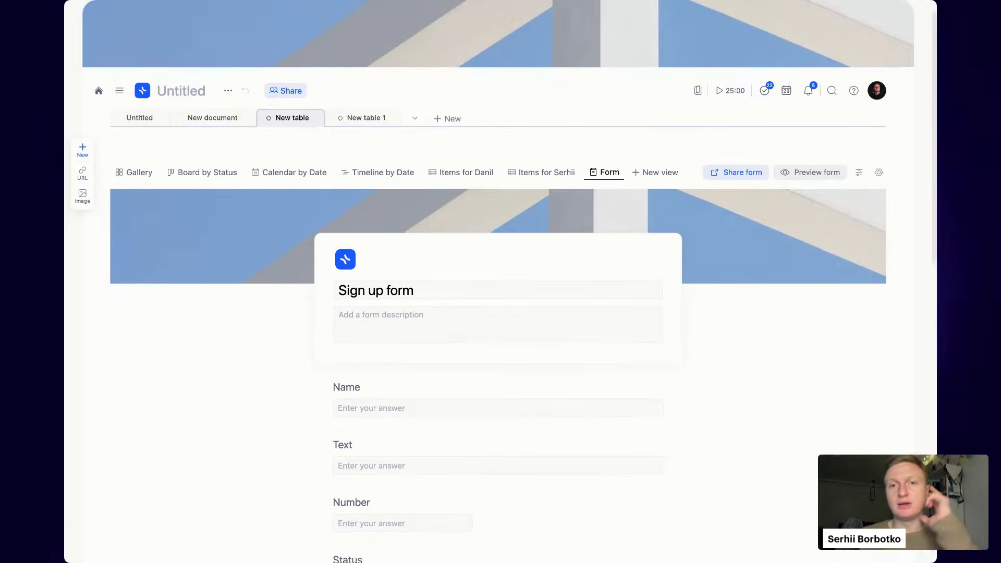
- Hide the Created by, Created time, Location, New table 1, Image and File fields from the form
click(864, 174)
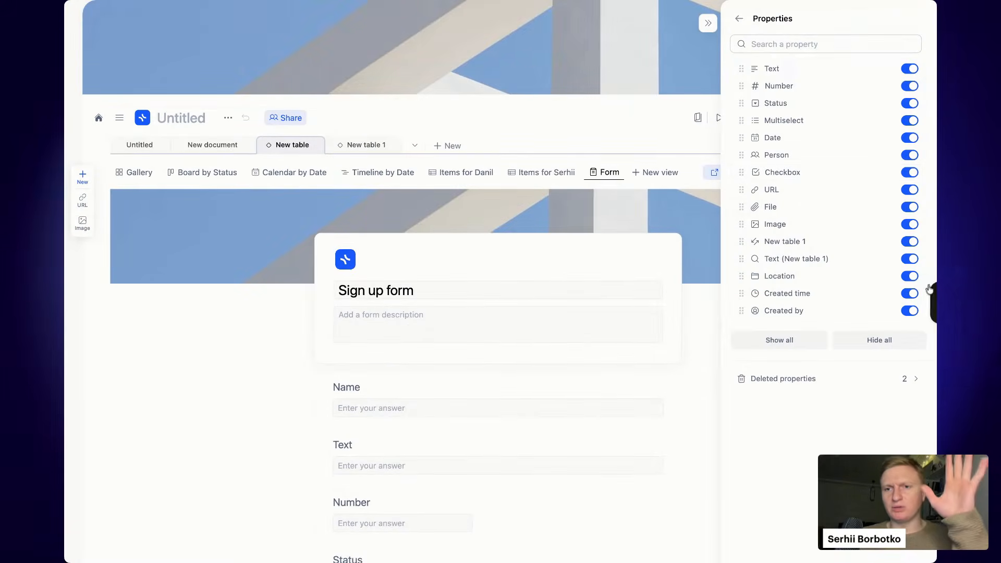
click(910, 311)
click(910, 294)
click(910, 276)
click(911, 259)
click(910, 241)
click(910, 224)
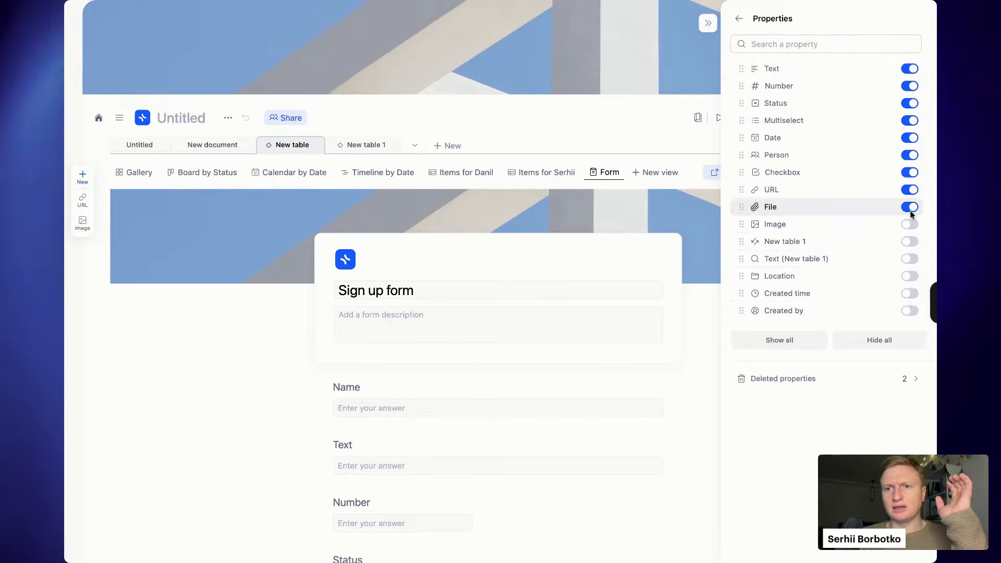
click(910, 208)
- Hide the URL, Multiselect and Status fields, leaving only Text, Number and Date visible
click(910, 190)
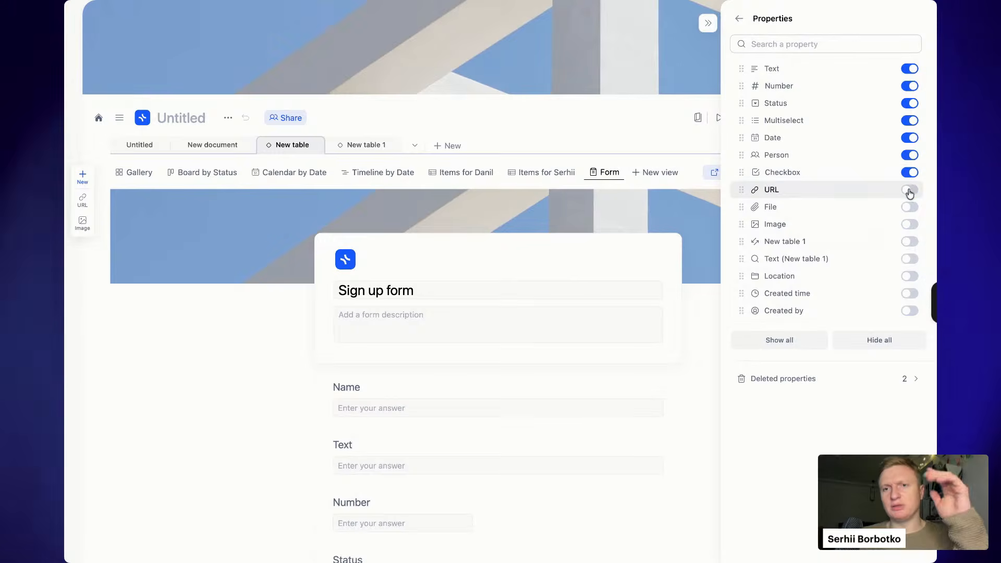
click(910, 191)
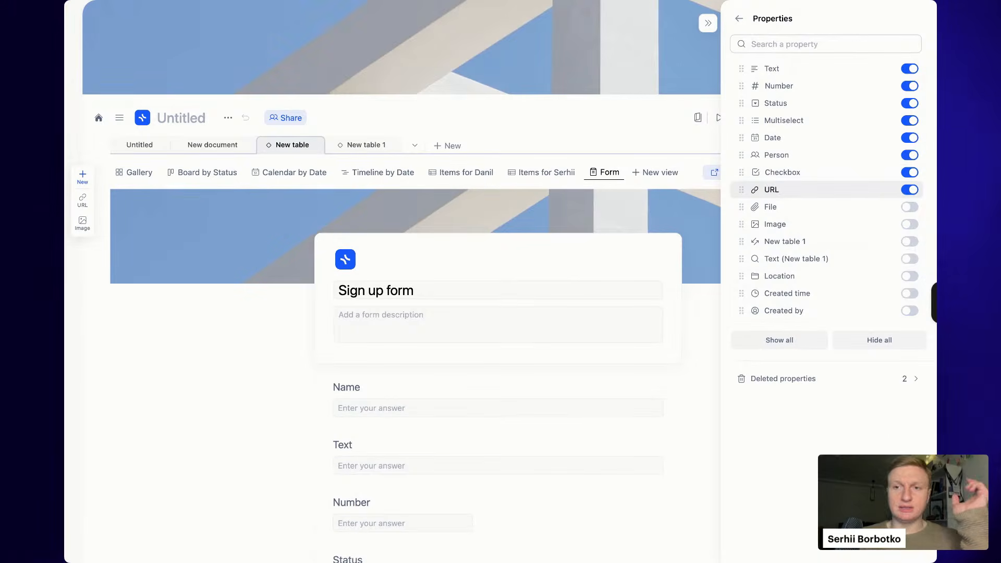
click(910, 190)
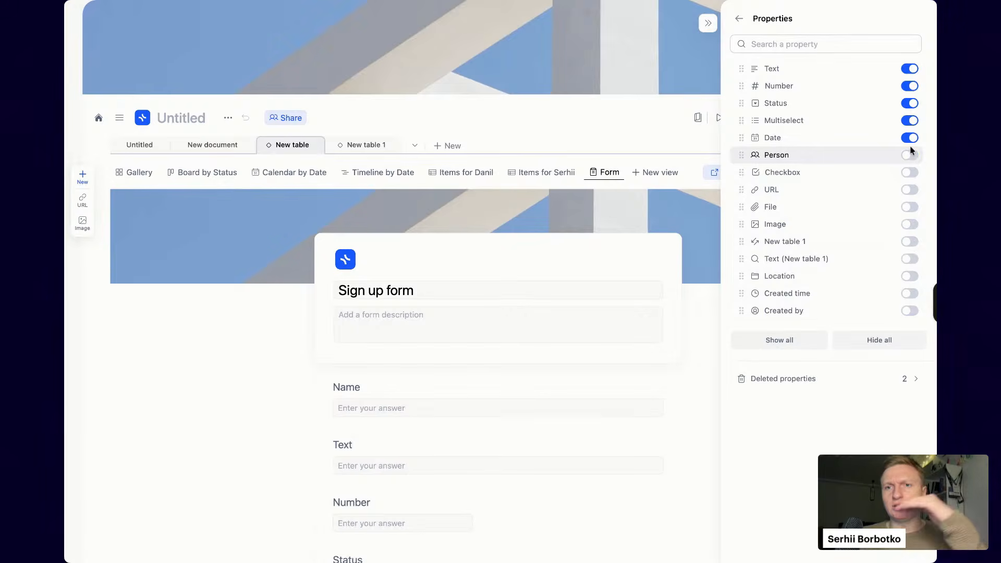
click(910, 121)
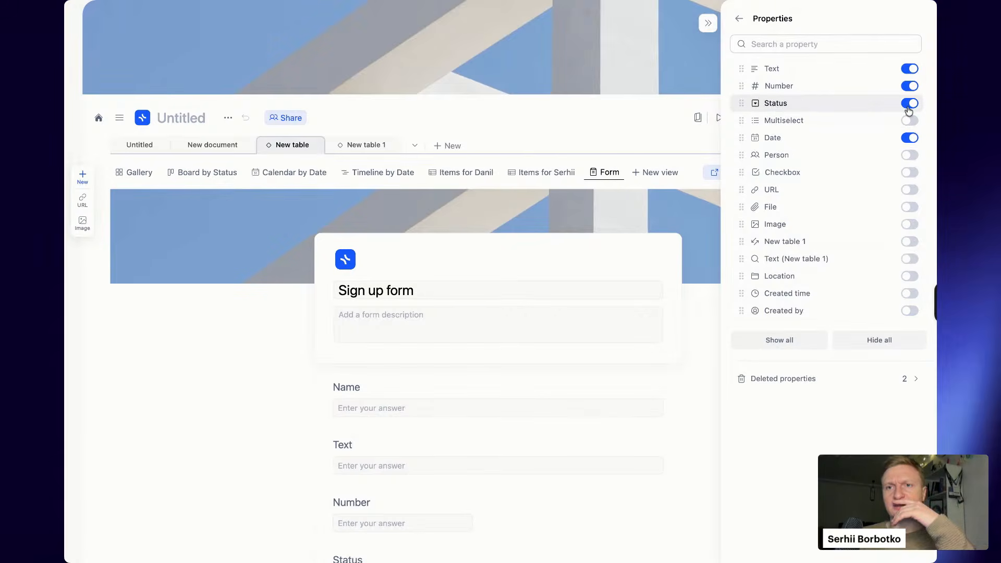
click(910, 106)
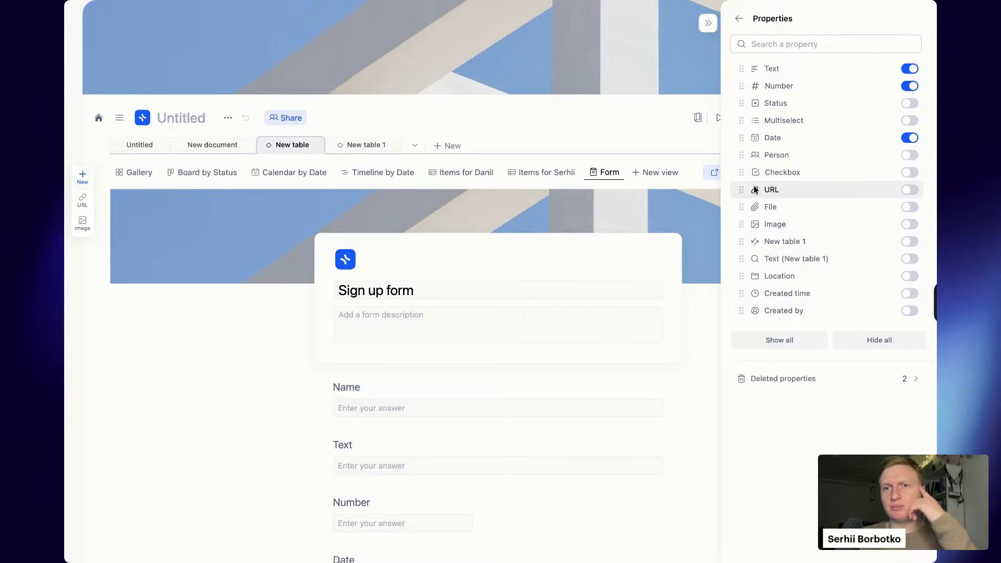
click(686, 248)
- Preview the Sign up form and scroll through its Name, Text, Number and Date questions to Submit
scroll(687, 254, down, 5)
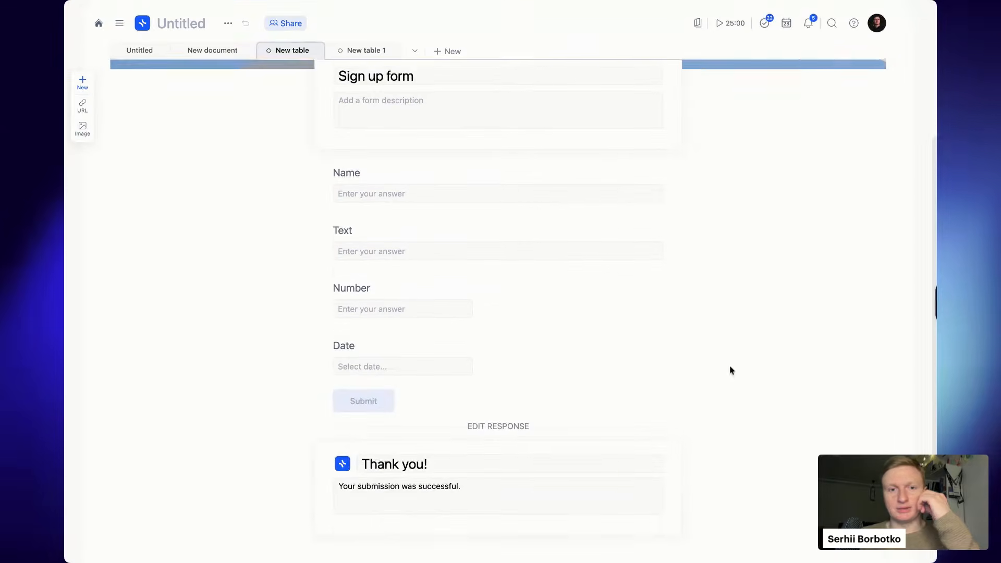
scroll(579, 226, up, 2)
scroll(579, 227, up, 1)
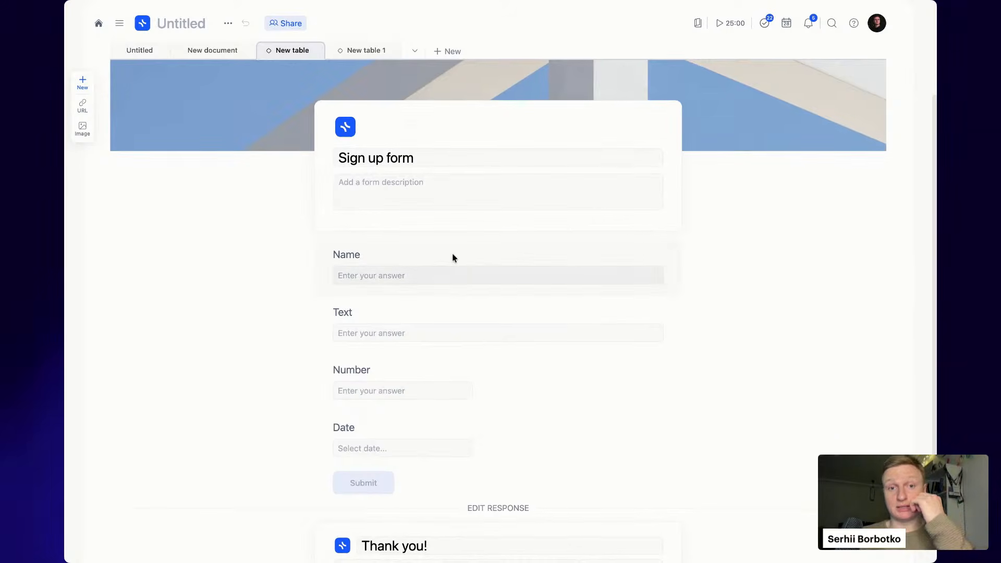
scroll(640, 221, up, 5)
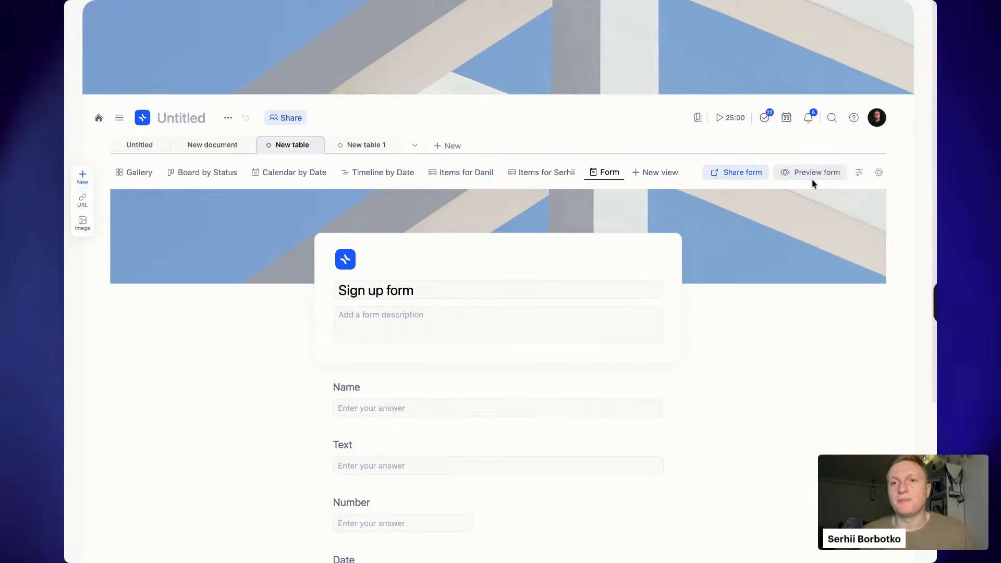
click(806, 175)
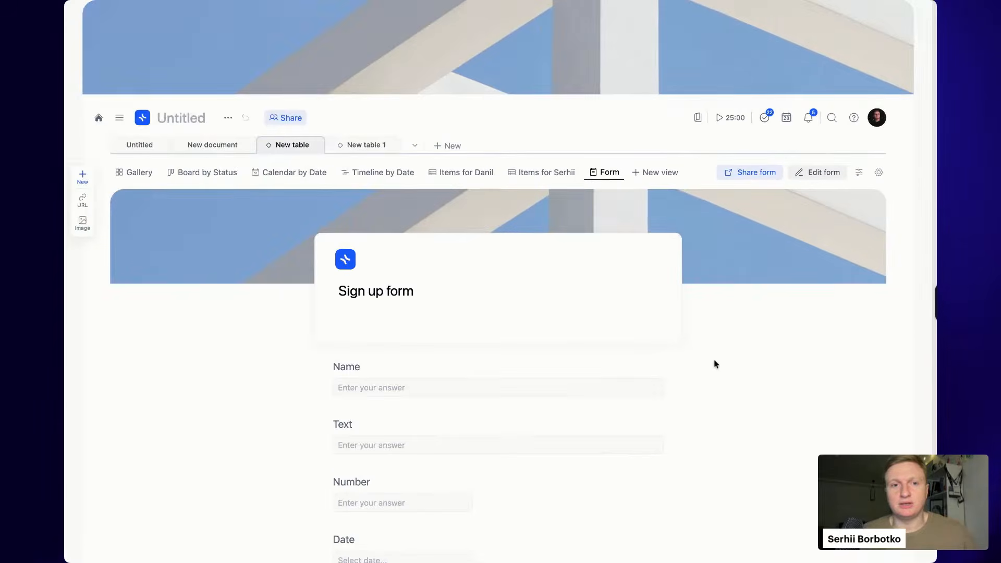
scroll(716, 364, down, 2)
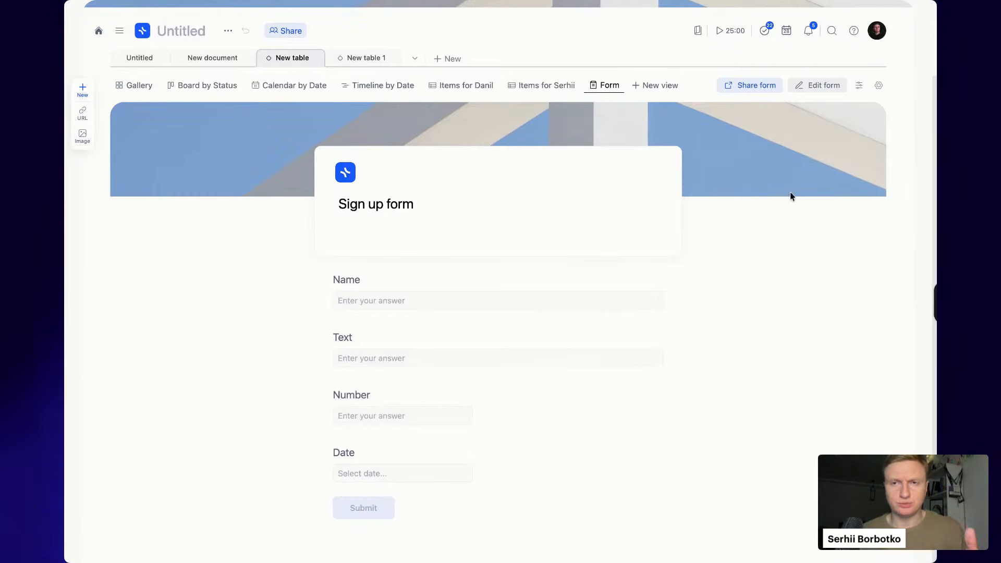
- Rename the Name question and turn the Text question into a required Email question
click(820, 97)
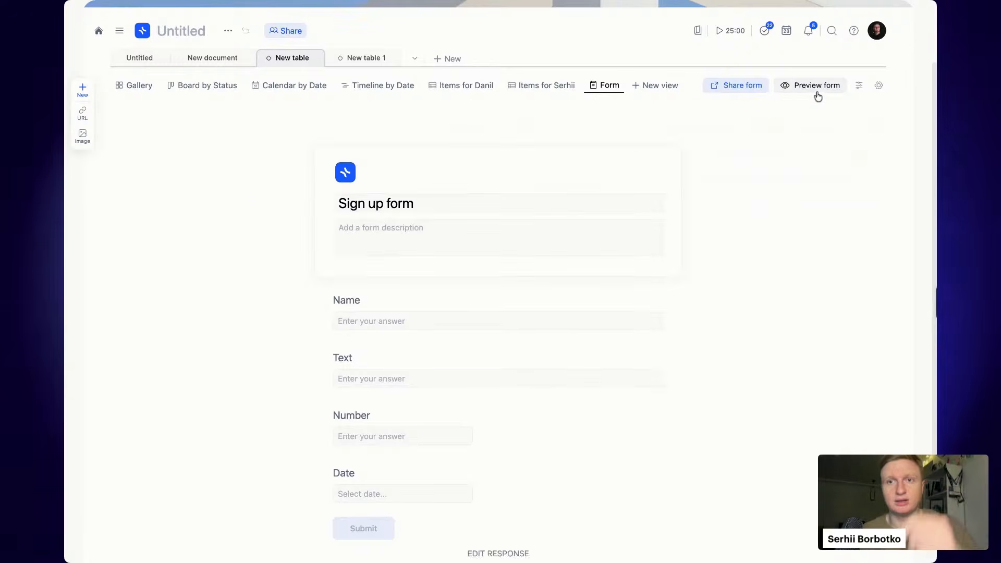
click(428, 305)
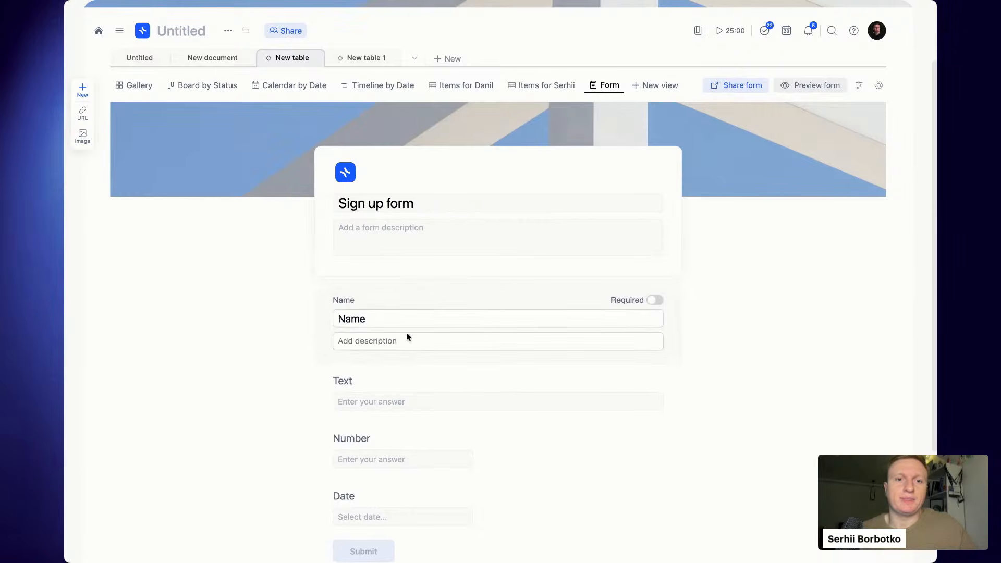
text(Last name)
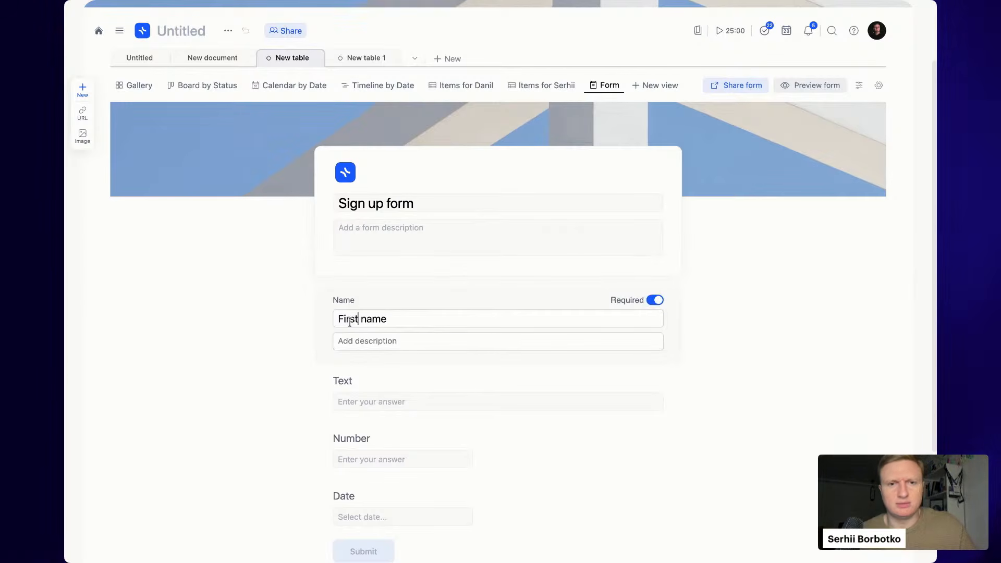
click(374, 392)
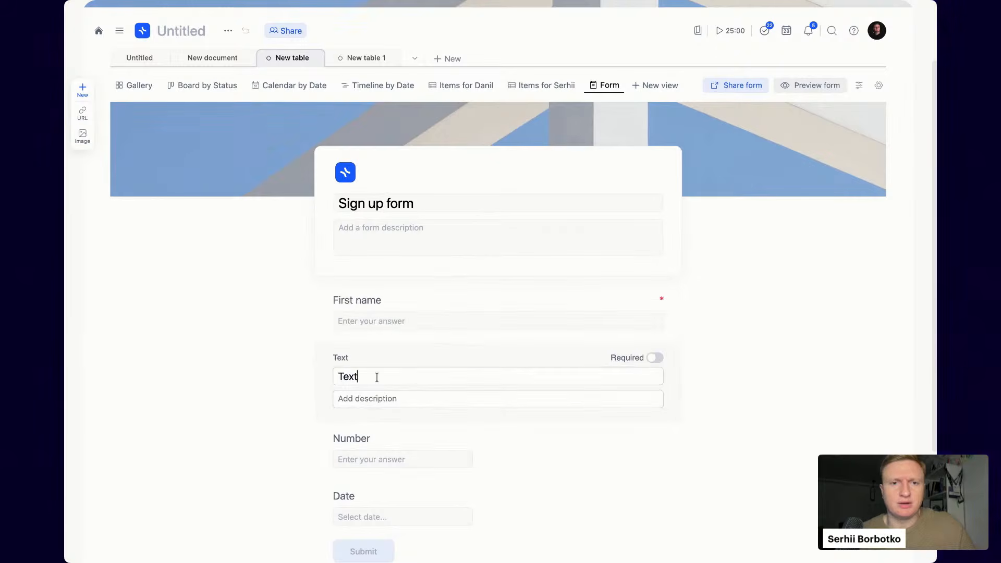
text(Email)
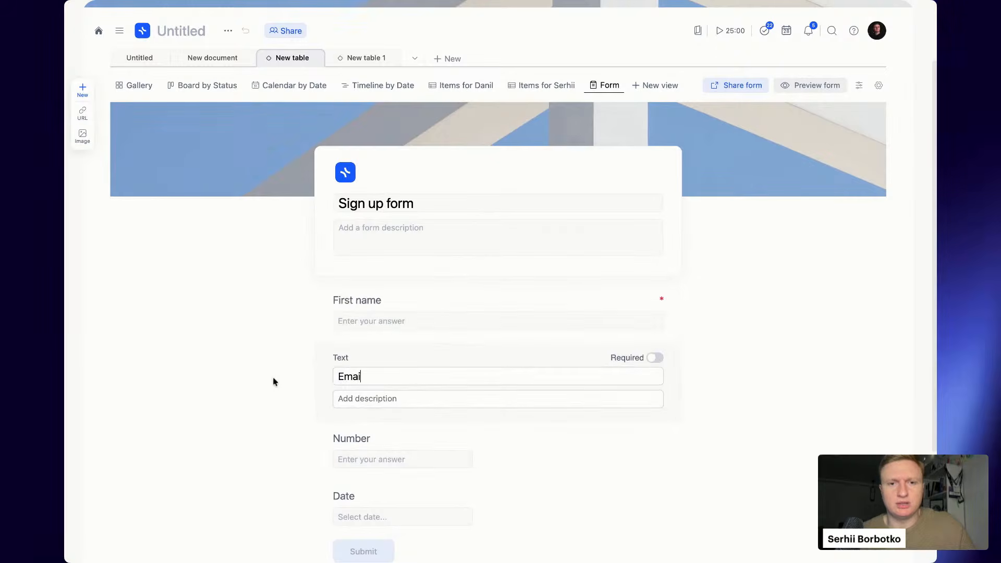
click(658, 358)
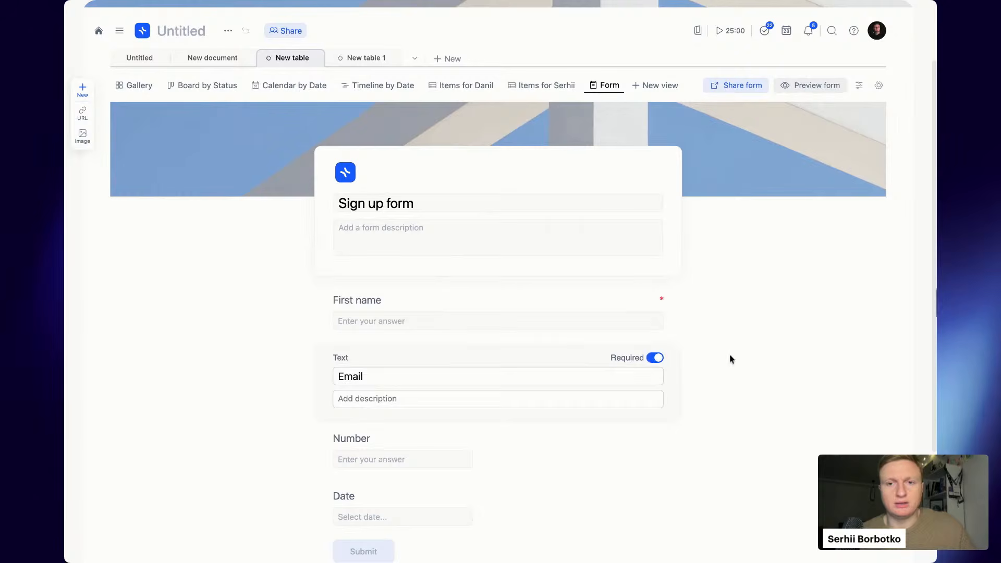
click(724, 358)
- Rename the Number question to Phone number and the Date question to Date of a meeting
click(398, 418)
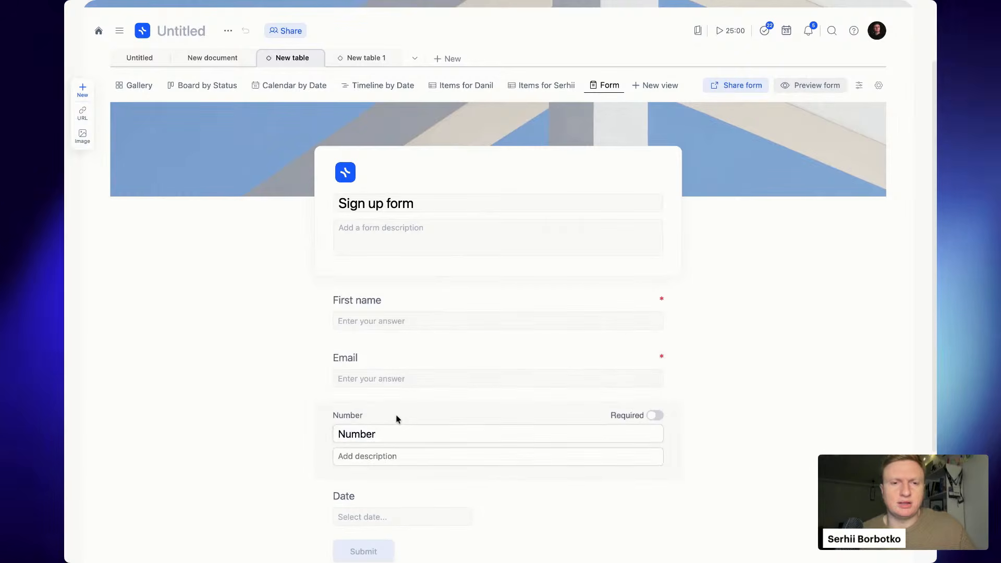
text(Phone n)
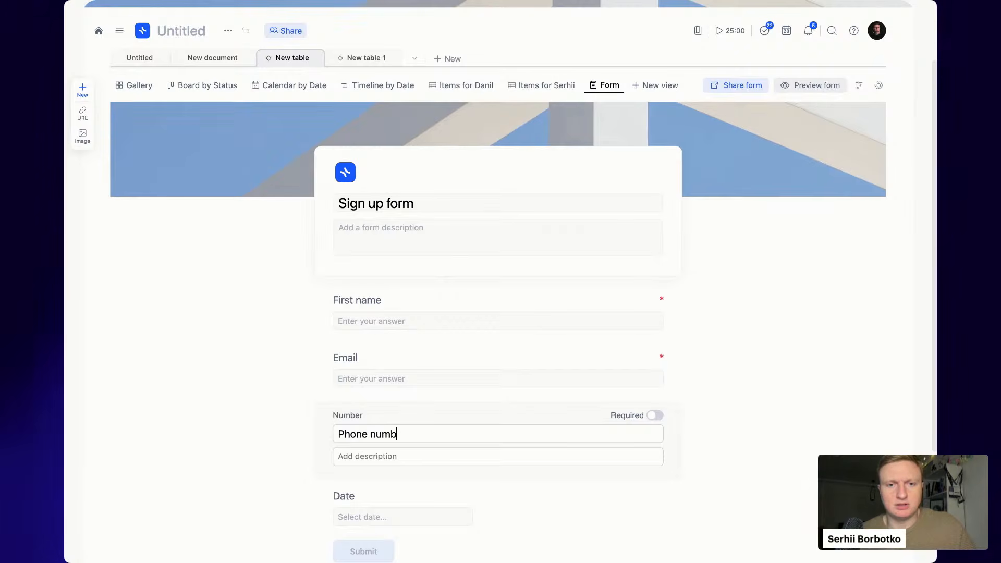
text(umber)
scroll(375, 485, down, 2)
click(392, 408)
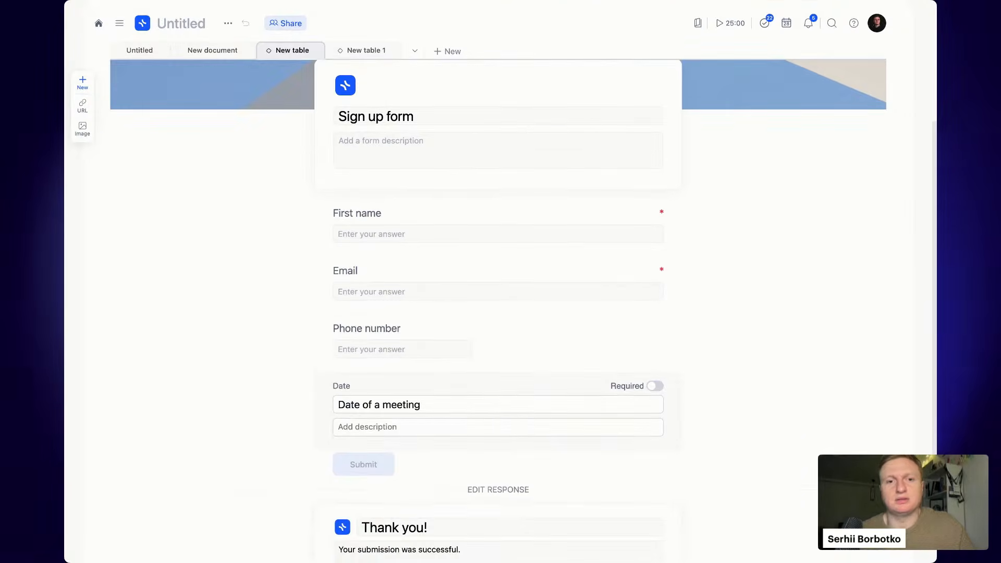
click(885, 320)
scroll(738, 287, up, 1)
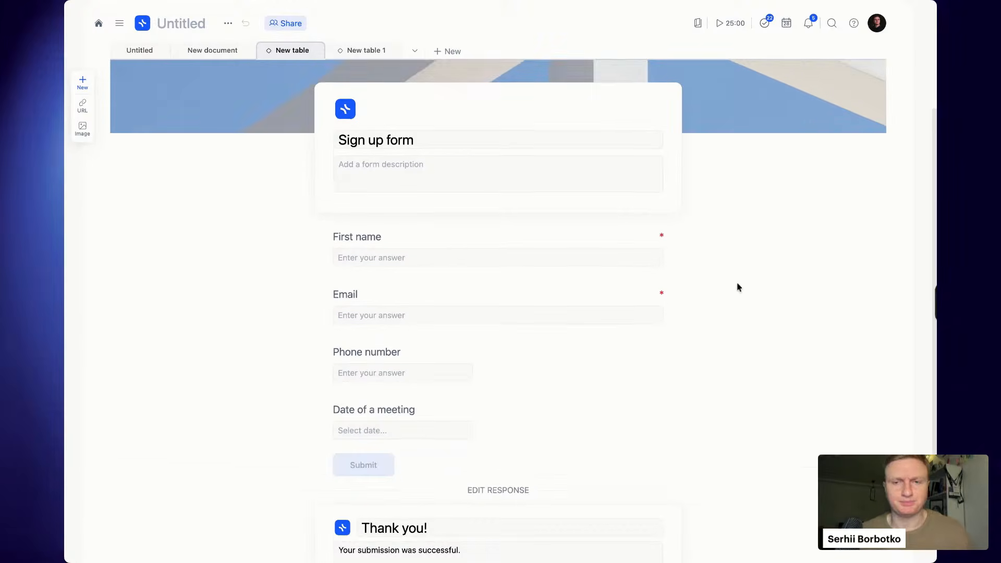
scroll(738, 288, up, 3)
scroll(738, 287, down, 4)
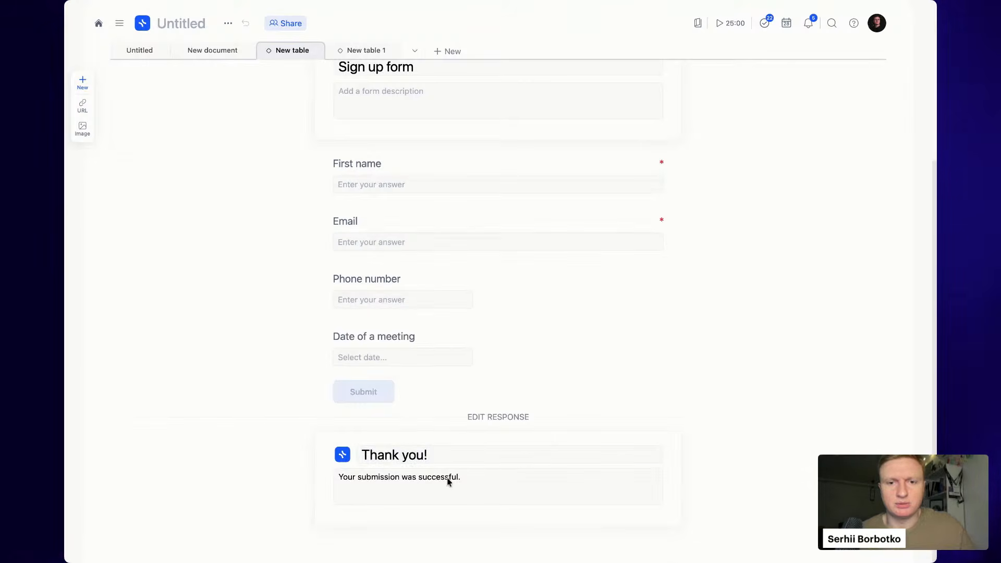
scroll(737, 340, up, 5)
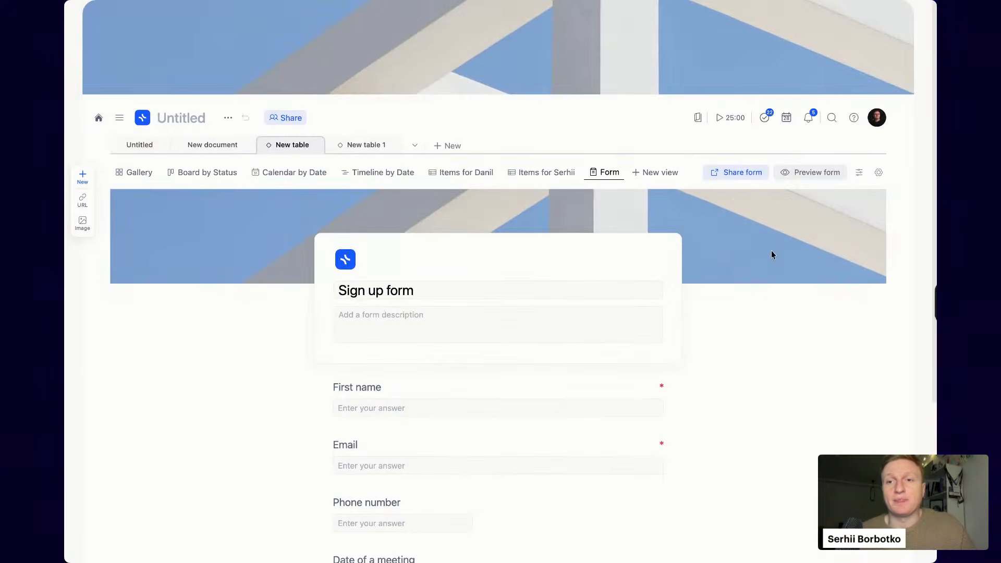
- Preview the form and enter a test first name and email address
click(820, 172)
scroll(766, 212, down, 2)
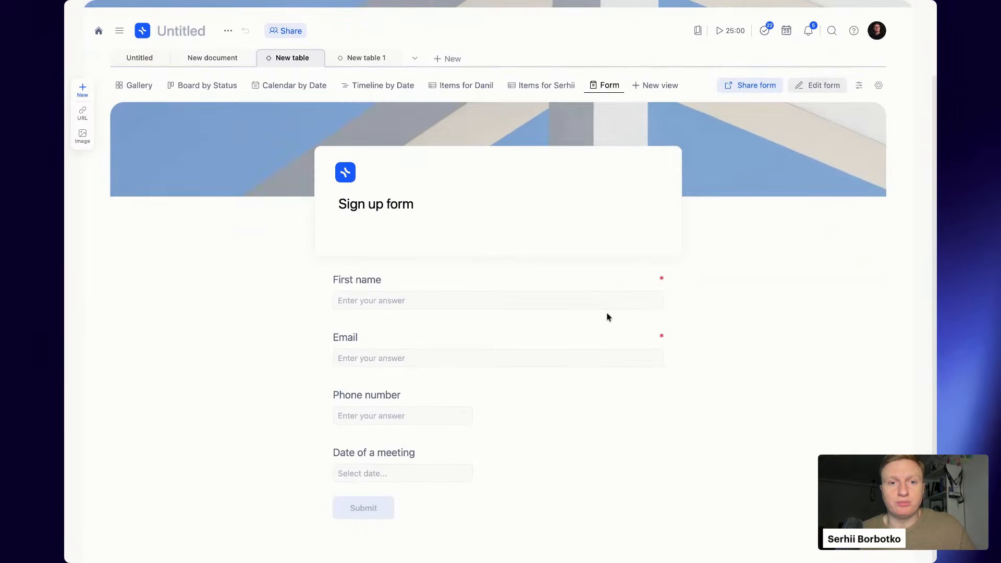
click(498, 297)
text(Serhii)
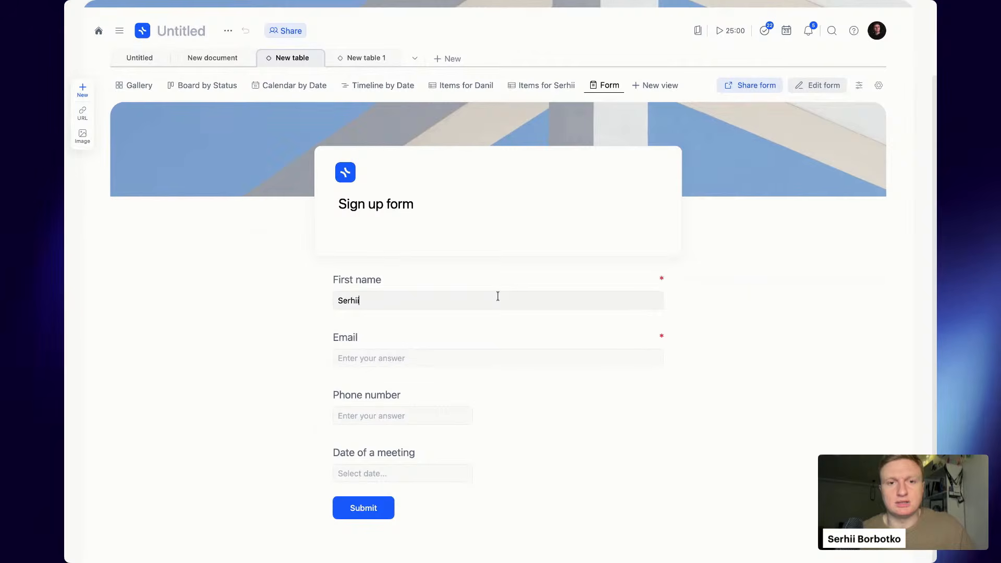
key(Tab)
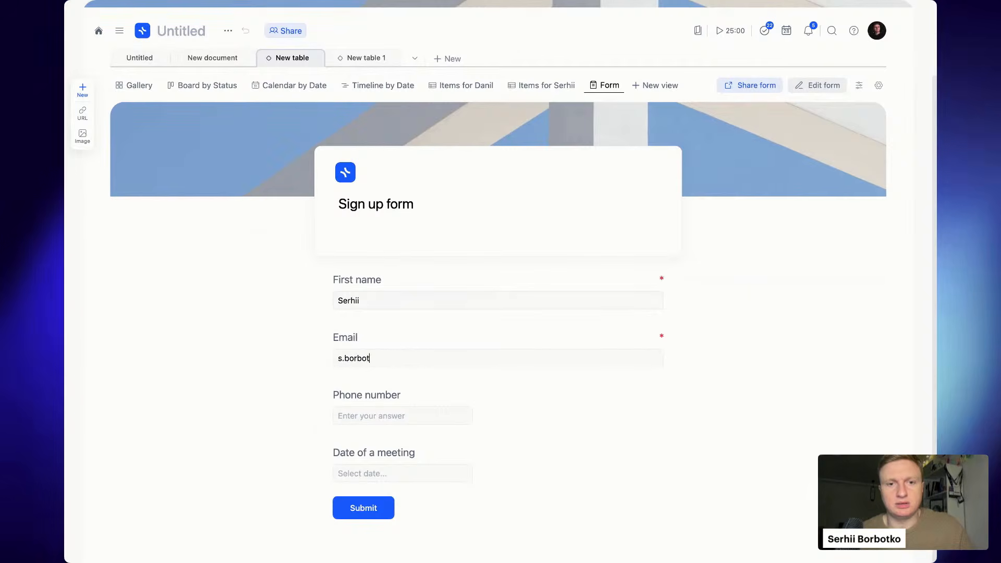
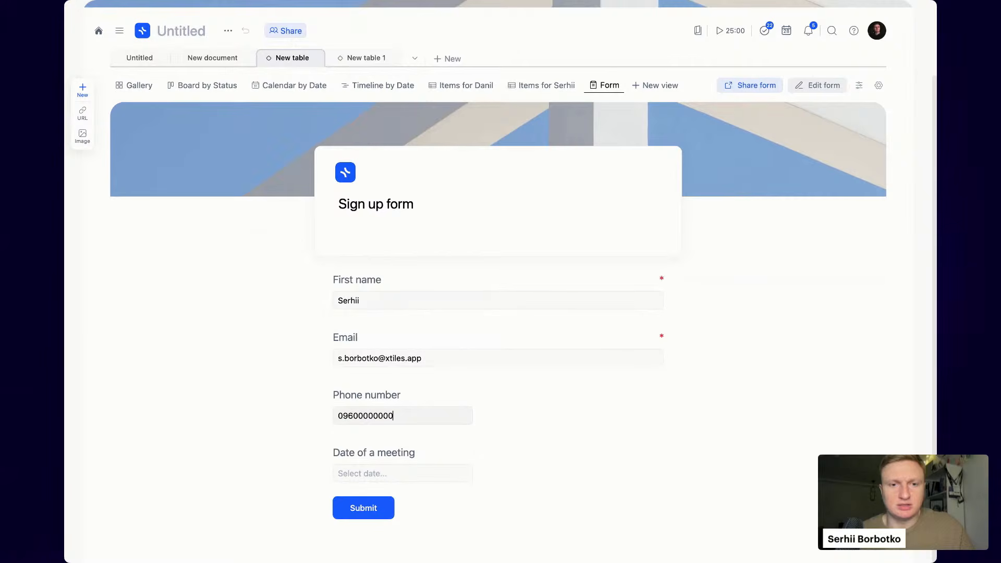
- Set the meeting date to Jan 29, 2026, submit the response, and start a blank one
click(436, 470)
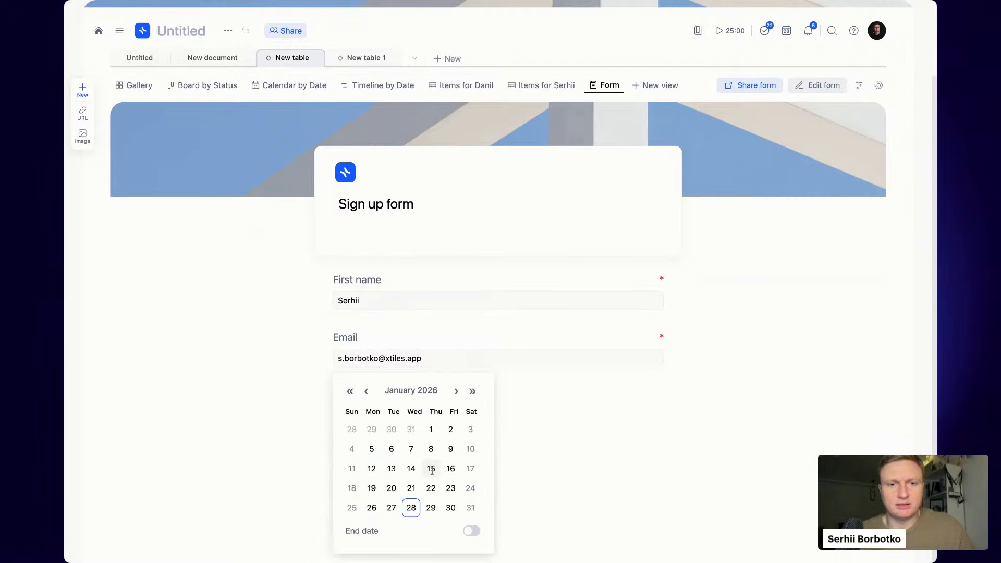
click(431, 508)
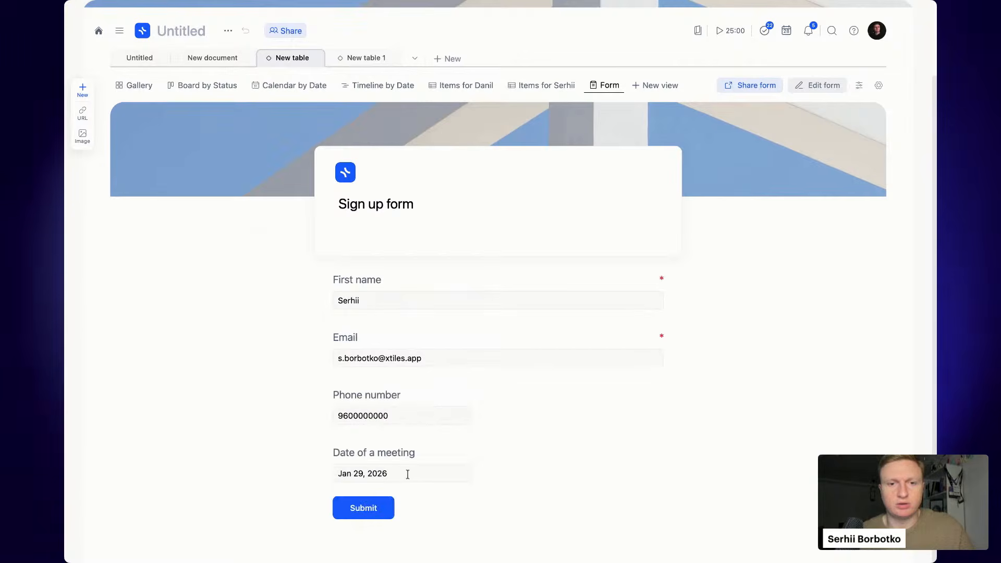
click(372, 507)
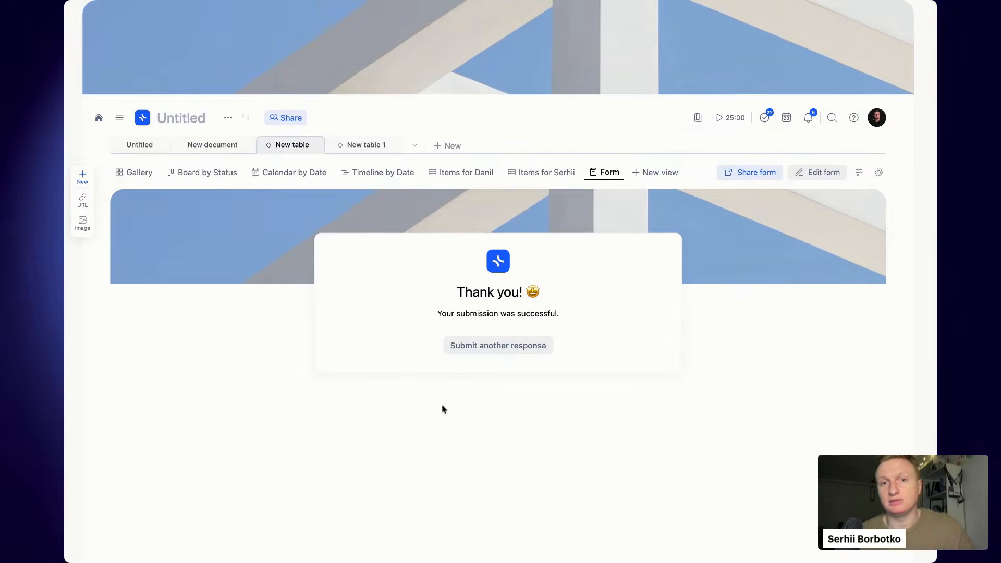
click(521, 348)
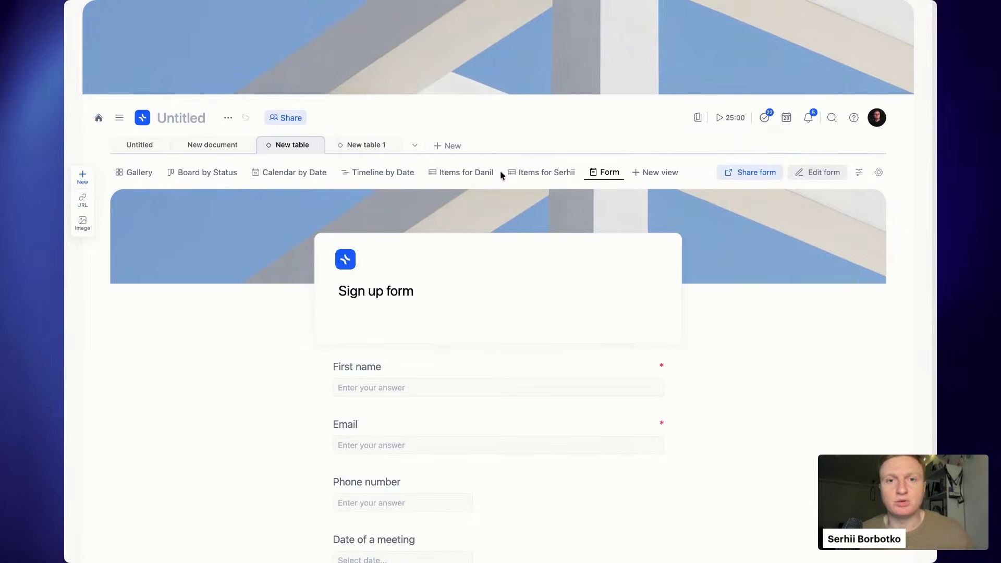
- Add a table view of the collection and select the new response row's cells
click(647, 172)
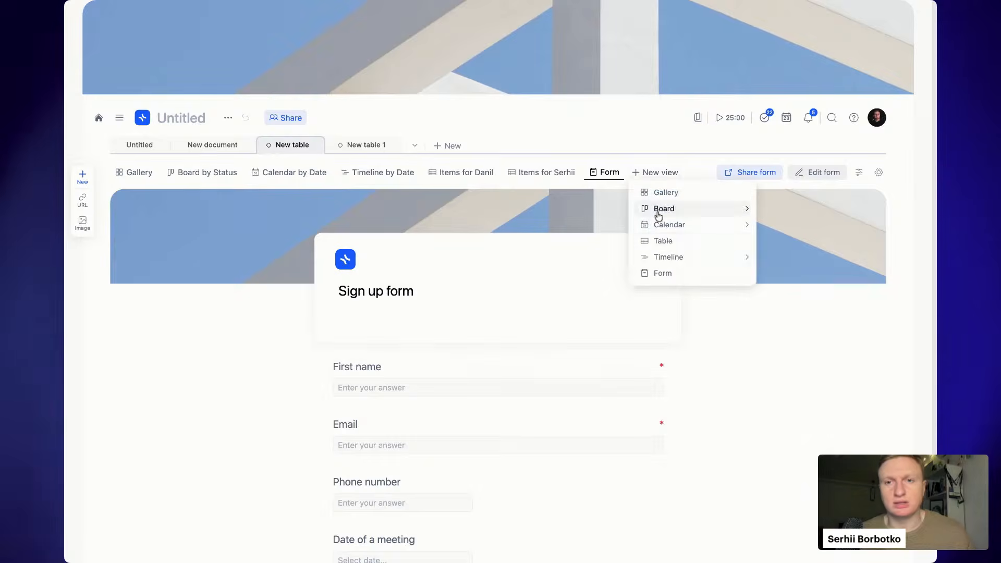
click(675, 241)
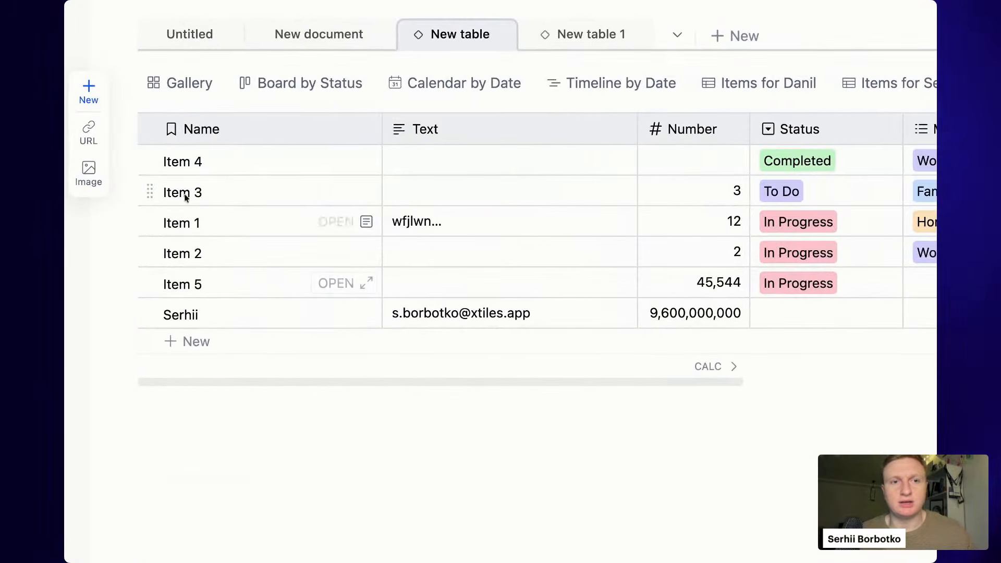
drag(131, 219, 148, 297)
drag(226, 313, 598, 321)
click(714, 315)
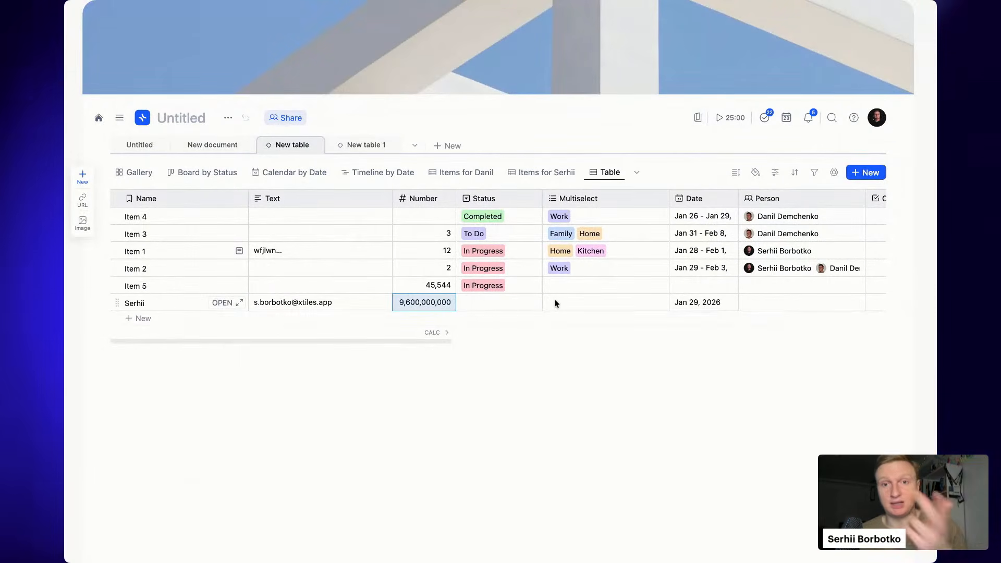
- Set the new row's status to To Do and tag it Work
click(497, 302)
click(497, 303)
click(505, 383)
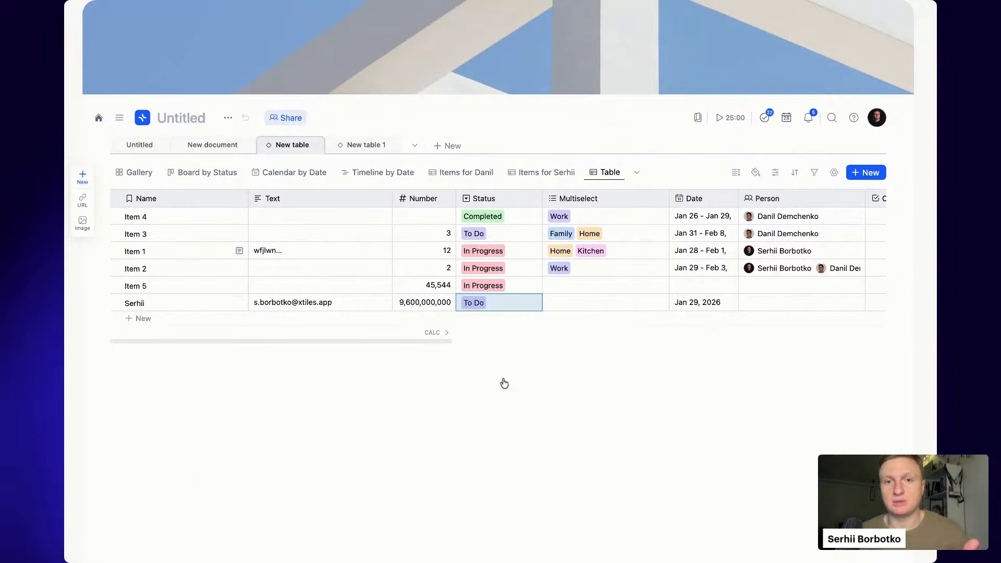
double_click(607, 299)
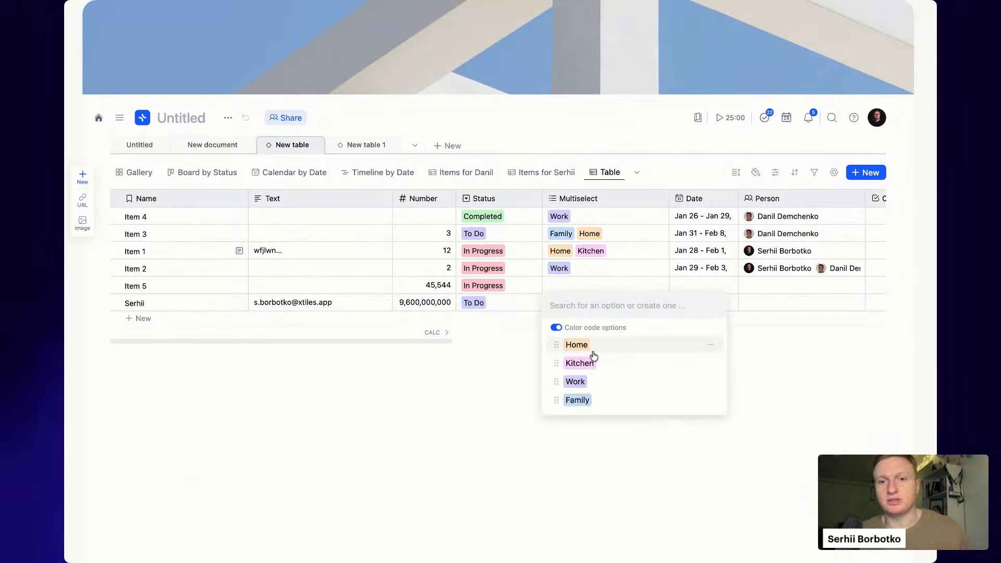
click(576, 382)
click(848, 368)
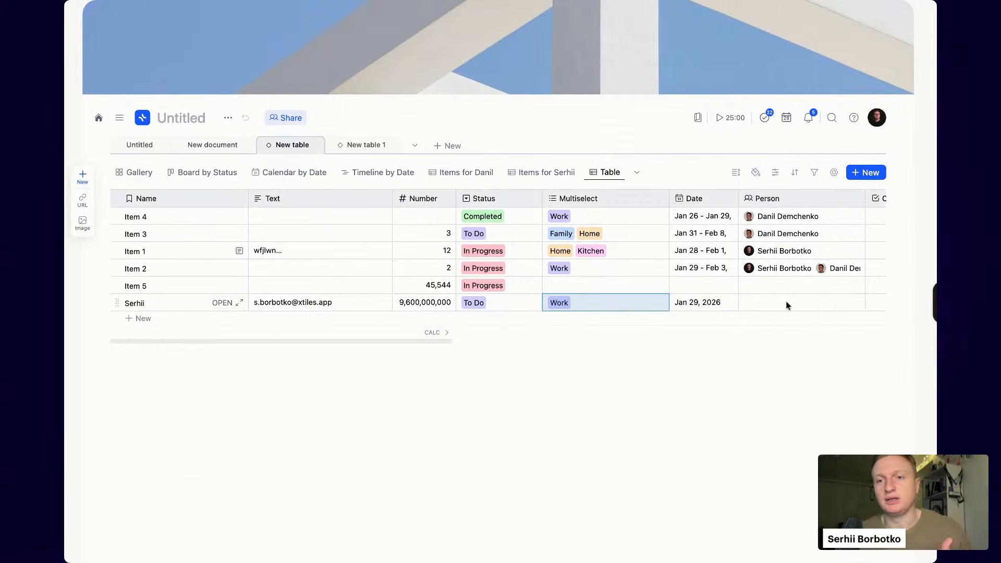
- Assign a team member in the last row's Person cell
scroll(787, 304, right, 3)
double_click(734, 304)
click(738, 354)
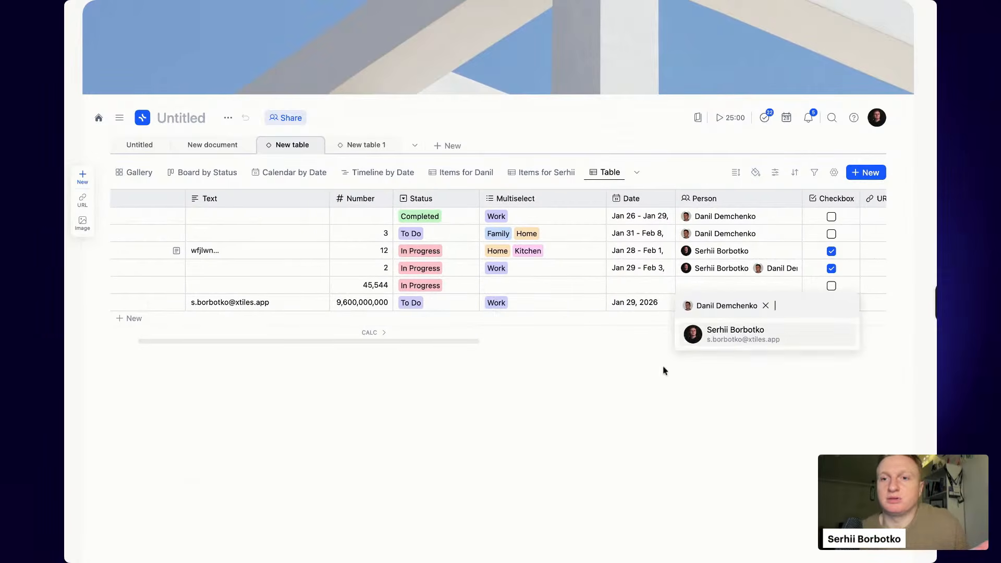
click(661, 371)
scroll(684, 245, right, 10)
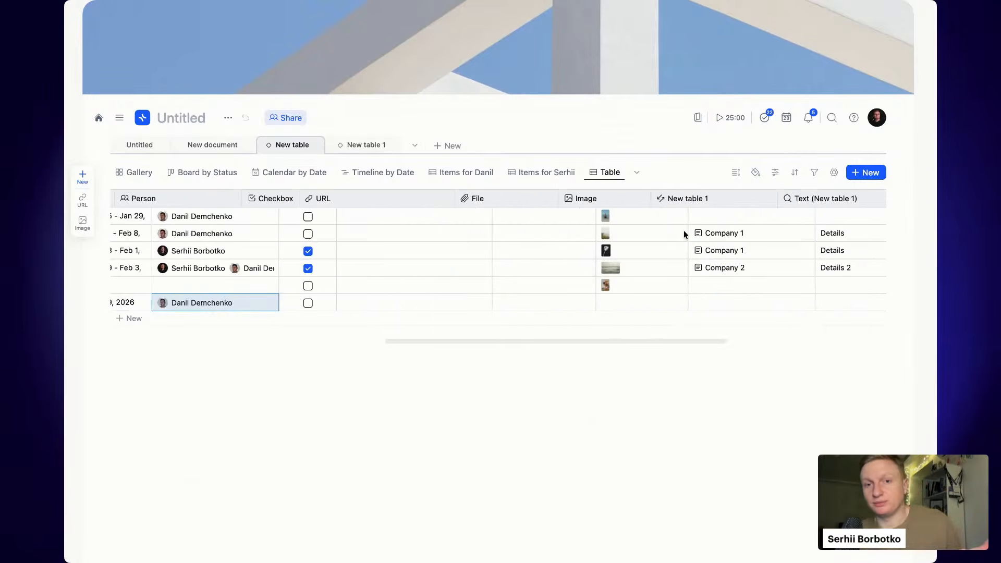
scroll(684, 233, left, 15)
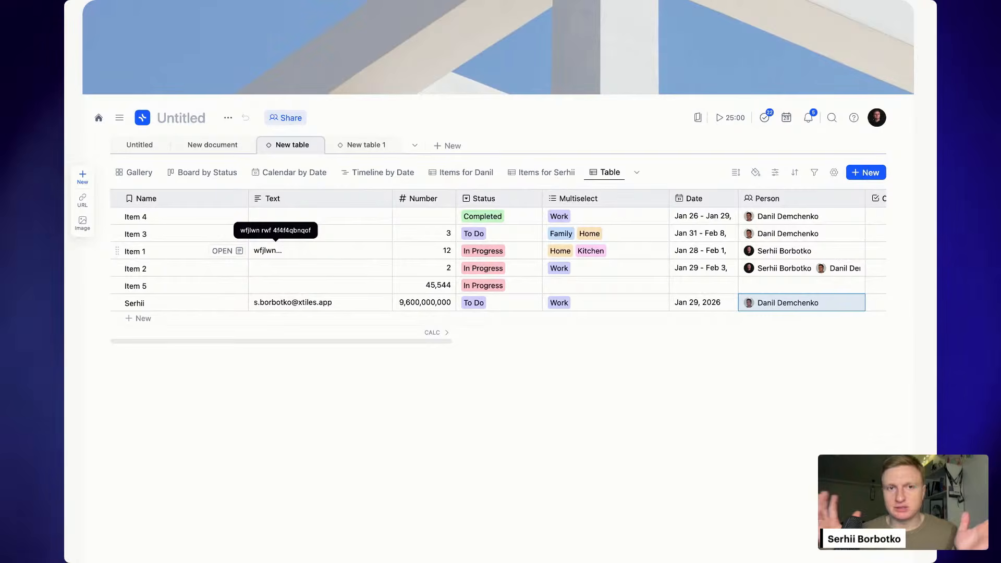
- On the Untitled page, title the first card 'Item 6' and add sample lines 'rge', 'gr', 'egr'
click(140, 145)
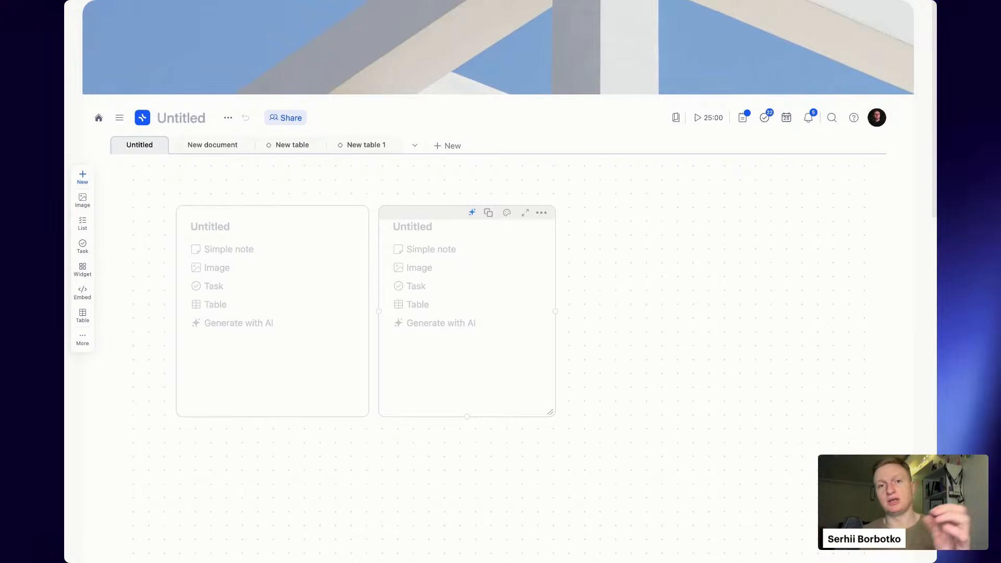
click(230, 229)
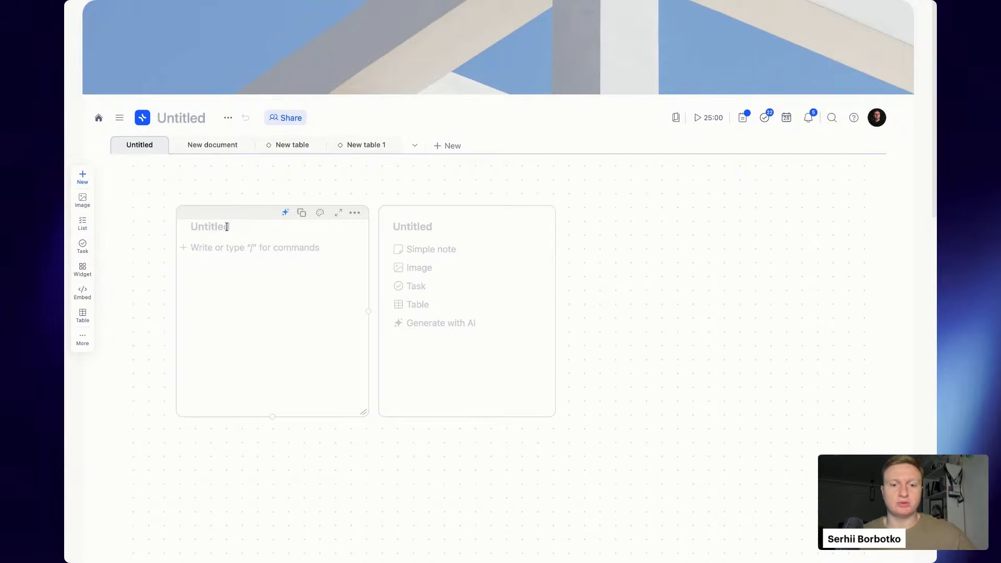
text(Item 6)
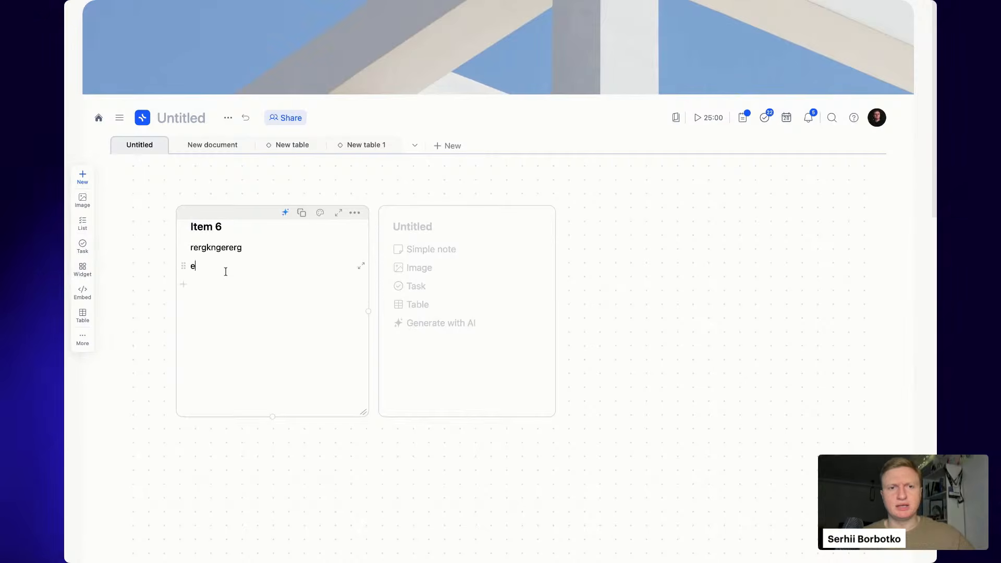
key(Return)
text(rge)
key(Return)
text(gr)
key(Return)
text(egr)
key(Return)
click(337, 504)
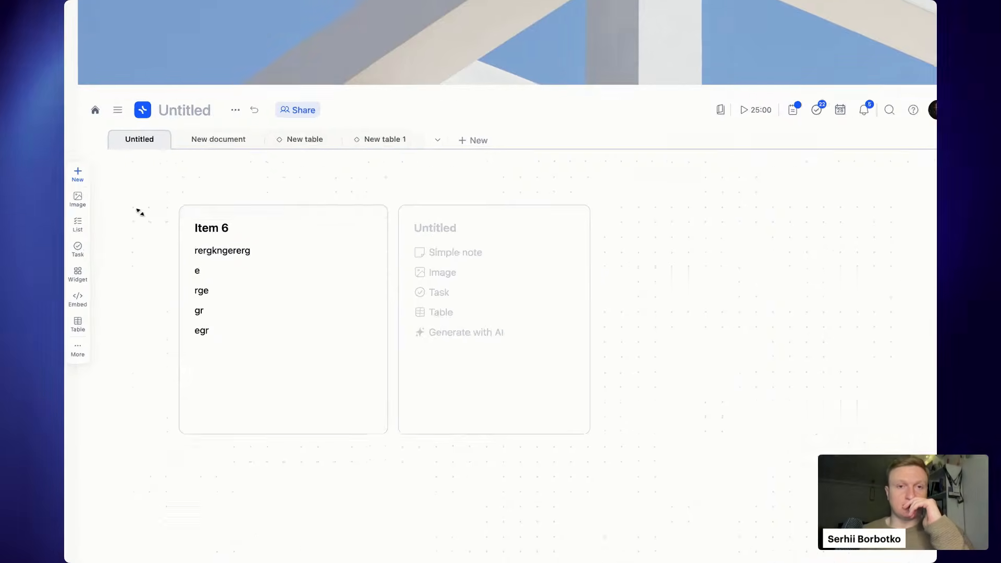
- Add the Item 6 card to the New table collection via its options menu
mouse_move(373, 259)
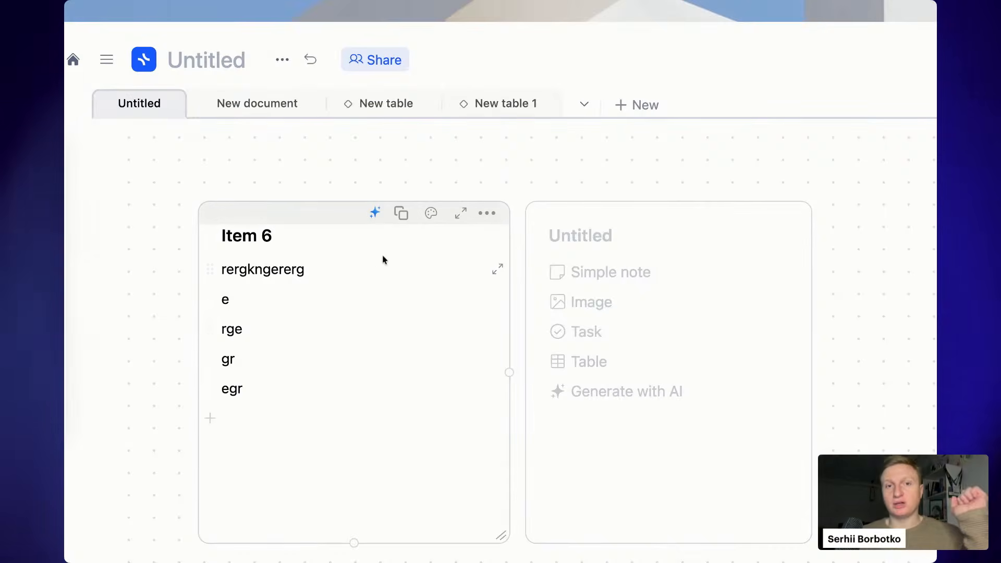
click(493, 216)
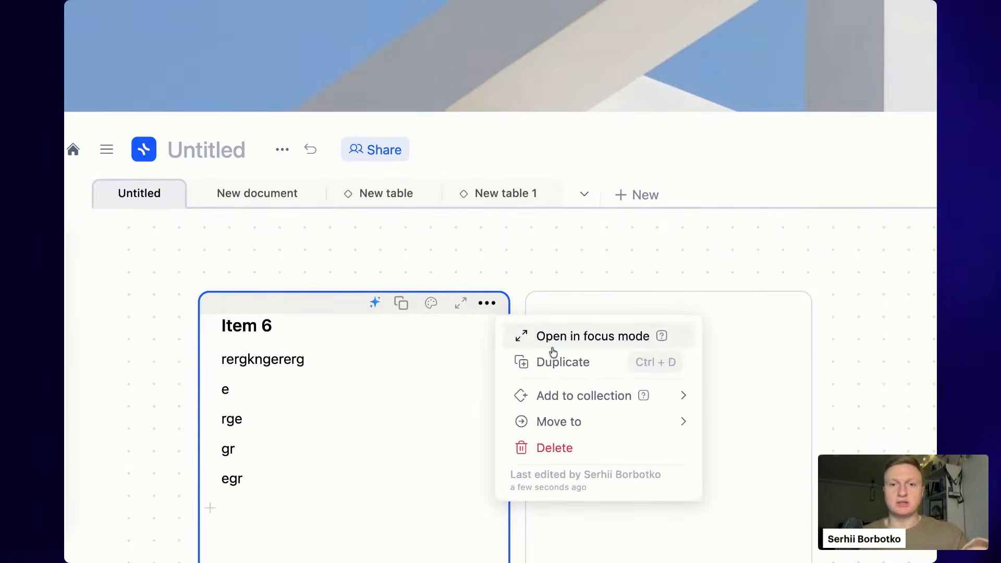
mouse_move(586, 401)
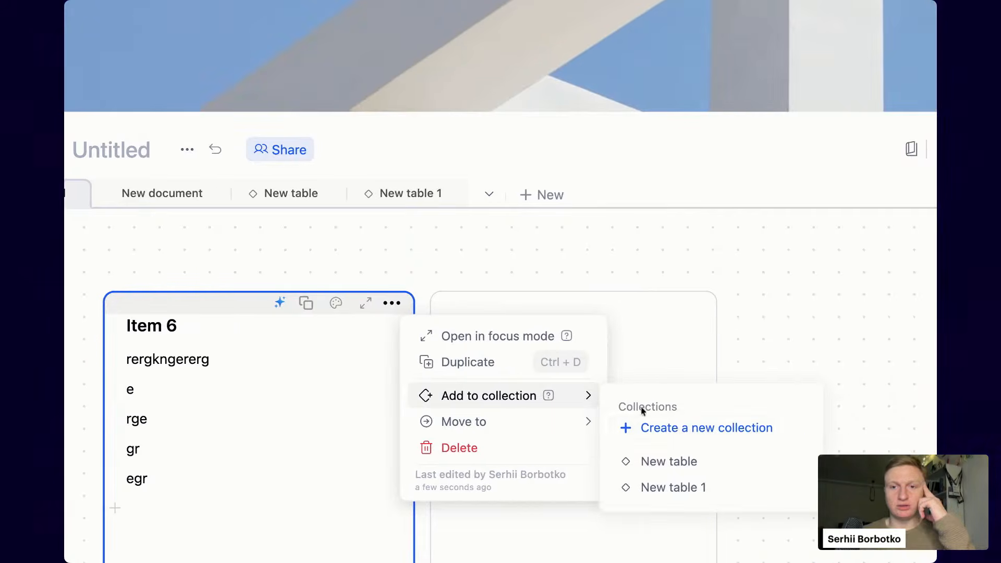
click(678, 460)
- Check that Item 6 now appears as a row in the New table collection
click(656, 260)
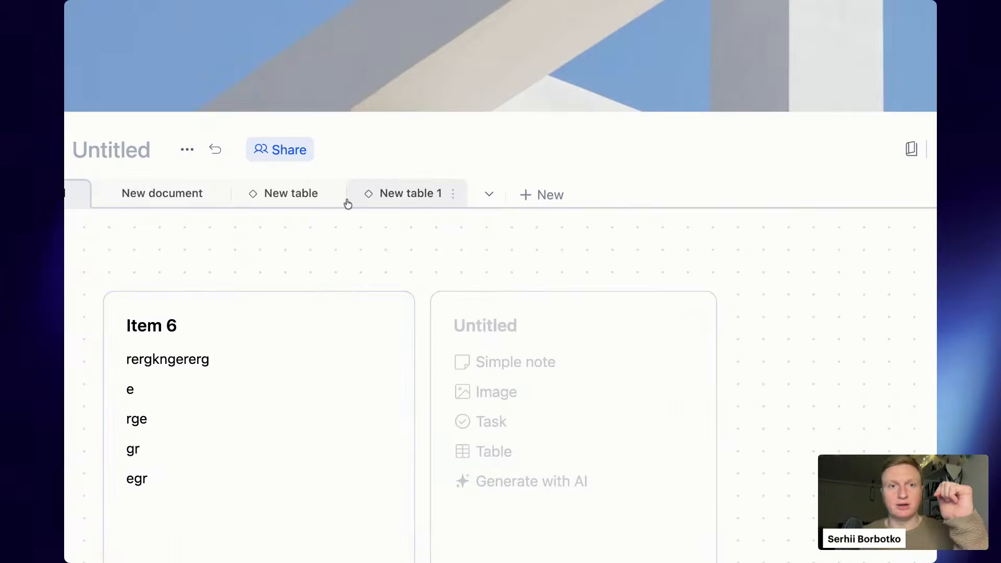
click(301, 191)
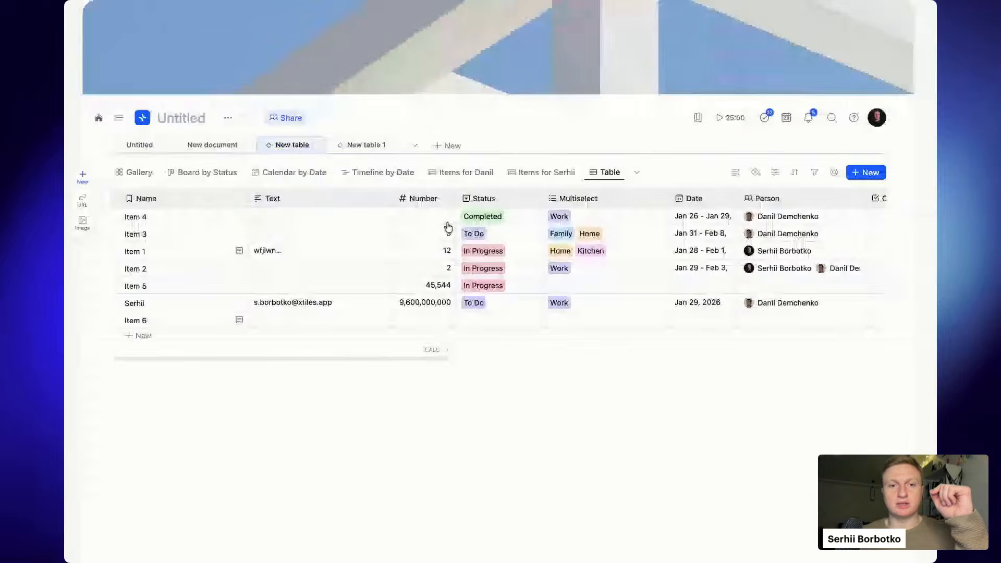
drag(353, 323, 722, 335)
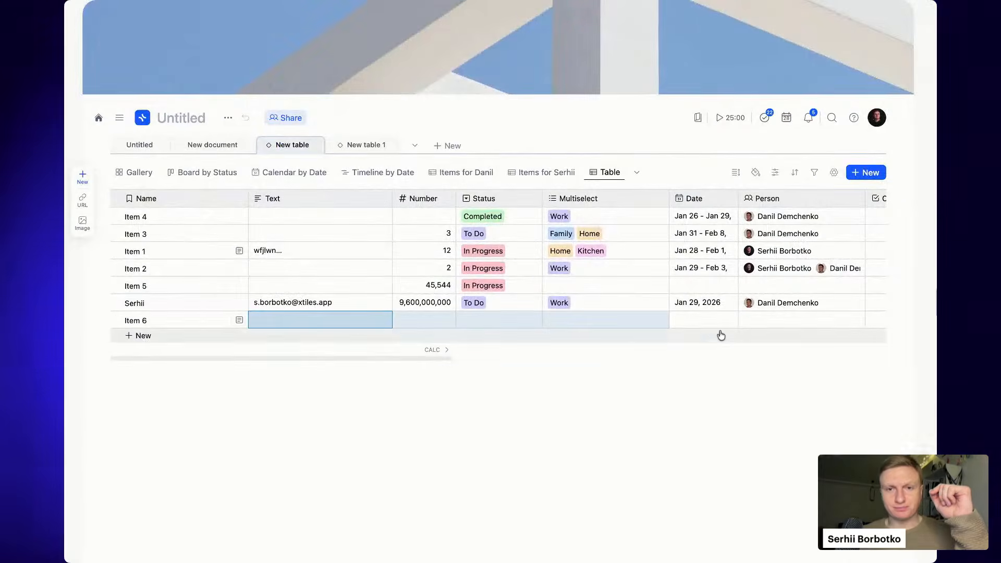
click(603, 452)
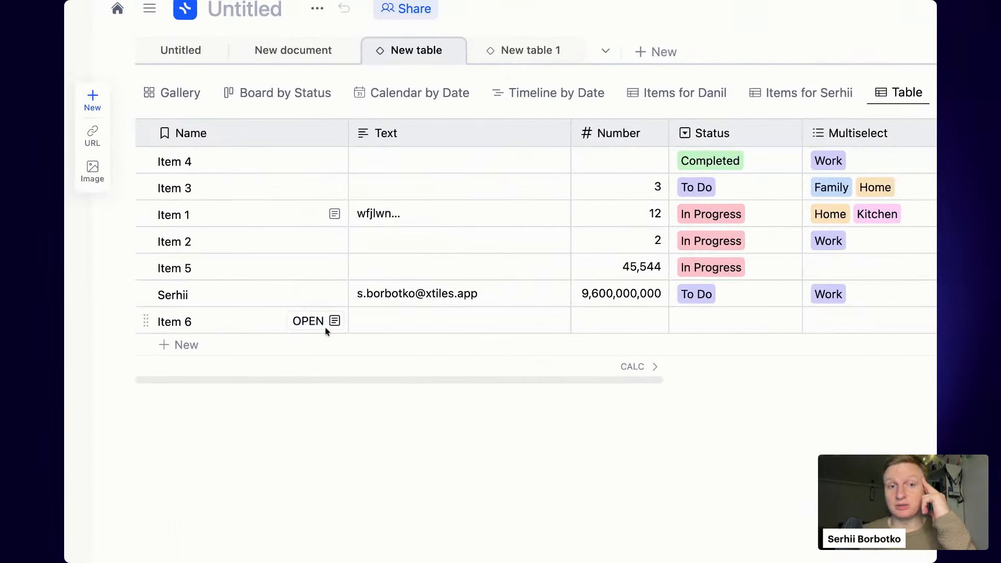
- Add the line 'content form a collection' to Item 6's record notes
click(323, 322)
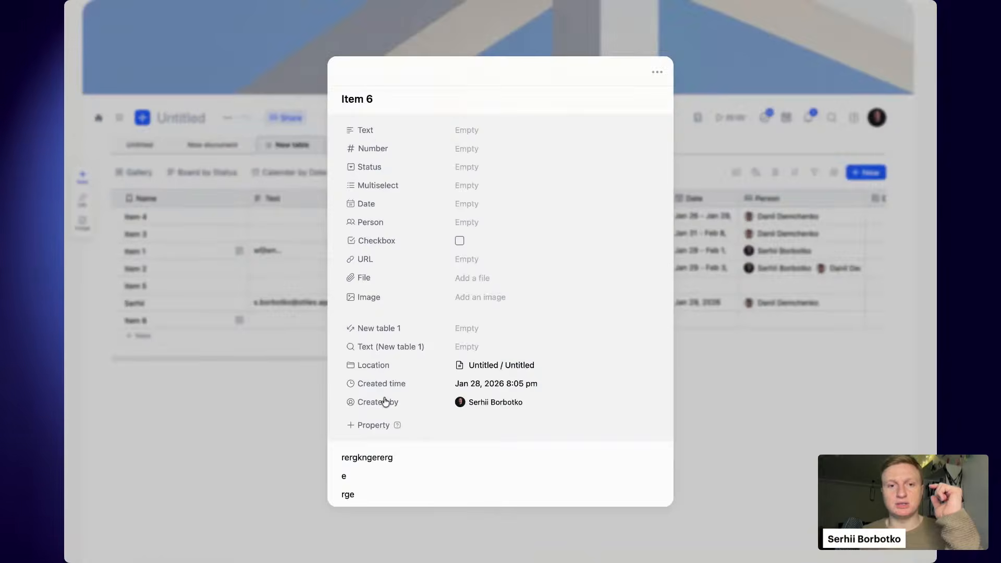
scroll(545, 503, down, 3)
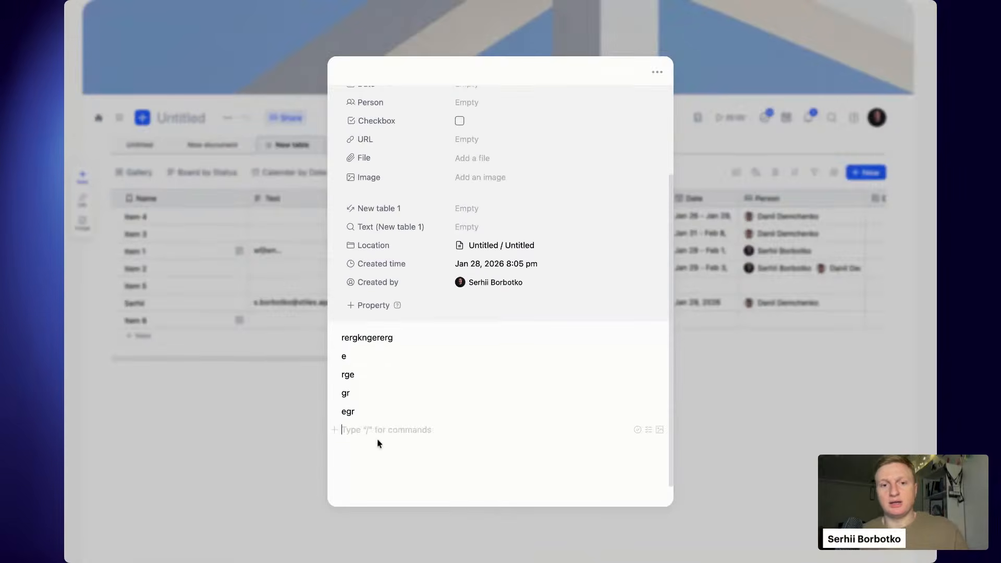
text(conte)
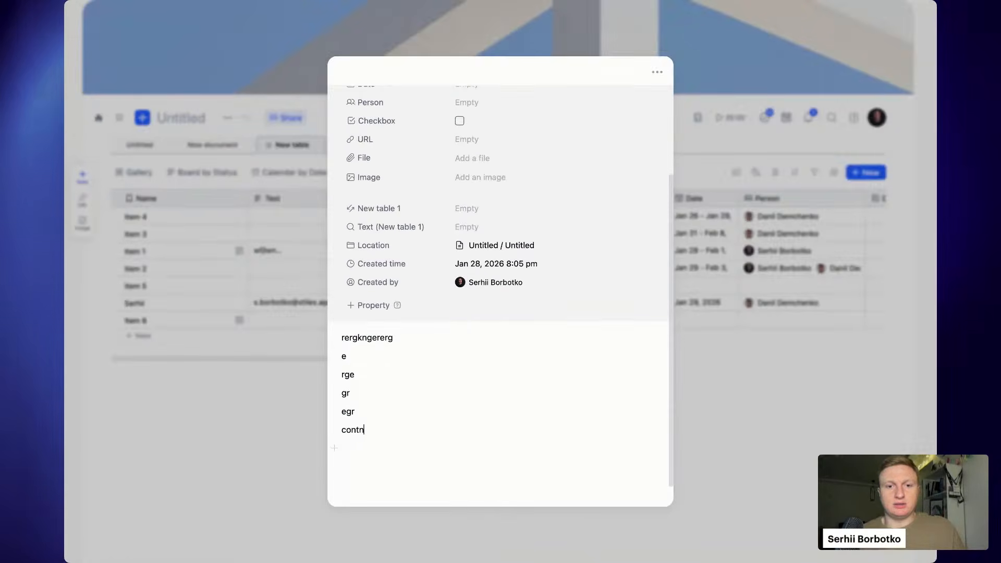
text(nt form a collection)
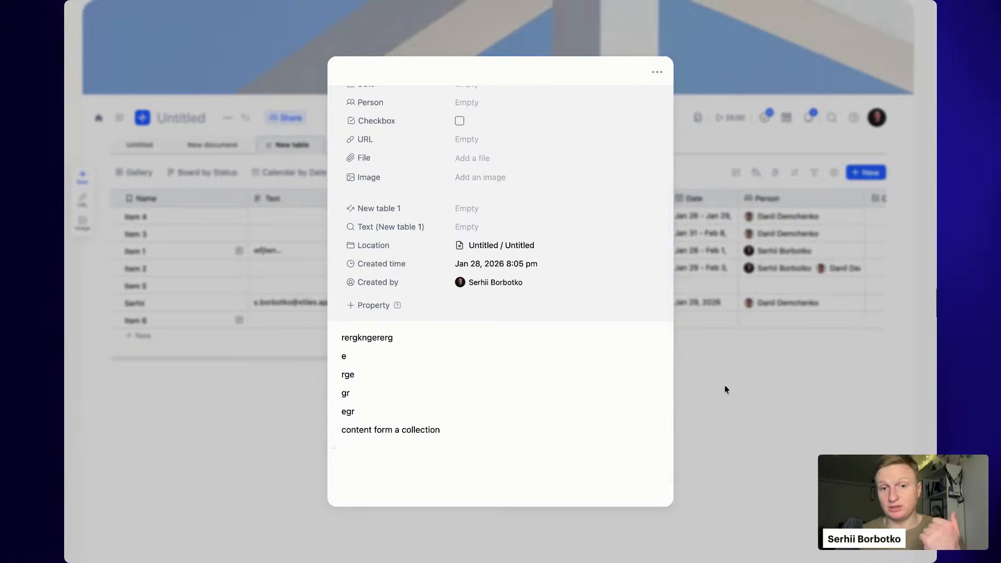
click(753, 397)
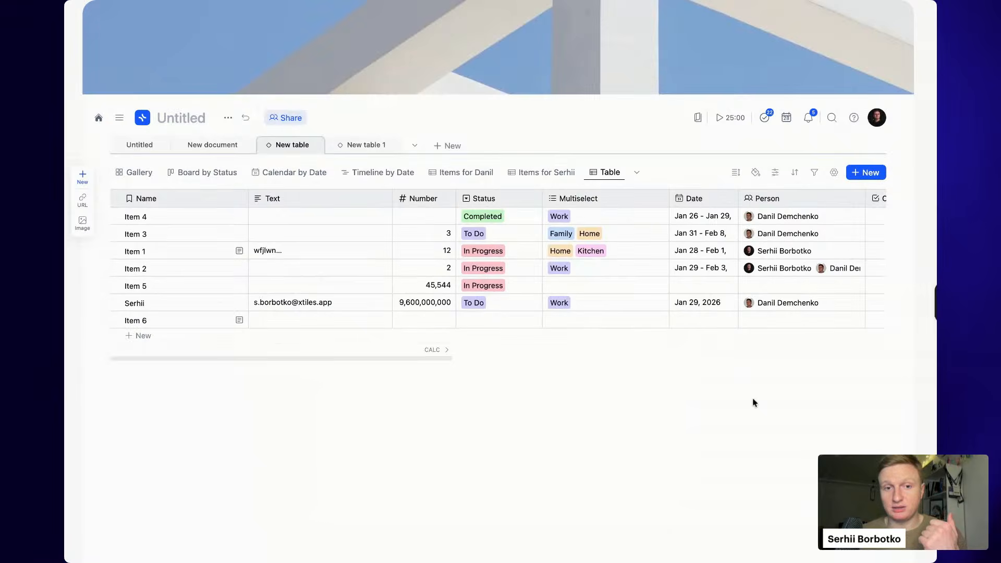
- On the Untitled page, correct 'form' to 'from' in the Item 6 card's last line
click(134, 141)
scroll(312, 298, down, 1)
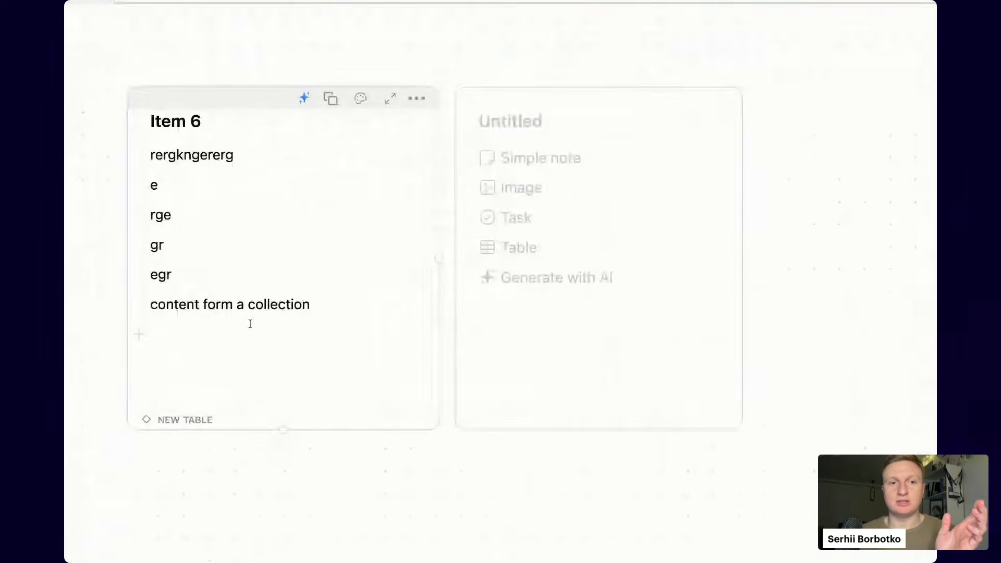
click(216, 305)
key(BackSpace)
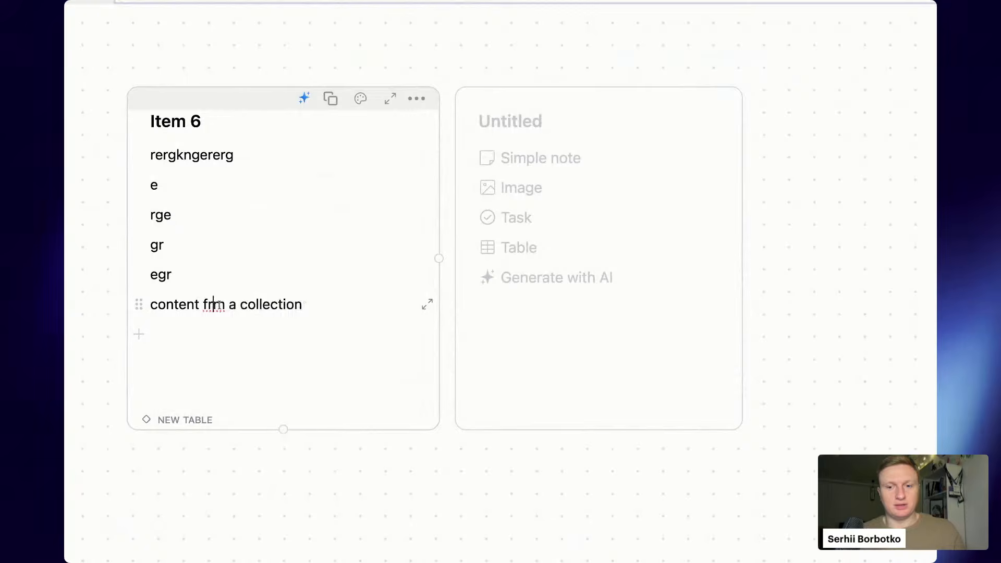
key(Right)
text(o)
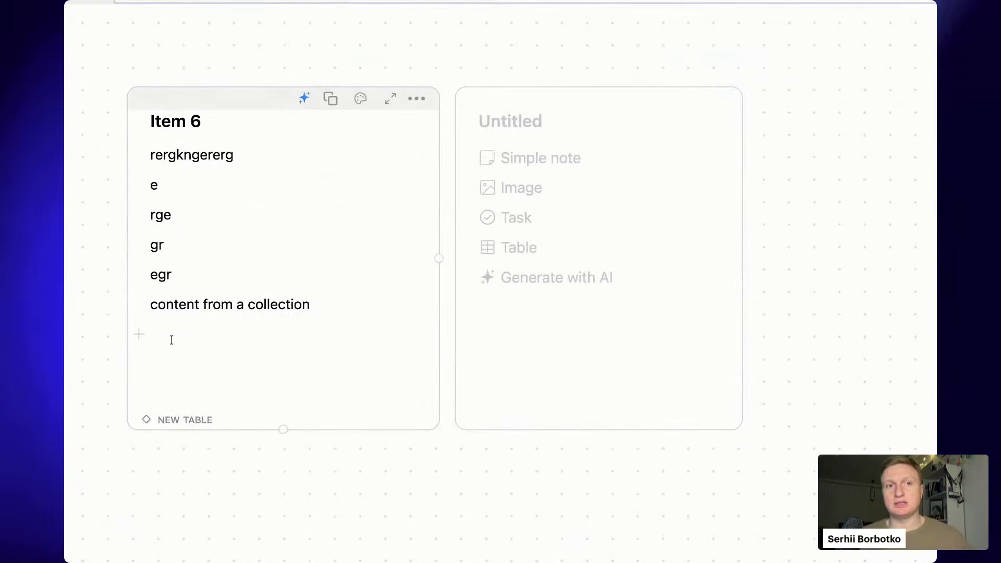
scroll(171, 340, up, 3)
scroll(171, 340, left, 1)
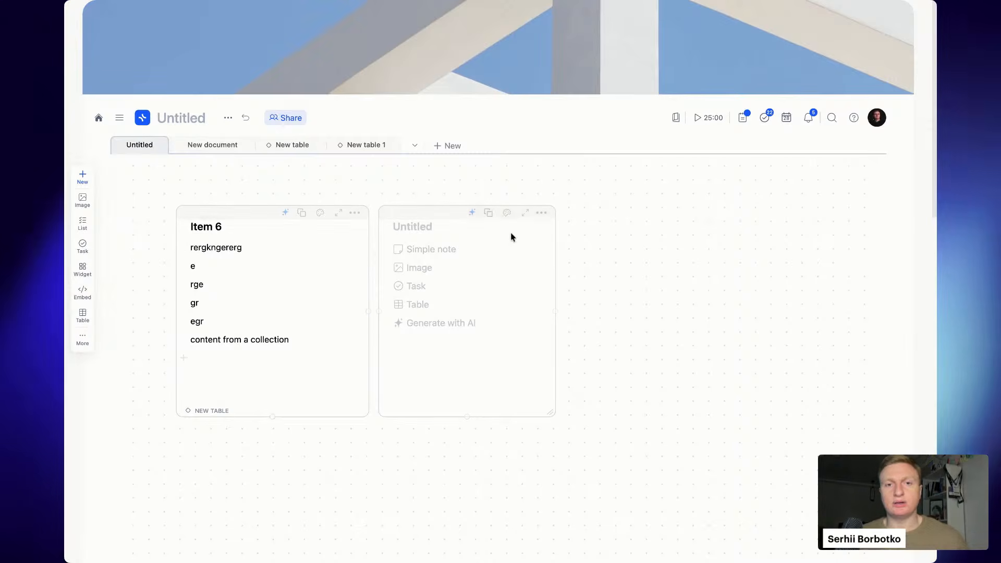
- Add the Item 7 card to the New table collection
click(508, 213)
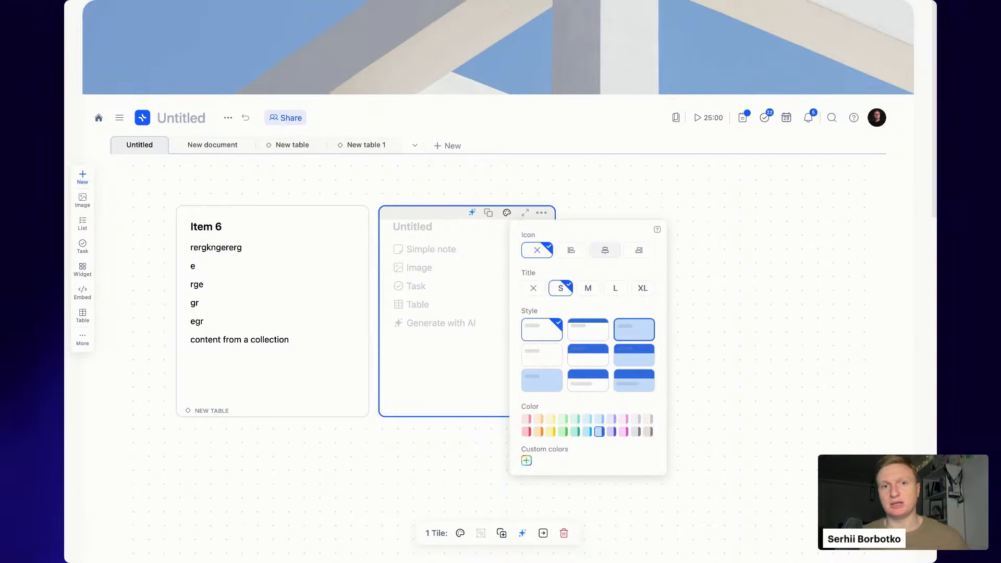
click(507, 213)
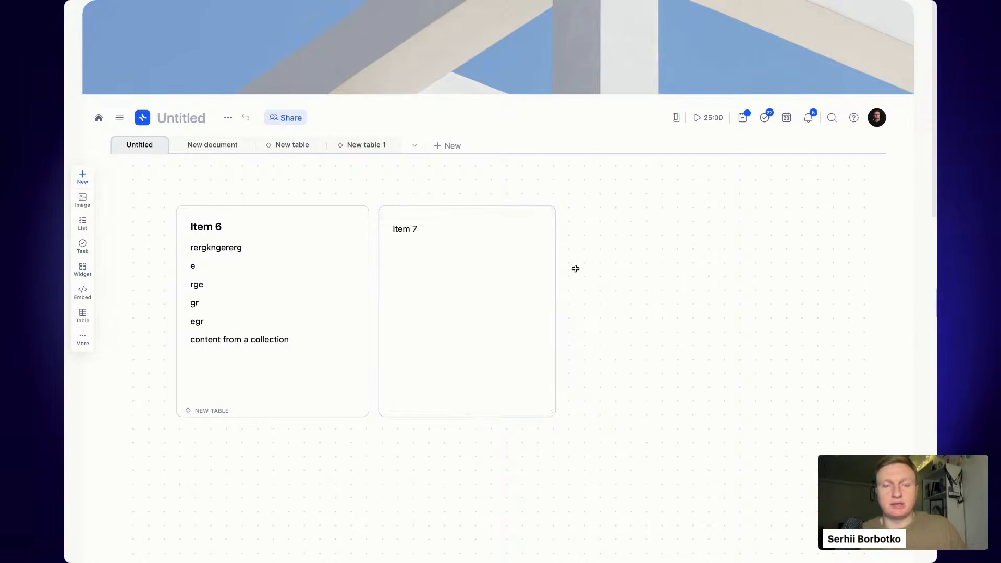
click(386, 231)
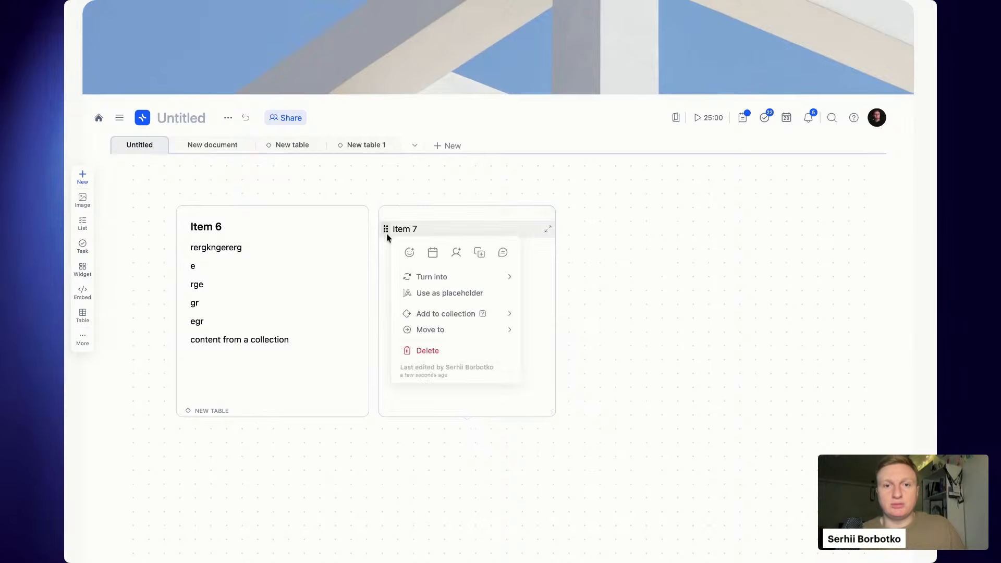
mouse_move(437, 282)
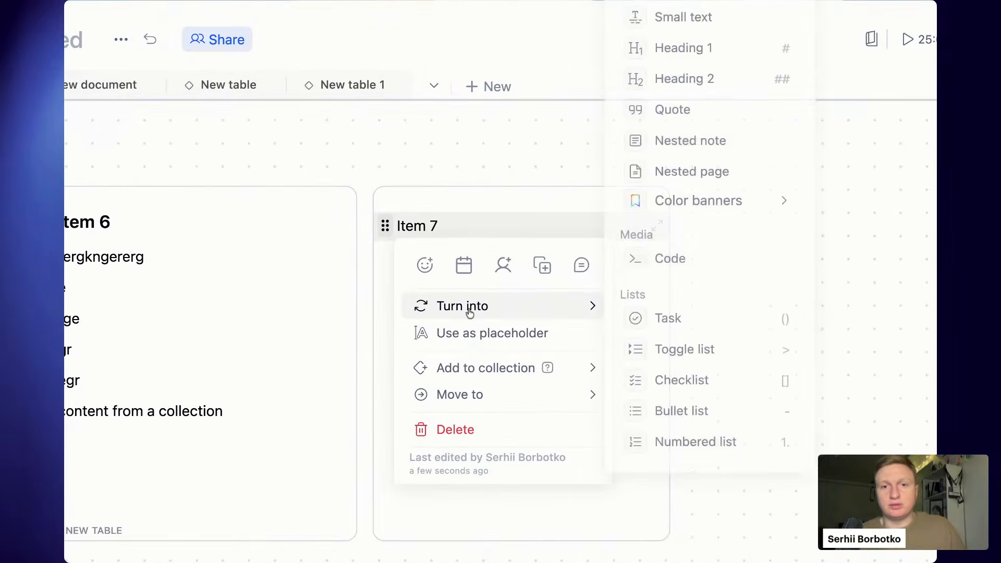
mouse_move(537, 368)
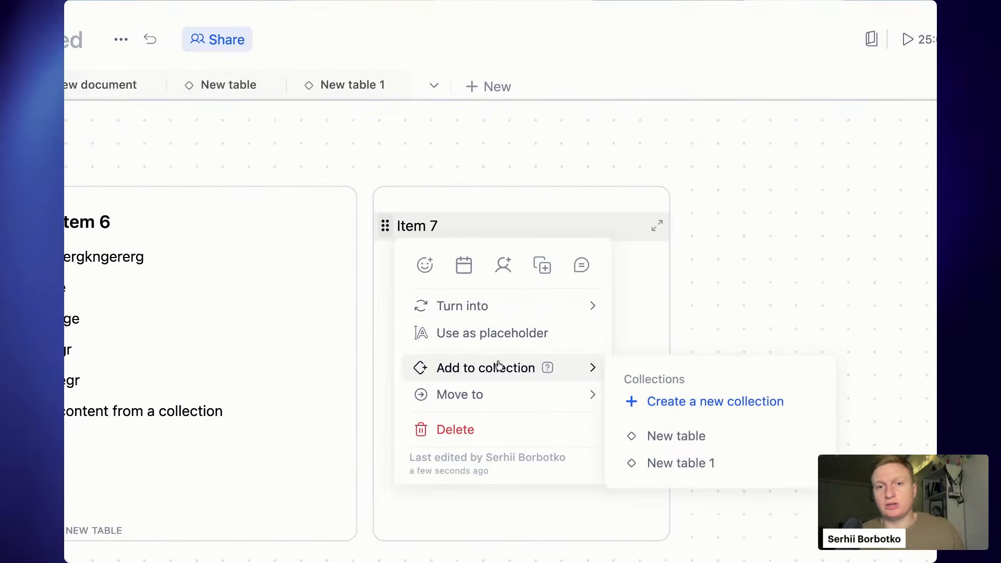
click(702, 436)
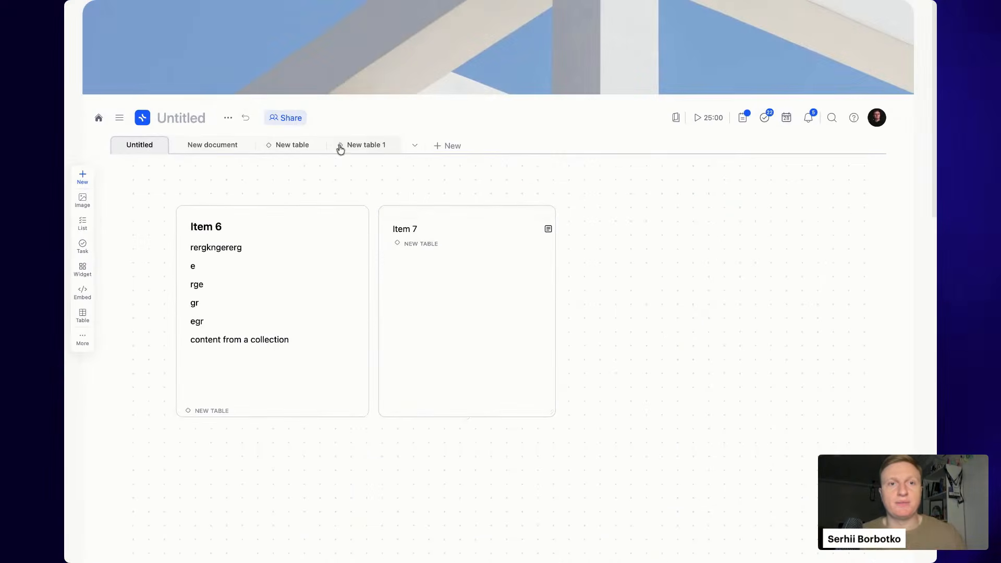
- View the New table collection, where Item 7 now appears below Item 6
click(296, 145)
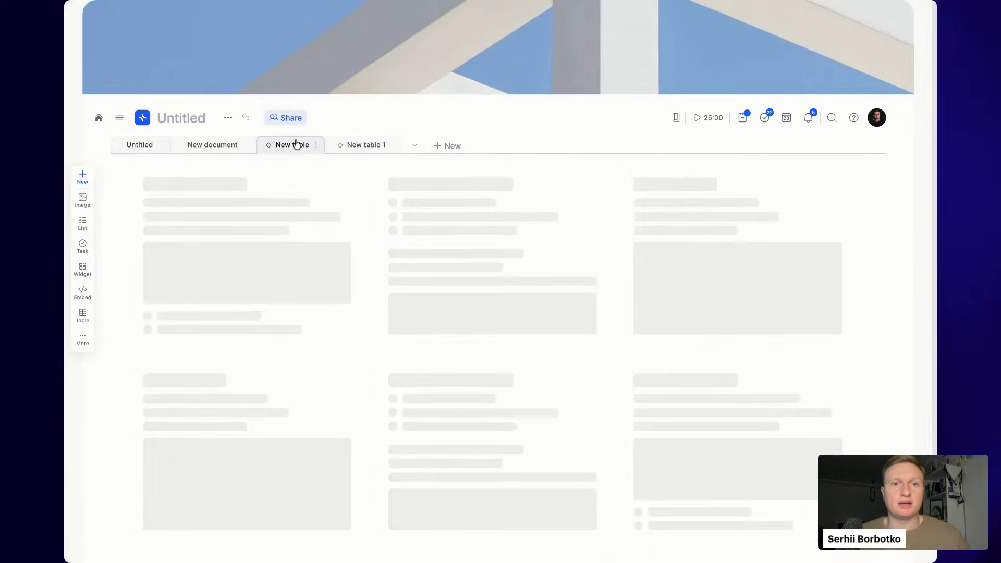
drag(154, 340, 348, 339)
click(254, 421)
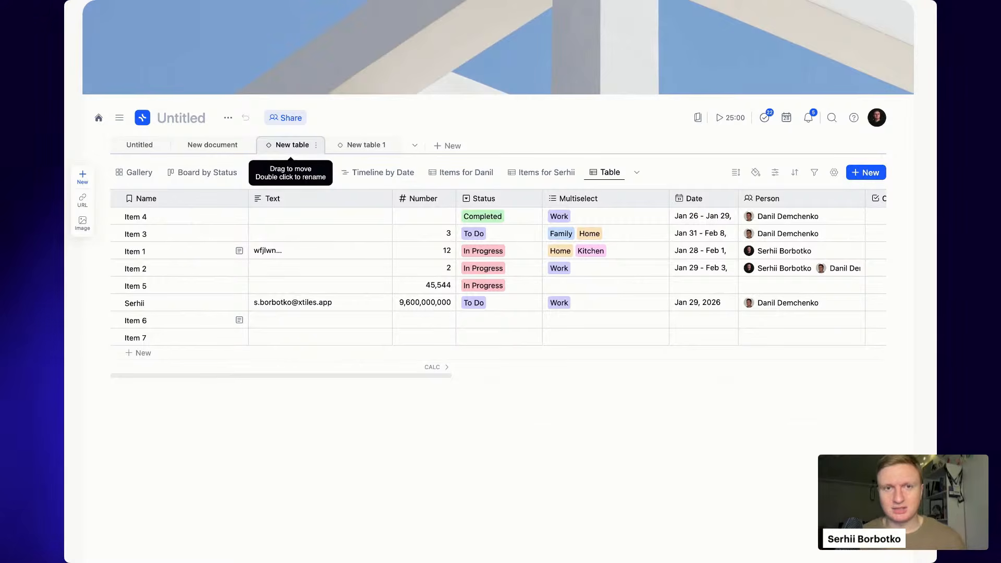
- Turn on the Tasks and Library system tabs and open the Tasks page showing the Do it task
click(415, 151)
click(412, 137)
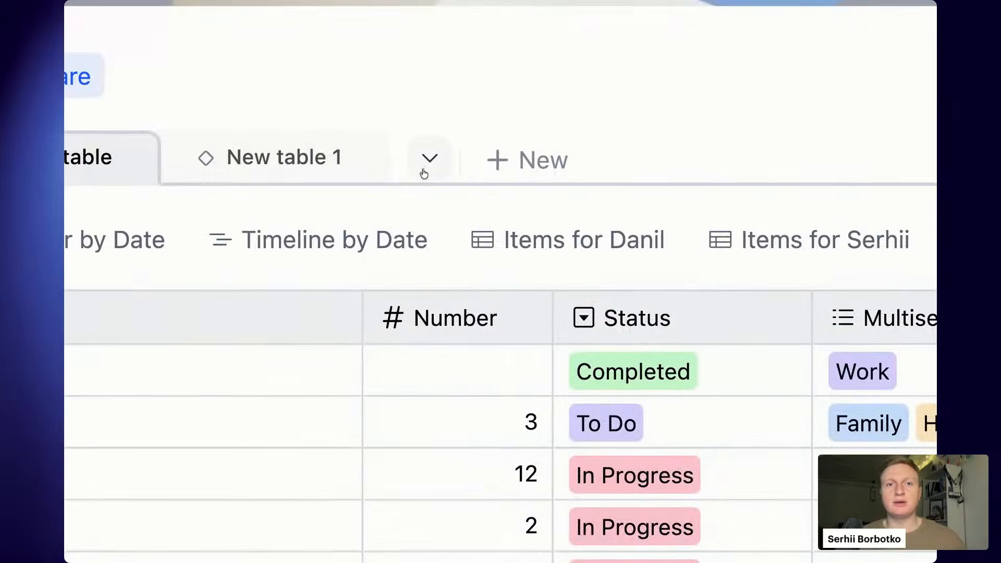
click(422, 165)
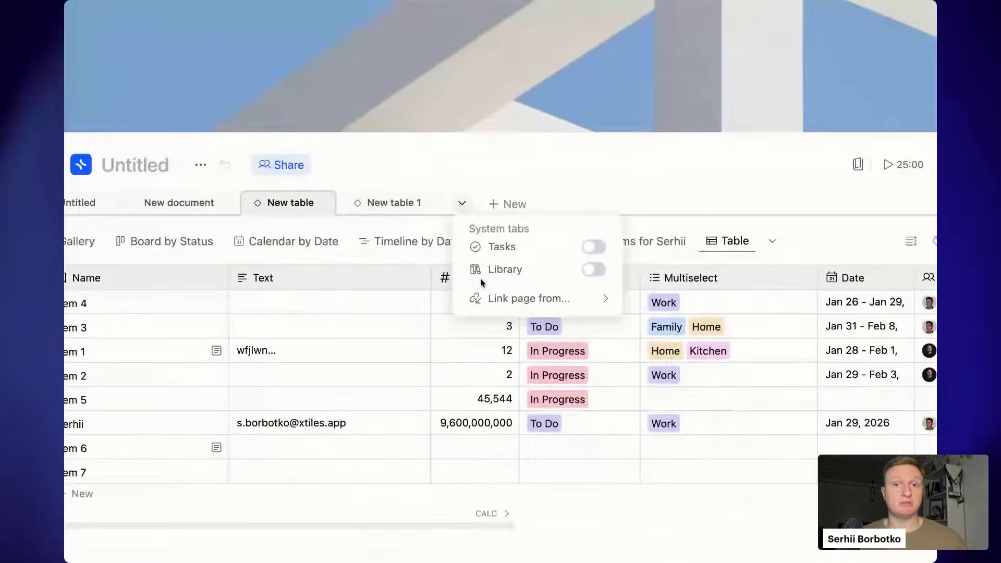
click(672, 325)
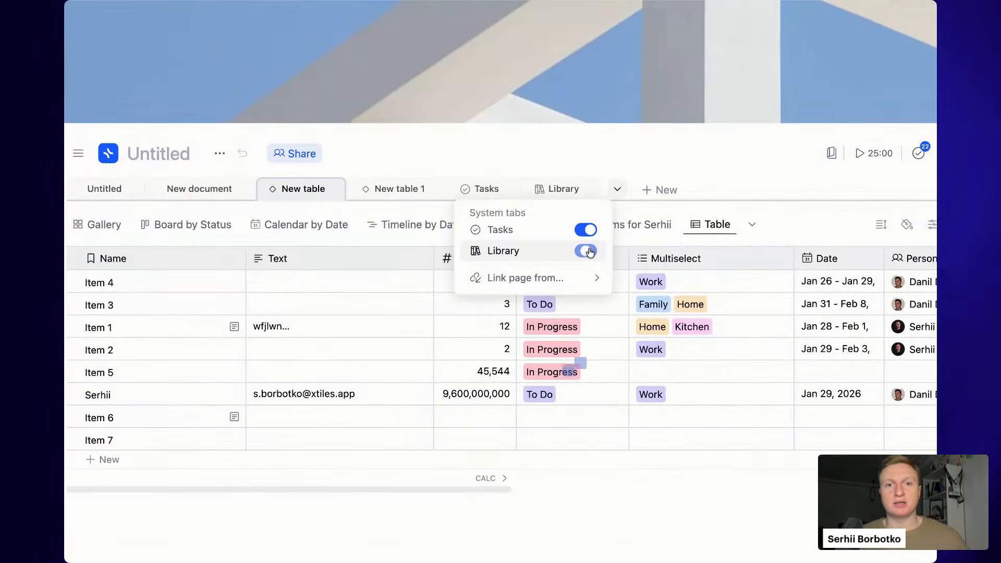
click(668, 168)
click(488, 188)
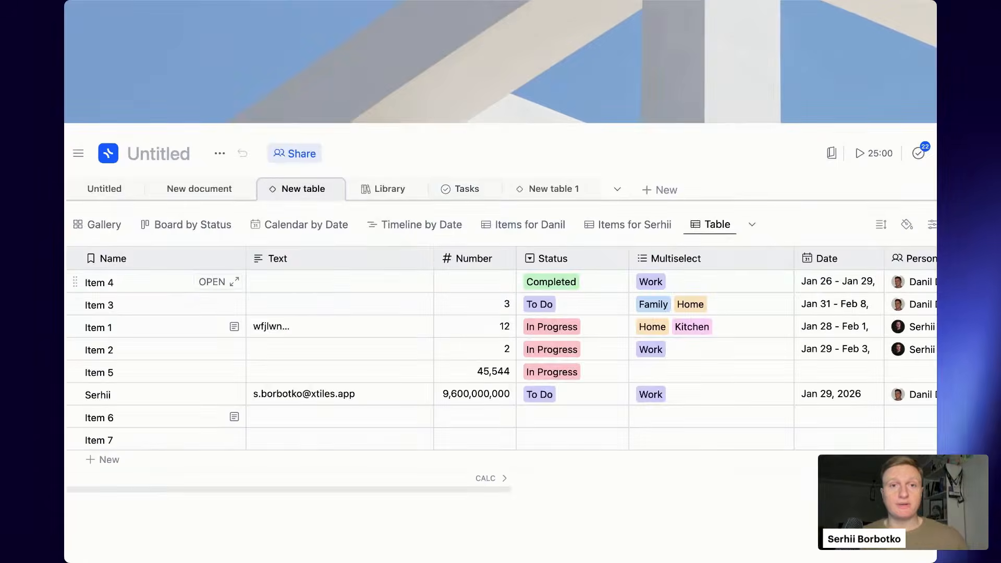
click(418, 144)
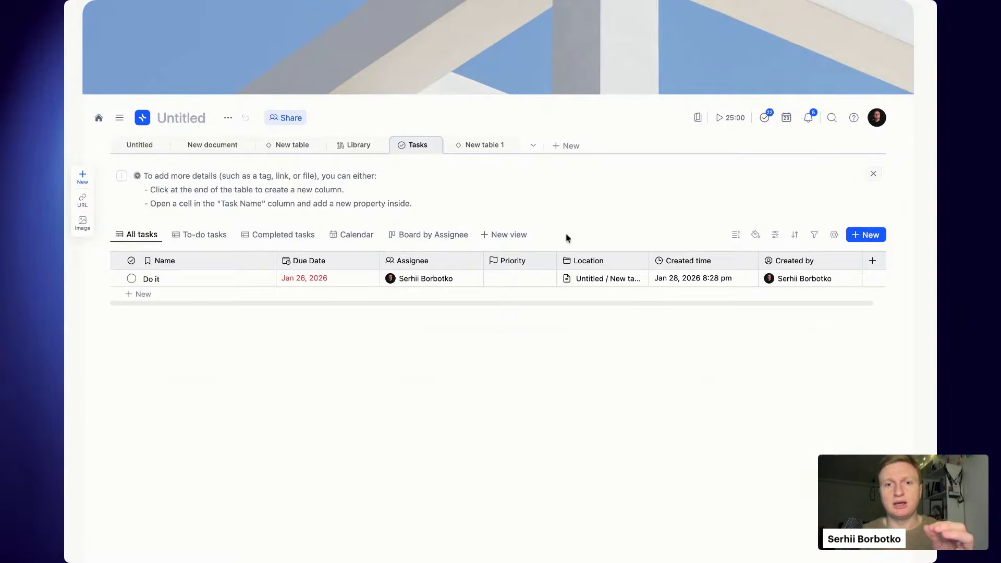
- Set the Do it task's priority to High, glancing at new-column property types without adding one
click(530, 278)
click(550, 285)
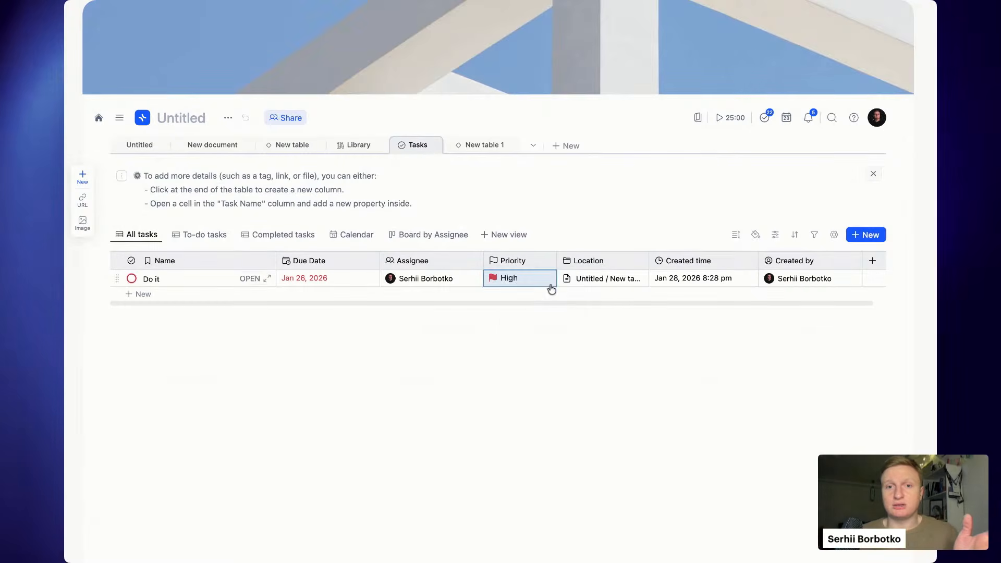
scroll(662, 292, right, 1)
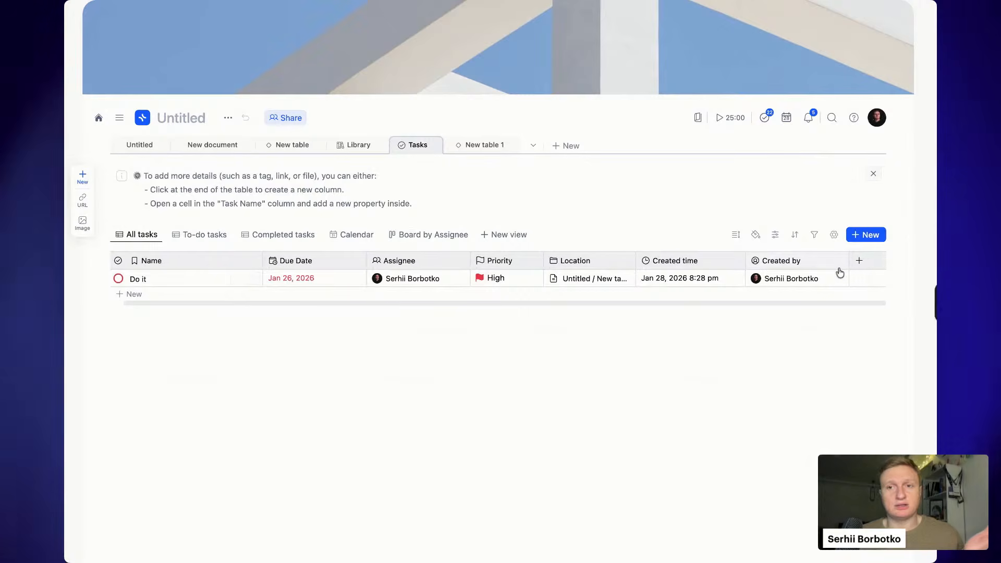
click(860, 261)
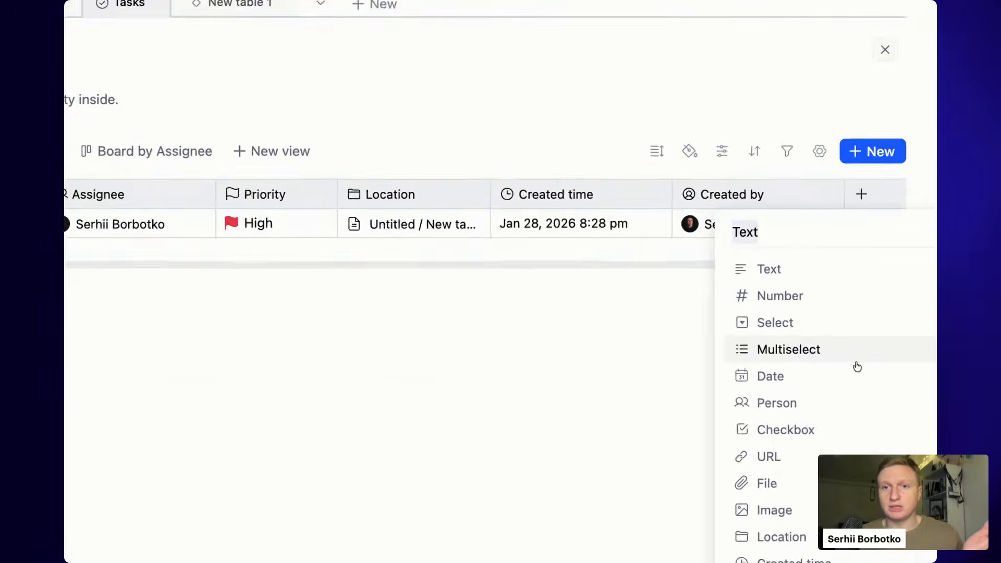
click(621, 406)
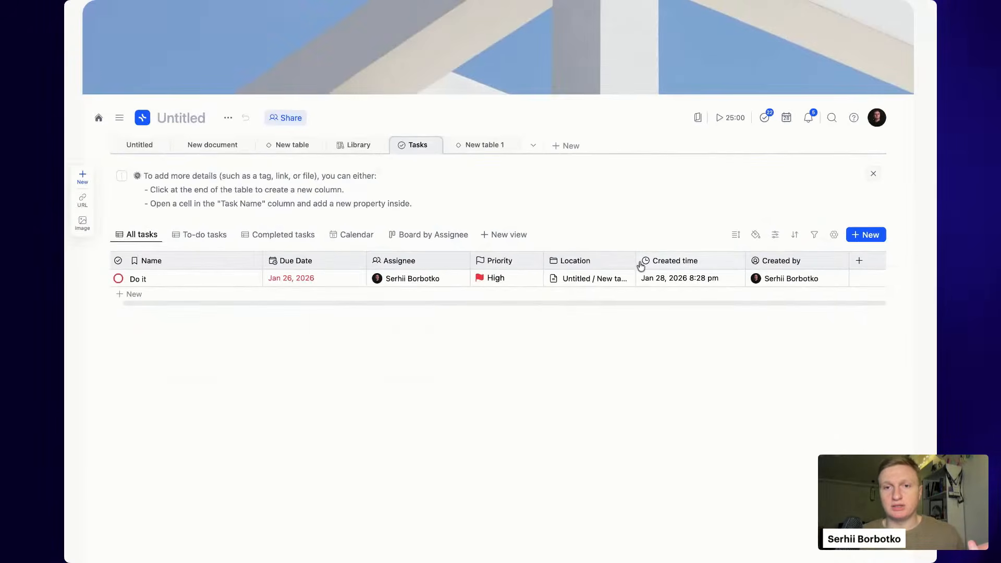
- Widen the Location column to show Untitled / New table, visit that page, and come back
drag(635, 261, 714, 260)
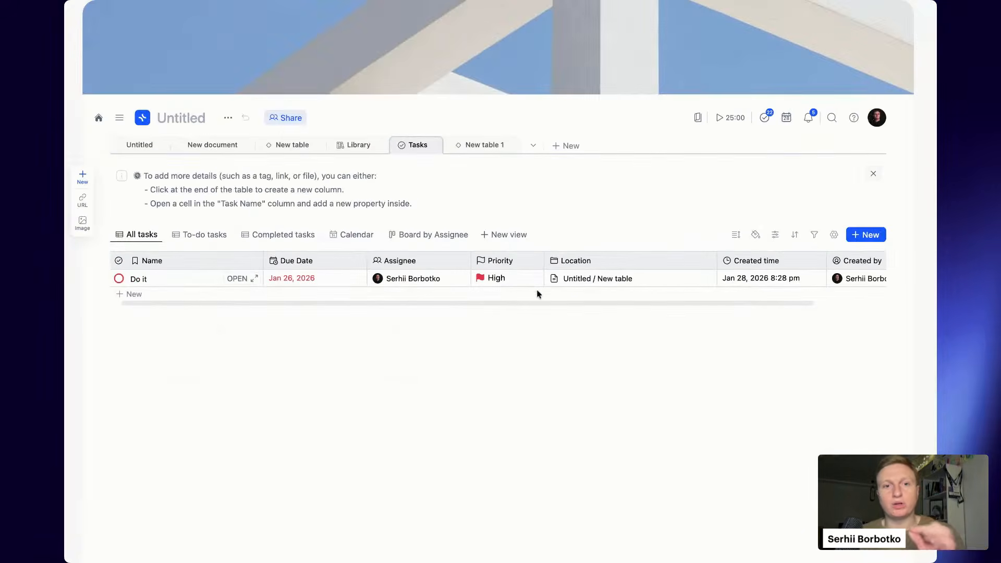
click(594, 279)
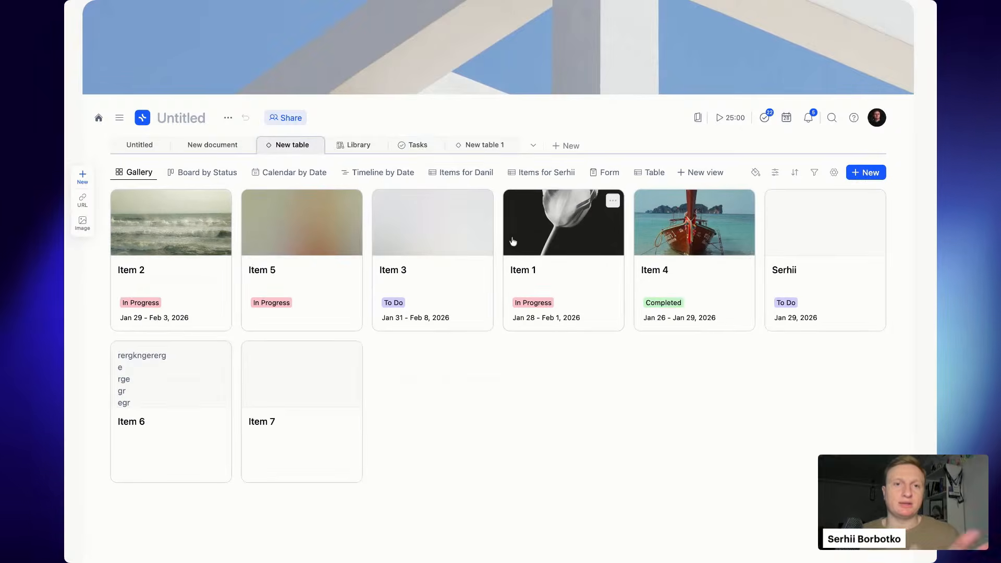
click(423, 153)
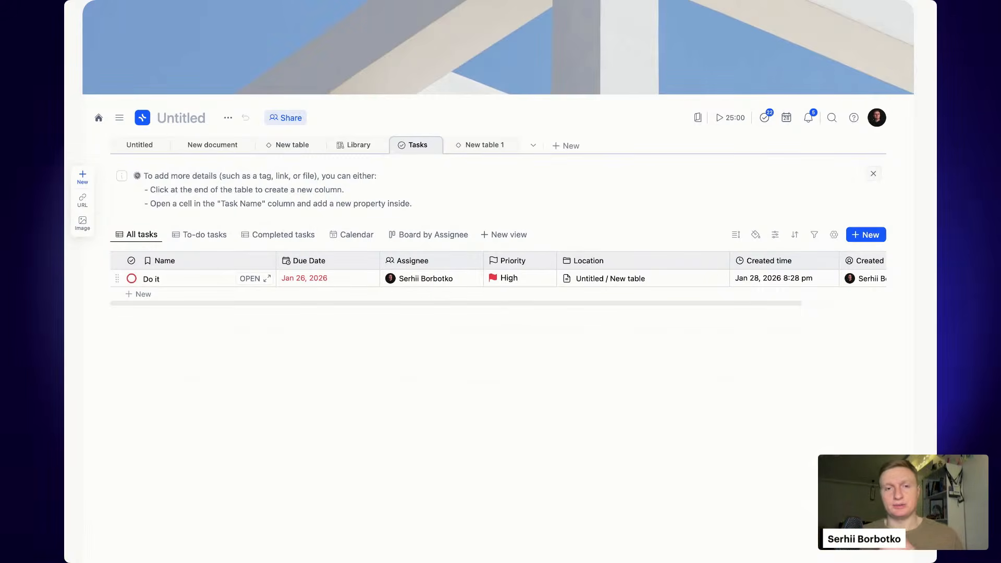
- Browse the empty Library's Images and All views, then return to the Untitled board
click(352, 147)
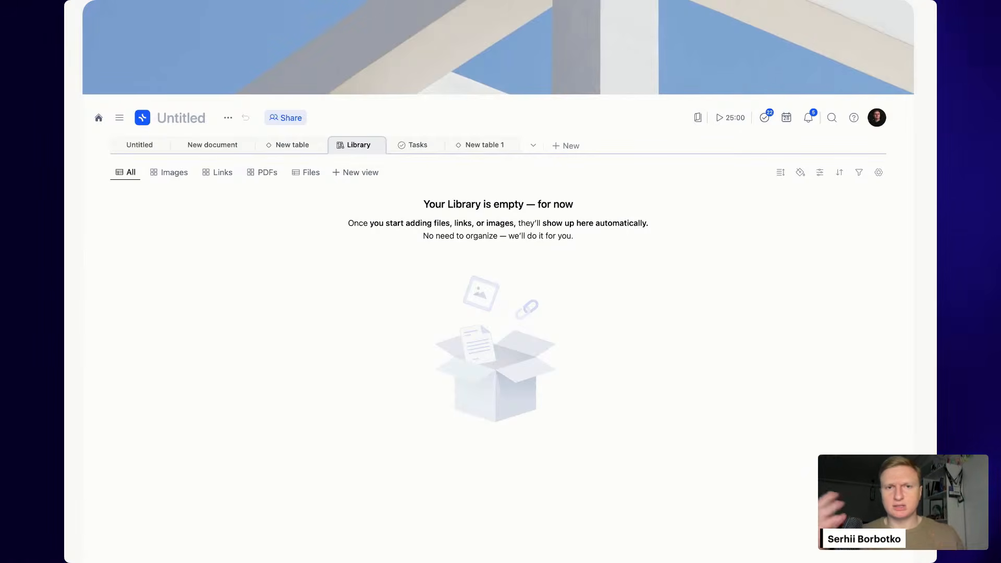
click(174, 174)
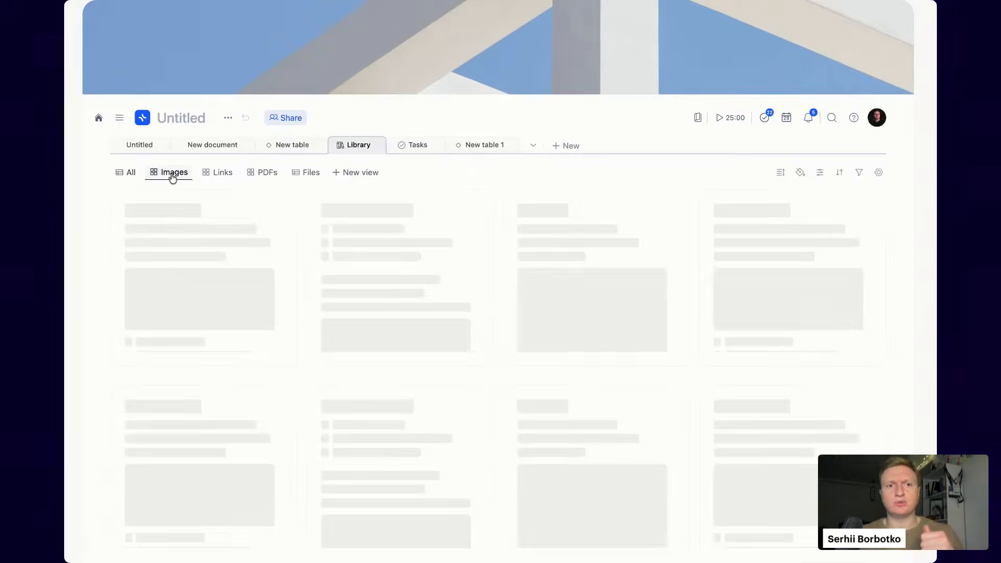
click(129, 172)
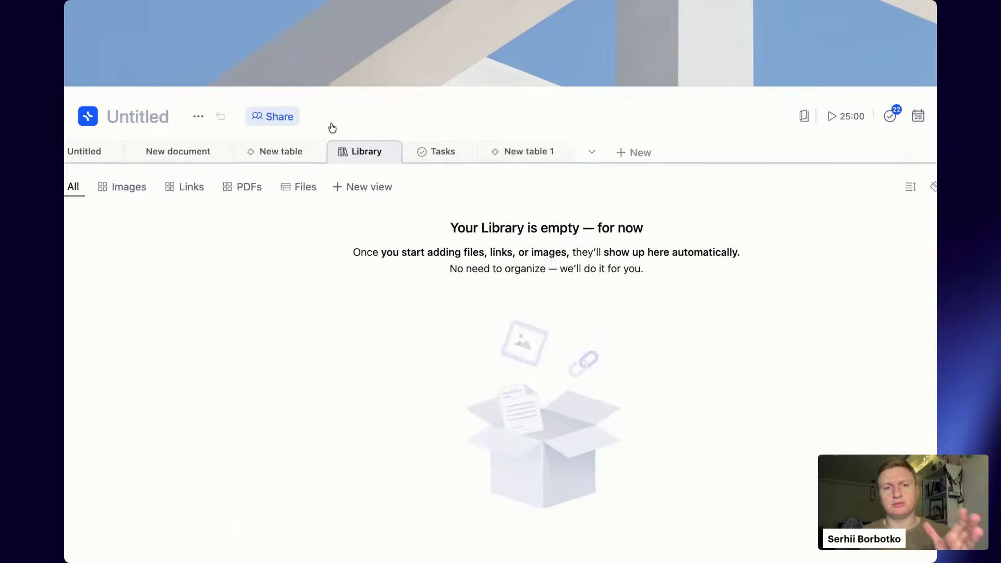
click(84, 154)
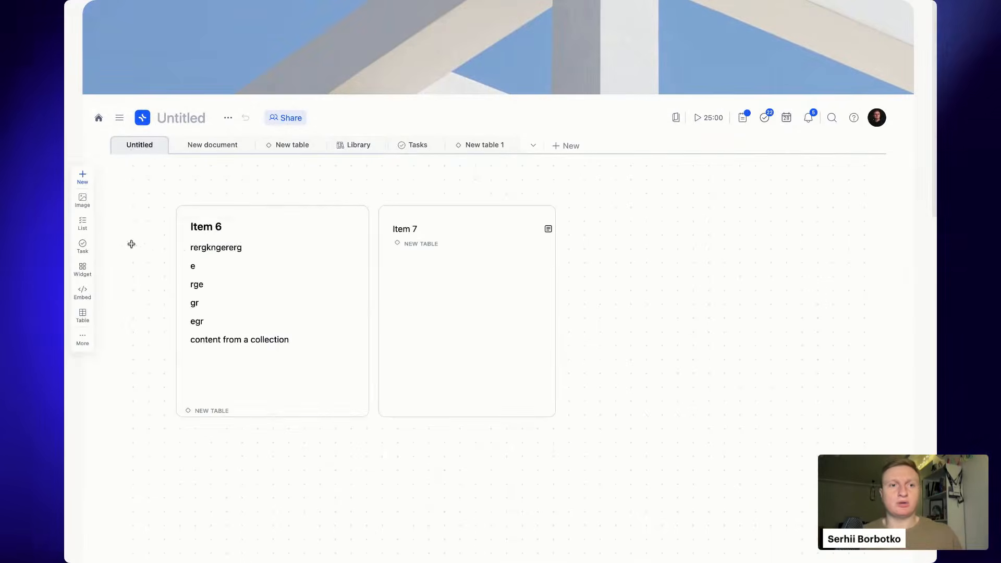
- Add a grey landscape Unsplash photo to the Untitled board and confirm it appears in the Library
click(82, 199)
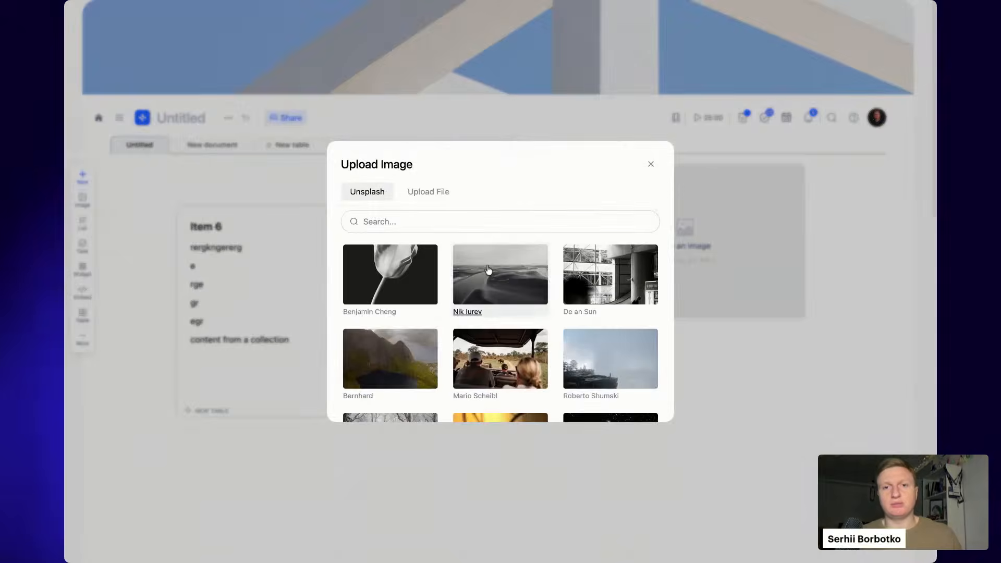
click(512, 281)
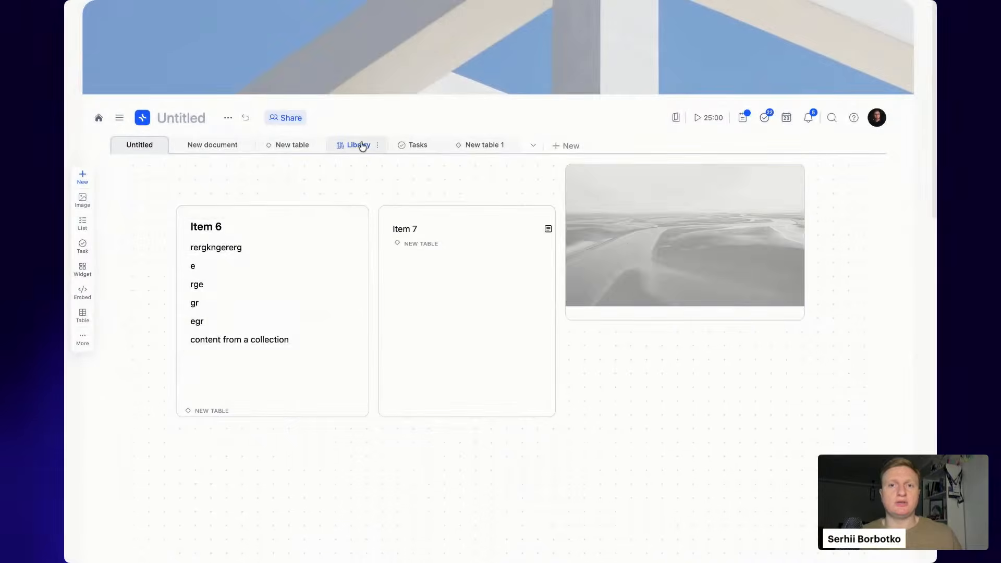
click(359, 145)
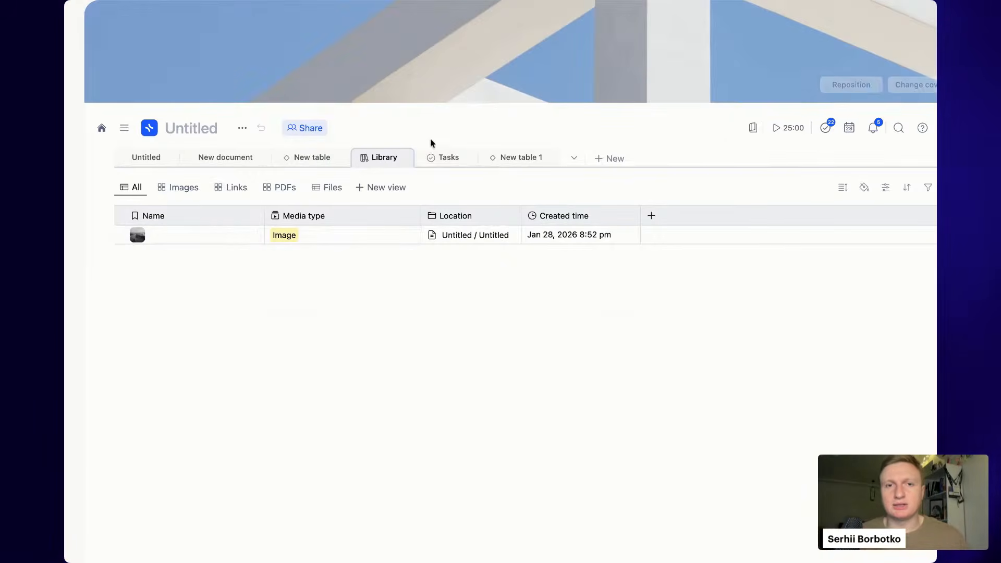
- Look through the Tasks and Untitled pages, ending on the New table collection
click(432, 156)
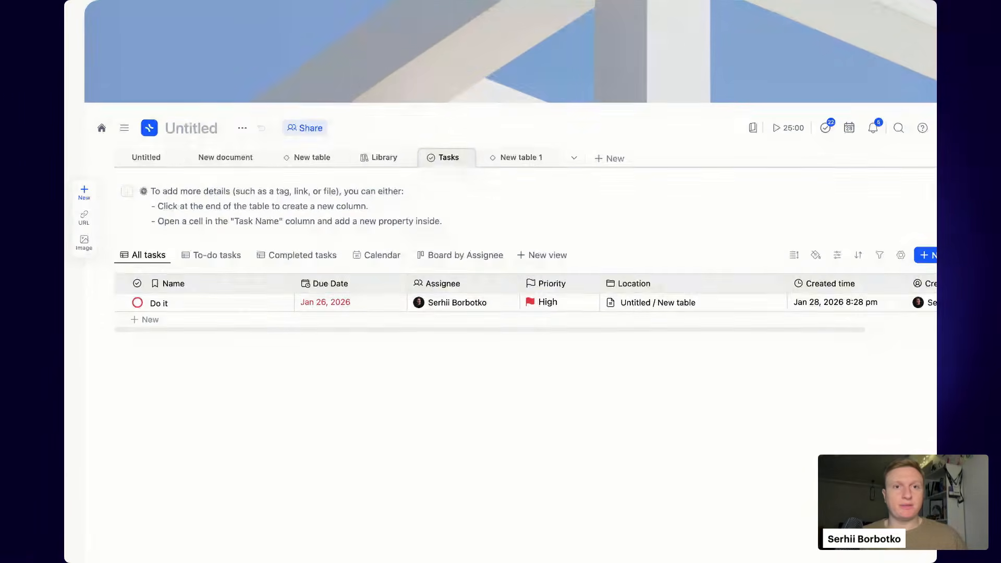
click(132, 150)
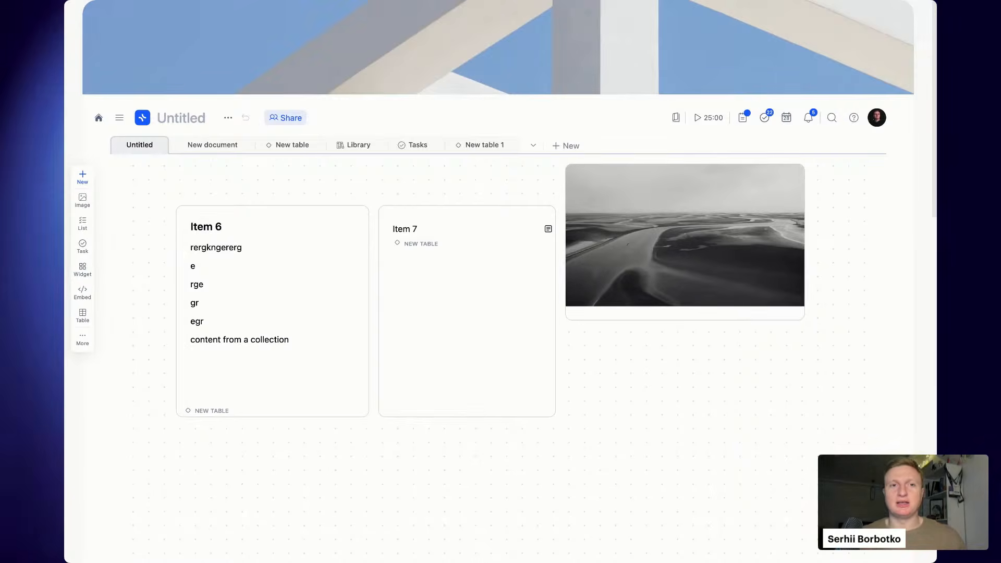
click(293, 145)
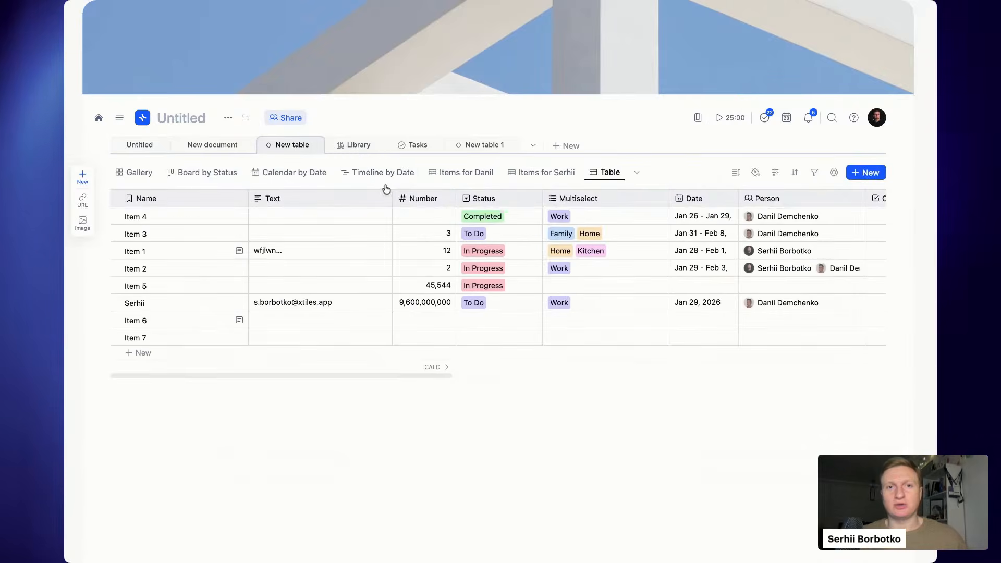